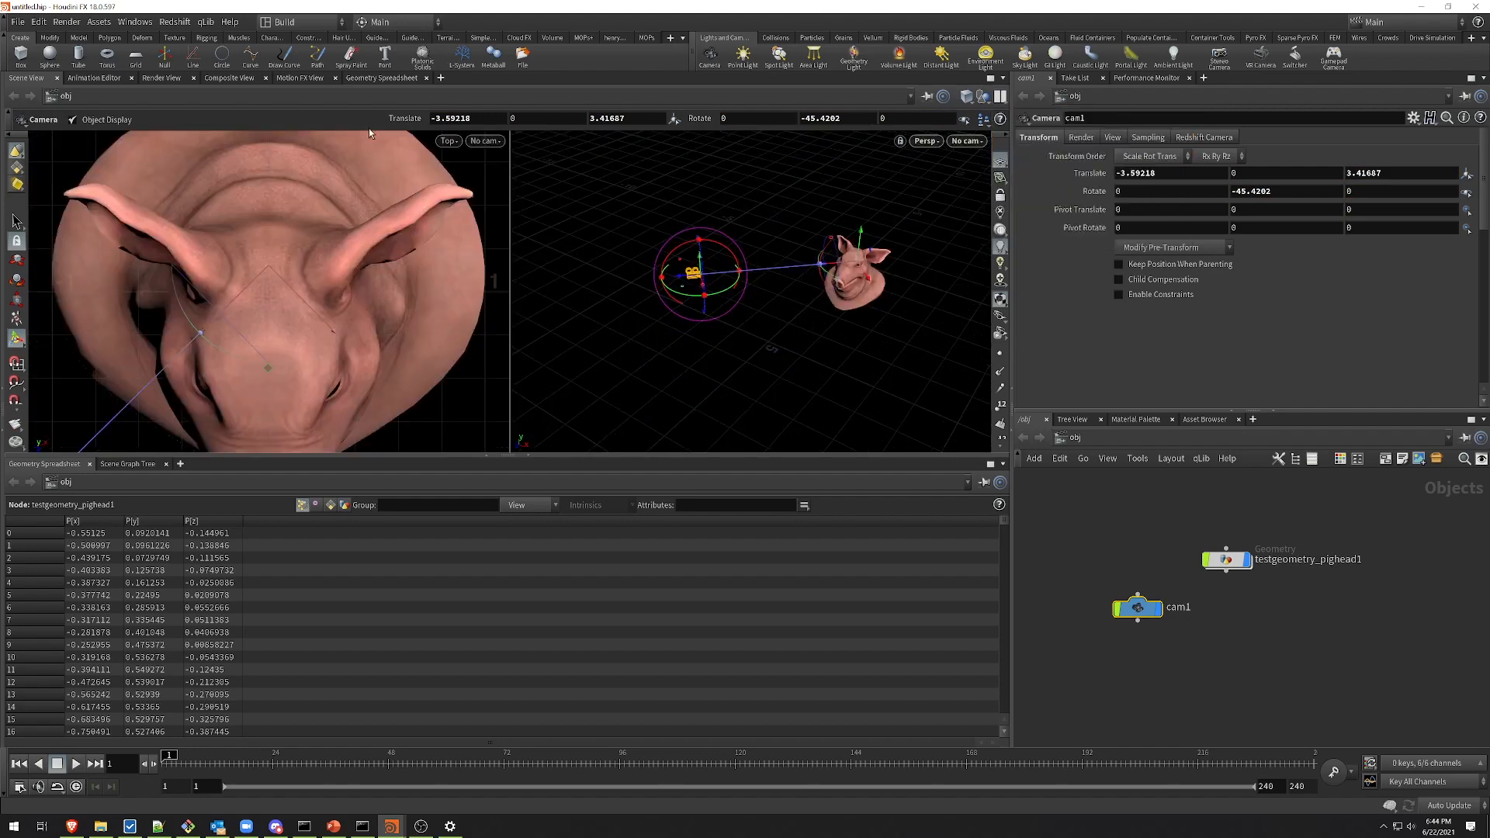
Step: Look through cam1 and move it farther from the pig head, to about X -4.99, Z 4.79
left_click(485, 141)
left_click(503, 211)
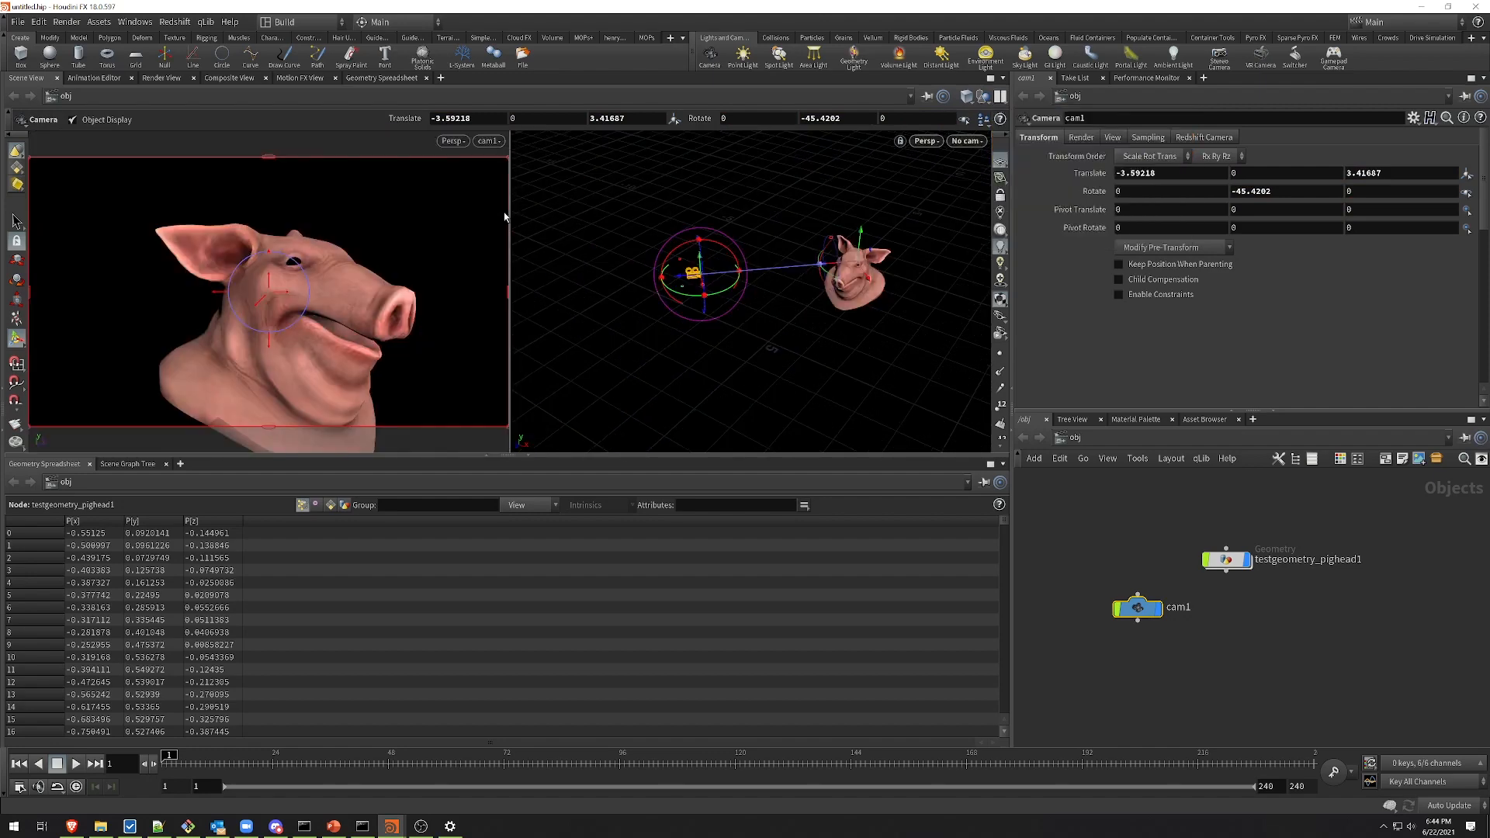
left_click_drag(680, 279, 616, 284)
Step: Duplicate the cam1 node and place the copy beside it in the network
left_click(1138, 611)
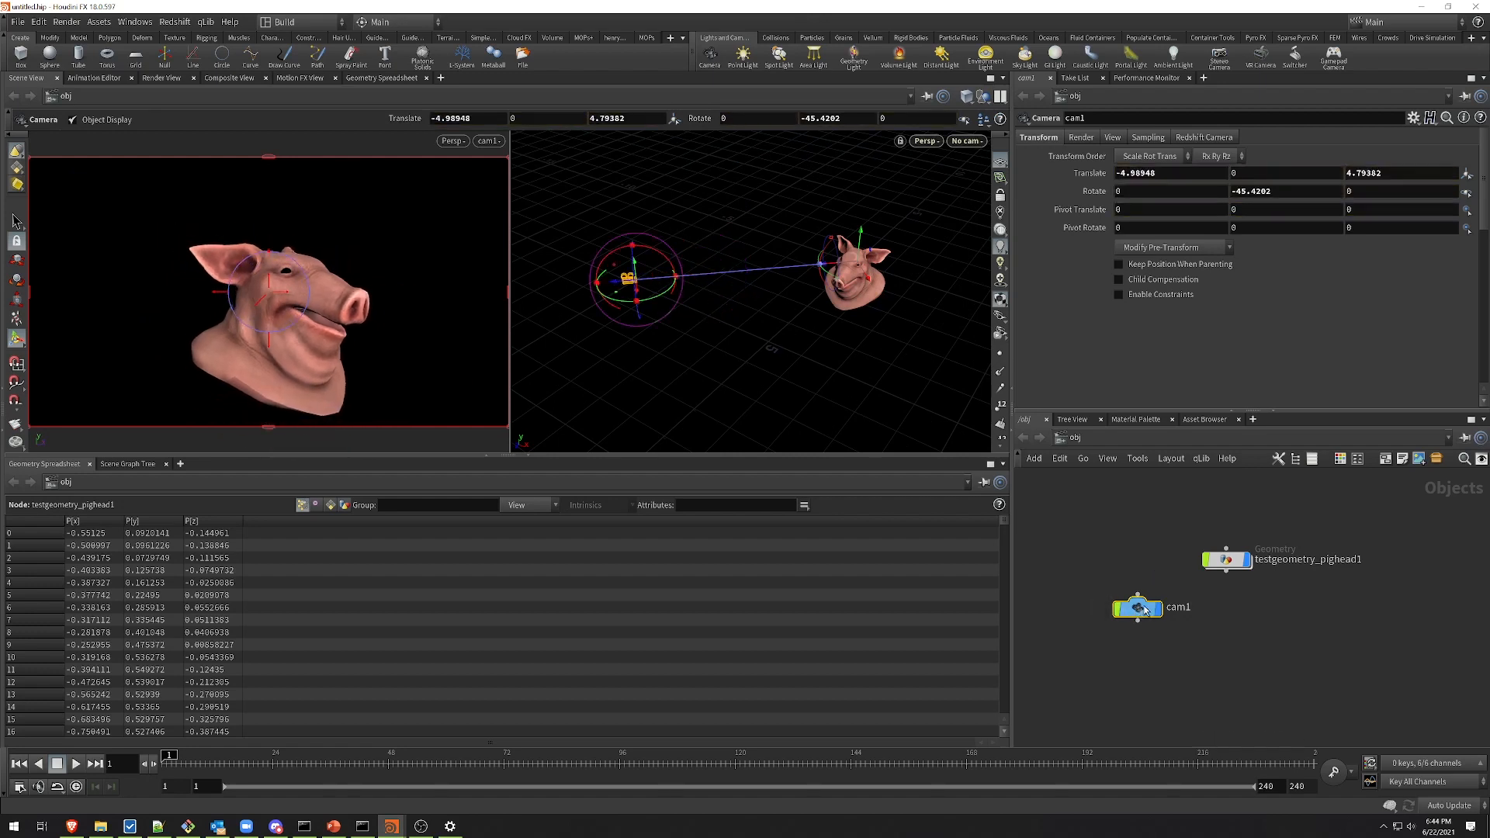
key("ctrl+c")
key("ctrl+v")
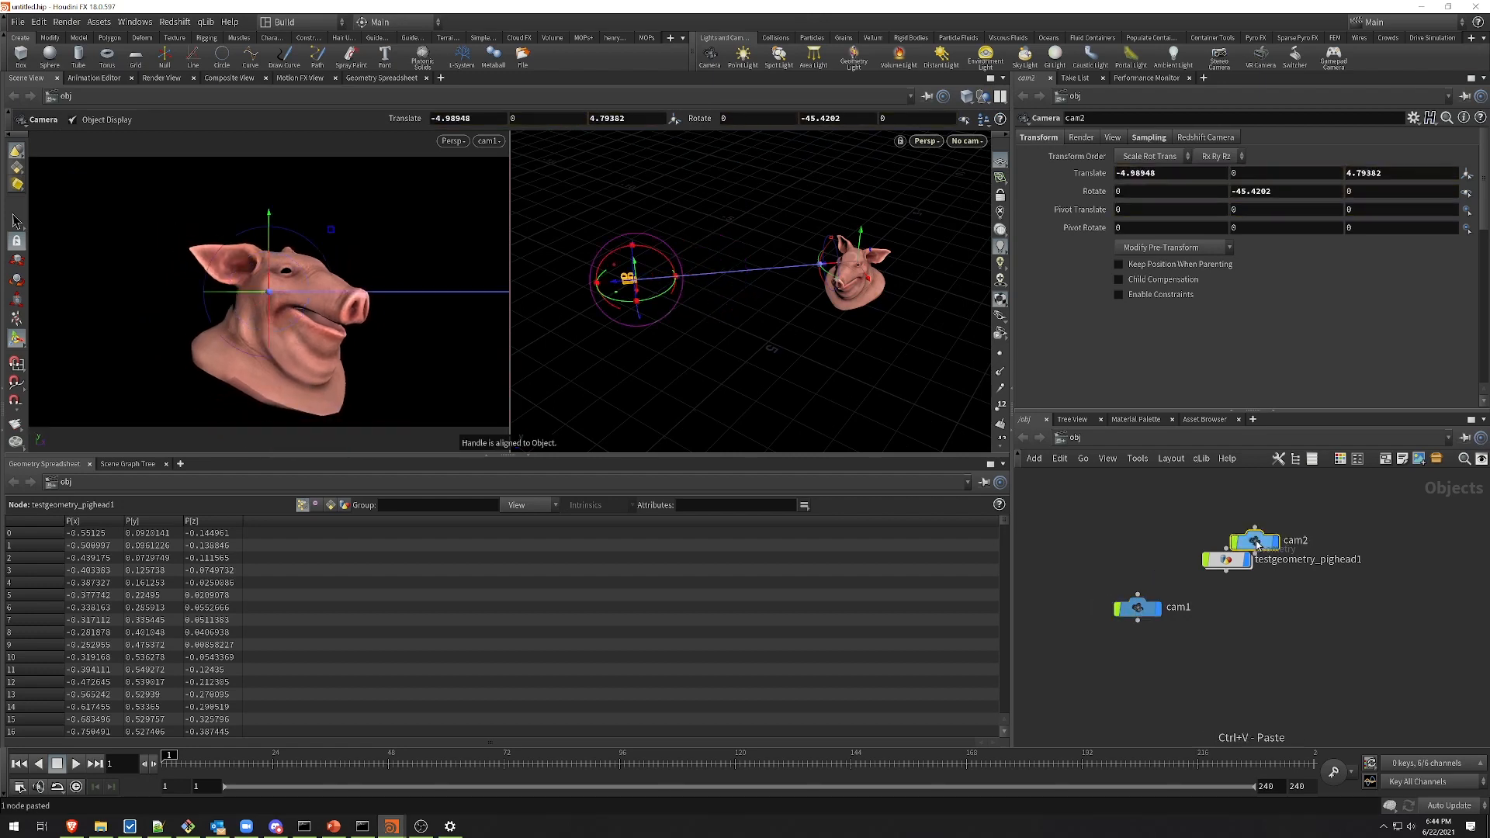
left_click_drag(1261, 606, 1256, 614)
Step: Look through cam2 and swing it to the pig head's opposite side, at about X 4.57, Z 5.25 with Y rotation 40.4
left_click_drag(636, 304, 979, 453, "alt")
left_click(493, 145)
left_click(502, 227)
middle_click_drag(939, 427, 846, 349, "alt")
key("Return")
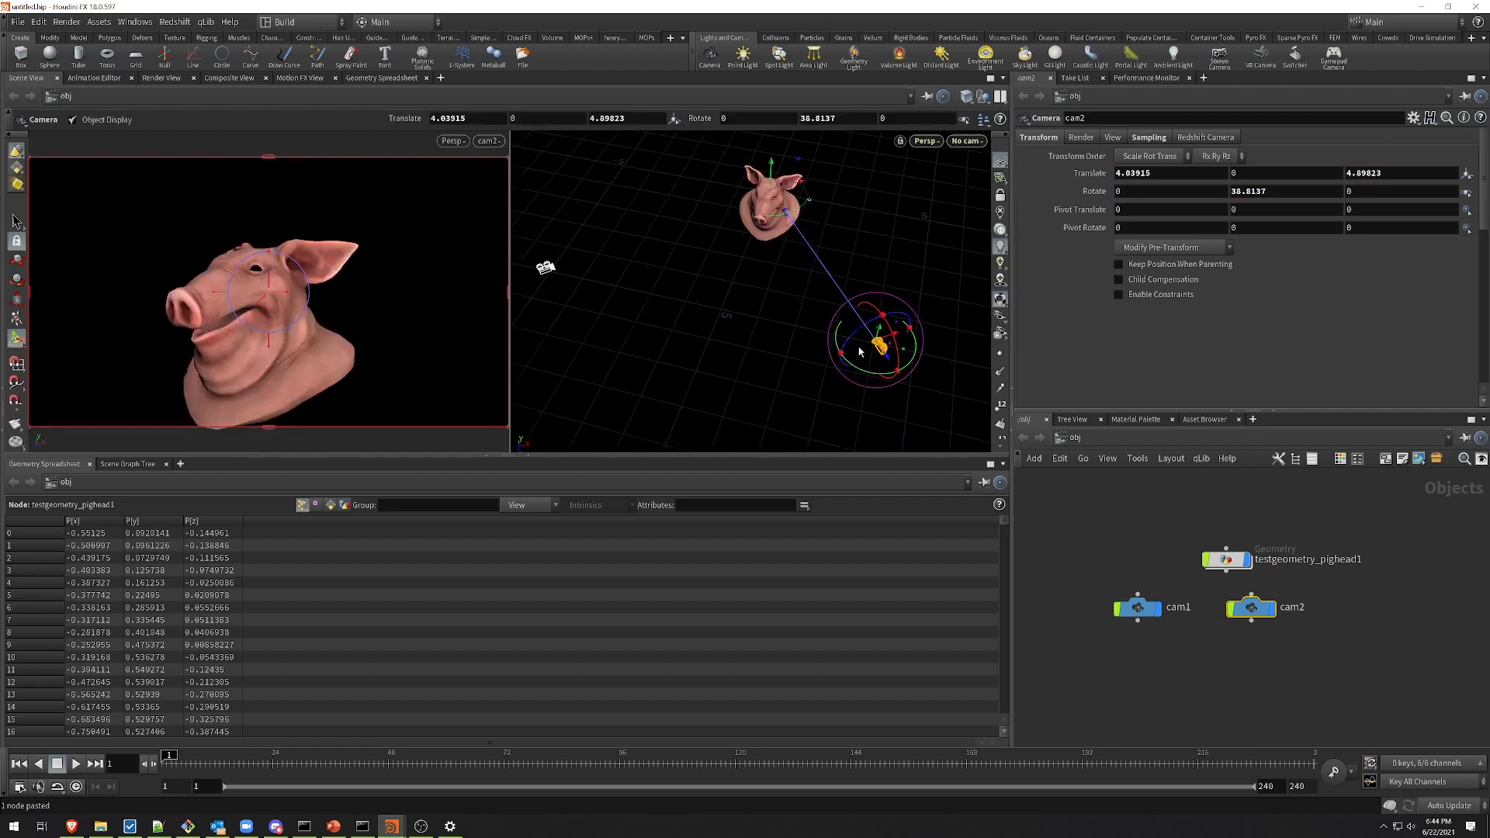
left_click_drag(910, 357, 929, 371)
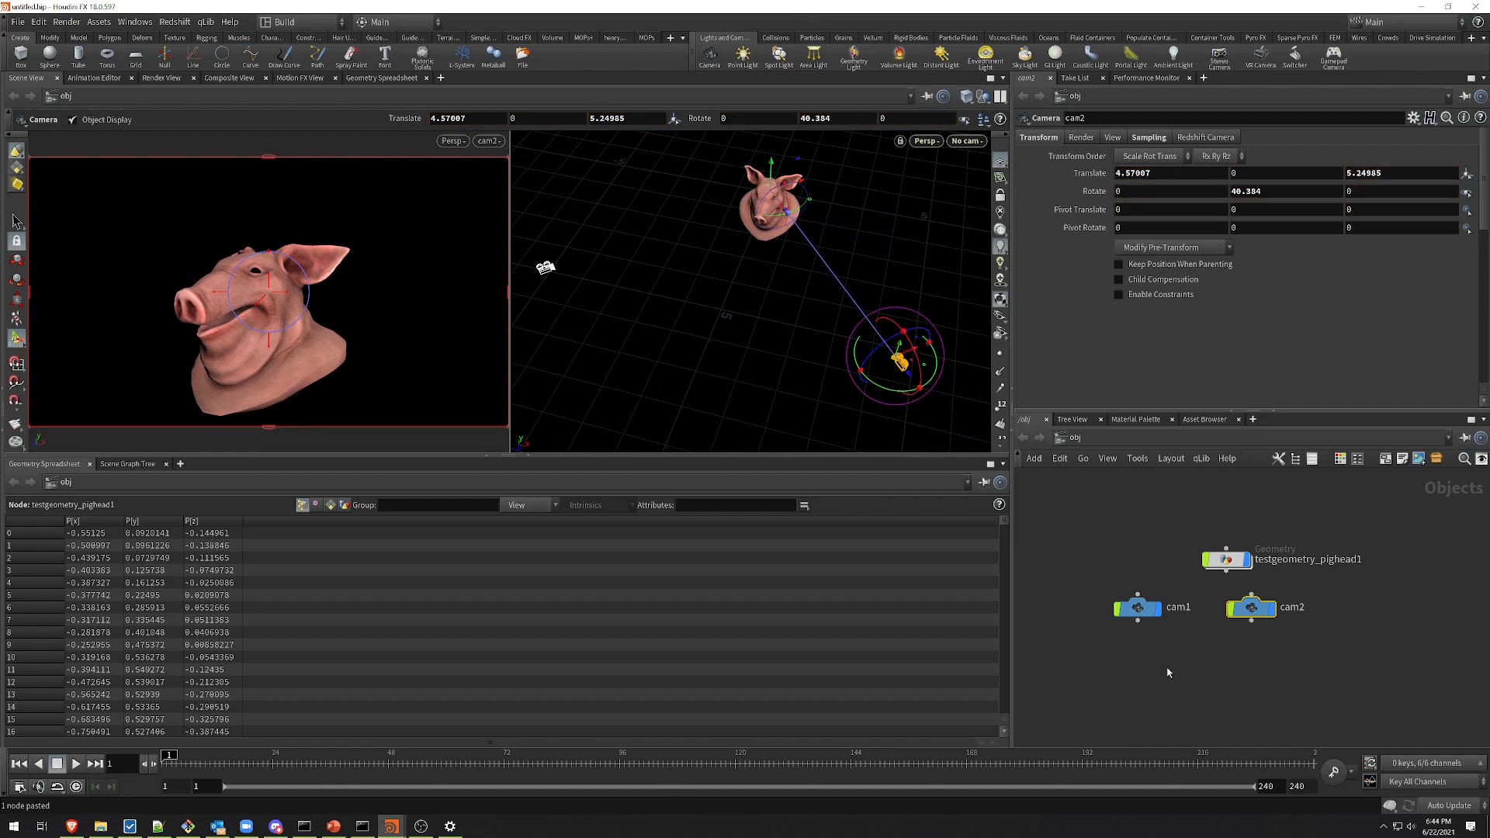
Step: Add a MOPs Camera Blender node and place its linked camera directly beneath it
key("Tab")
type("mop")
key("Return")
left_click(1190, 668)
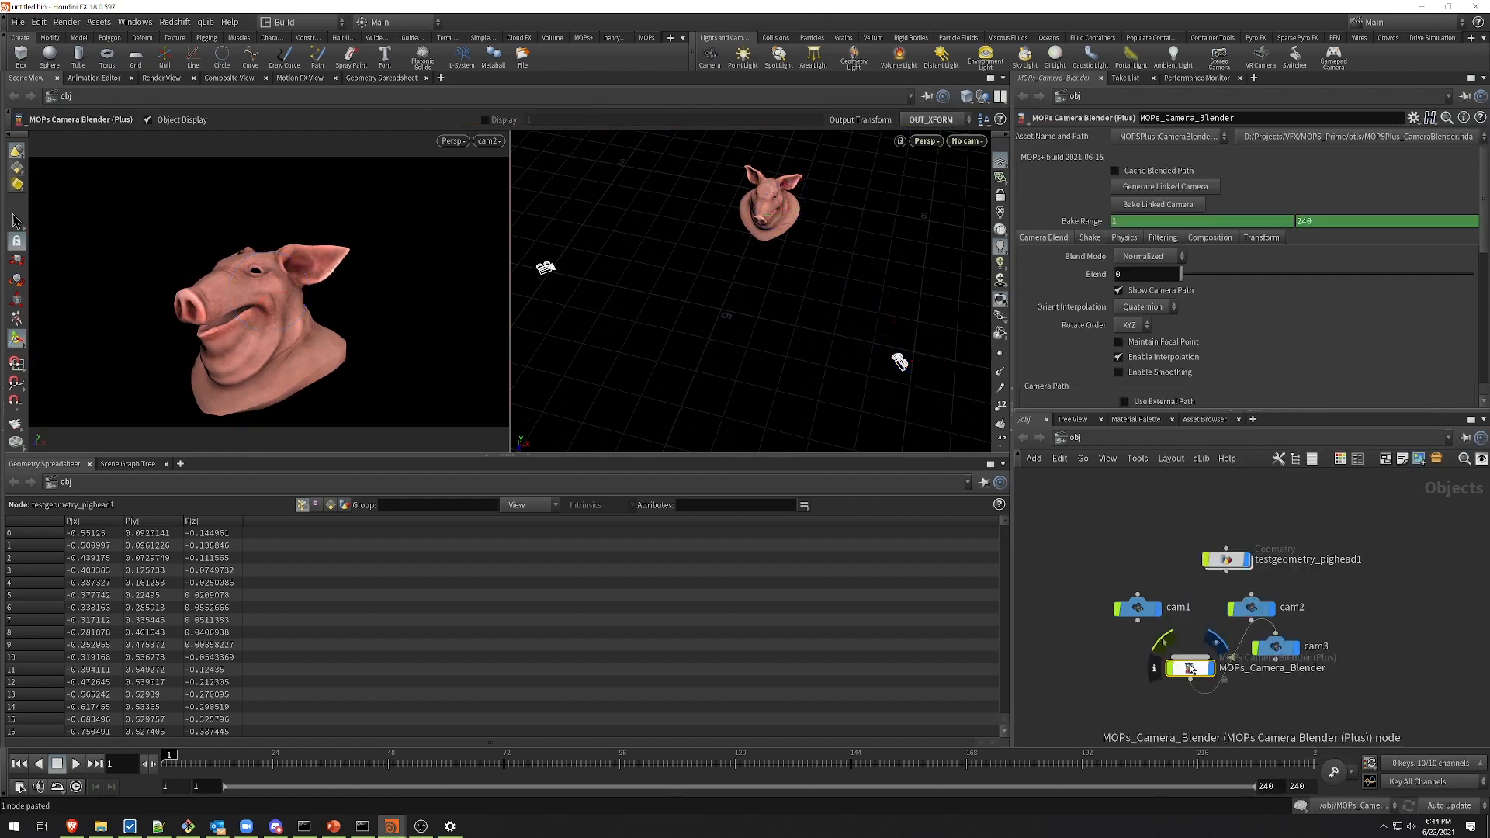
middle_click_drag(1384, 677, 1391, 577)
left_click_drag(1283, 549, 1197, 632)
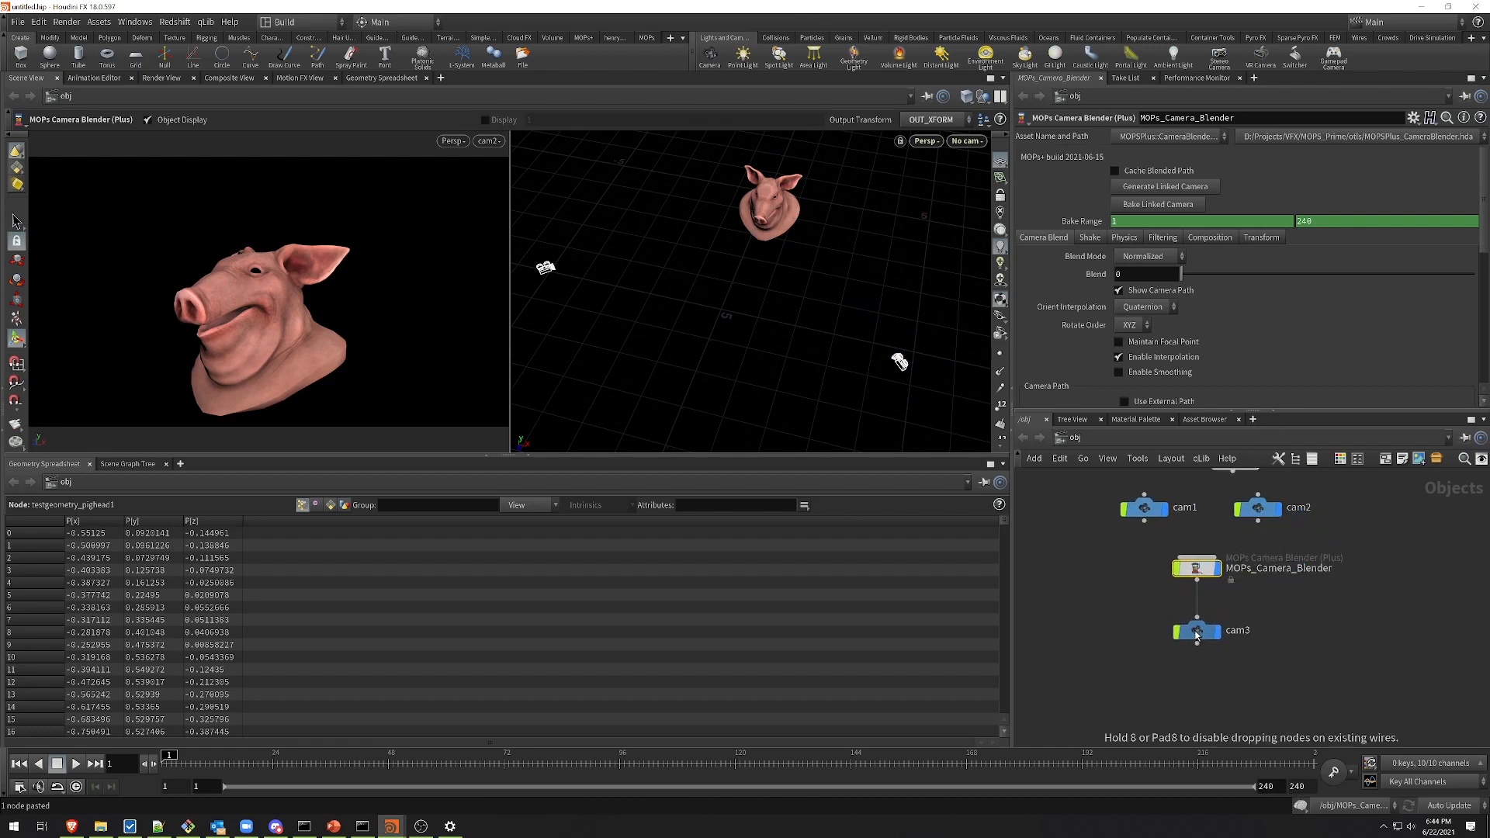
Step: Rename the linked camera under the blender as BLENDCAM
left_click(1202, 637)
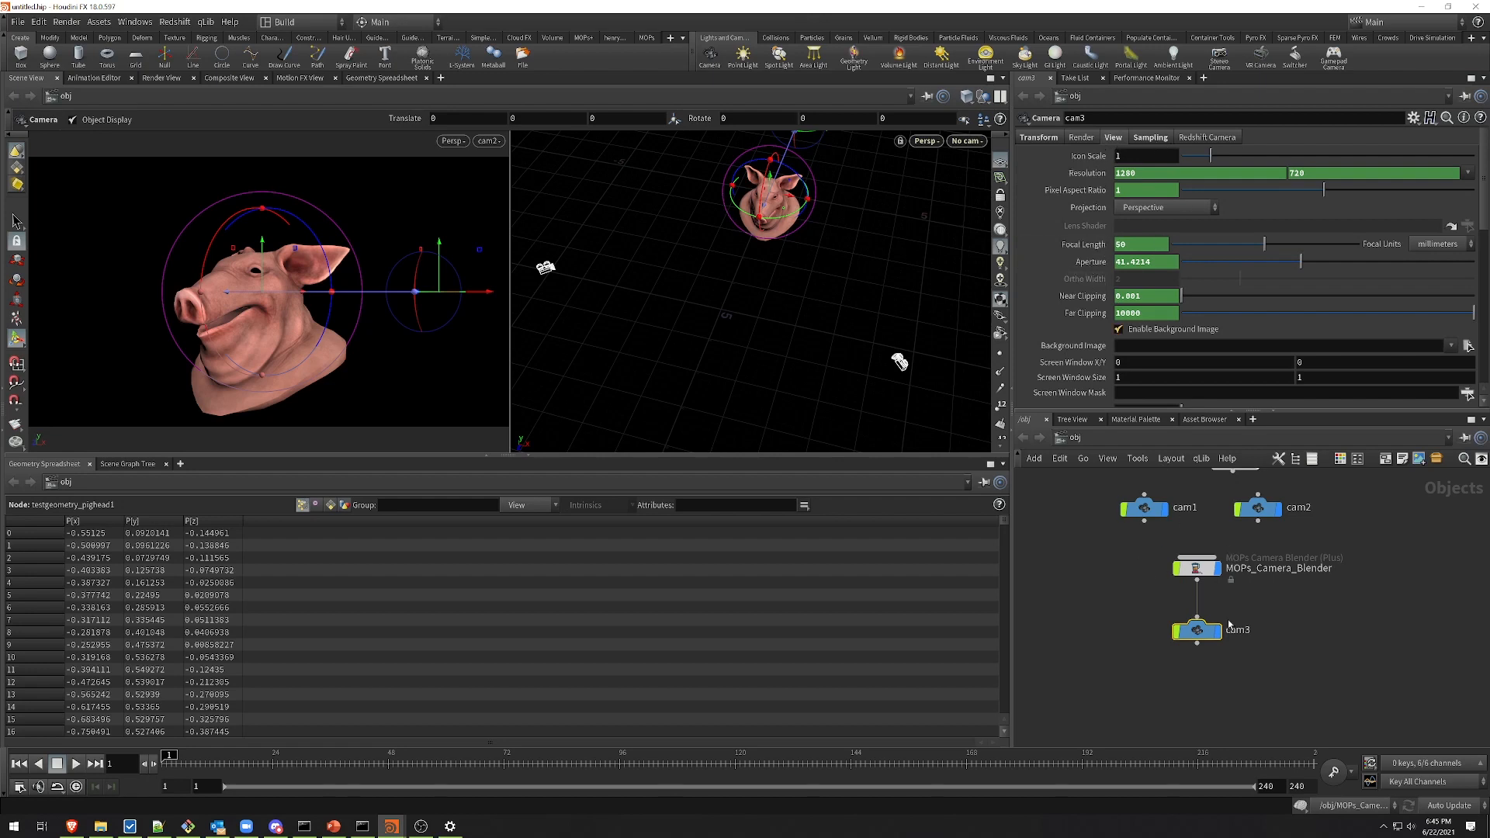
middle_click_drag(1347, 584, 1377, 637)
left_click(1279, 685)
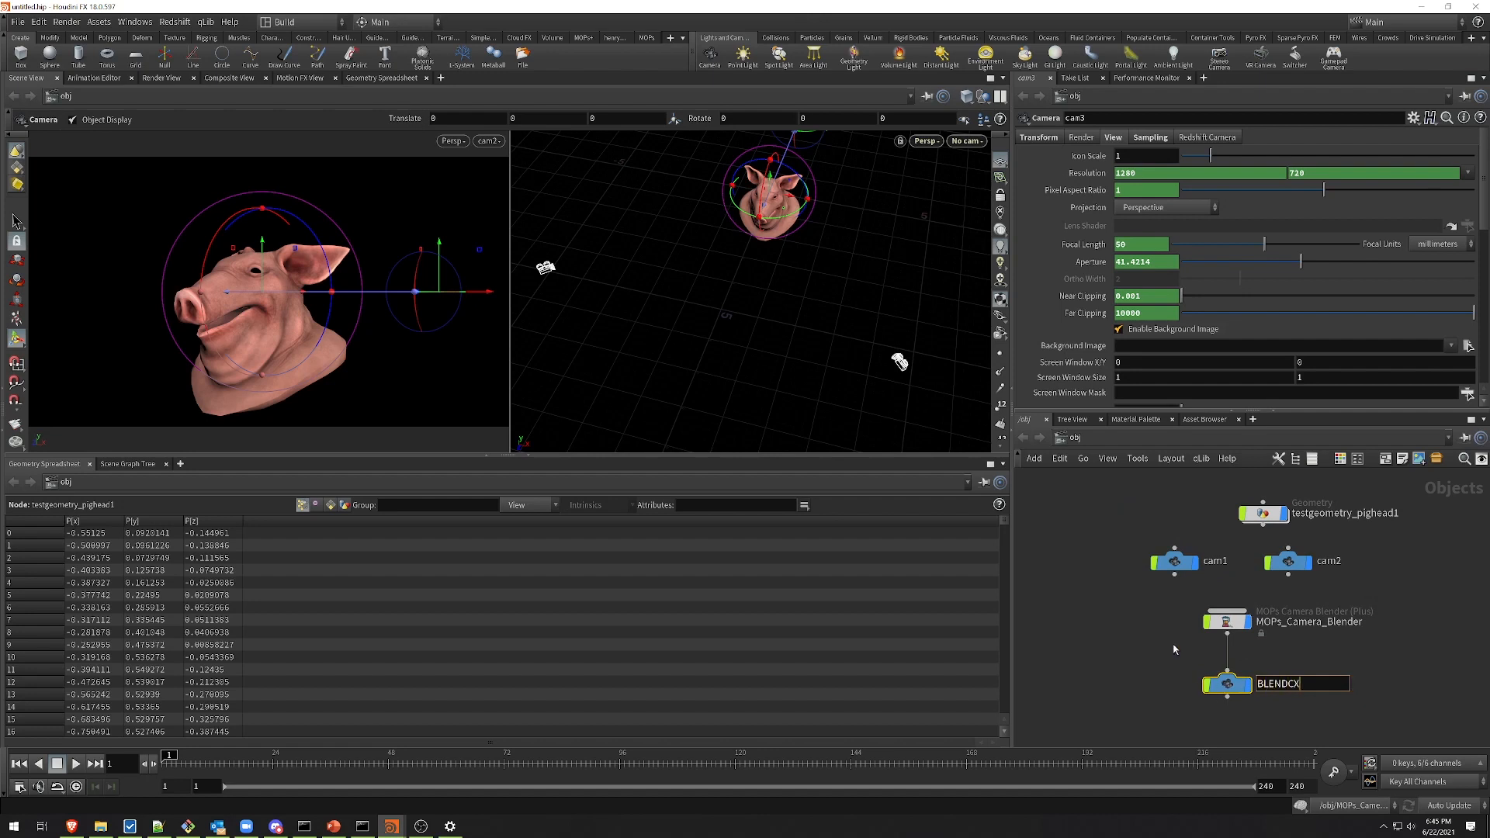
key("Return")
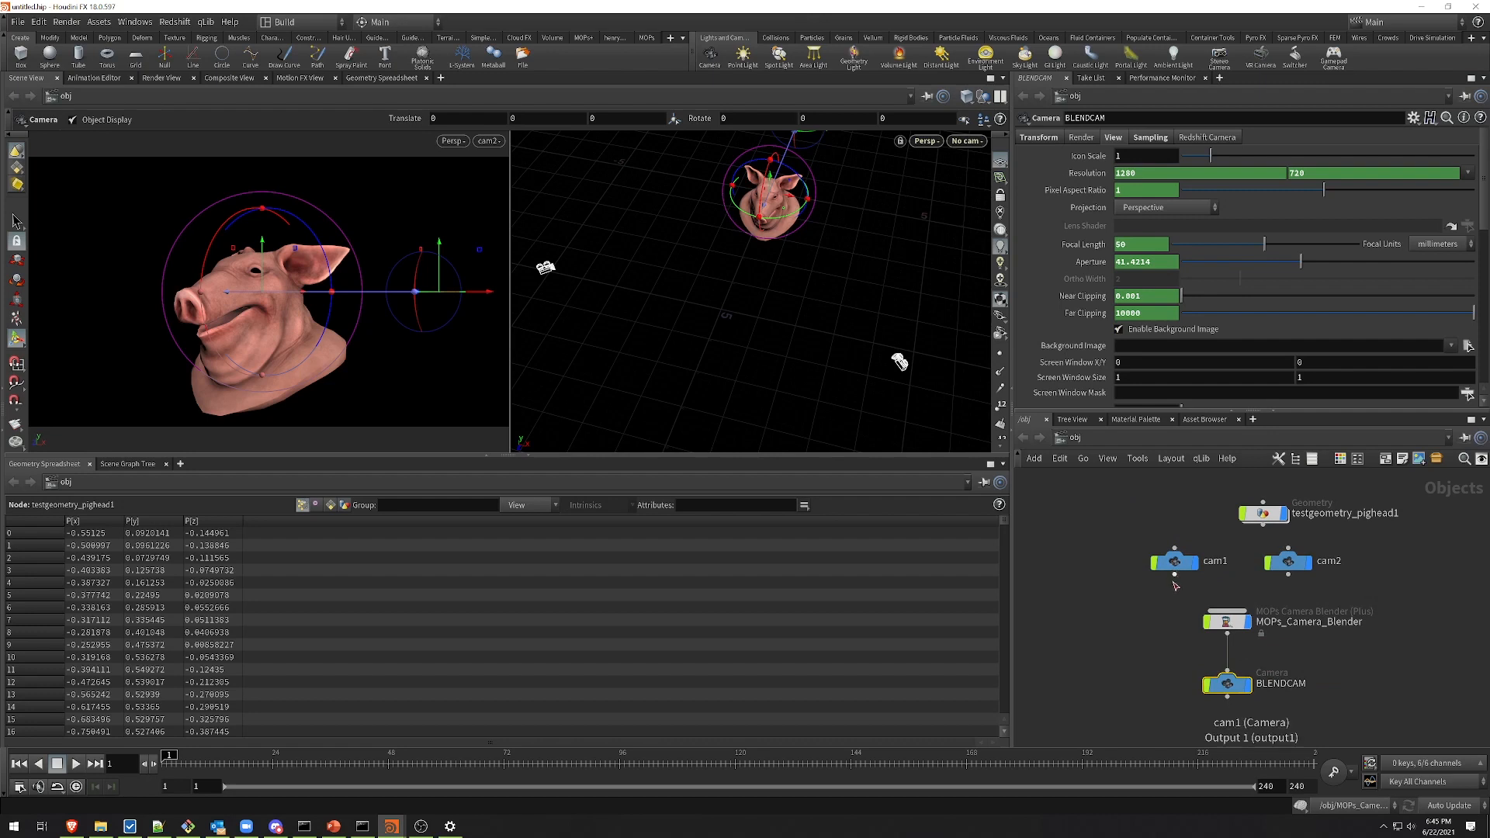
Step: Wire cam1 and cam2 into the MOPs_Camera_Blender input and frame the path between the cameras
left_click_drag(1174, 575, 1247, 613)
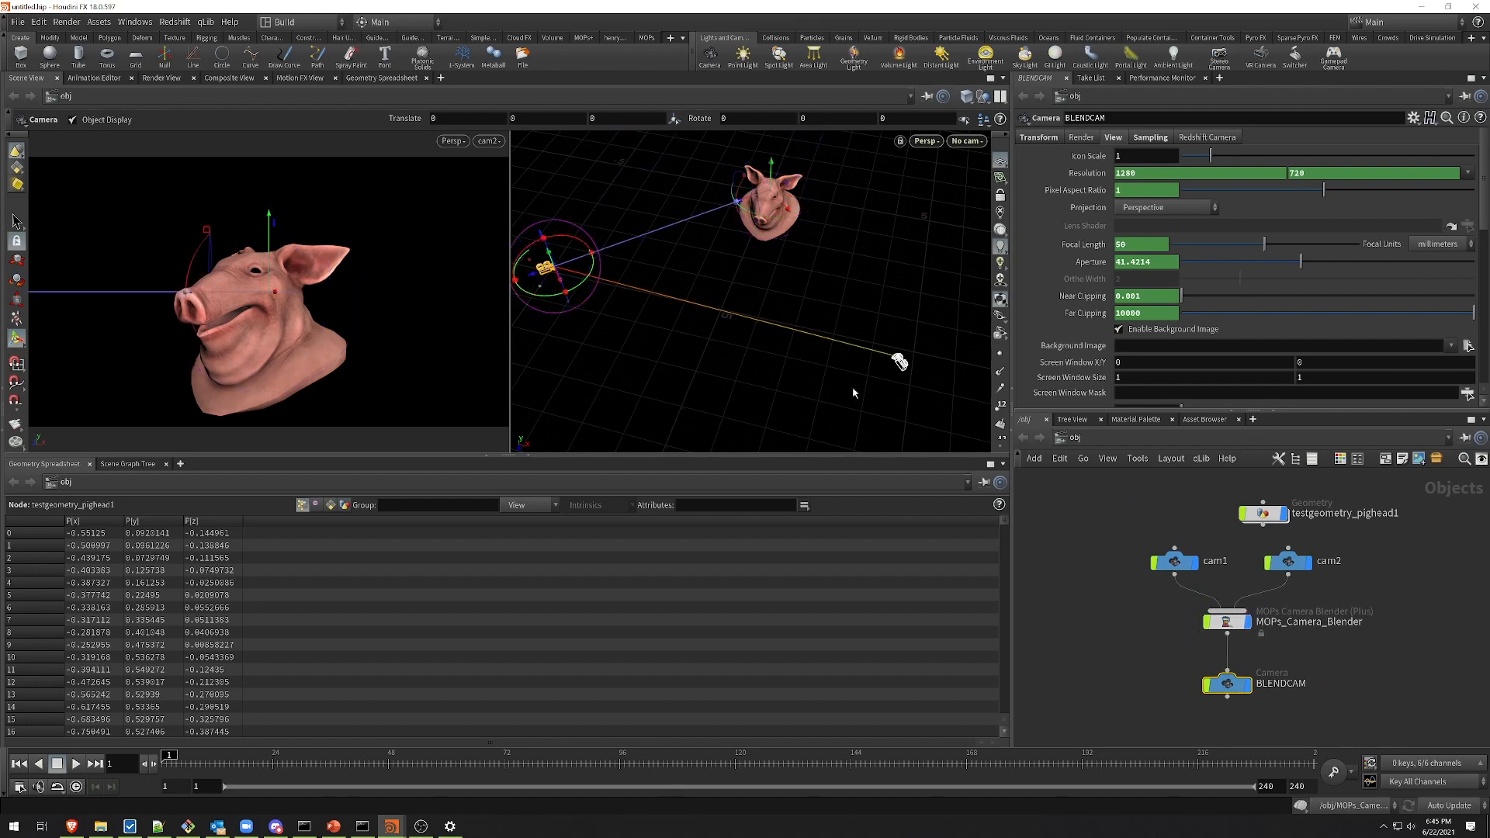
left_click_drag(662, 332, 745, 359, "alt")
middle_click_drag(744, 359, 732, 333, "alt")
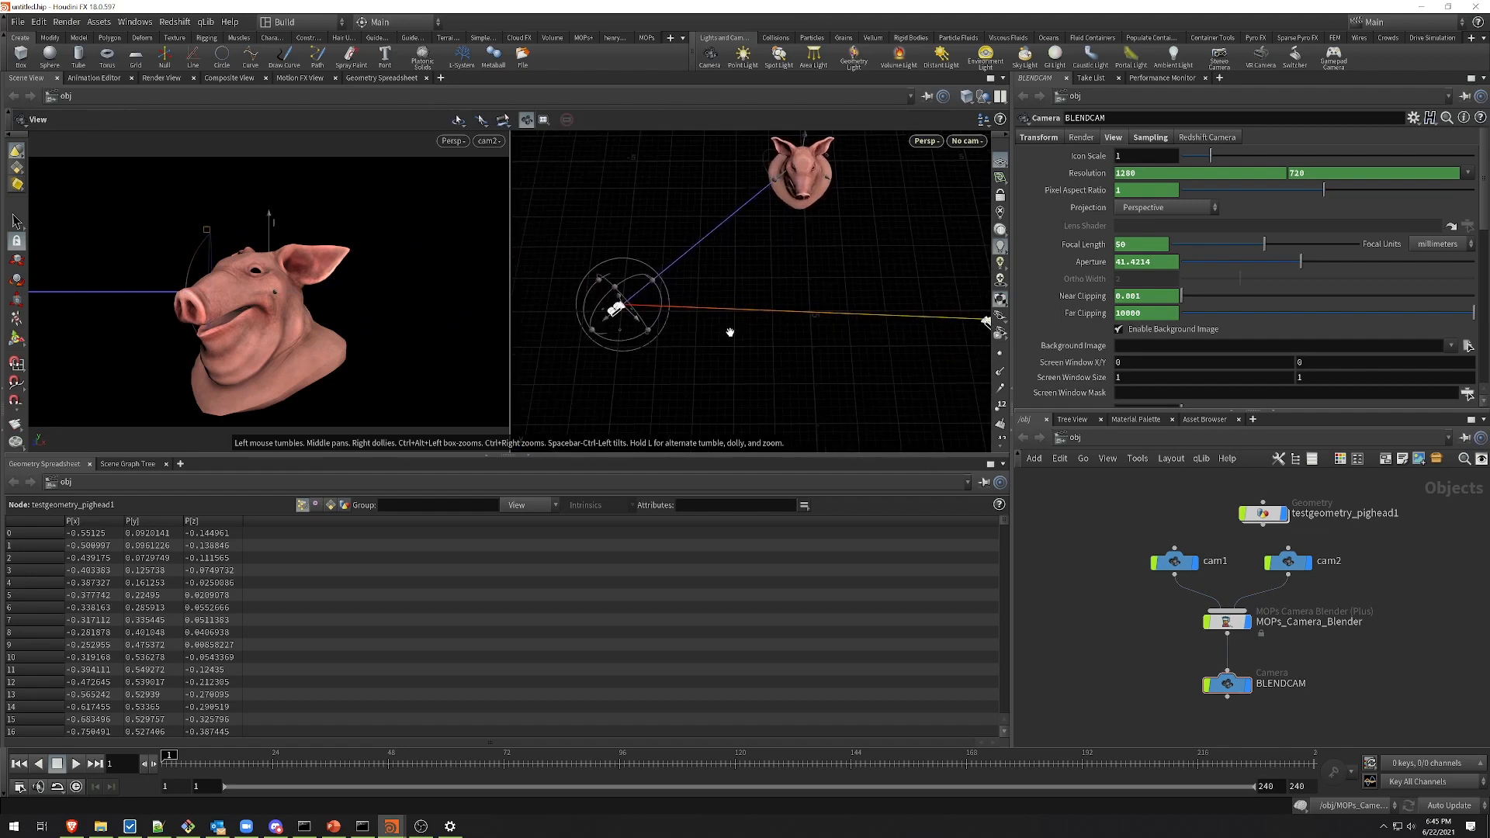
right_click_drag(732, 332, 754, 363, "alt")
left_click_drag(905, 339, 535, 331, "alt")
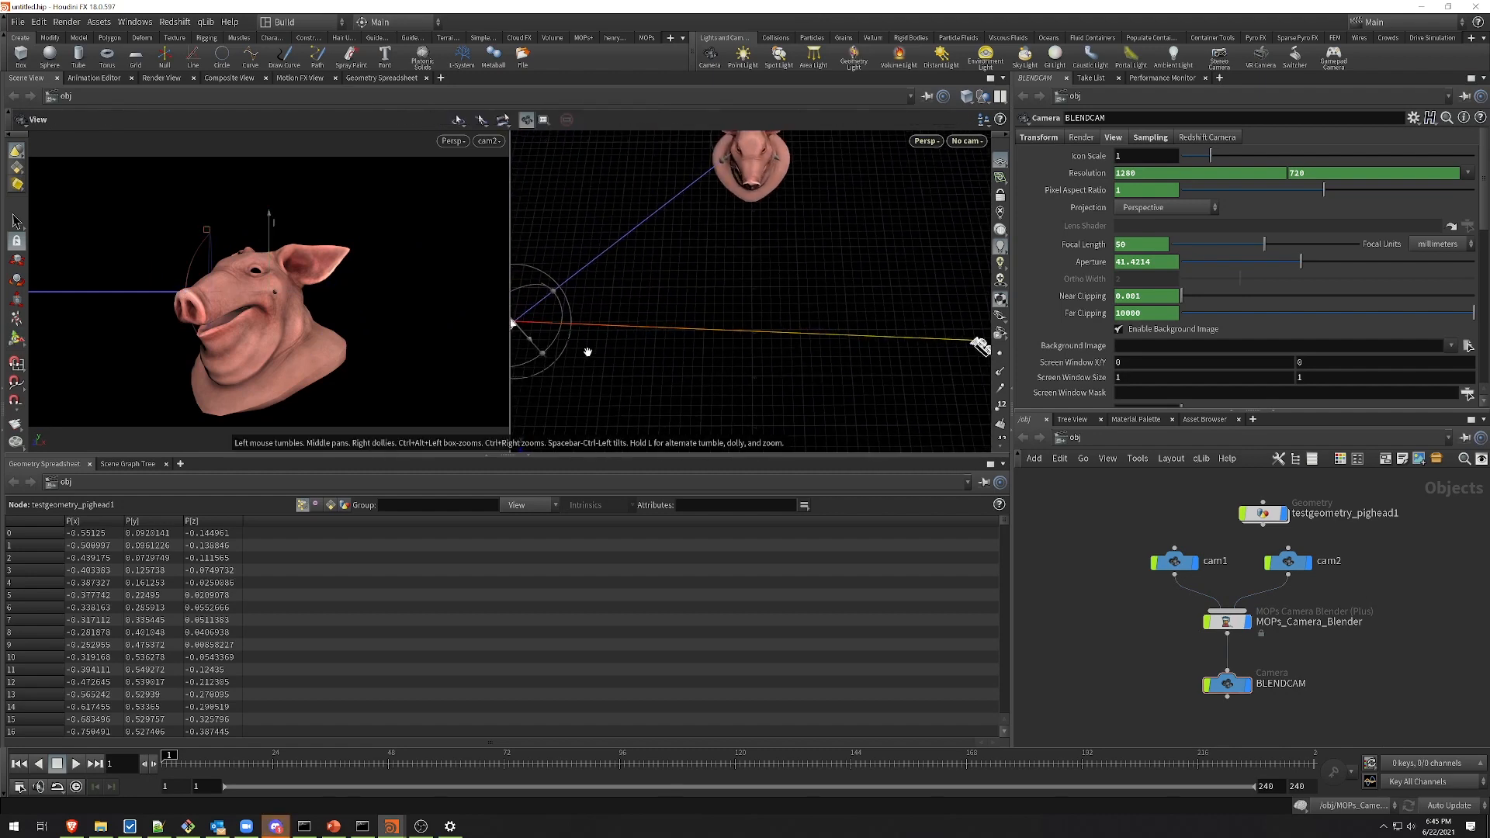
middle_click_drag(745, 398, 803, 403, "alt")
right_click_drag(802, 404, 766, 390, "alt")
Step: Sweep the MOPs_Camera_Blender Blend value between 0 and 1 to preview the camera's travel along the path
left_click(1227, 628)
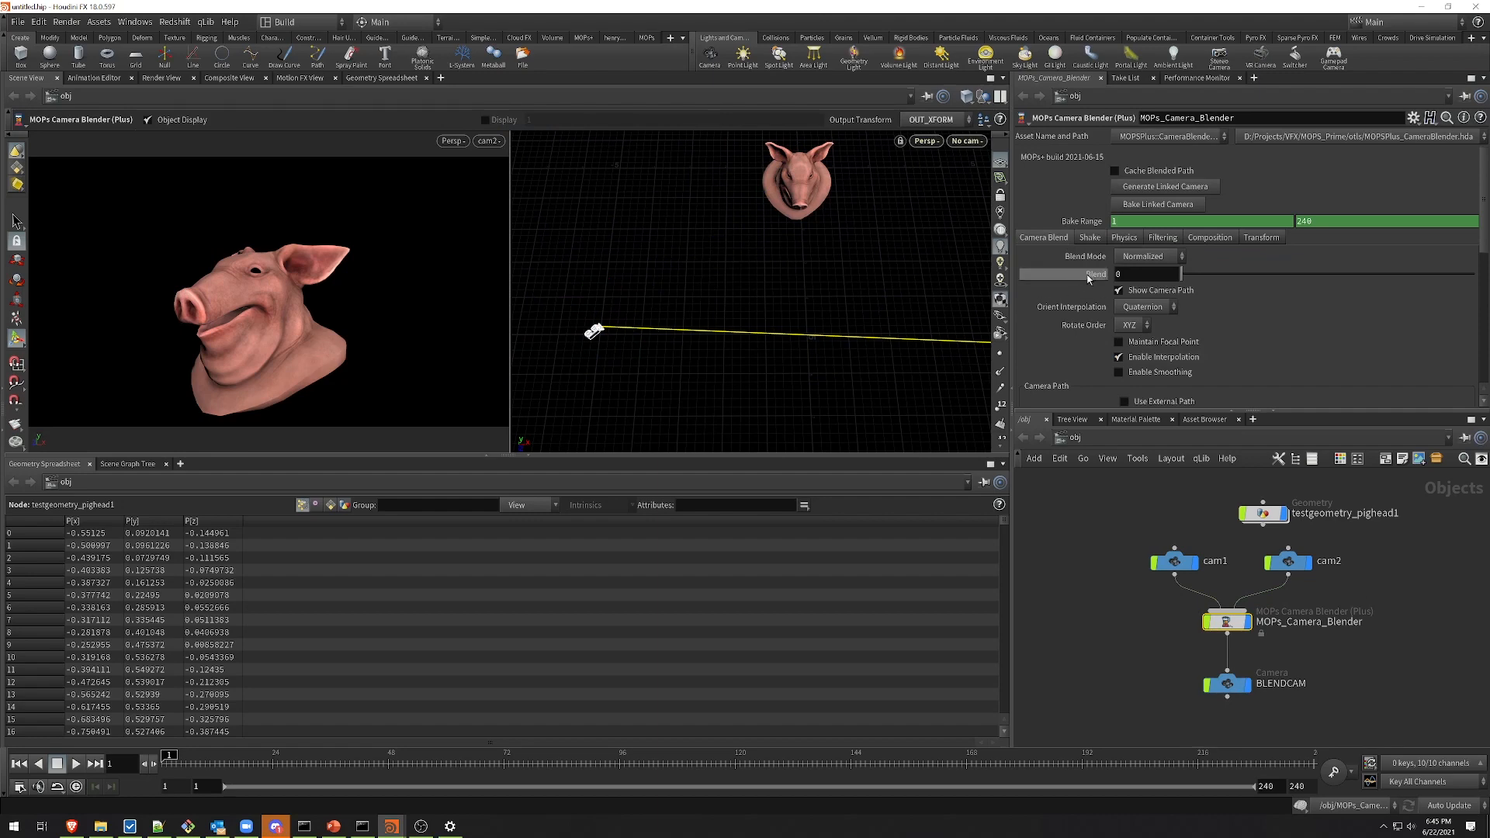
left_click_drag(1191, 281, 1252, 283)
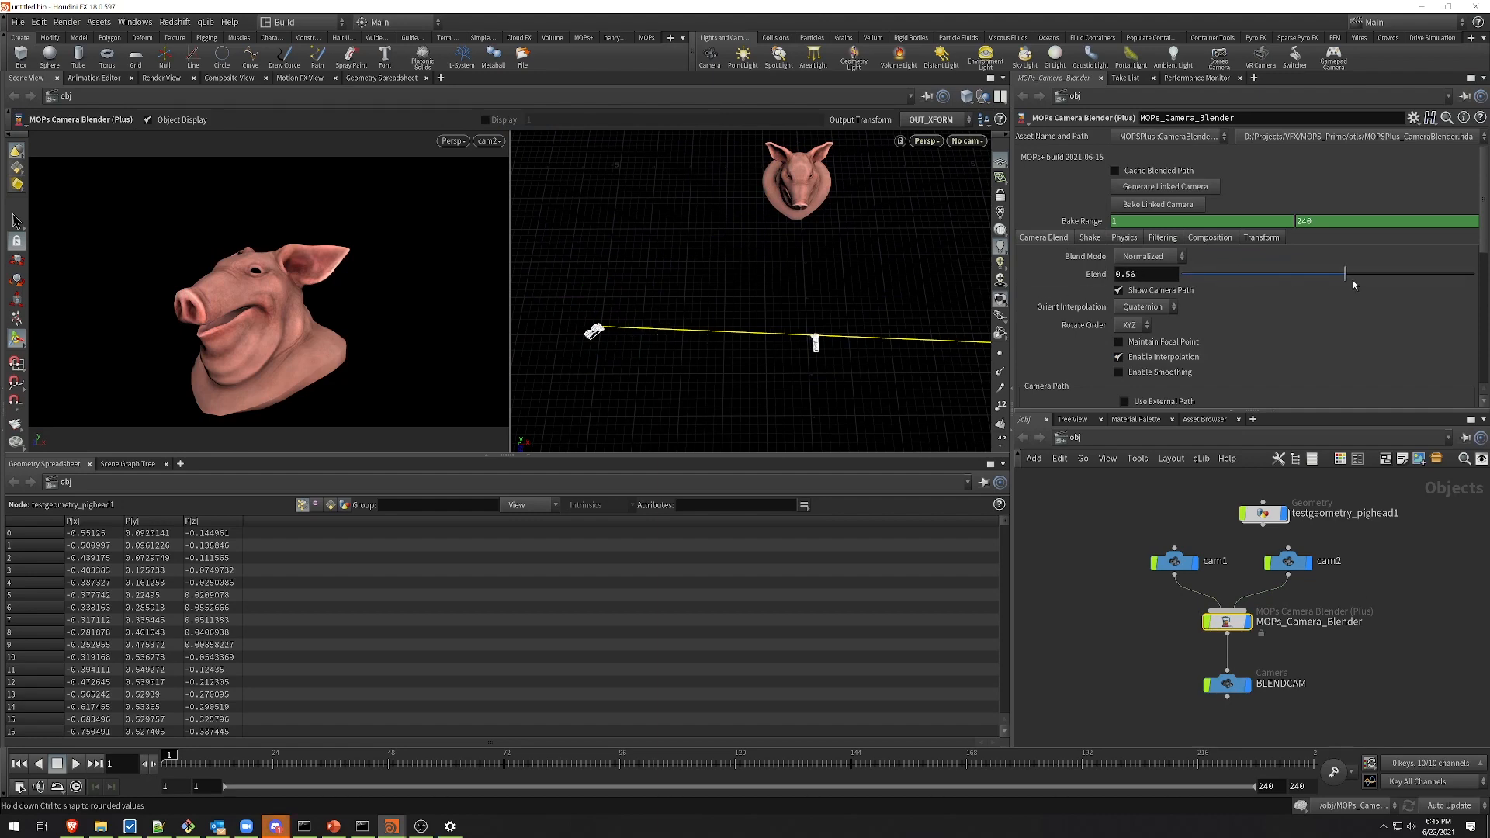
left_click_drag(1426, 281, 1482, 282)
middle_click_drag(907, 276, 854, 273, "alt")
right_click_drag(854, 273, 861, 270, "alt")
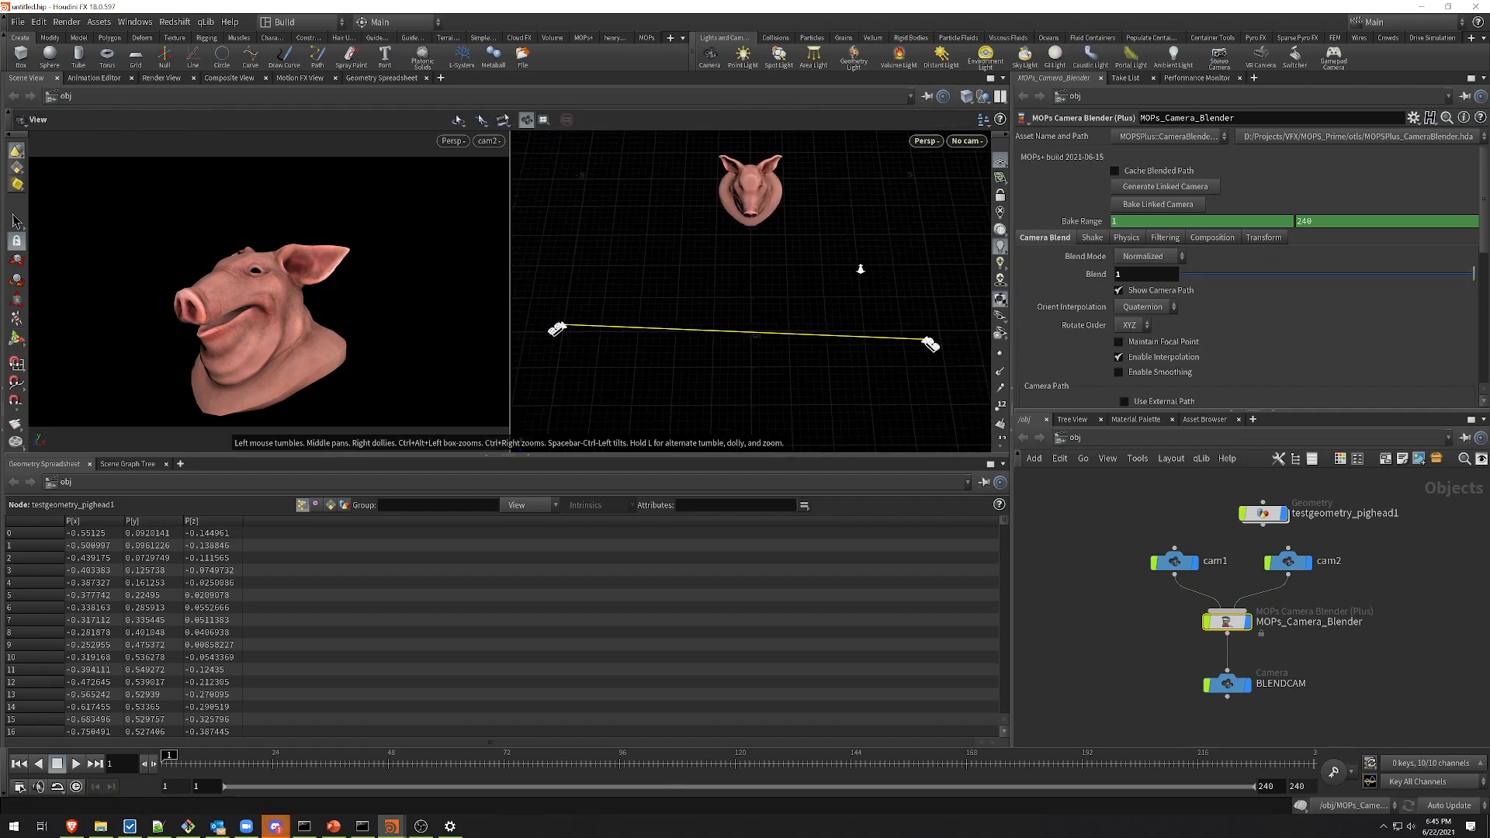
left_click_drag(1450, 281, 1144, 264)
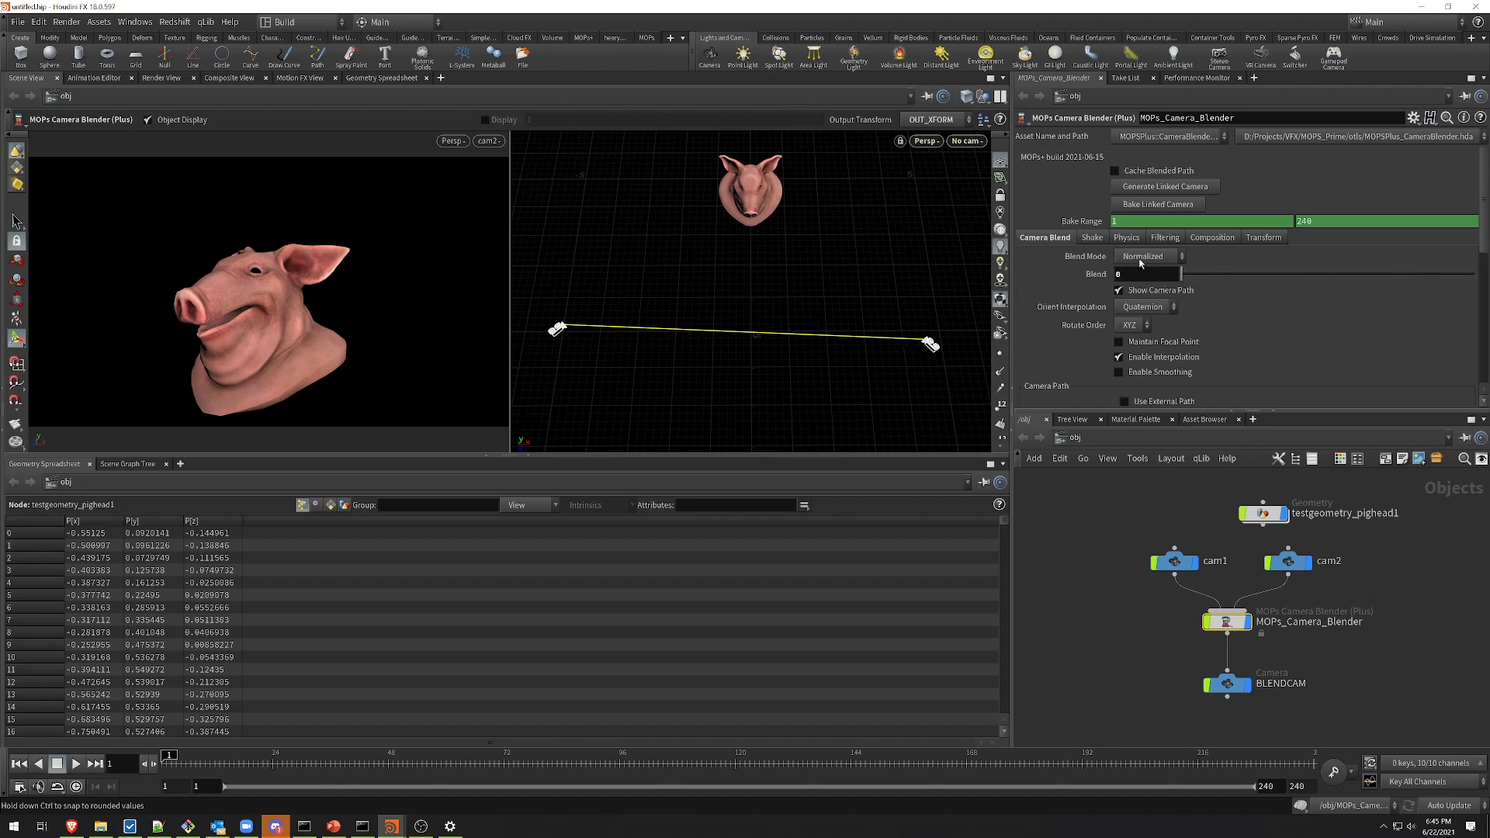
left_click_drag(1411, 274, 1478, 274)
left_click_drag(1387, 281, 1121, 256)
Step: Look through BLENDCAM in the camera viewport and set the timeline's end frame to 72
left_click(486, 141)
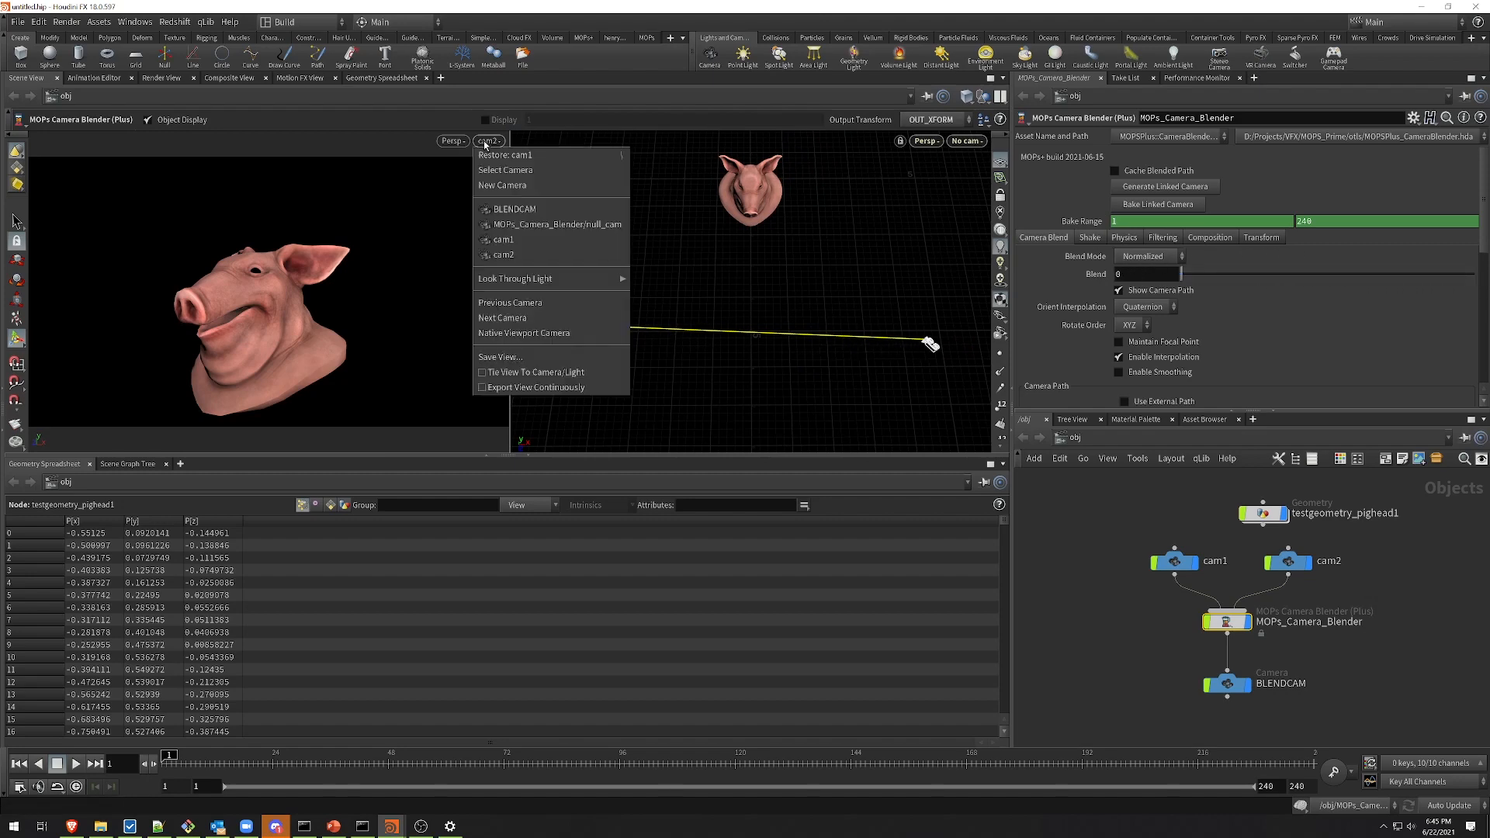
left_click(514, 209)
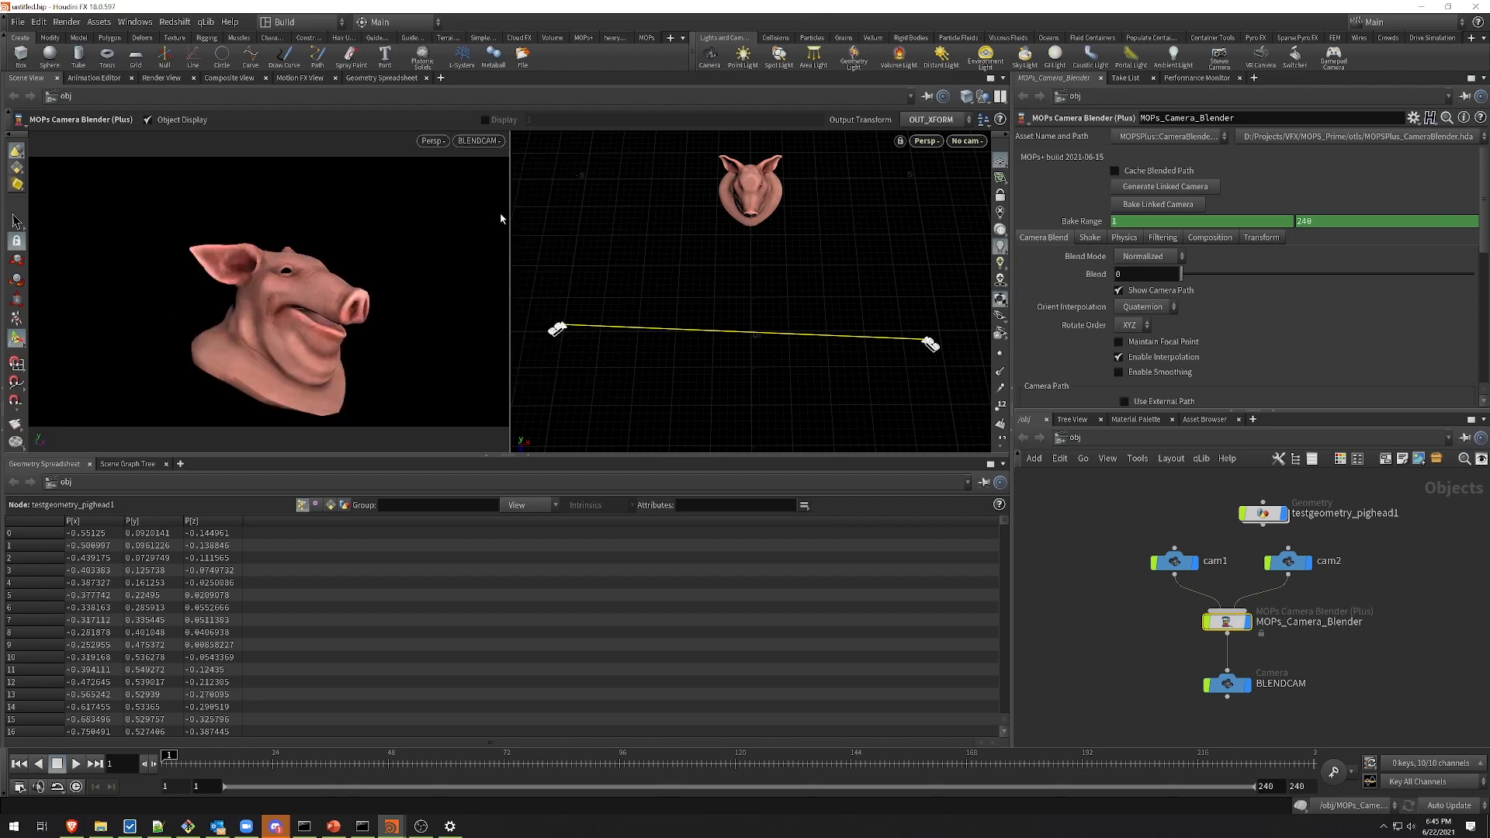
mouse_move(1181, 274)
left_mouse_down()
mouse_move(1468, 276)
mouse_move(1130, 287)
mouse_move(1435, 281)
mouse_move(1164, 281)
left_mouse_up()
type("72")
key("Return")
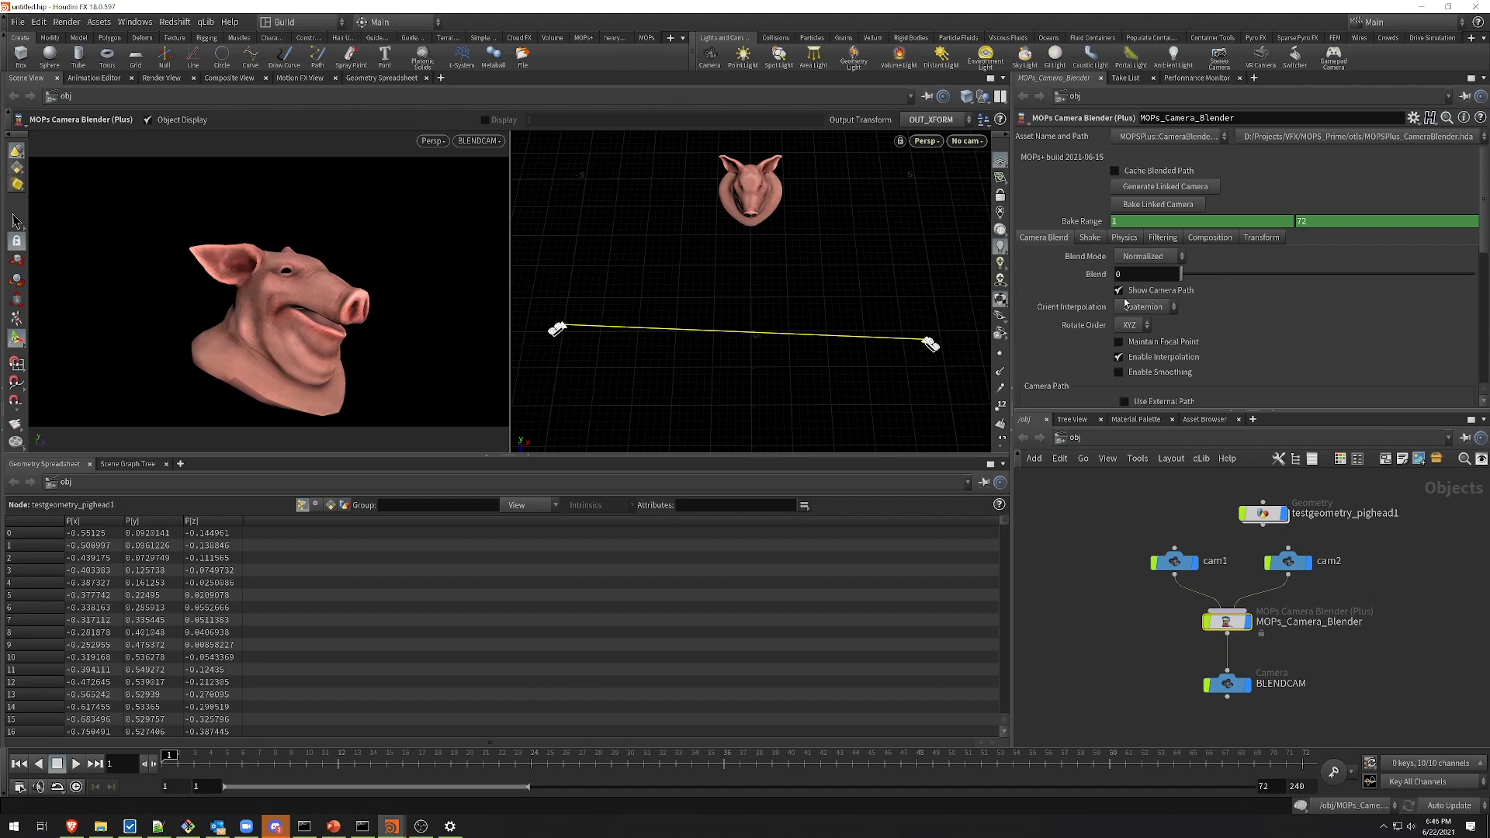
Step: Keyframe Blend at 0 on frame 1 and 1 on frame 48, and scrub back through the move
left_click(1092, 275, "alt")
left_click(916, 760)
left_click_drag(1181, 274, 1476, 288)
left_click(1087, 276, "alt")
mouse_move(830, 763)
left_mouse_down()
mouse_move(609, 766)
mouse_move(540, 713)
mouse_move(1038, 673)
mouse_move(283, 694)
mouse_move(40, 662)
left_mouse_up()
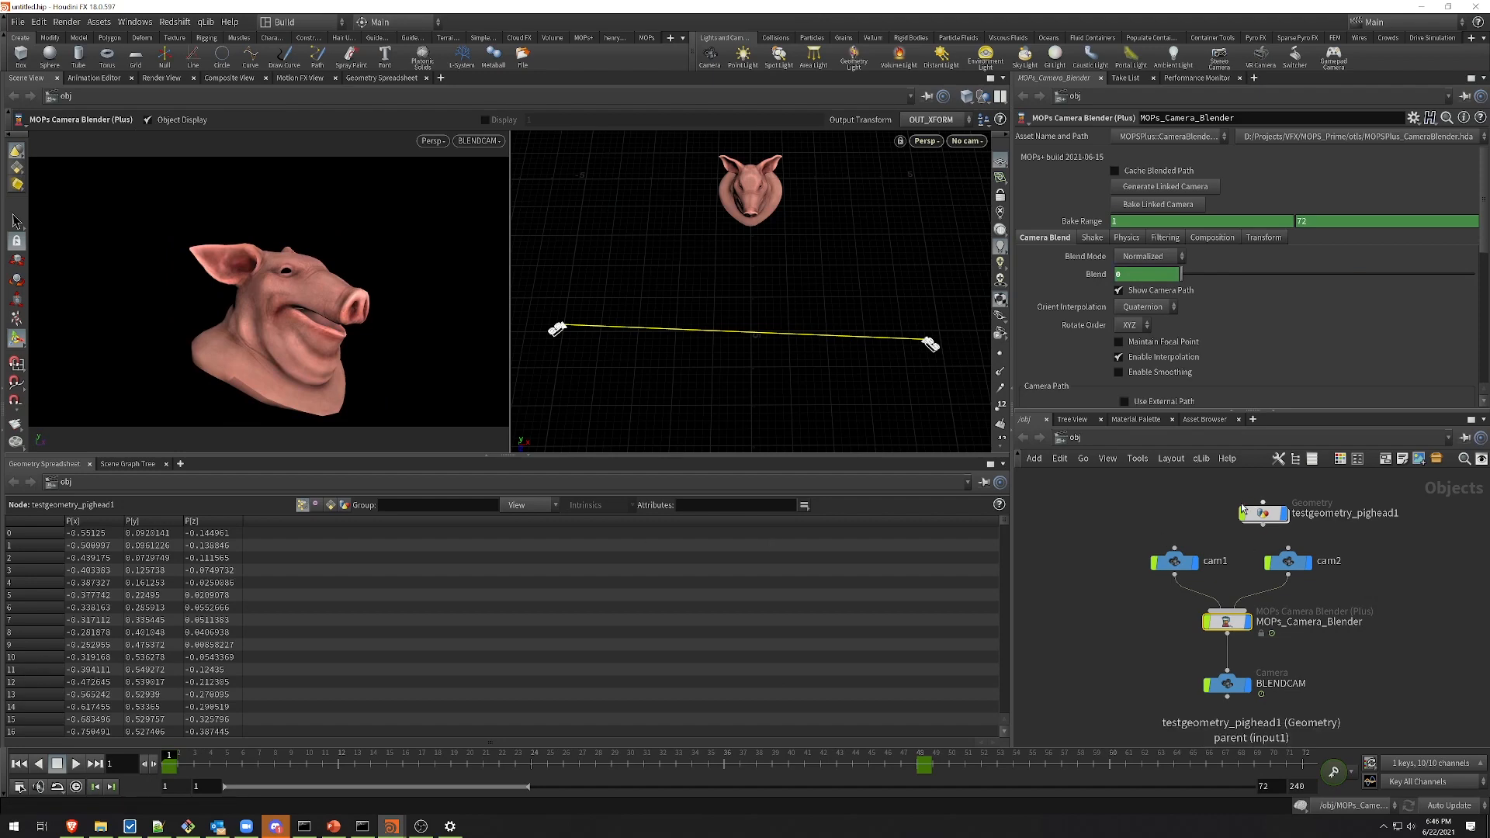
Step: Duplicate cam2 as a third camera and place the unconnected copy above cam1 and cam2 in the network
middle_click_drag(1378, 659, 1325, 655)
left_click(1343, 587)
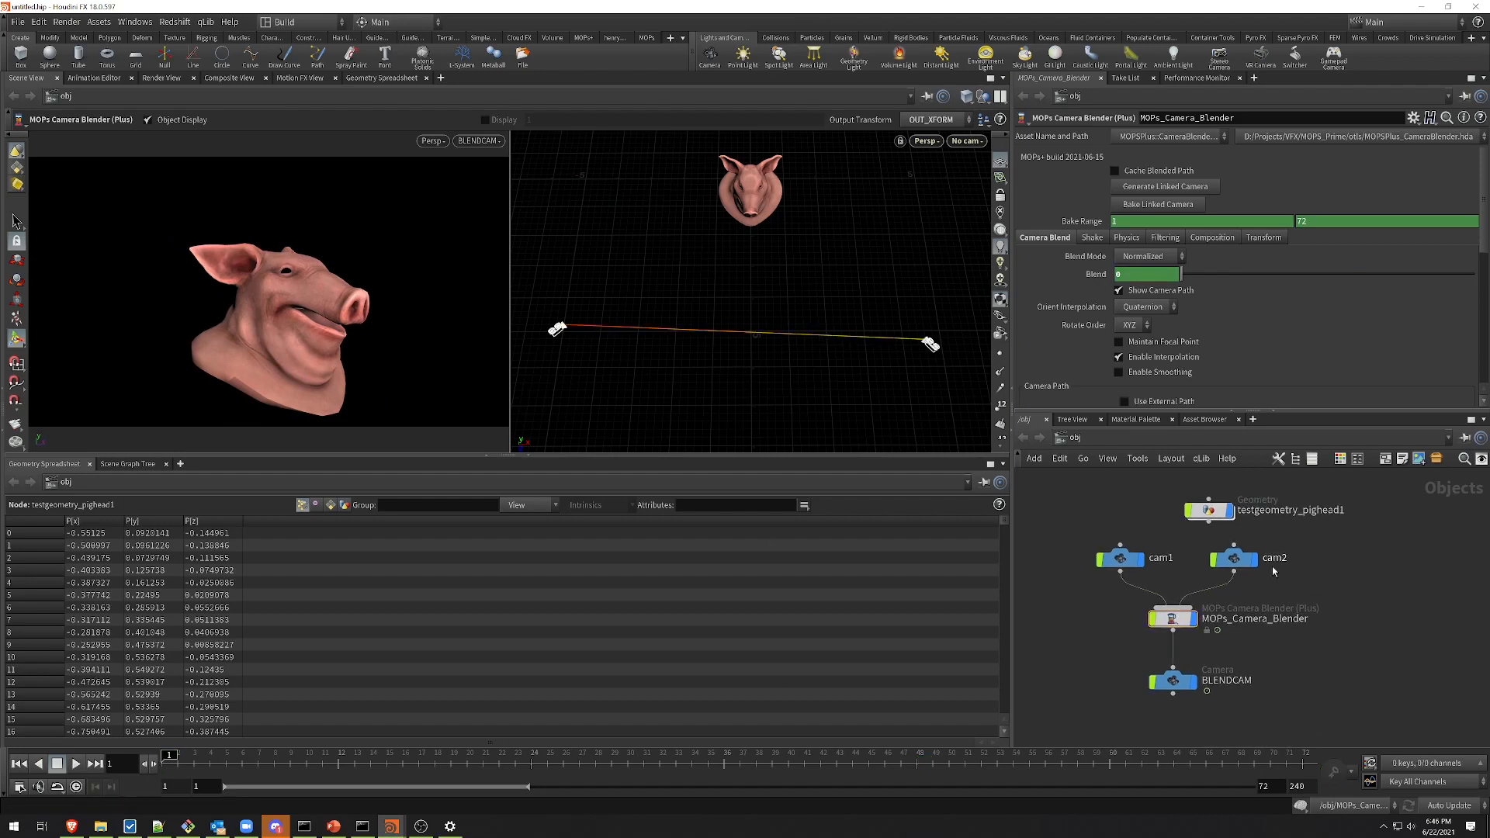
left_click(1244, 559)
key("ctrl+v")
middle_click_drag(1159, 502, 1152, 552)
left_click_drag(1199, 560, 1139, 510)
left_click_drag(1252, 568, 1164, 635)
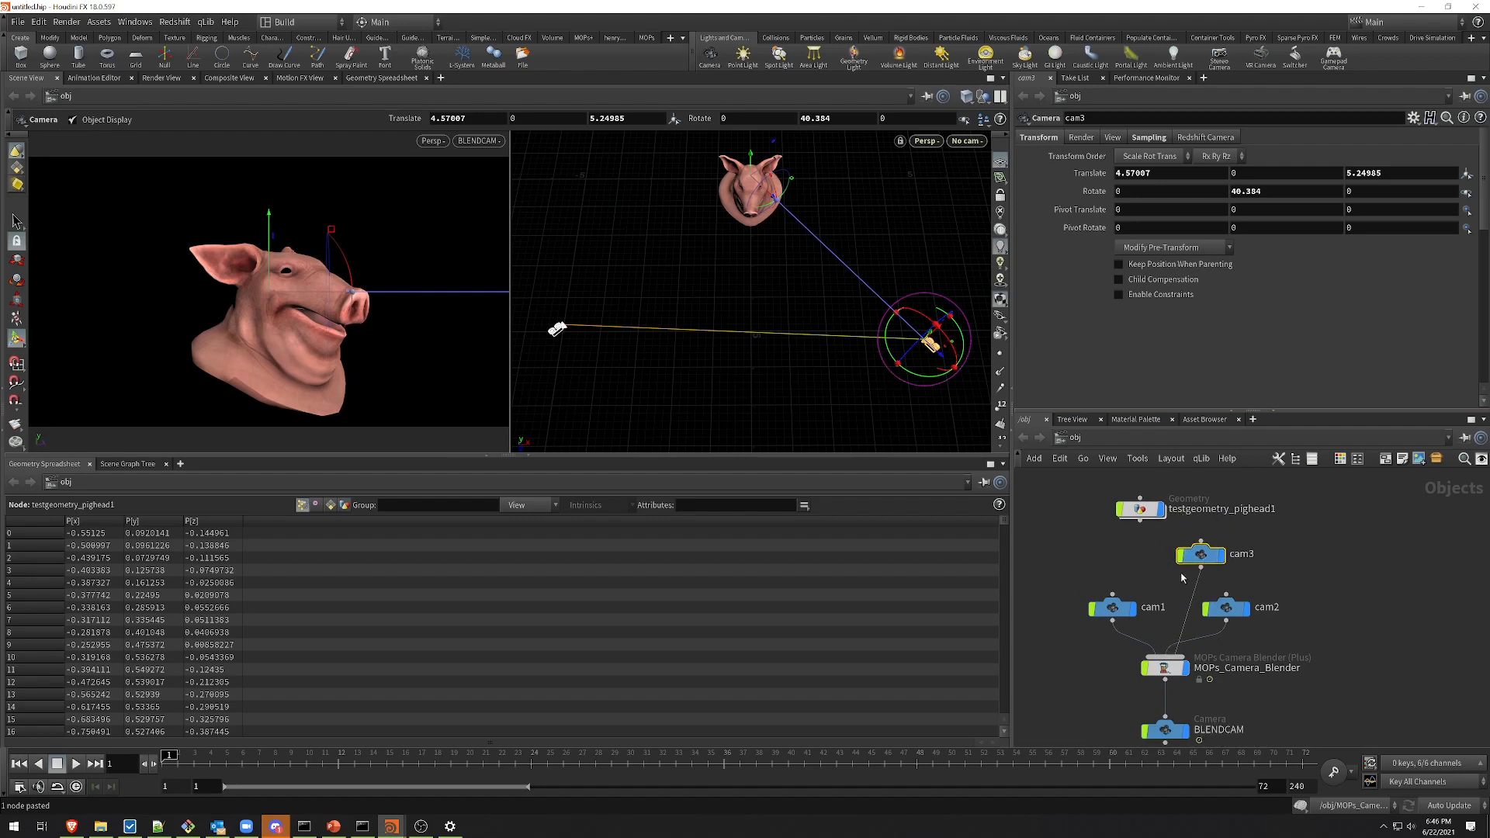
key("y")
Step: Look through cam3 and position it raised in front of the pig head, at about 0.03, 1.83, 7.45, tilted about -13.6 degrees
middle_click_drag(914, 397, 854, 388, "alt")
left_click_drag(891, 338, 710, 364)
left_click(479, 140)
left_click(497, 269)
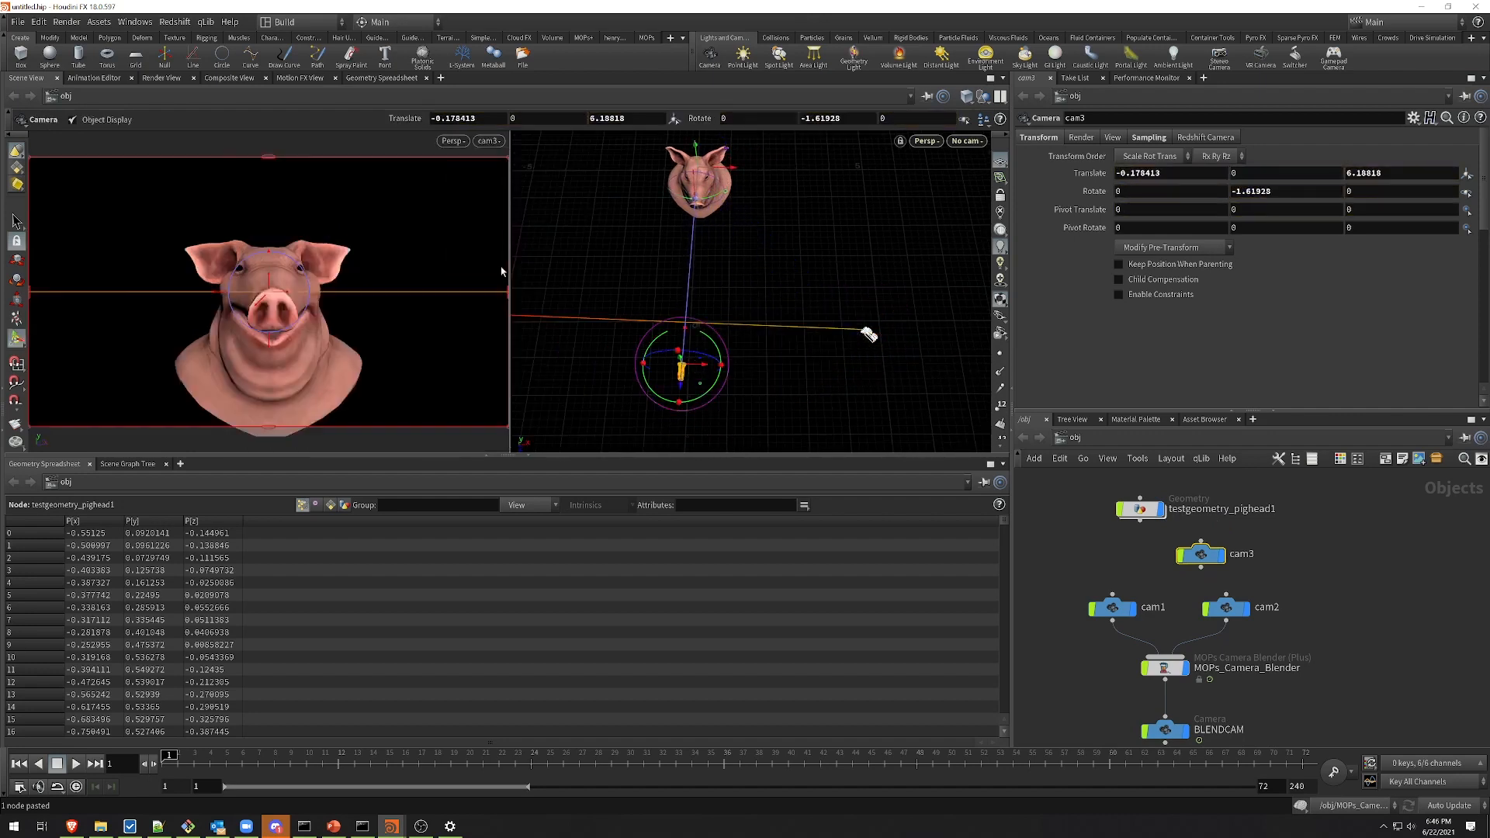
left_click_drag(680, 390, 682, 435)
middle_click_drag(745, 396, 799, 362, "alt")
left_click_drag(757, 396, 916, 238)
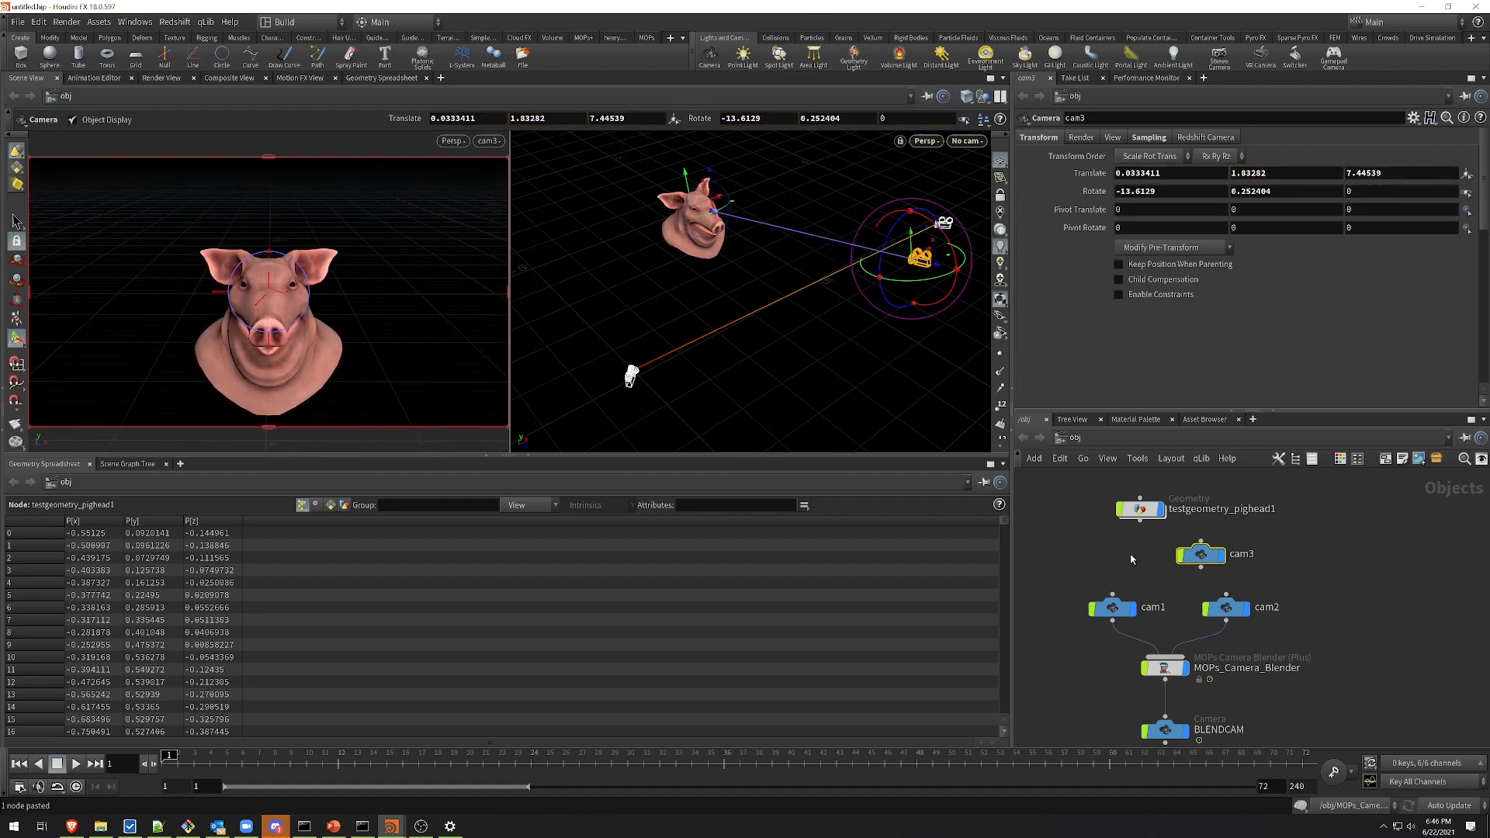
Step: Wire cam3 into MOPs_Camera_Blender and reorder its input operators to cam1, cam3, cam2
left_click_drag(1200, 567, 1166, 657)
left_click_drag(919, 343, 801, 330, "alt")
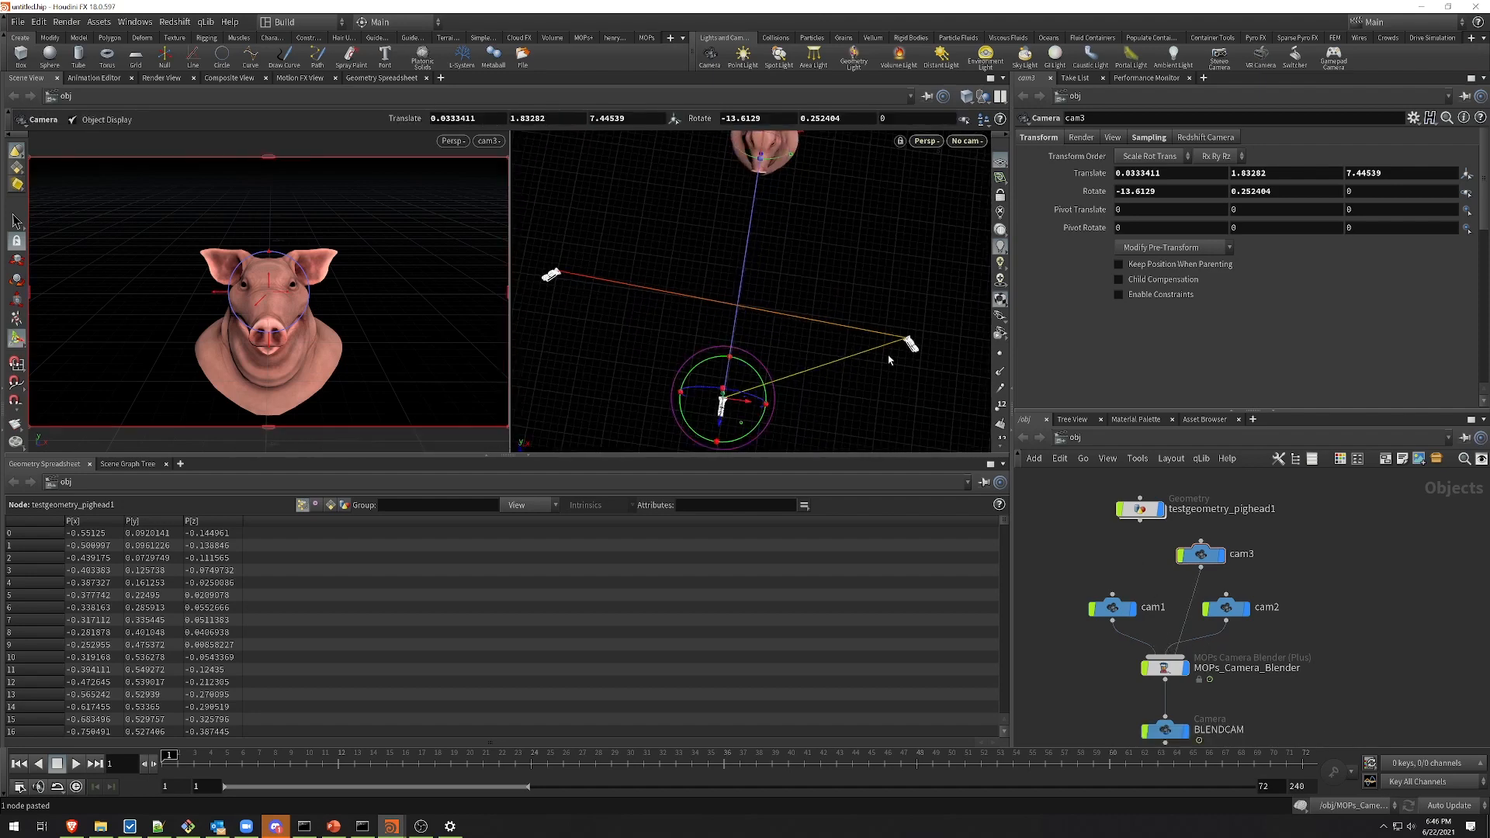
left_click(1160, 667)
left_click_drag(1486, 211, 1483, 341)
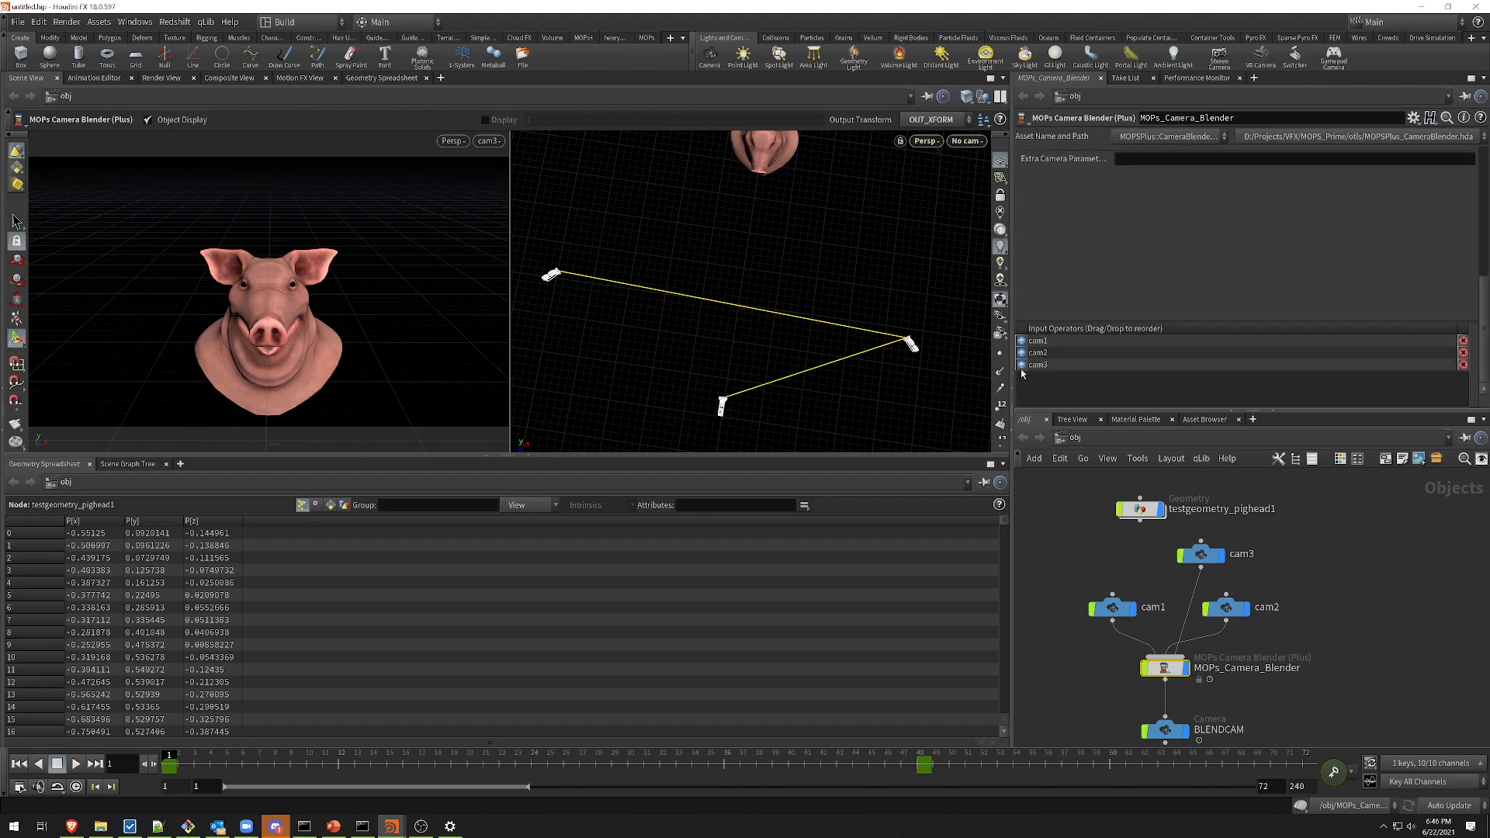
left_click_drag(1022, 352, 1022, 370)
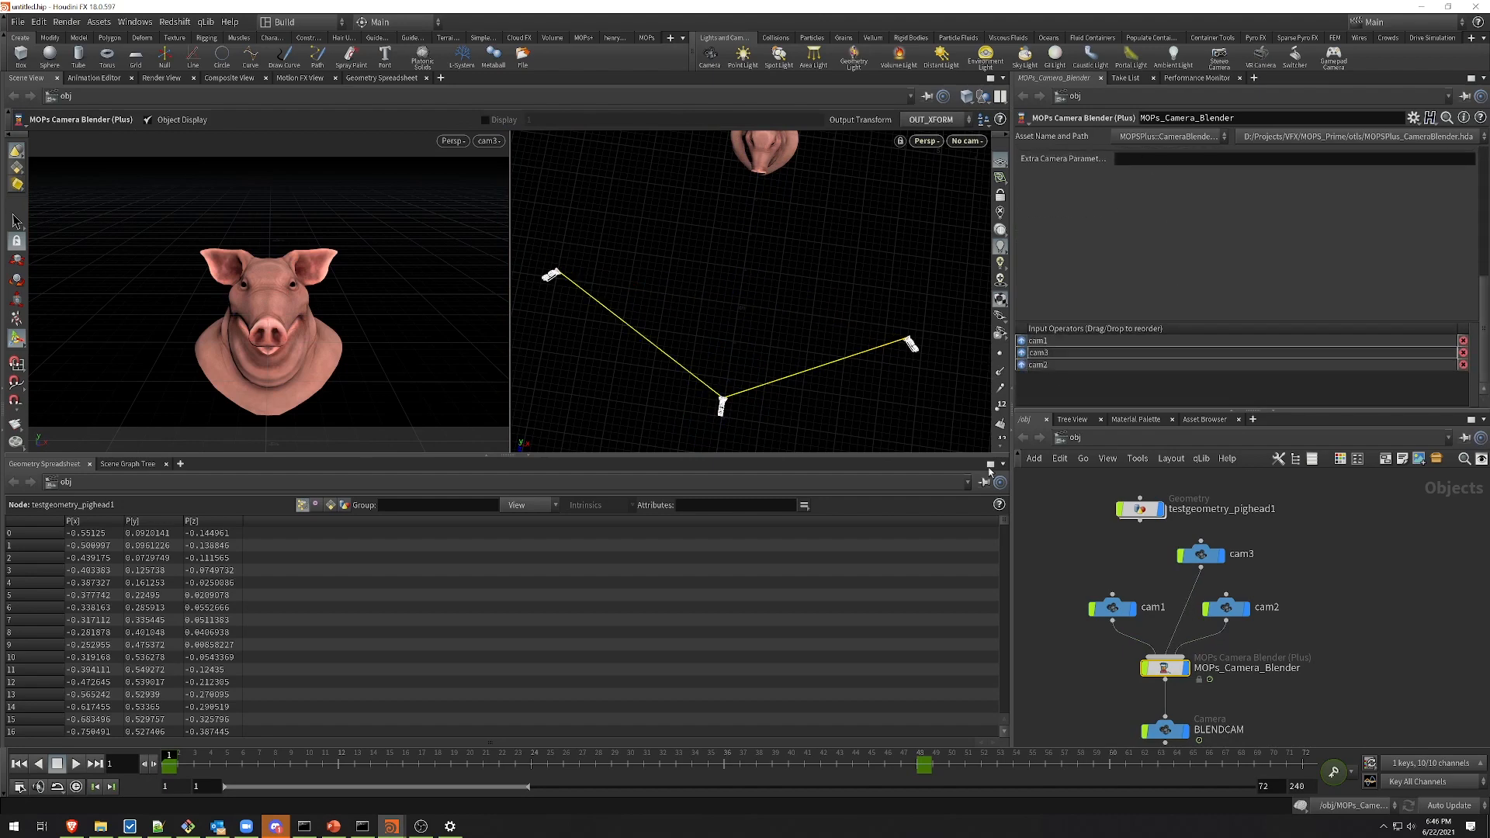
Step: Look through BLENDCAM and scrub the timeline to review the three-camera move
left_click(1037, 509)
key("Right")
left_click(491, 141)
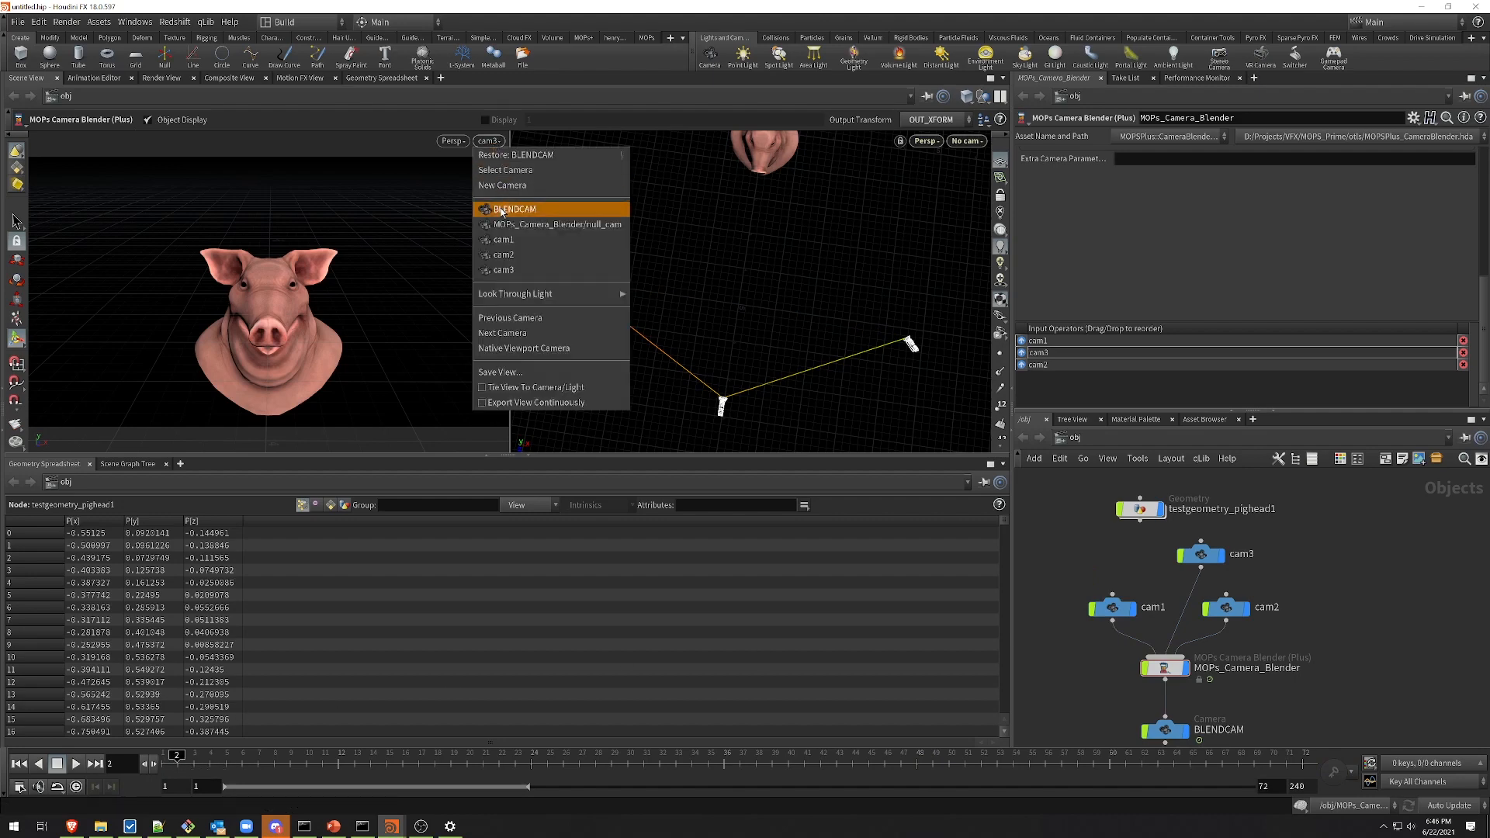
left_click(527, 209)
left_click_drag(192, 764, 115, 576)
left_click_drag(210, 583, 888, 612)
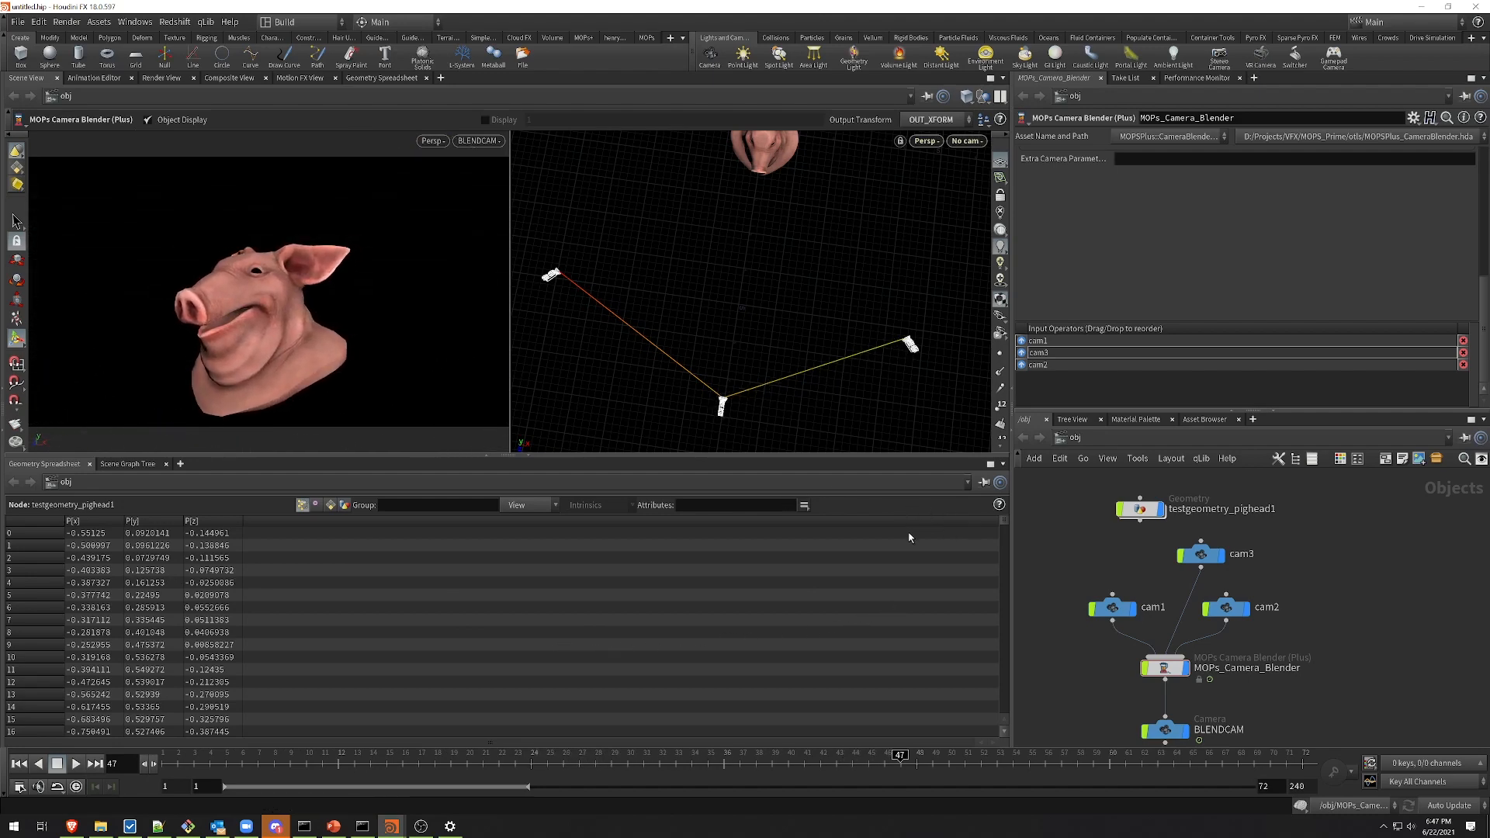
Step: Enable smoothing of the camera path on MOPs_Camera_Blender
left_click(1170, 667)
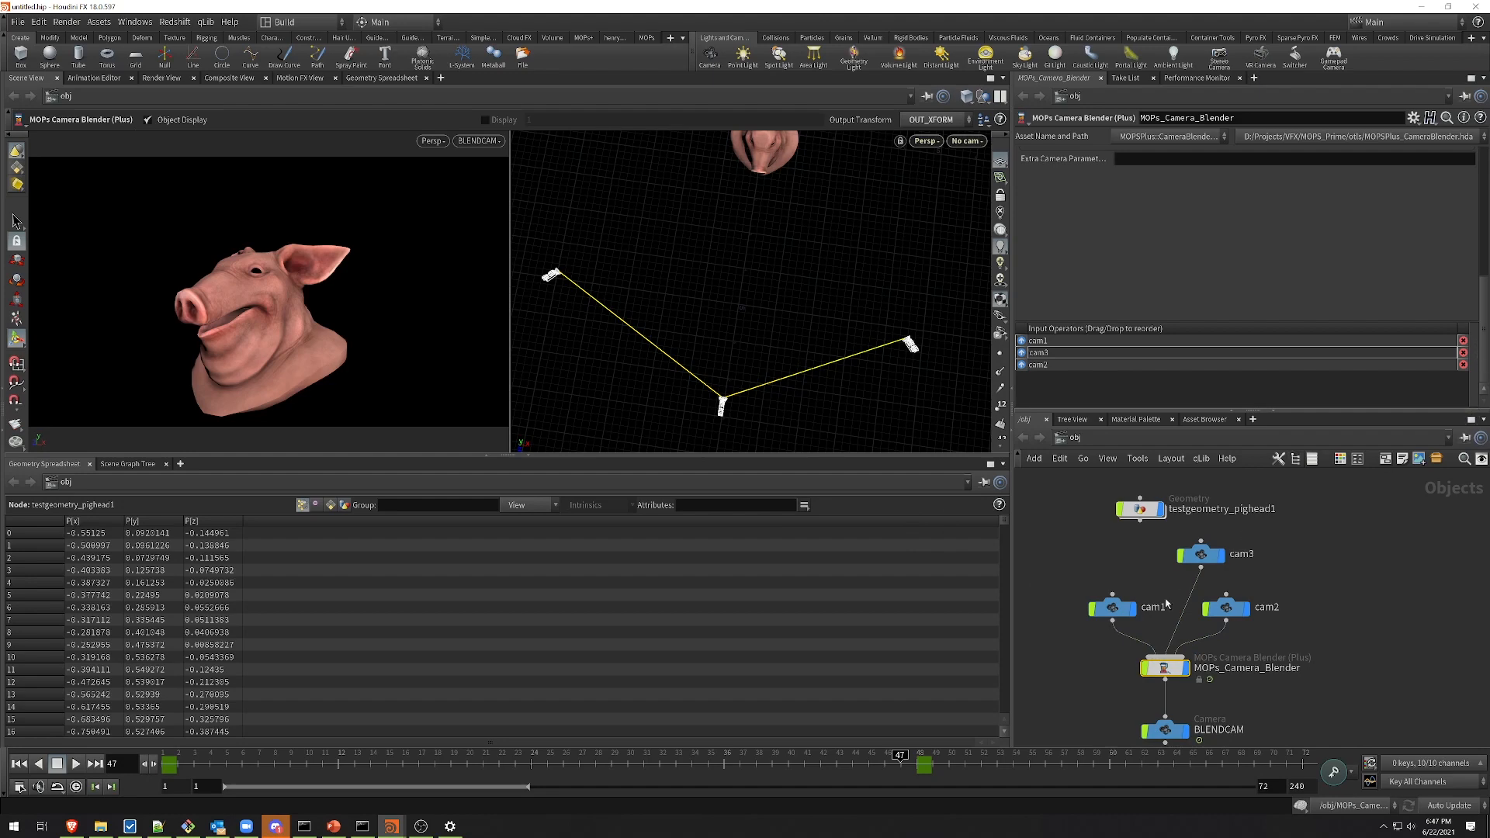
scroll(1482, 326, "up", 5)
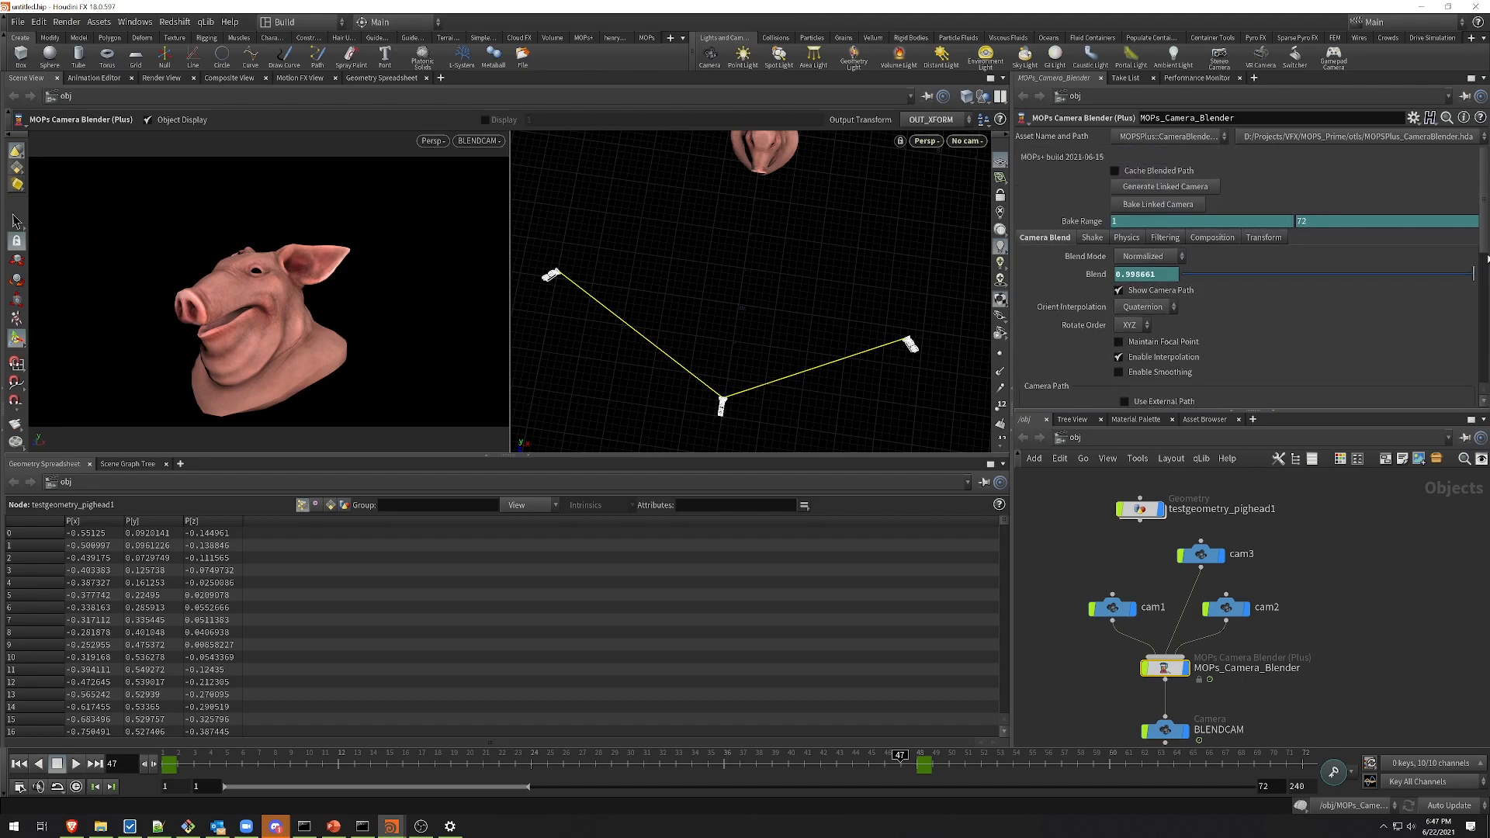
left_click_drag(1482, 243, 1484, 281)
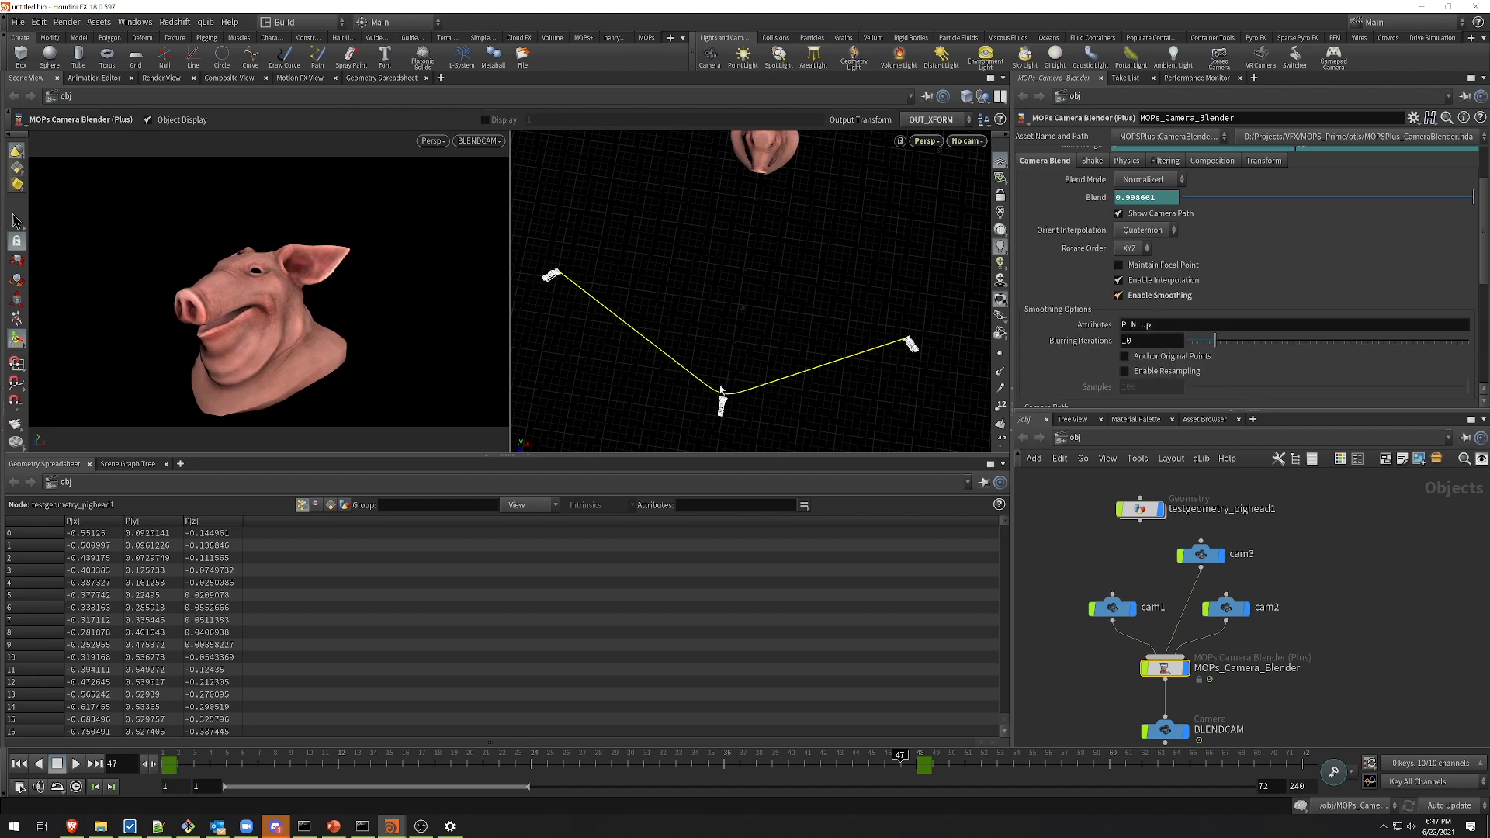
Step: Raise the smoothing's Blurring Iterations to 85 and inspect the rounded bend near cam3
middle_click_drag(775, 399, 805, 341, "alt")
right_click_drag(765, 342, 851, 359, "alt")
middle_click_drag(851, 359, 849, 381, "alt")
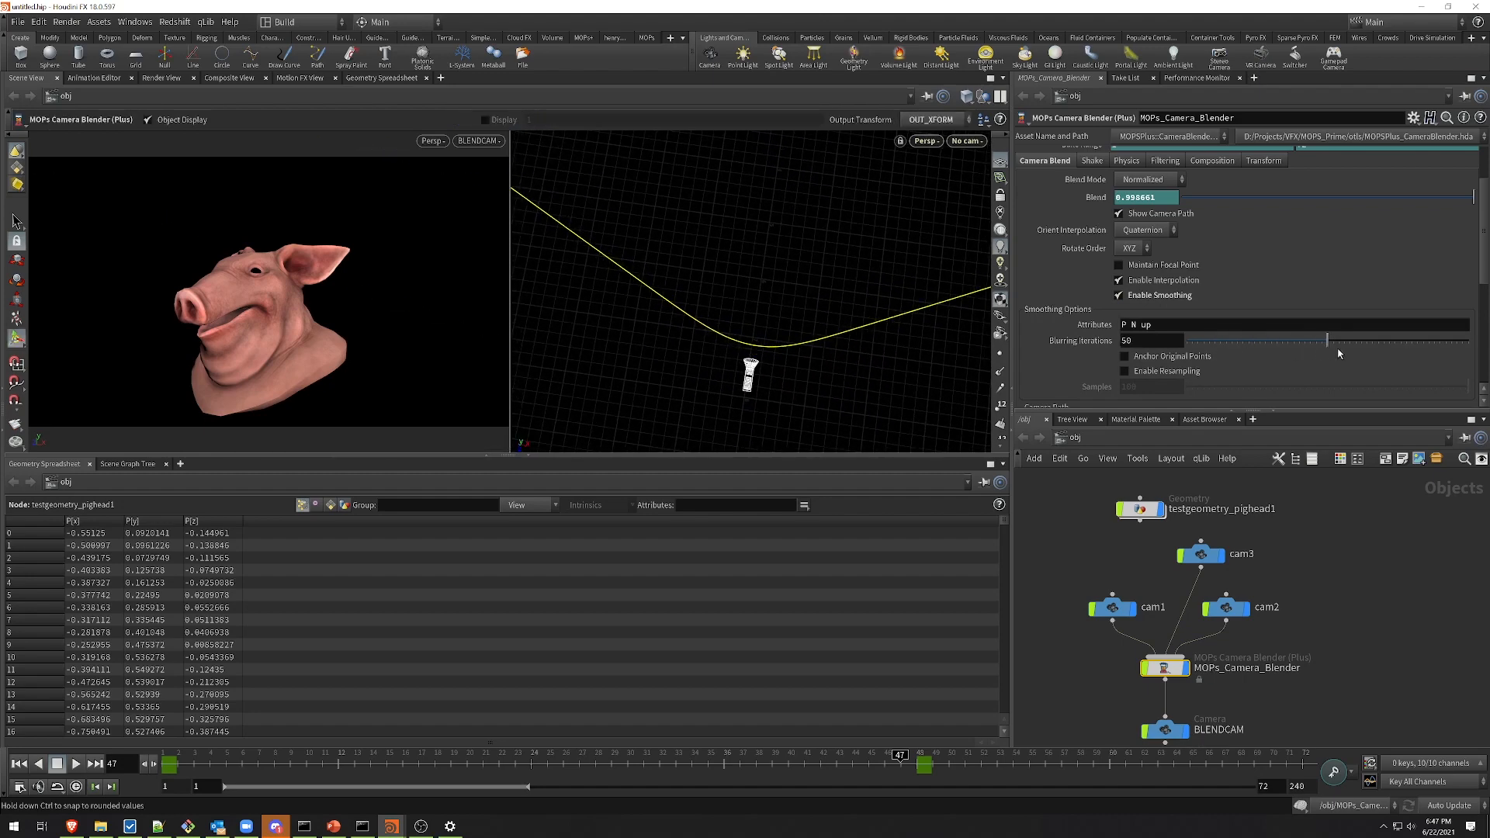
mouse_move(1408, 356)
left_mouse_down()
mouse_move(1478, 367)
mouse_move(1292, 341)
mouse_move(1426, 341)
left_mouse_up()
middle_click_drag(745, 266, 736, 350, "alt")
right_click_drag(735, 349, 682, 309, "alt")
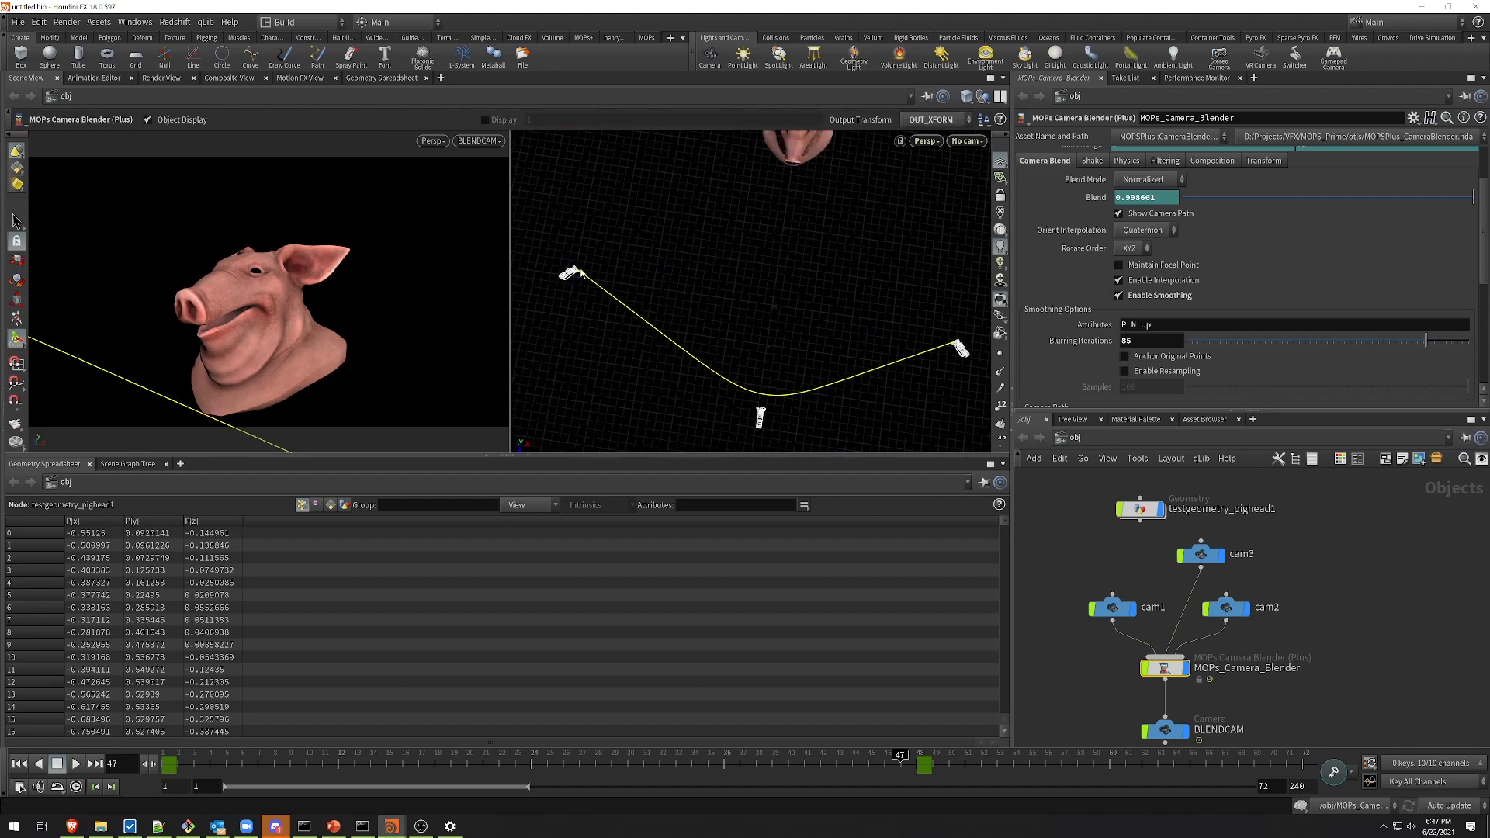
Step: Scrub the timeline to review the smoothed move near cam1 and cam3, and examine the smoothing Attributes value
left_click_drag(186, 757, 337, 757)
left_click_drag(342, 699, 548, 656)
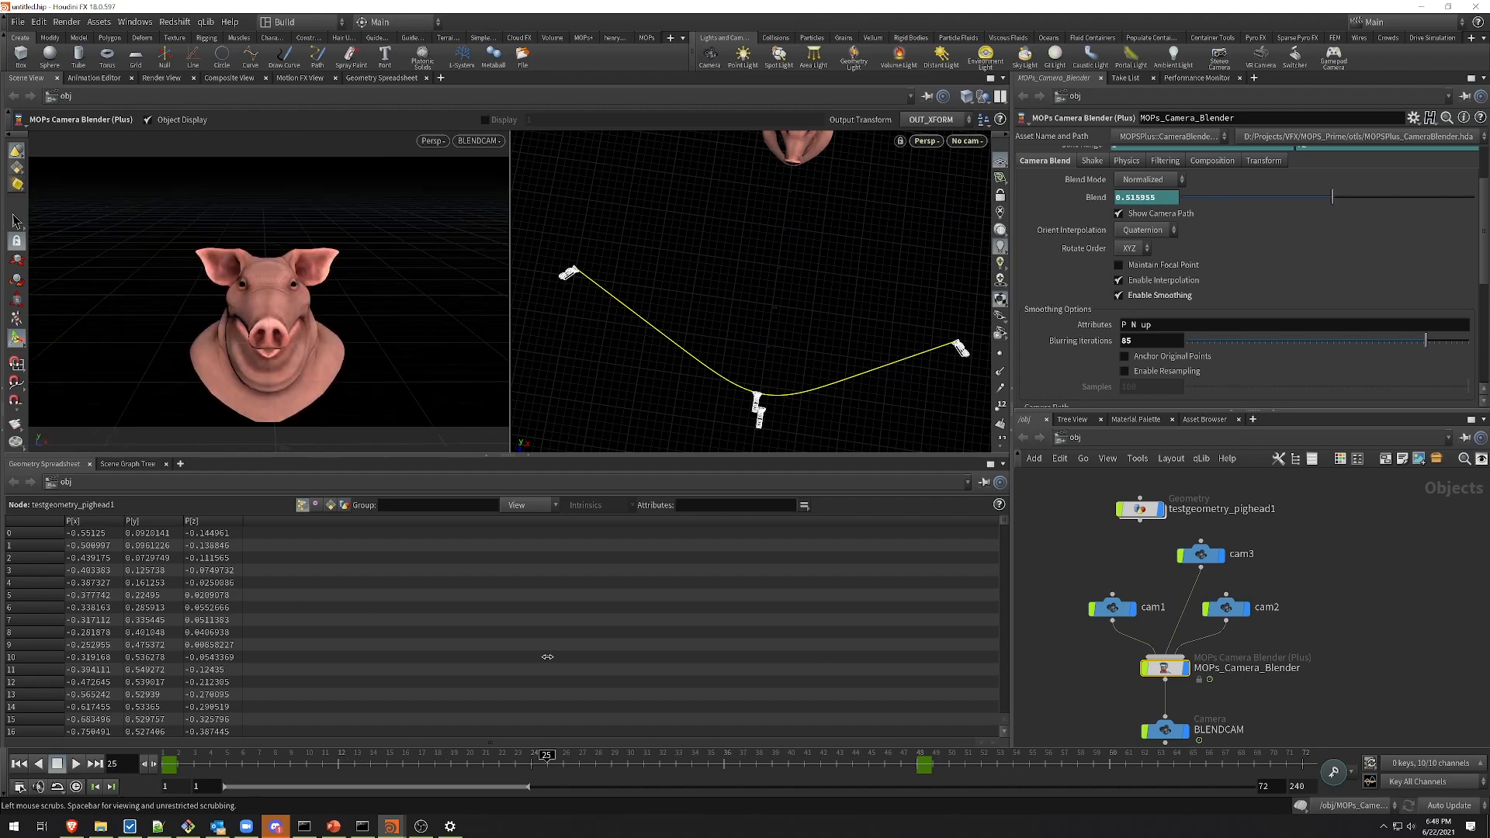
left_click_drag(556, 659, 547, 627)
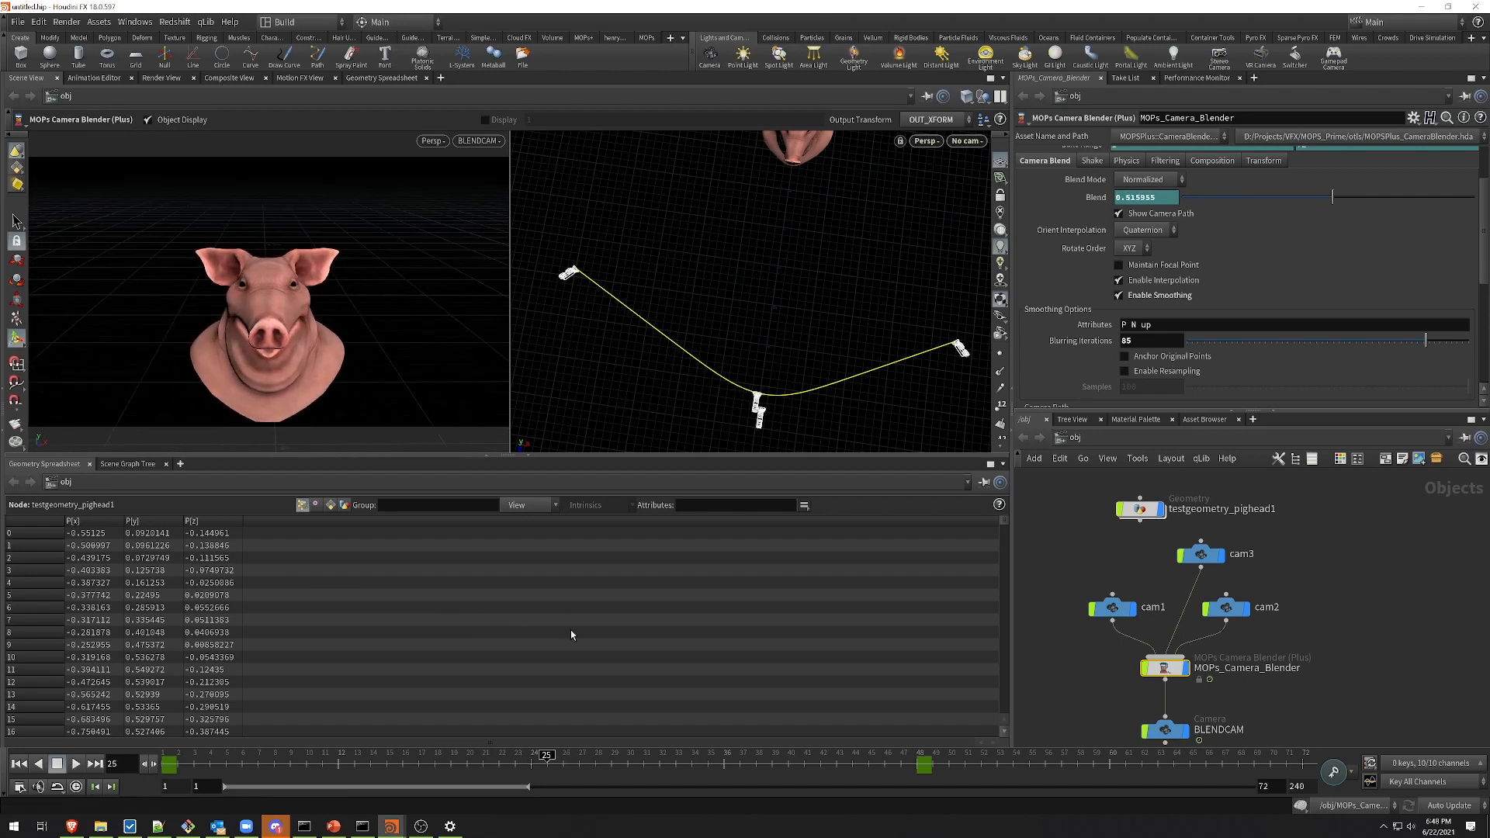
double_click(1127, 325)
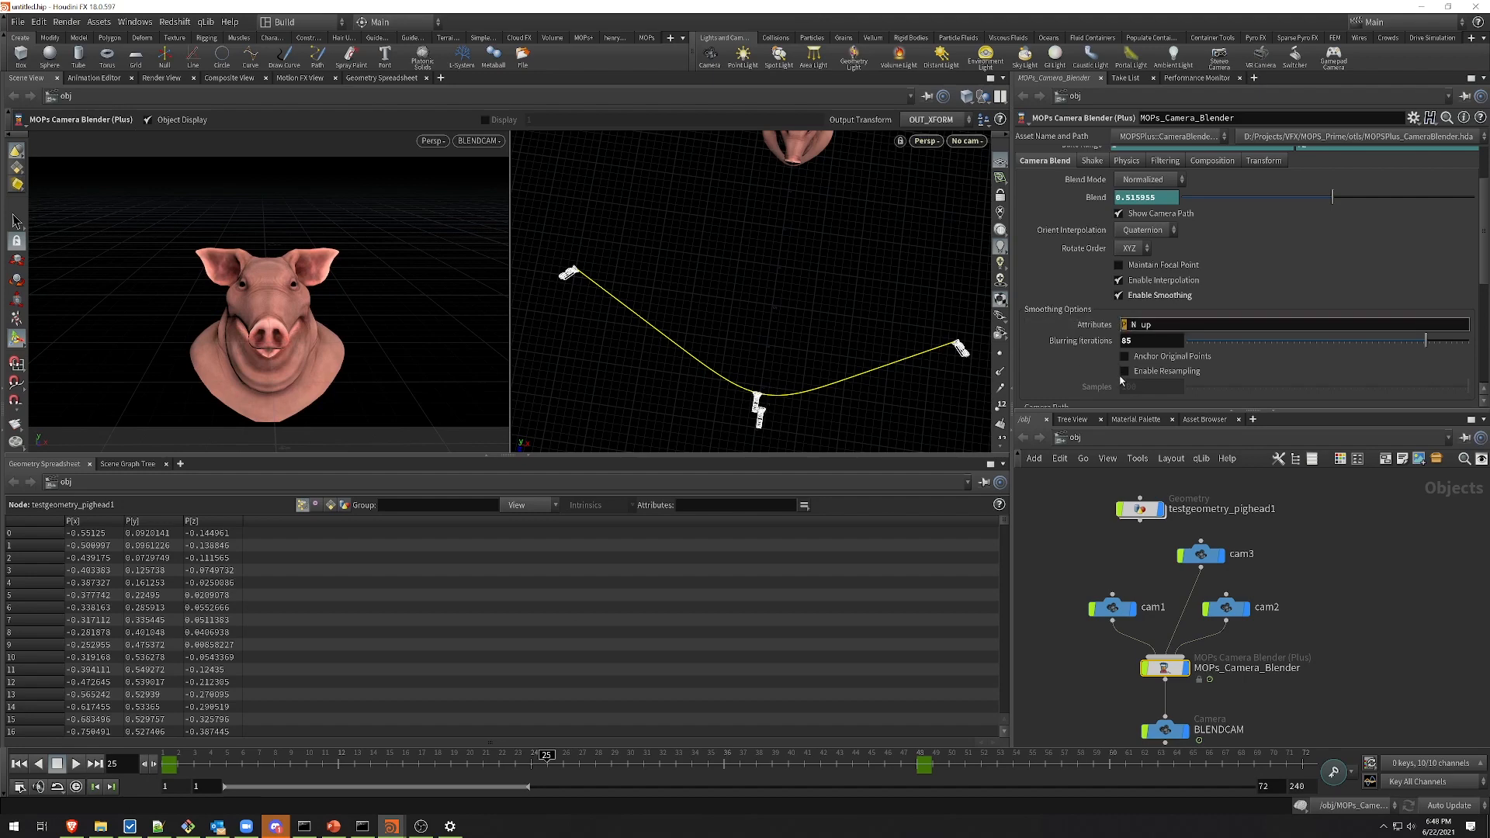
key("Return")
left_click_drag(540, 763, 225, 702)
left_click(1122, 326)
key("Return")
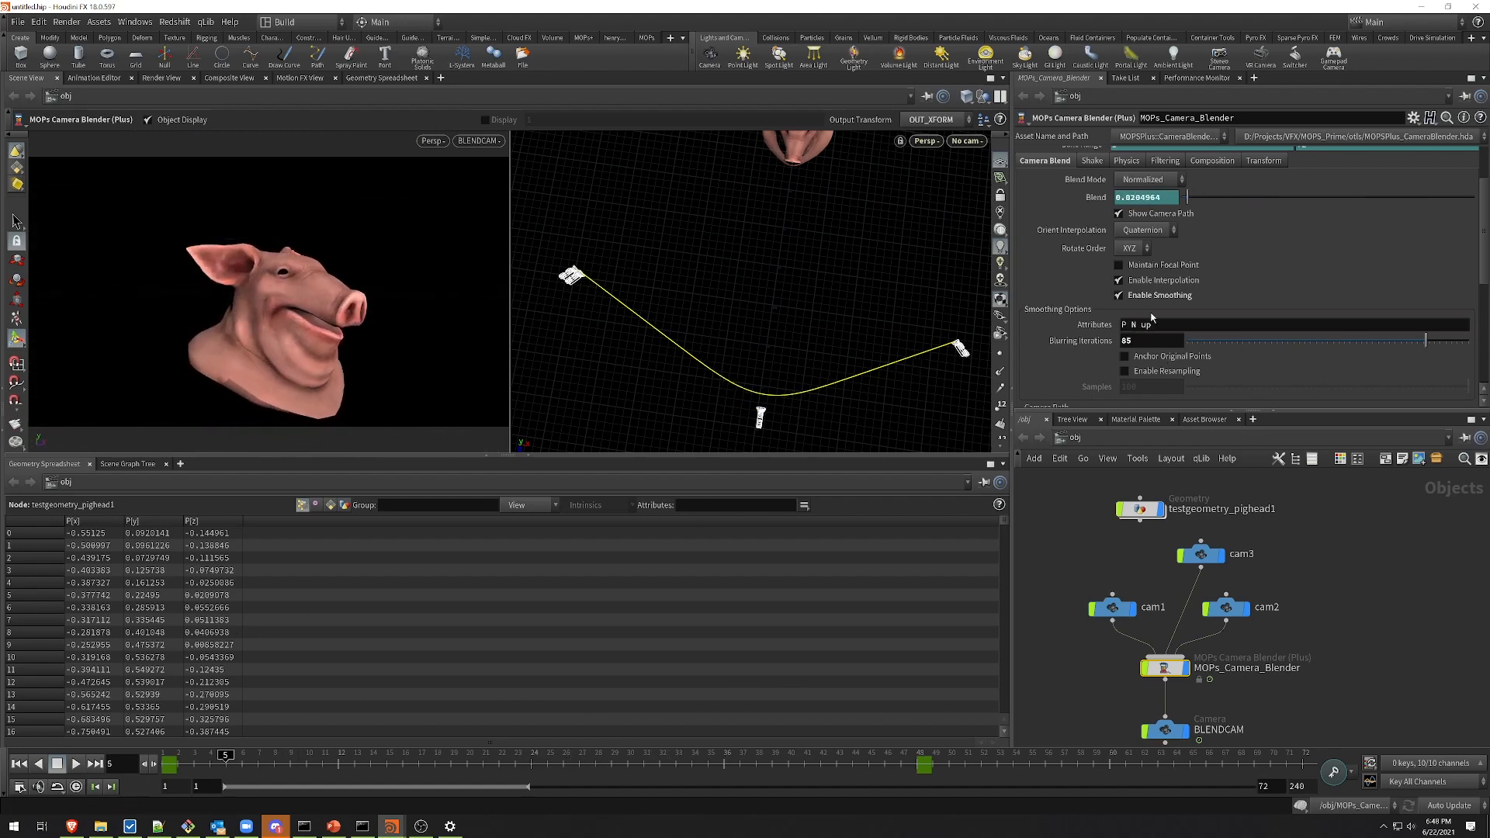
Step: Turn off smoothing on MOPs_Camera_Blender and paste a copy of cam3 beside the original
left_click(1165, 295)
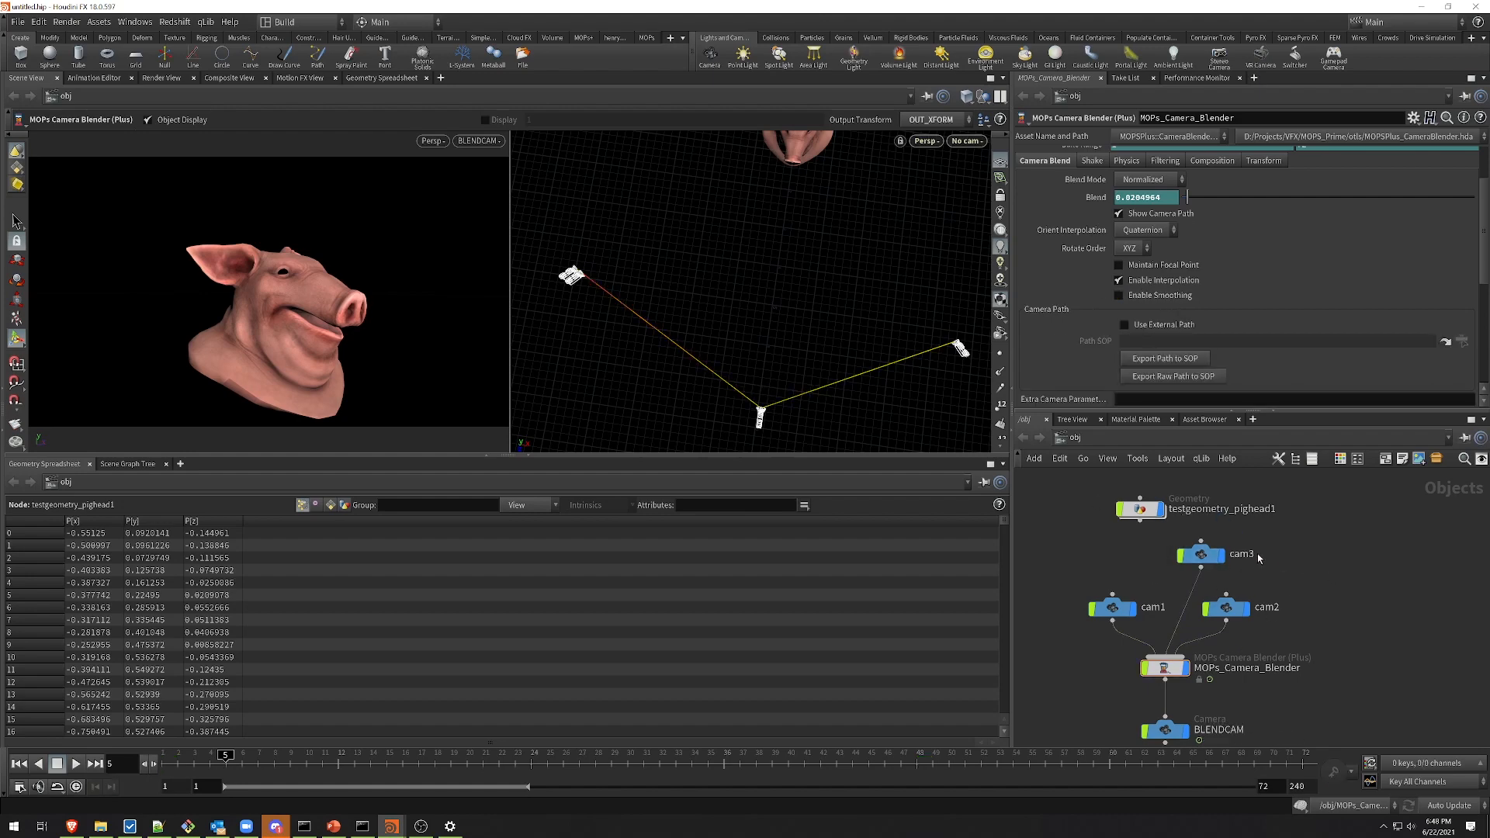
left_click(1200, 554)
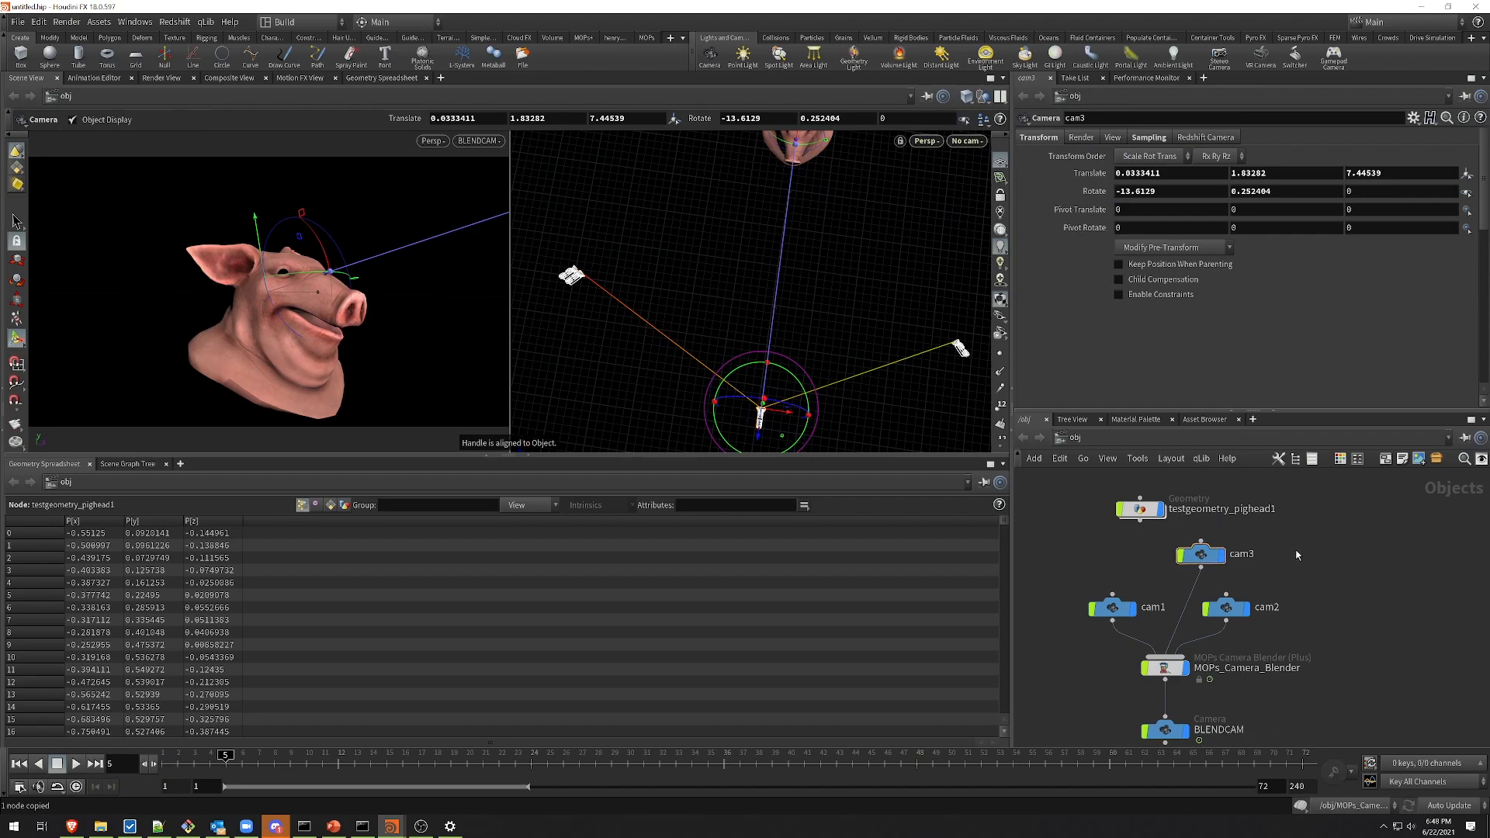
key("ctrl+v")
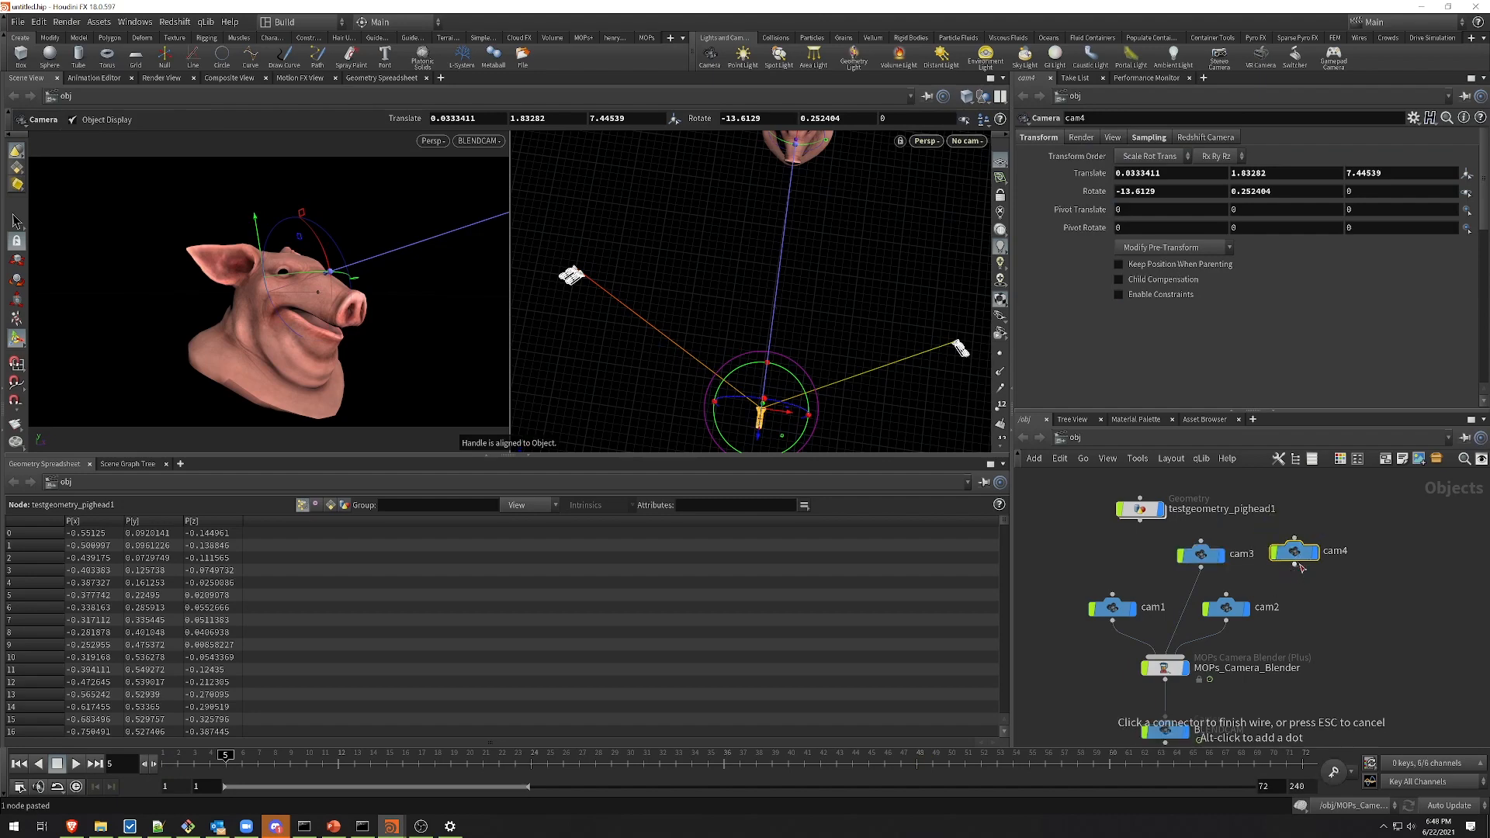
Step: Spread the two overlapping cameras apart, moving cam3 toward cam1 and cam4 toward cam2, both still facing the pig head
left_click(1204, 555)
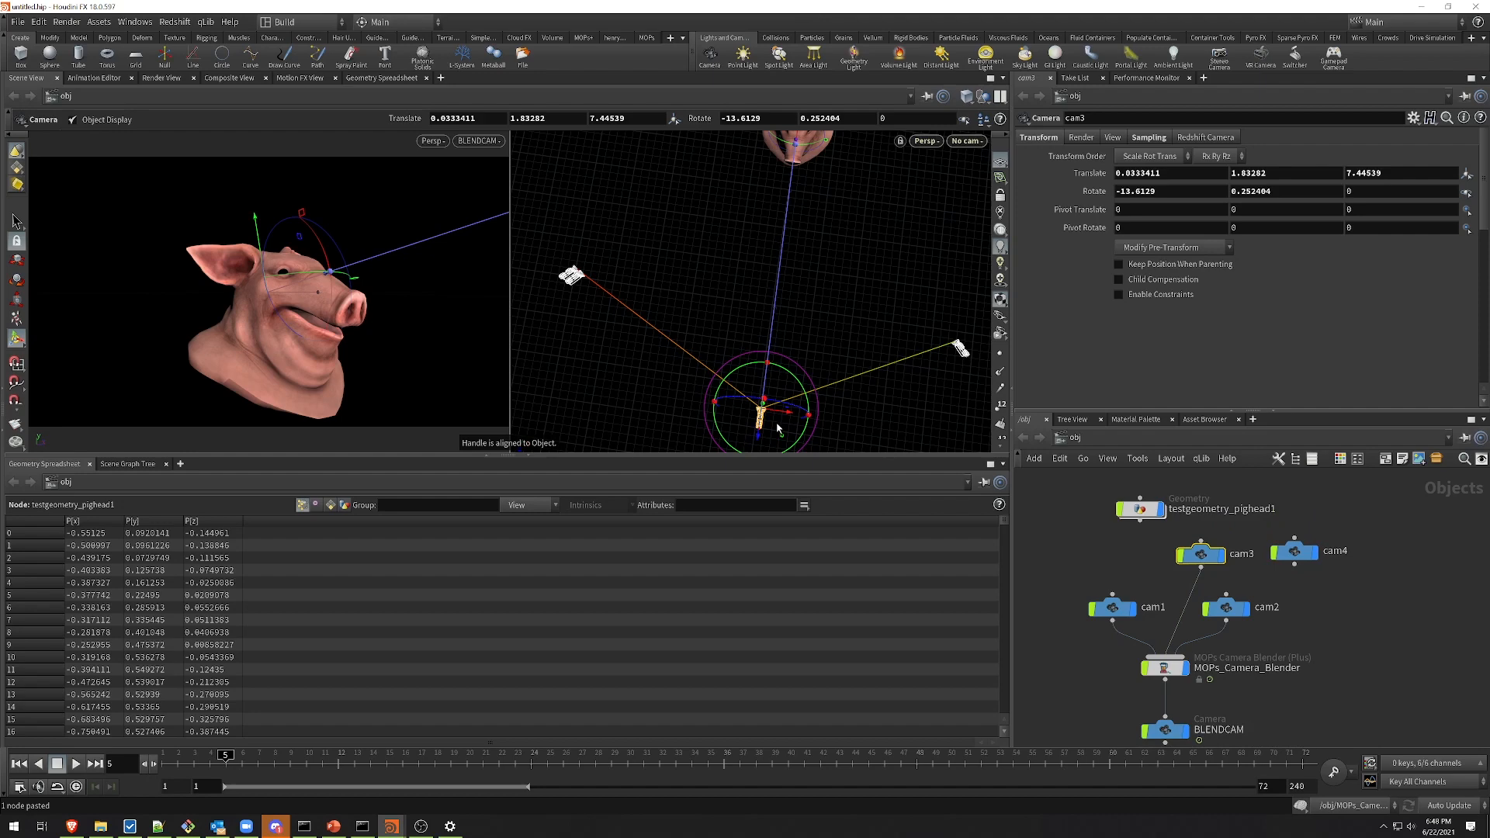
left_click_drag(783, 417, 706, 403)
left_click(1293, 551)
left_click_drag(783, 440, 827, 445)
key("Escape")
mouse_move(881, 382)
left_mouse_down()
mouse_move(891, 305)
mouse_move(874, 351)
mouse_move(941, 350)
mouse_move(888, 365)
left_mouse_up()
key("Return")
Step: Wire cam4 into MOPs_Camera_Blender and reorder its input operators to cam1, cam3, cam4, cam2
left_click_drag(1294, 570, 1166, 658)
left_click(1167, 667)
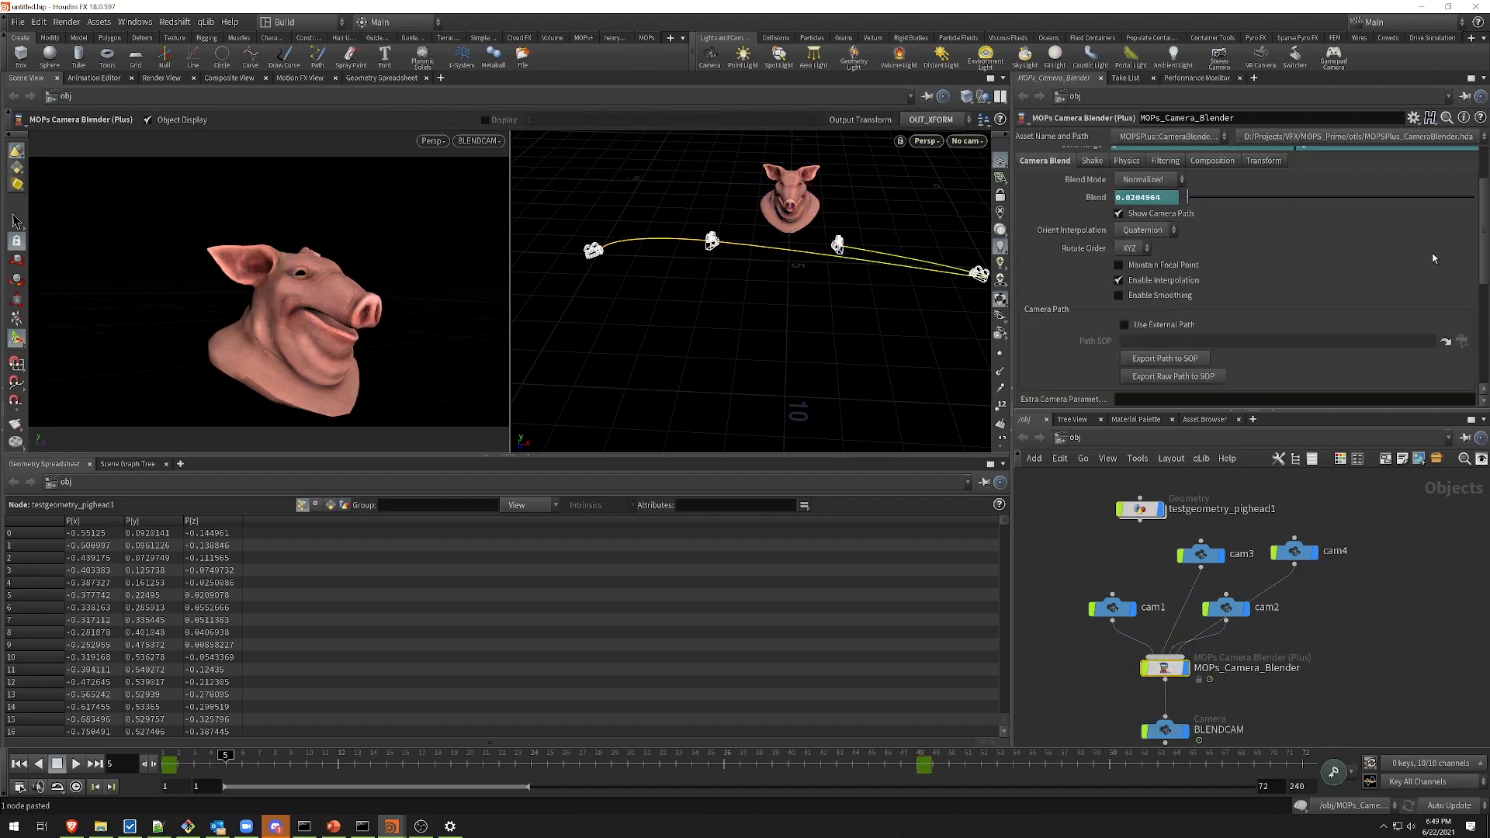
left_click_drag(1484, 258, 1478, 394)
left_click(1021, 378)
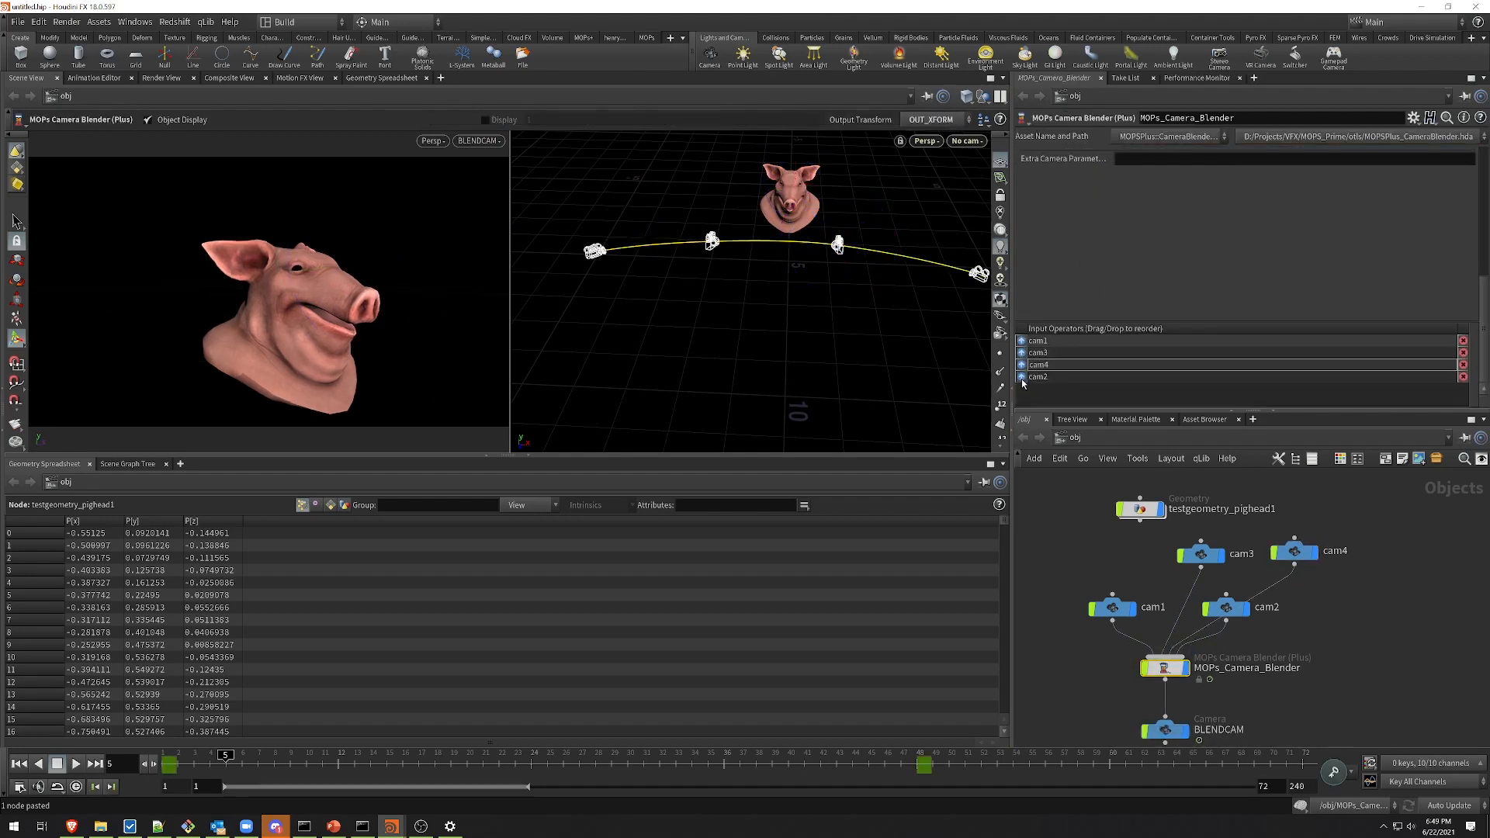
Step: Scrub the timeline to frame 17 to review how the blended camera follows the four-camera curve
key("Escape")
left_click_drag(791, 300, 898, 359)
key("Return")
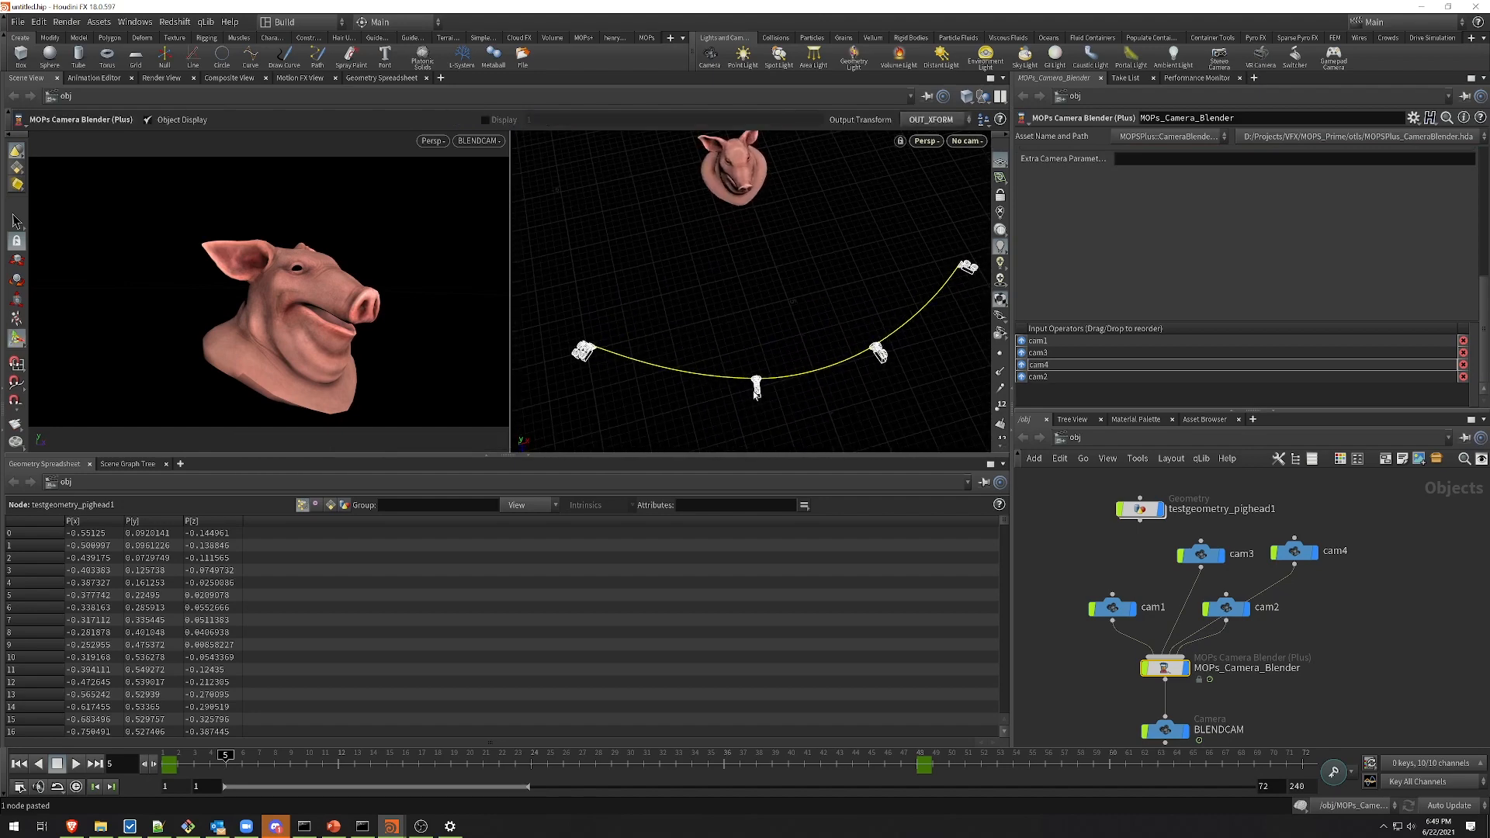
left_click_drag(225, 757, 162, 570)
left_click_drag(737, 355, 792, 346)
left_click_drag(226, 754, 418, 754)
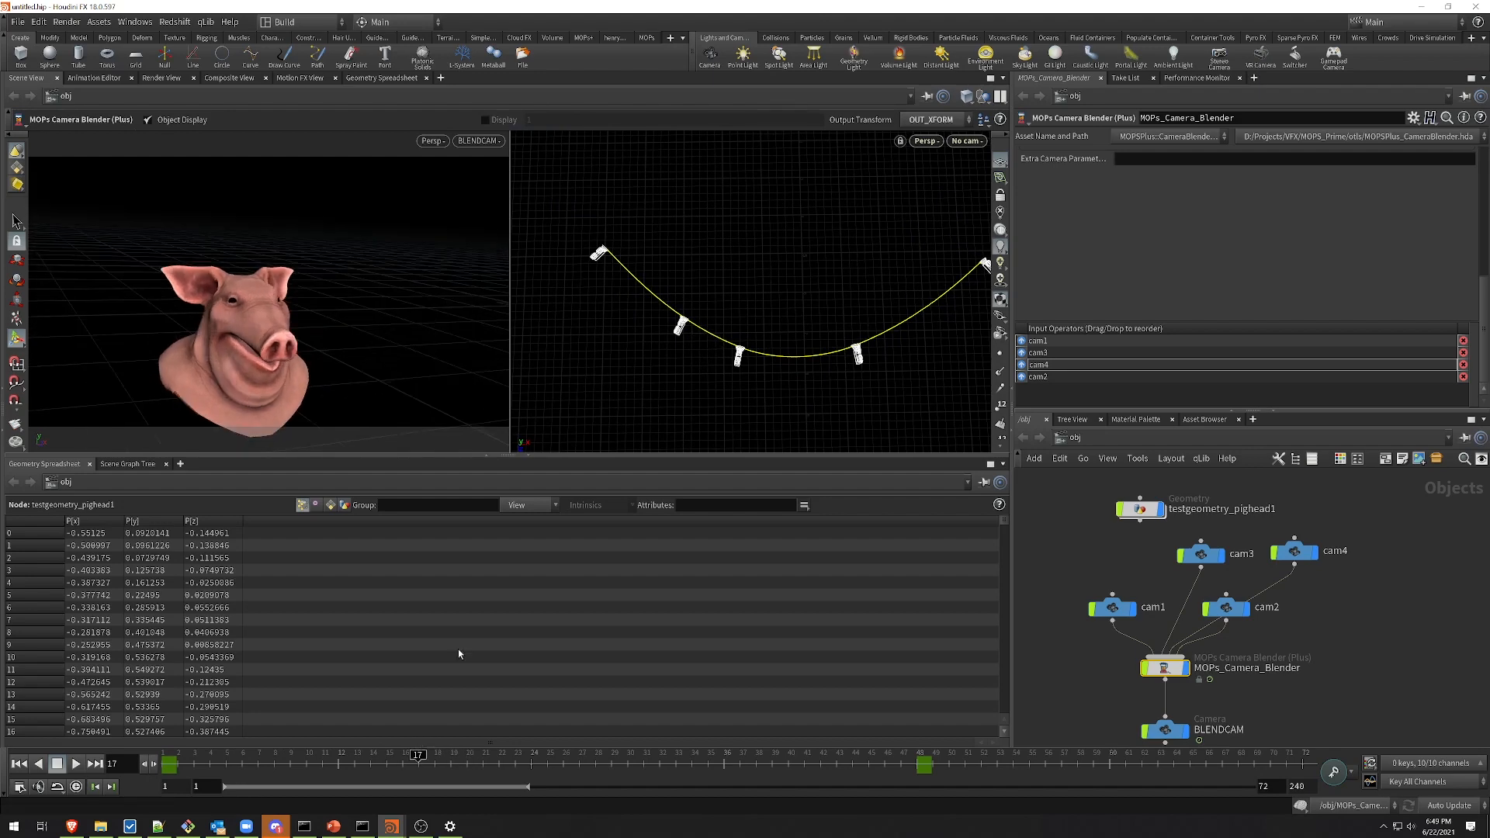
middle_click_drag(784, 302, 784, 357)
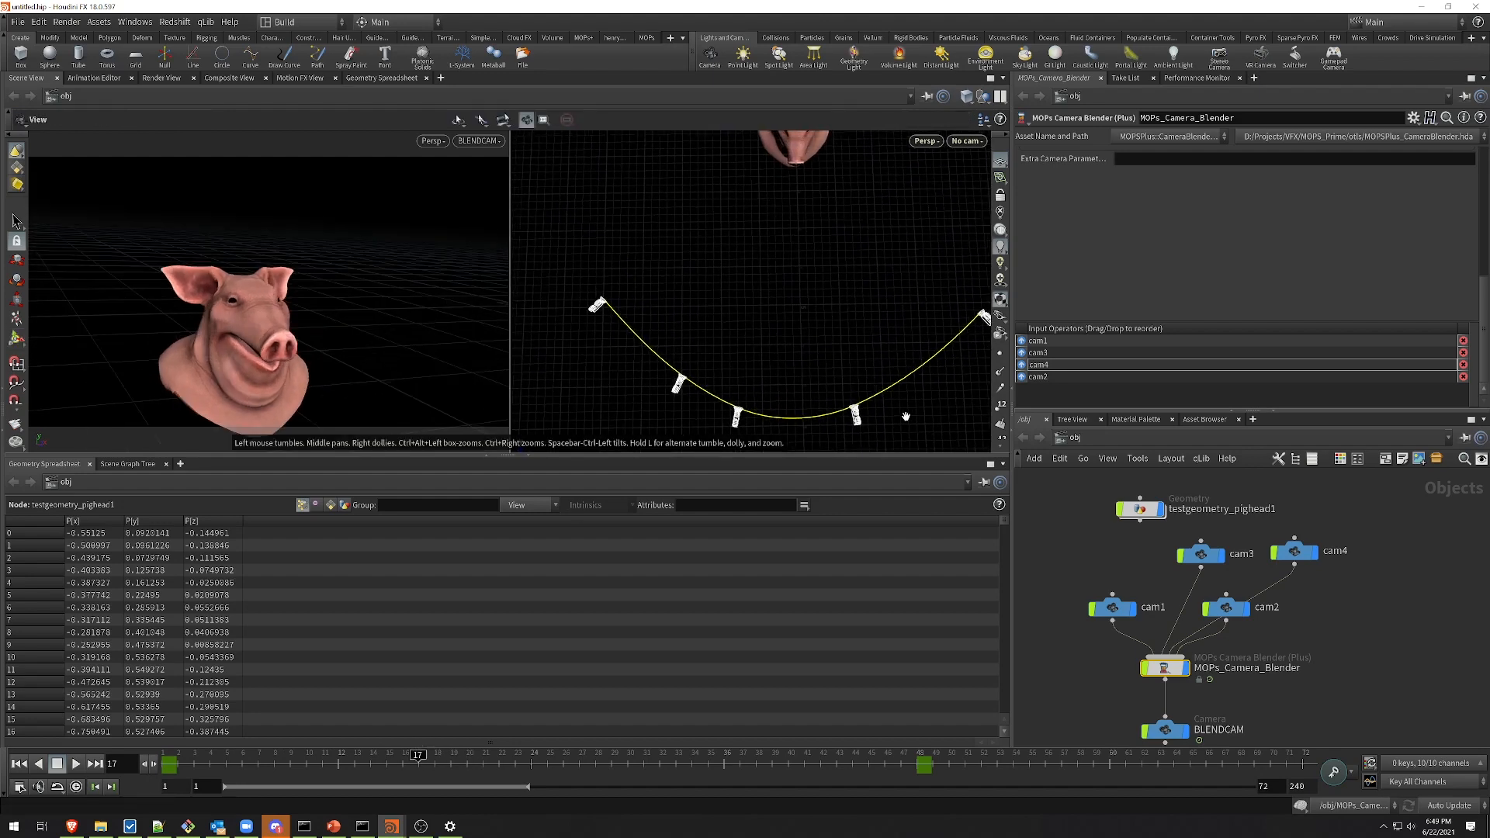
Step: Select BLENDCAM and scrub back to frame 2 to examine its aim at the pig head along the path
left_click(1166, 728)
right_click_drag(911, 291, 874, 279, "alt")
left_click_drag(872, 278, 875, 281, "alt")
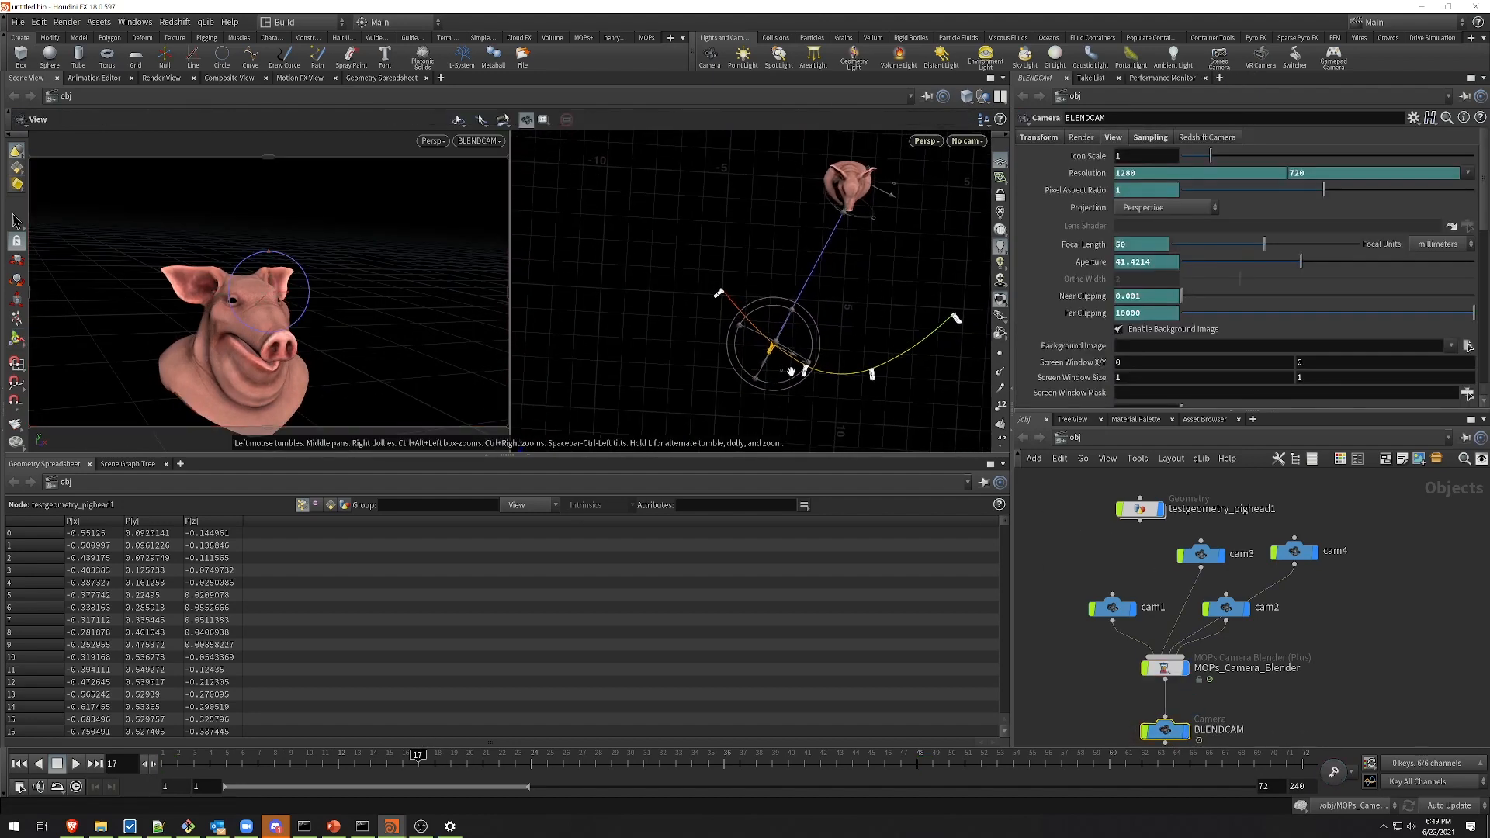
left_click_drag(401, 756, 240, 215)
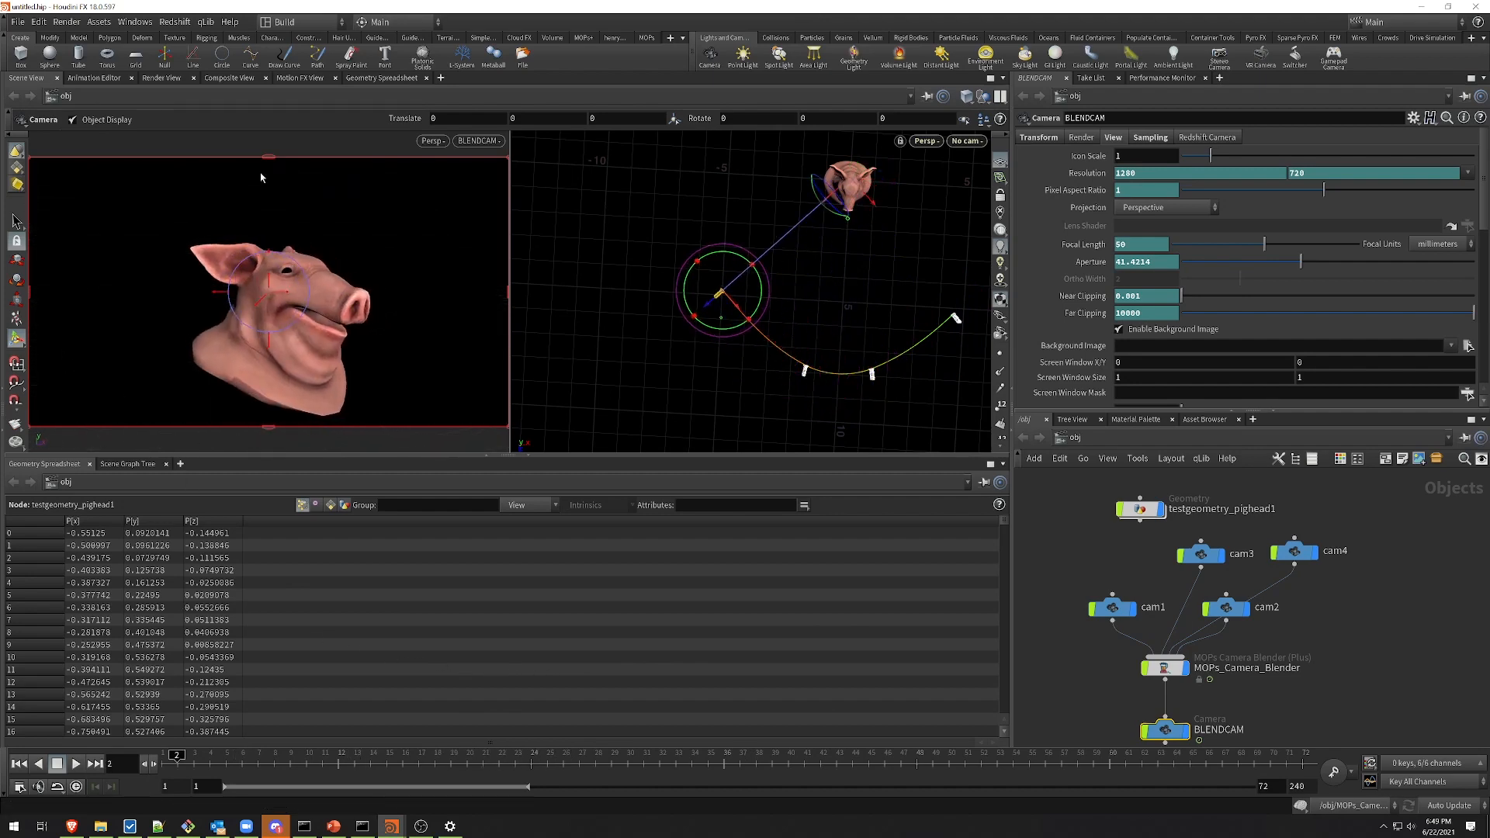
Step: Enable Maintain Focal Point on MOPs_Camera_Blender, and select BLENDCAM to check its aim while scrubbing the early frames
left_click(1164, 669)
left_click_drag(1482, 316, 1480, 217)
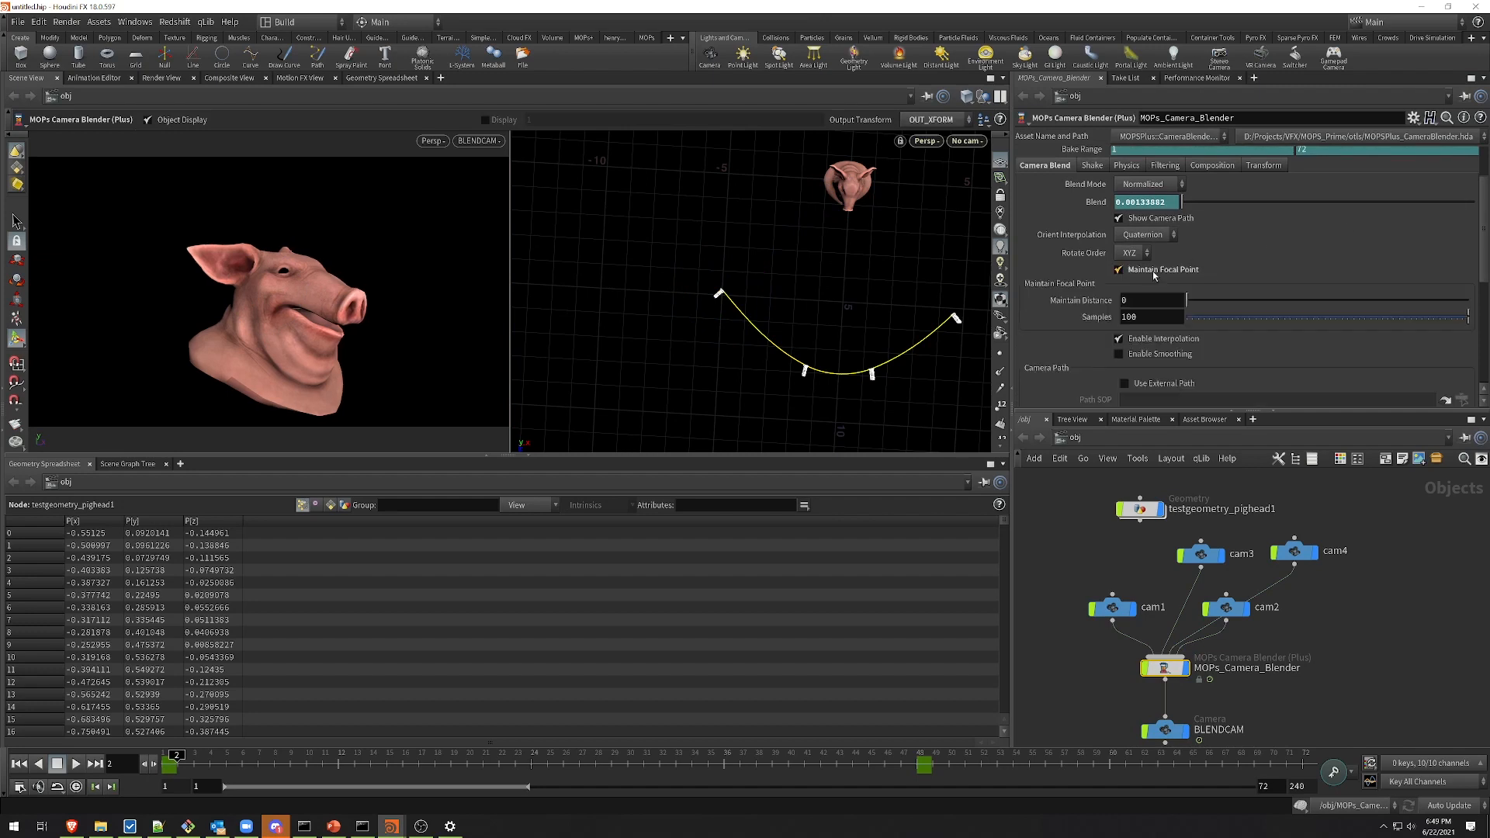
left_click(1164, 736)
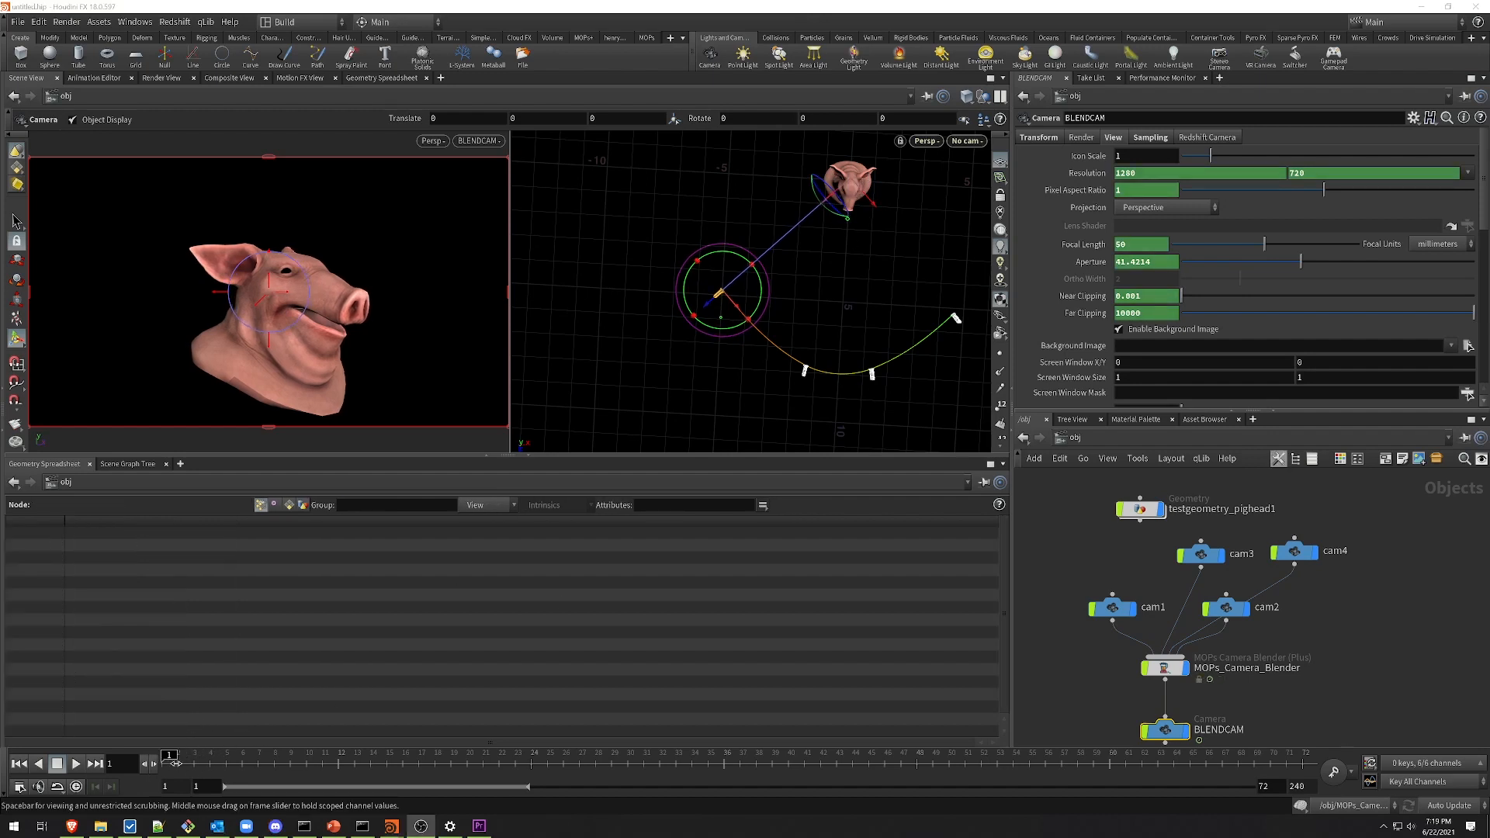
left_click_drag(176, 763, 326, 785)
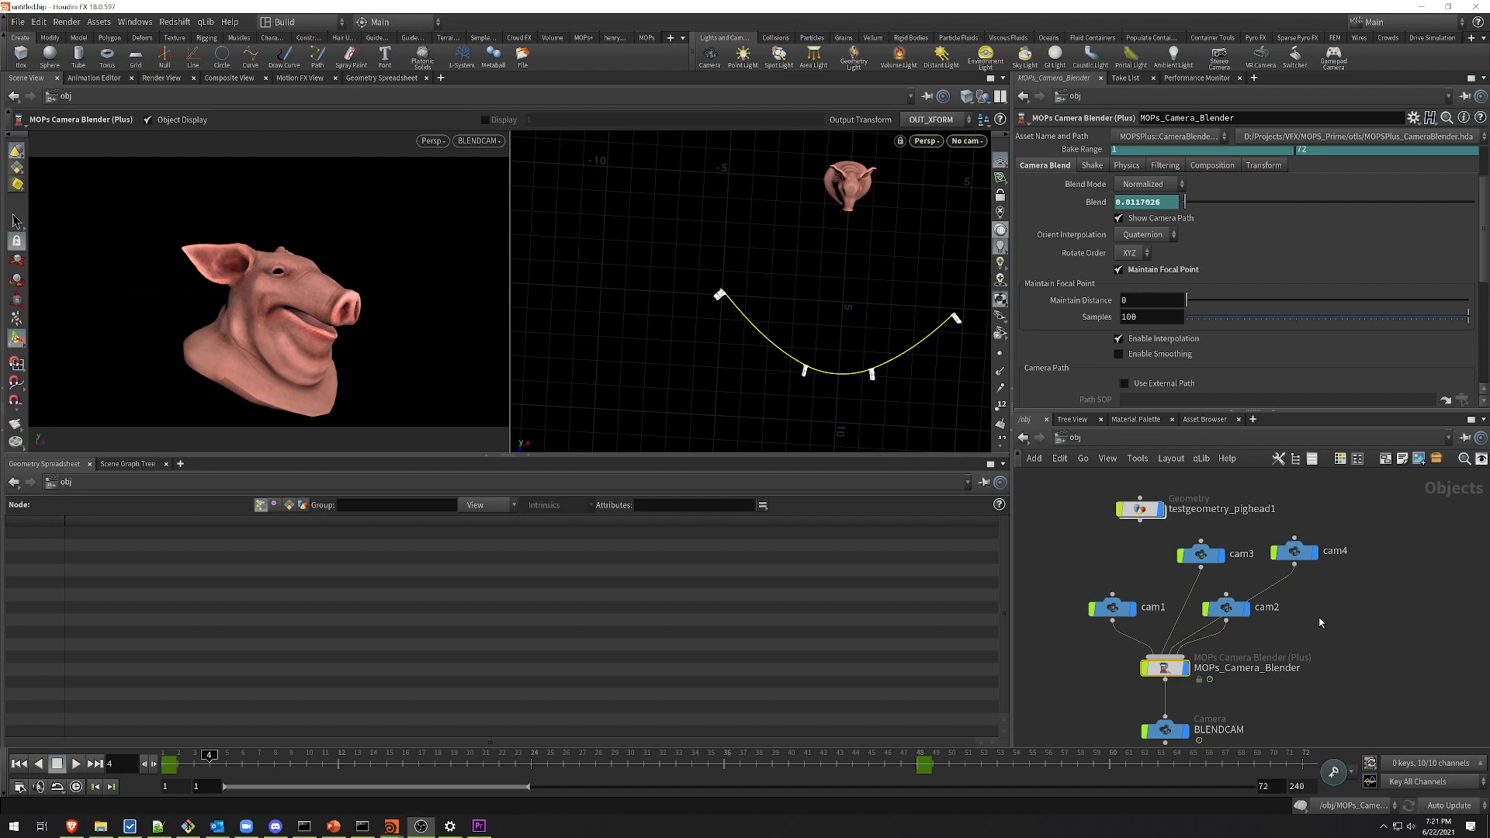
Step: Disconnect cam4 from MOPs_Camera_Blender by cutting its wire
left_click(1318, 622)
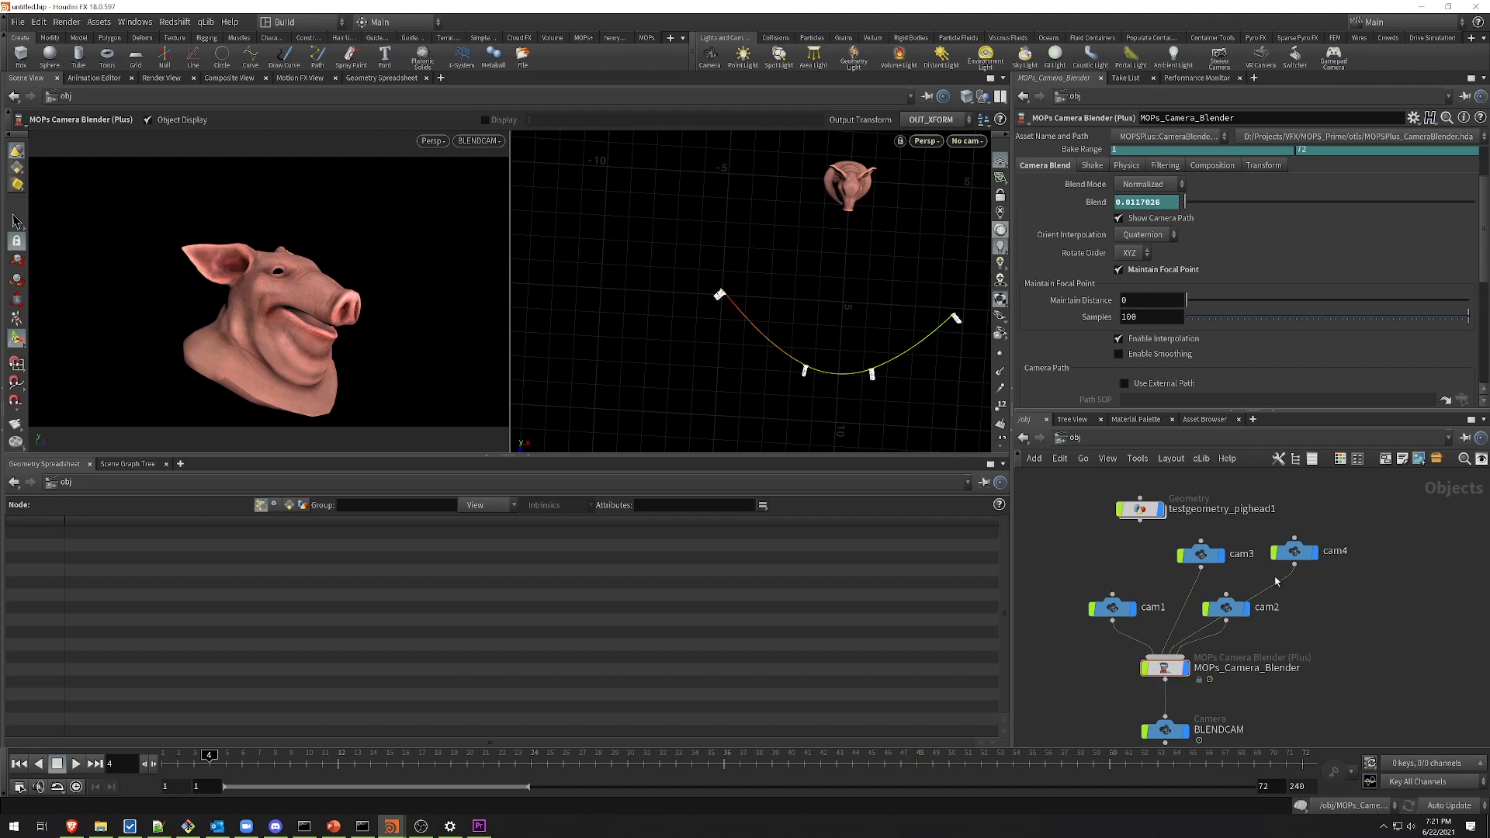
left_click(1294, 553)
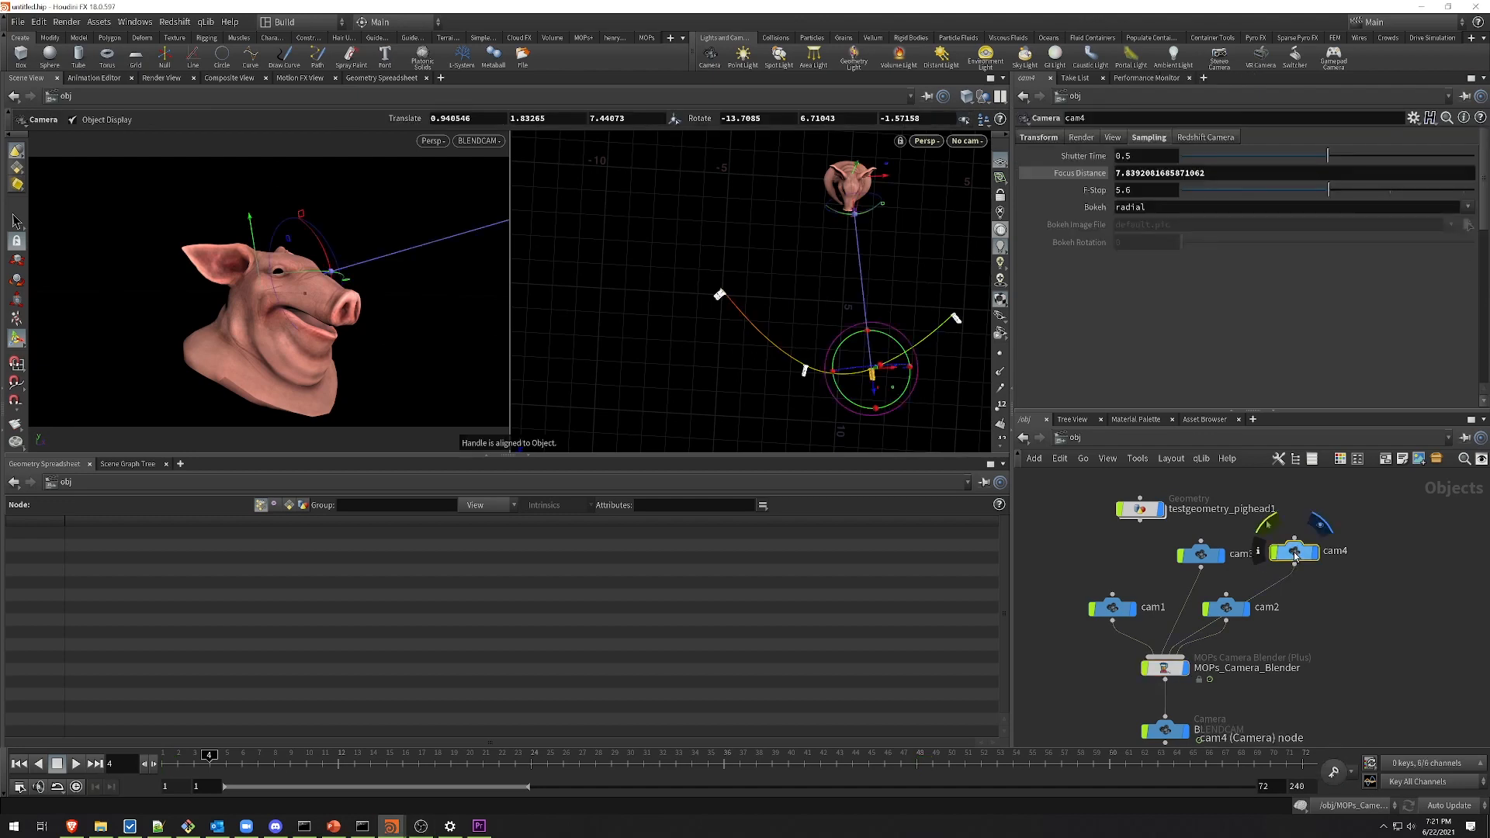
key("y")
left_click_drag(1273, 577, 1310, 604)
Step: Move cam3 to the middle between cam1 and cam2, and set Maintain Distance on MOPs_Camera_Blender to 1
left_click(1199, 557)
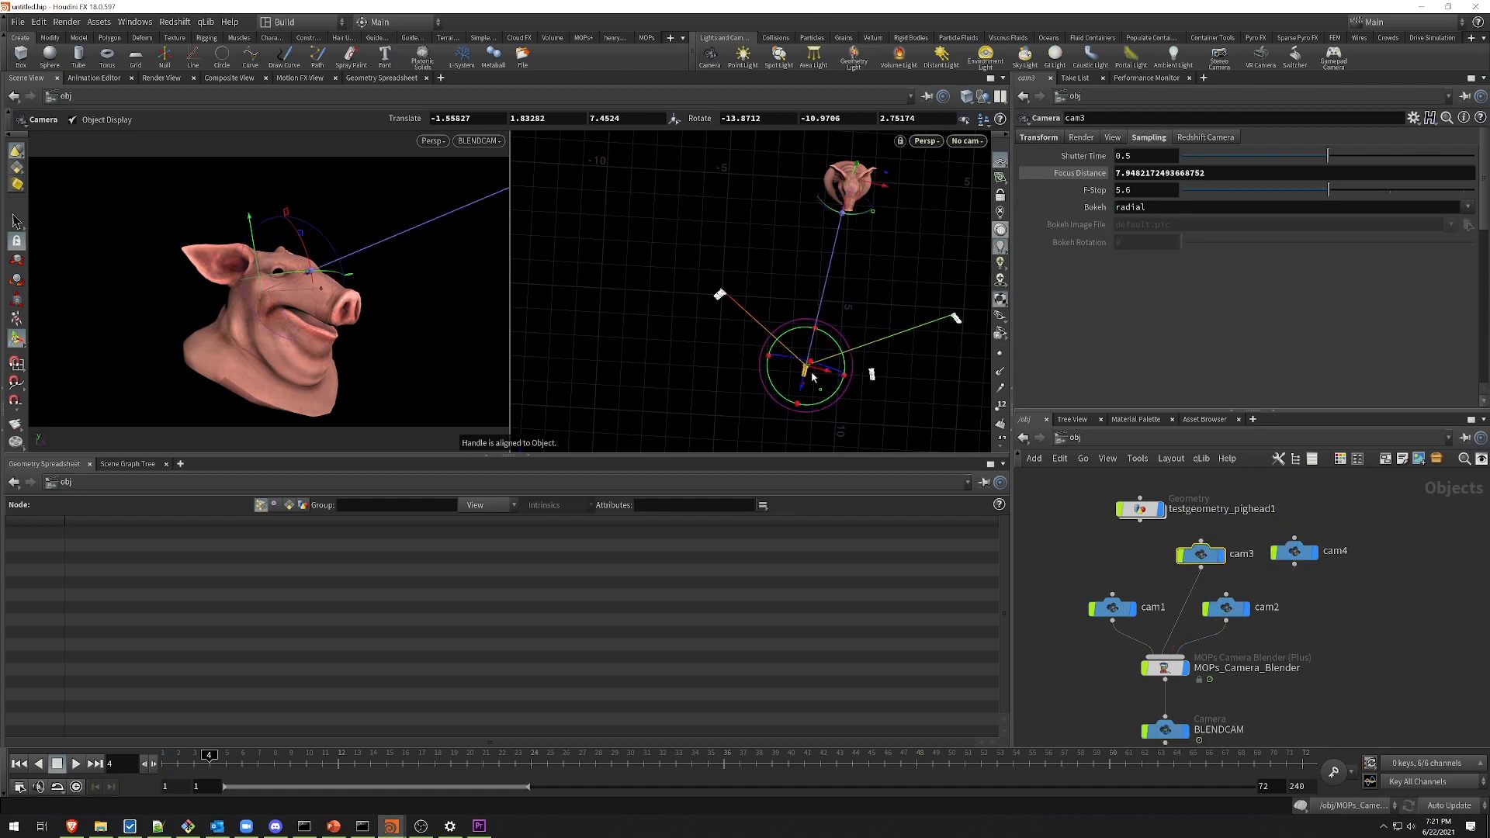
left_click_drag(820, 396, 904, 425)
left_click(1166, 669)
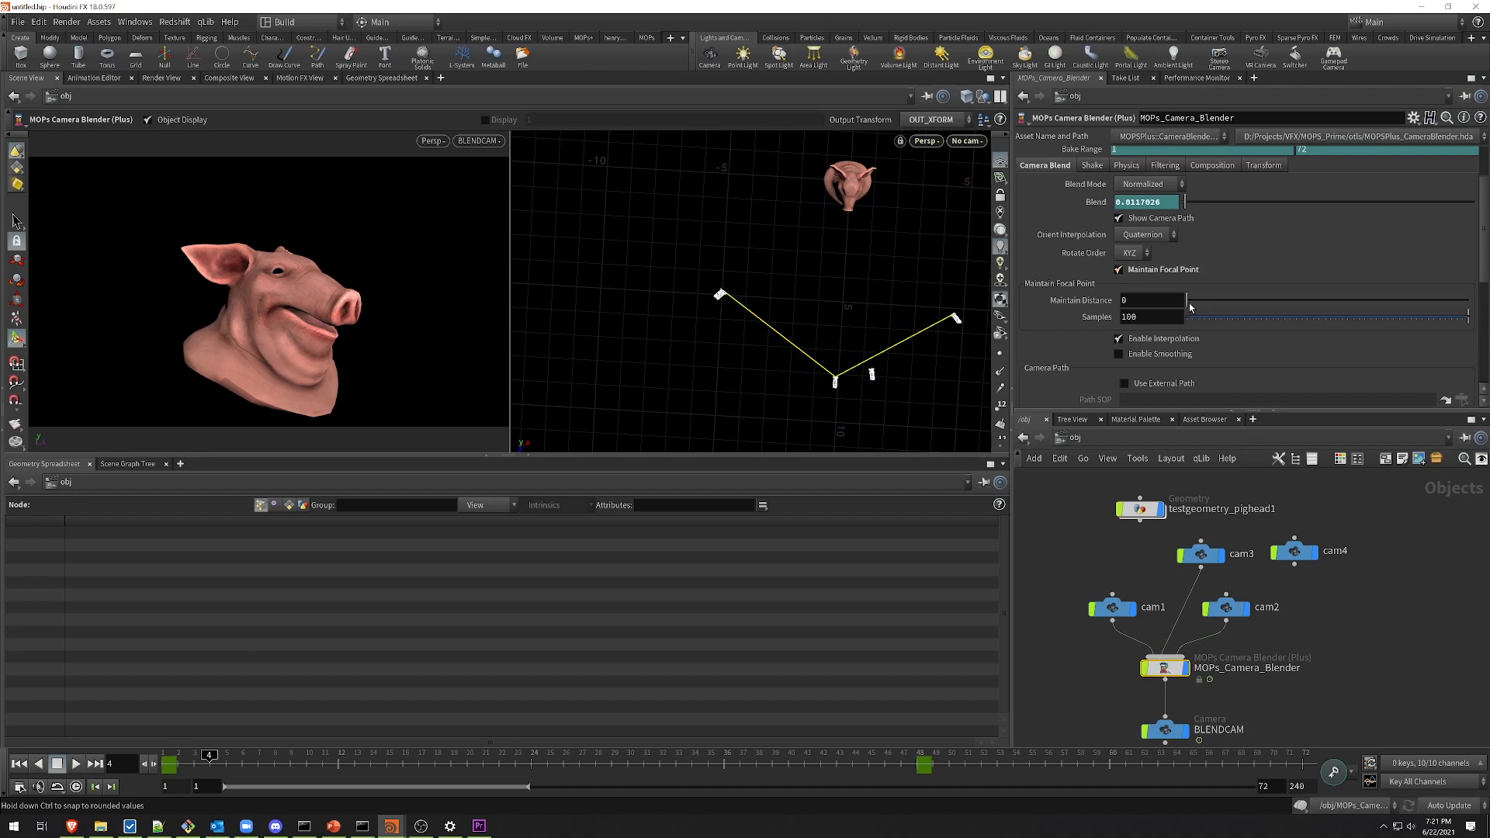
left_click_drag(1220, 308, 1470, 310)
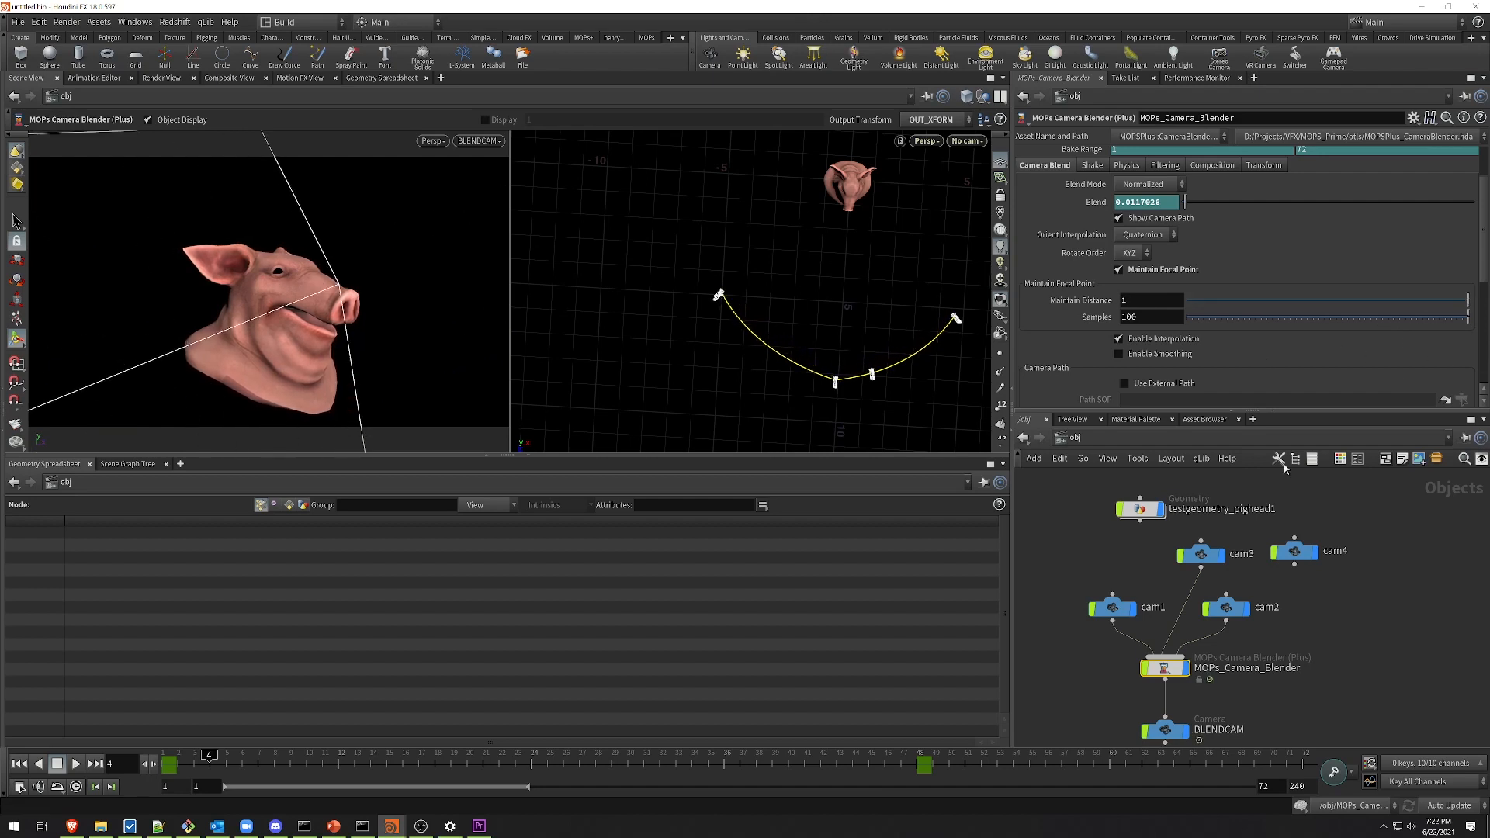
Step: Compare the Focus Distance of cam1, cam3 and cam2, and scrub to frame 22 to inspect the curved path
left_click(1113, 612)
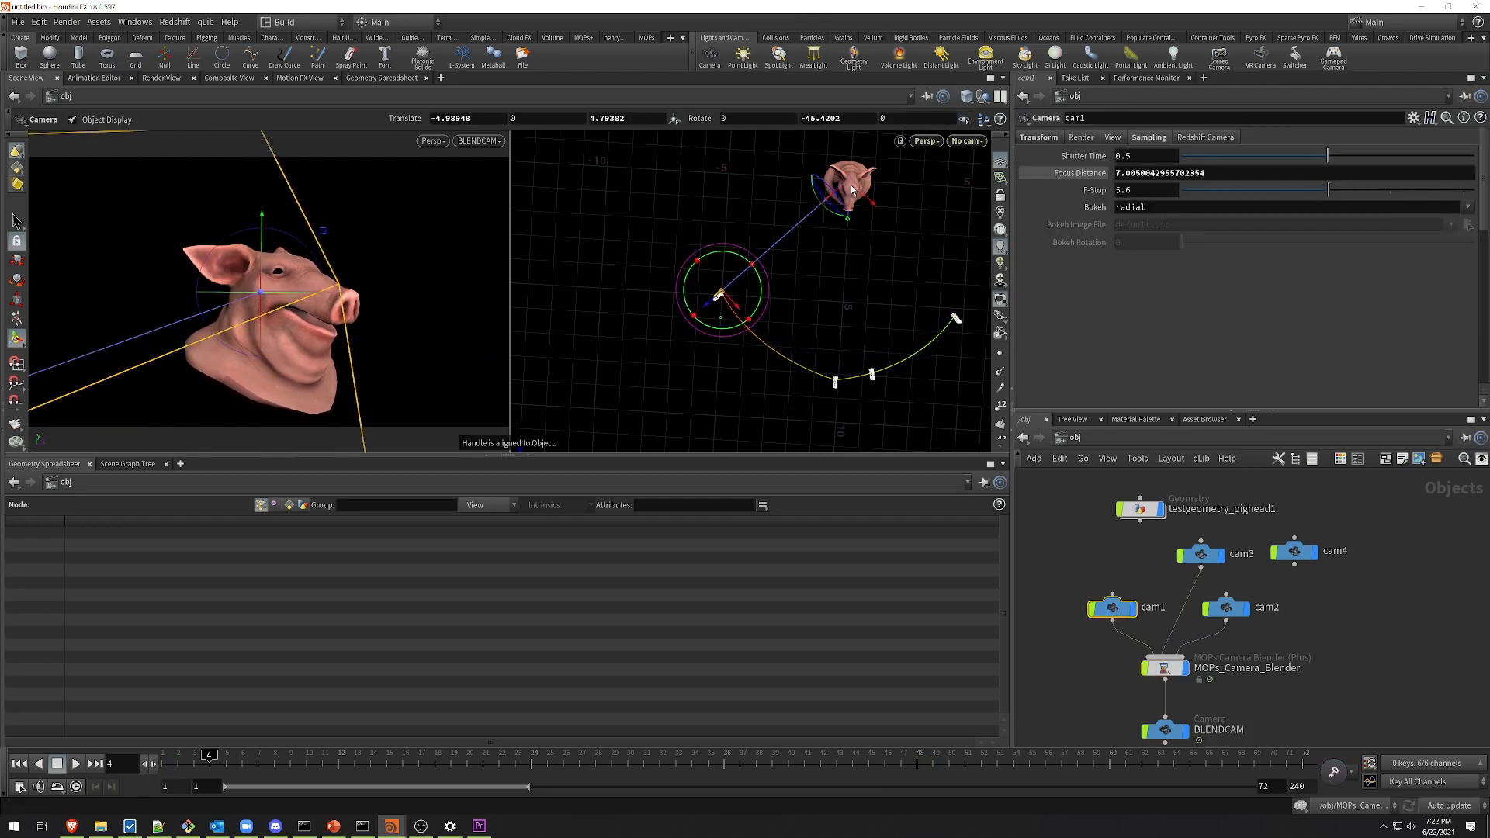
left_click(1200, 557)
left_click(1233, 613)
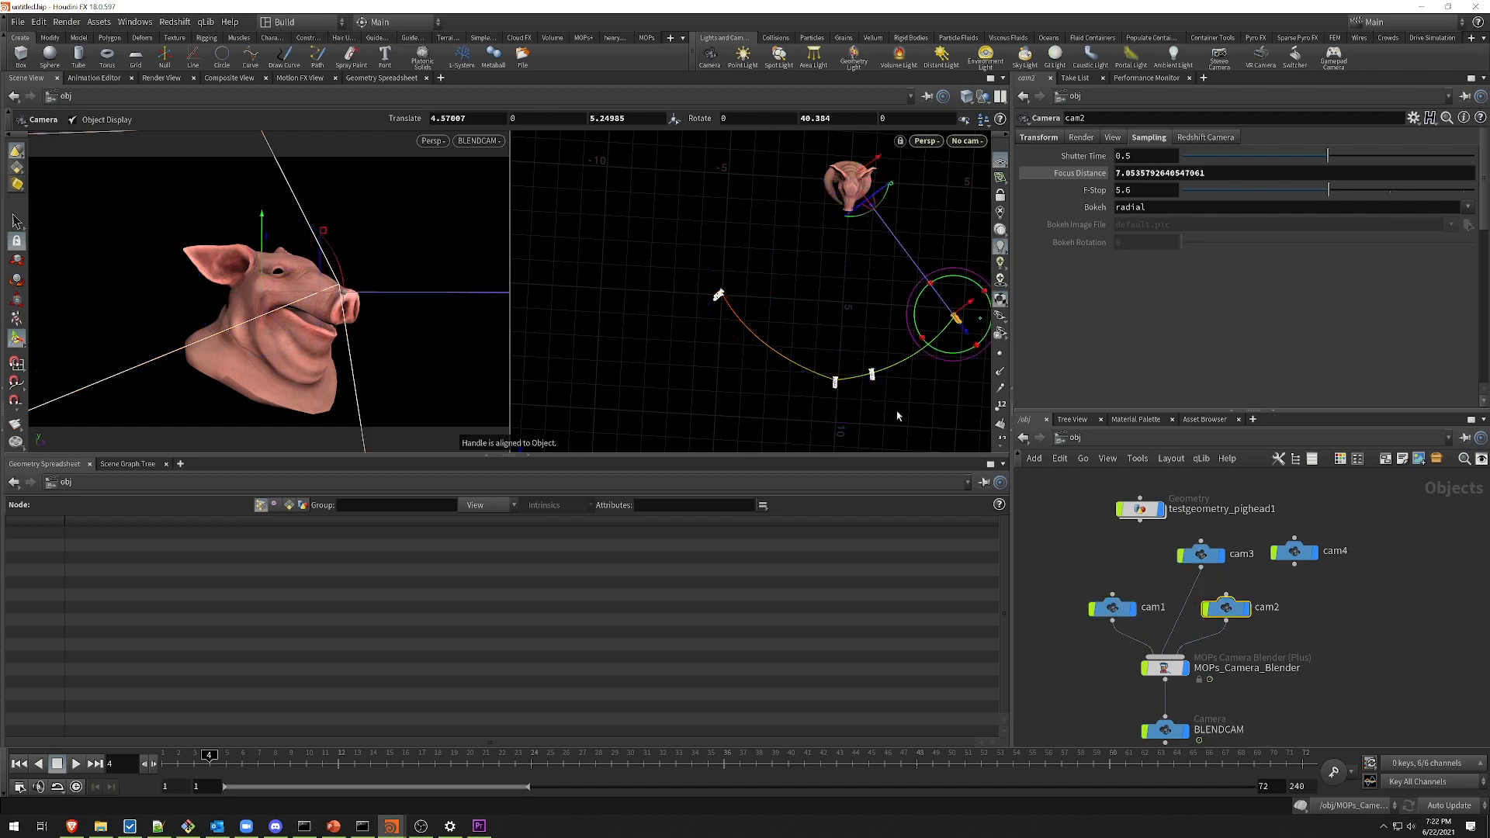
left_click(1164, 668)
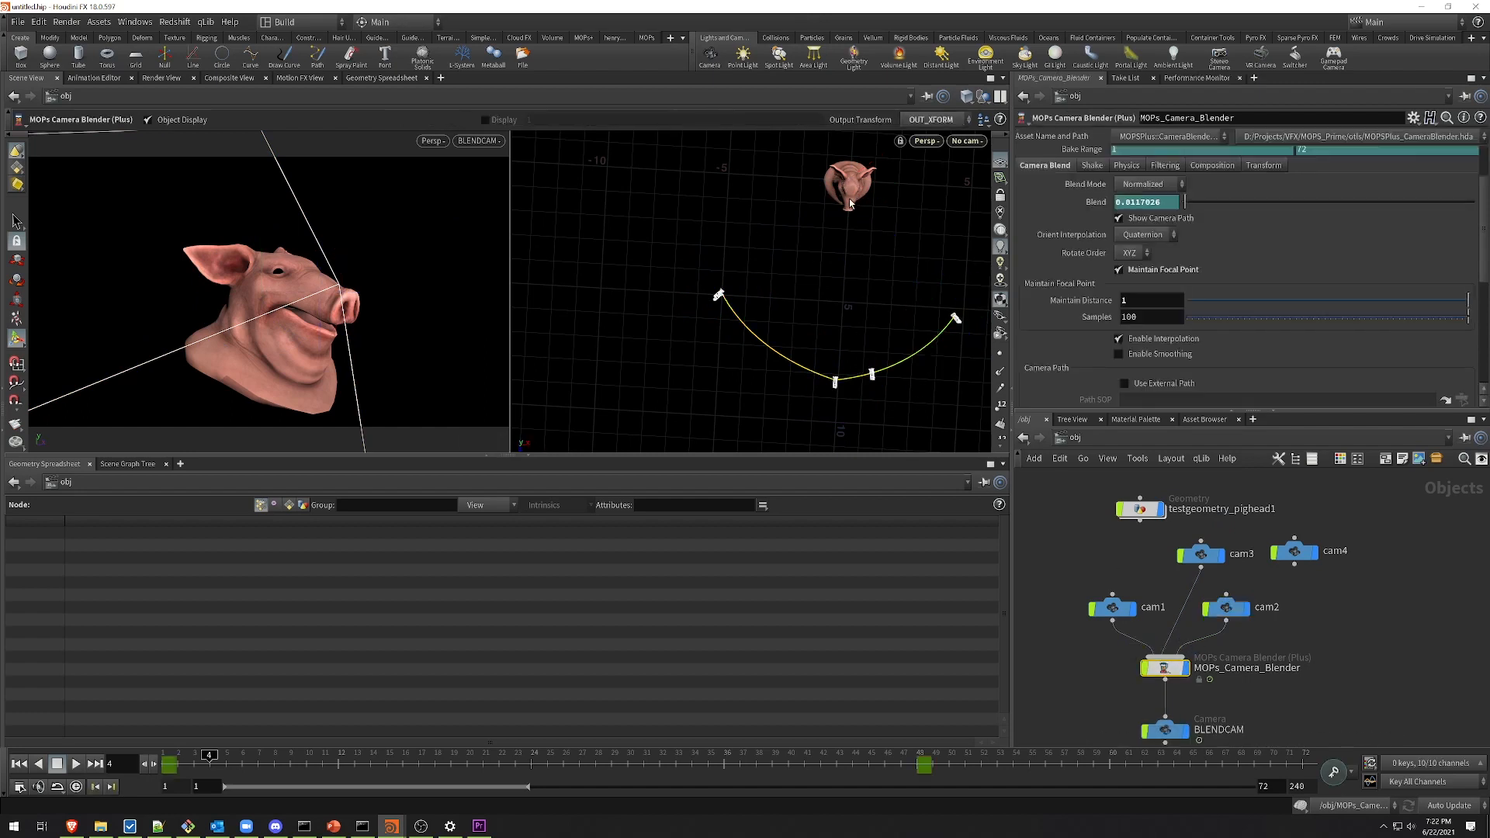
left_click_drag(198, 768, 489, 834)
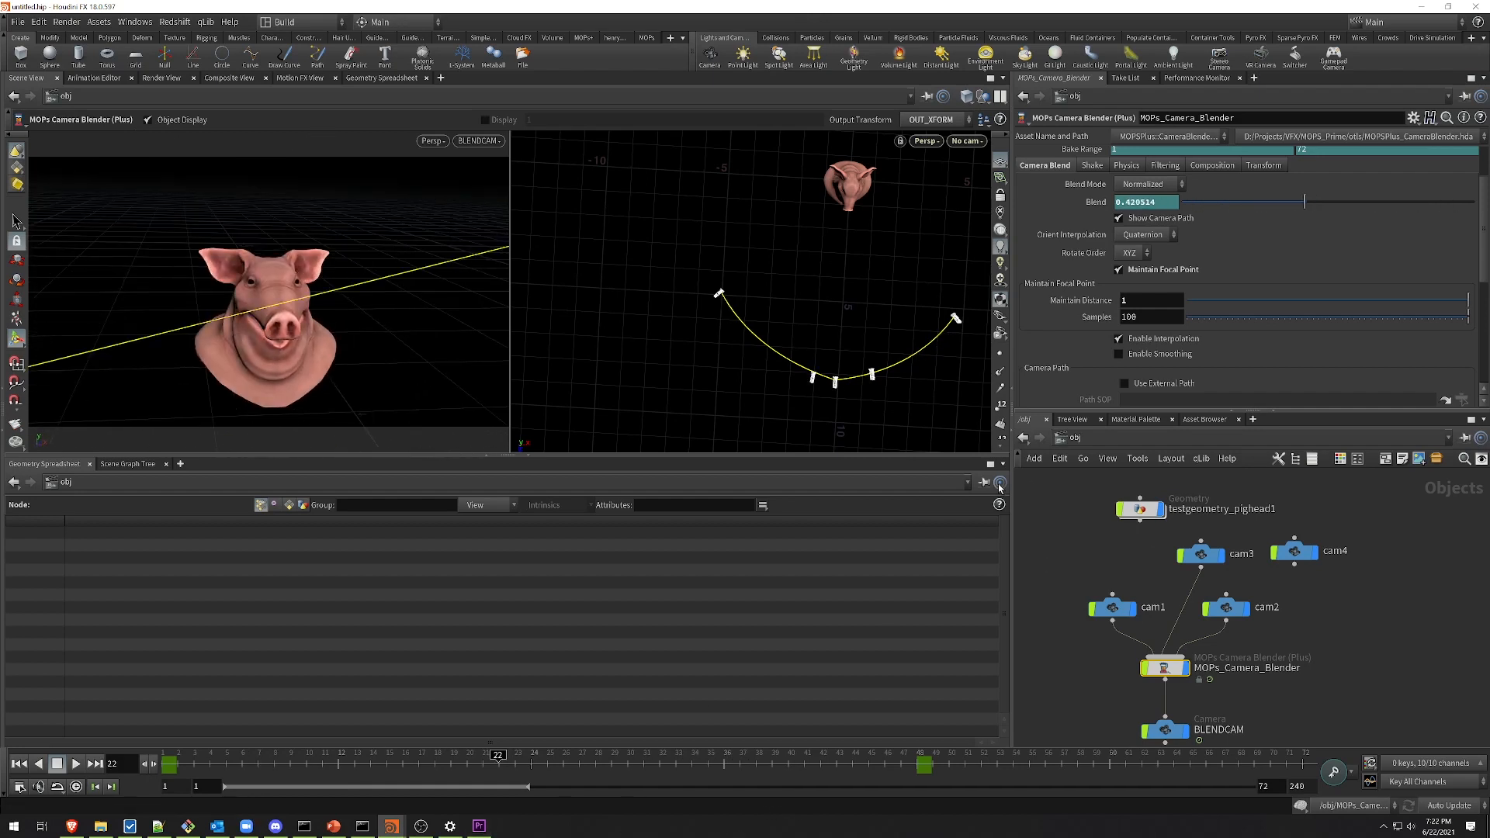
scroll(830, 315, "up", 5)
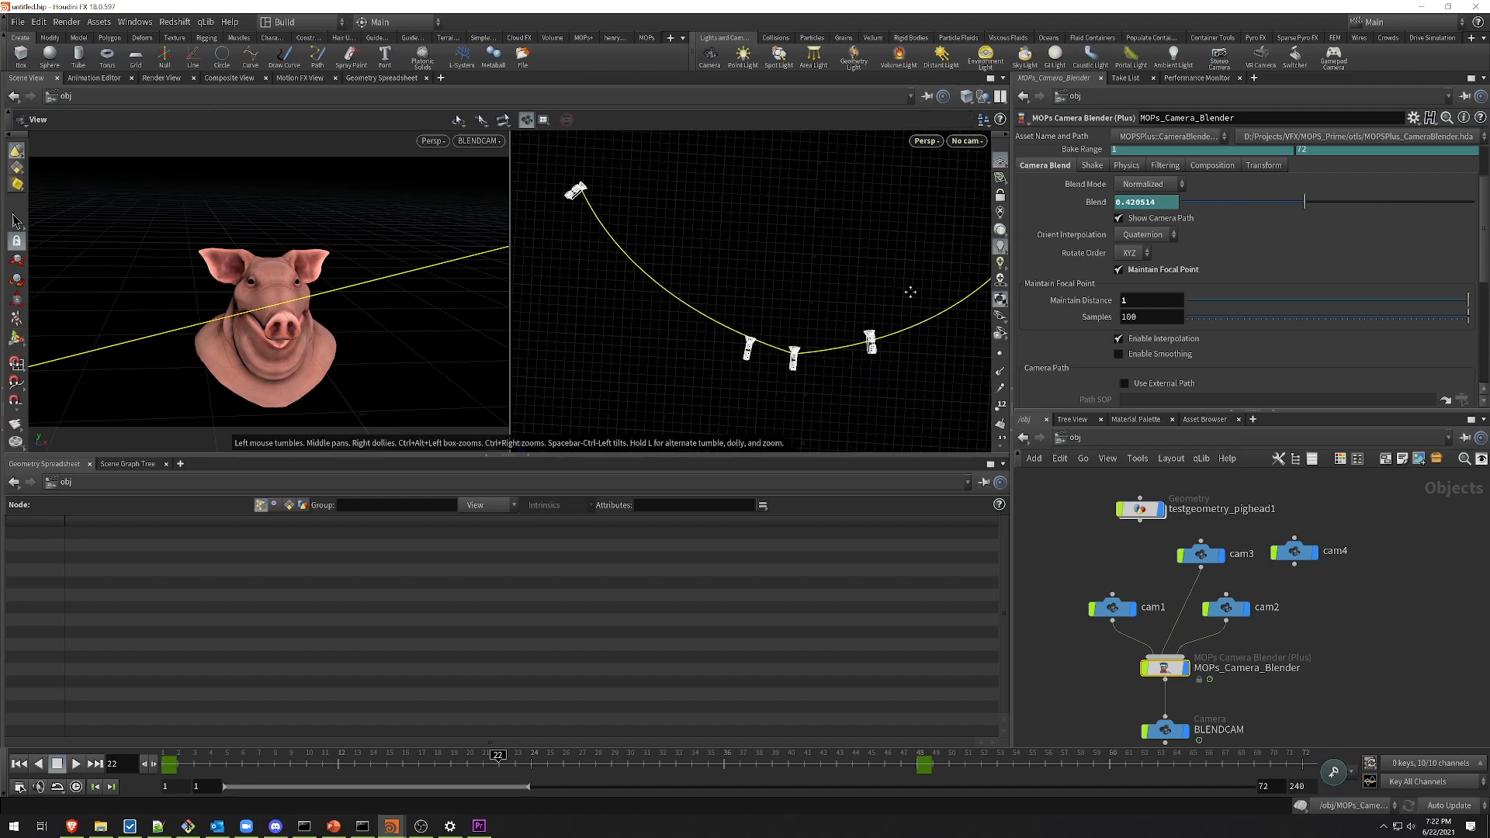
Step: Enable smoothing on MOPs_Camera_Blender with 47 Blurring Iterations and scrub the timeline to check the move
left_click(1118, 355)
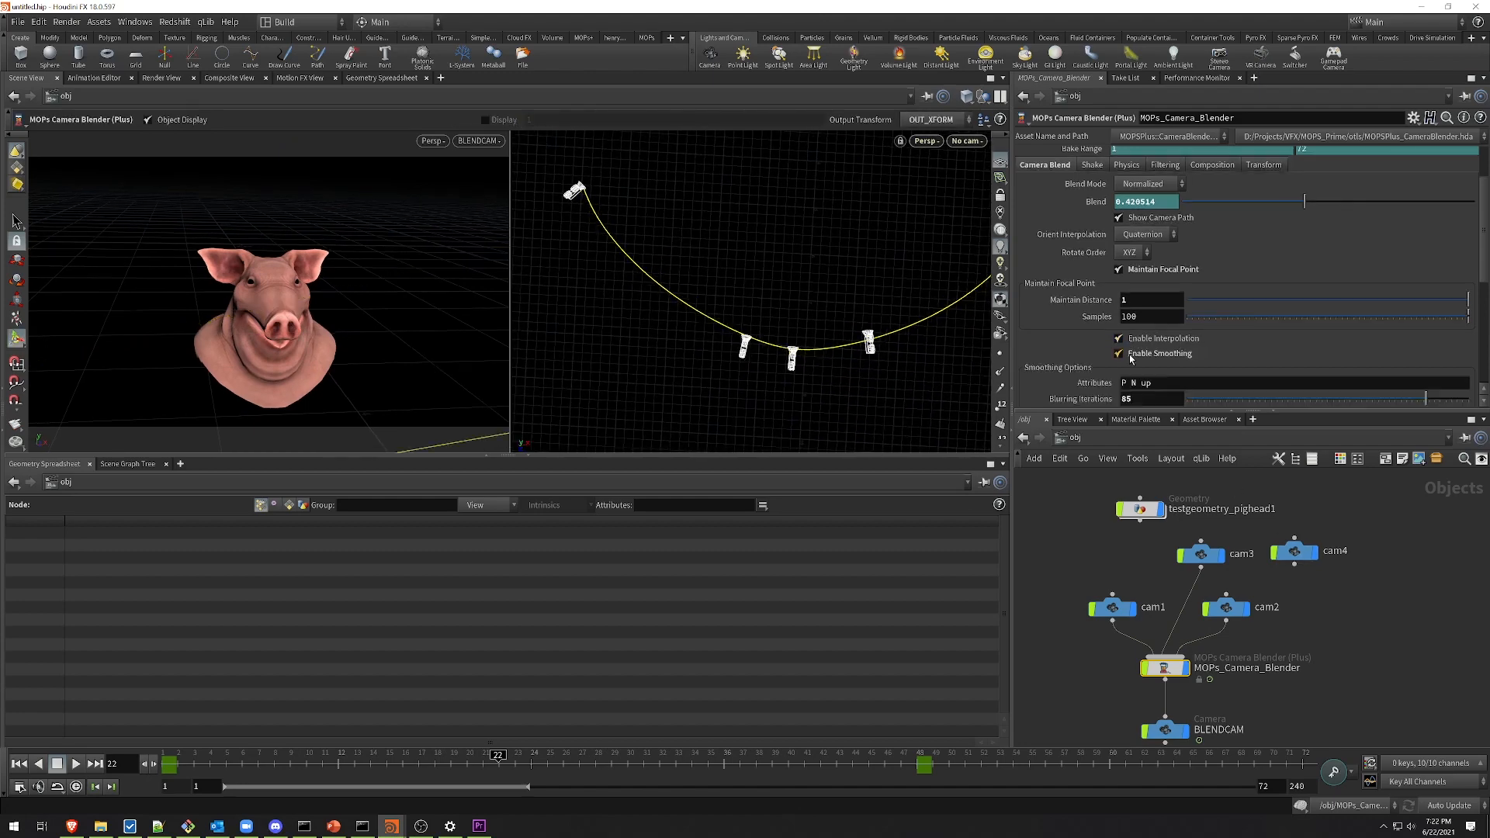
left_click_drag(1386, 403, 1321, 407)
left_click_drag(199, 762, 696, 837)
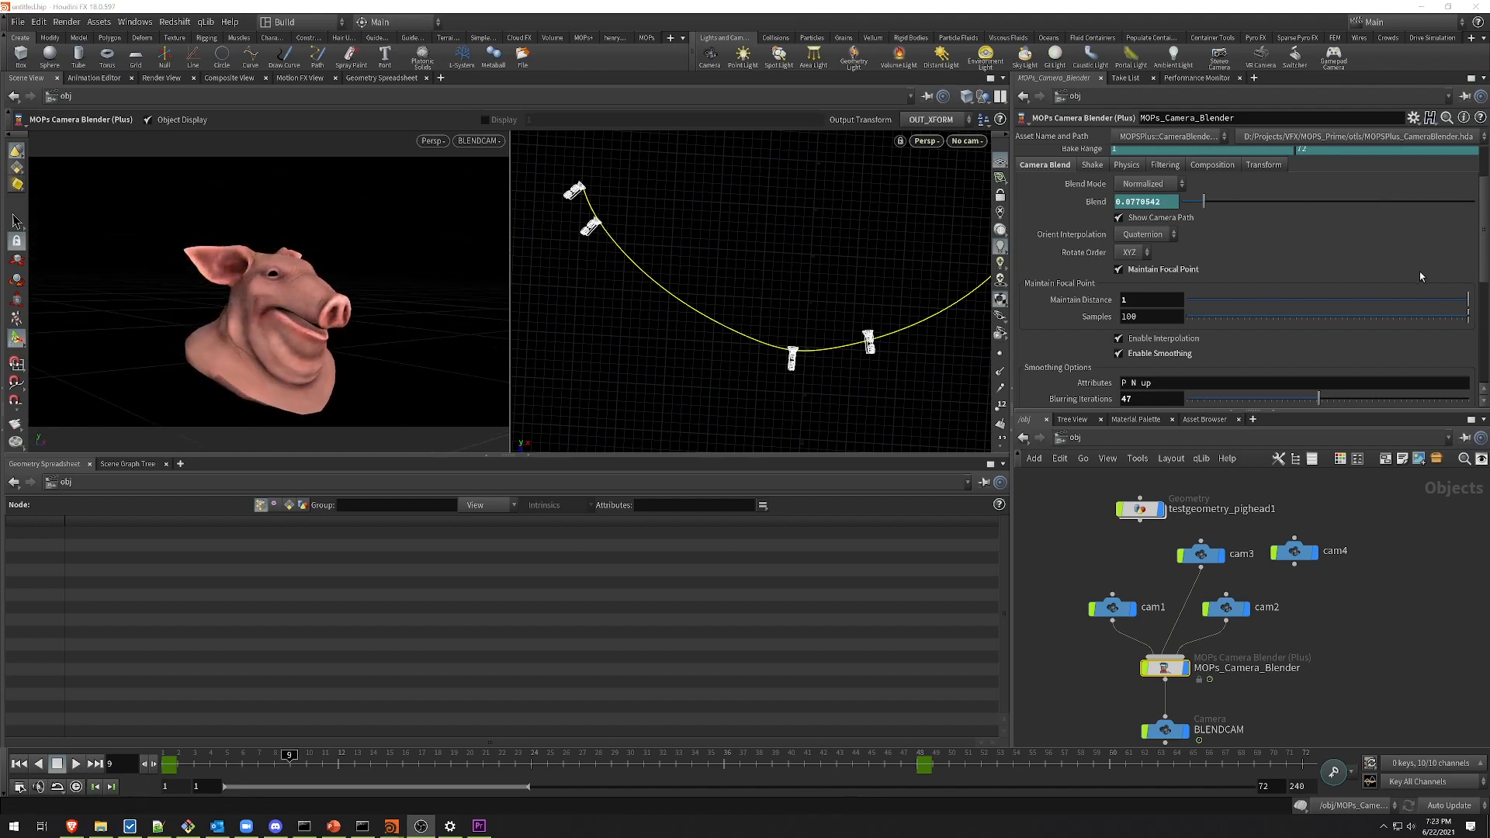
Step: Enable Anchor Original Points in the smoothing options and inspect the path closely where it passes cam3
scroll(1419, 275, "down", 2)
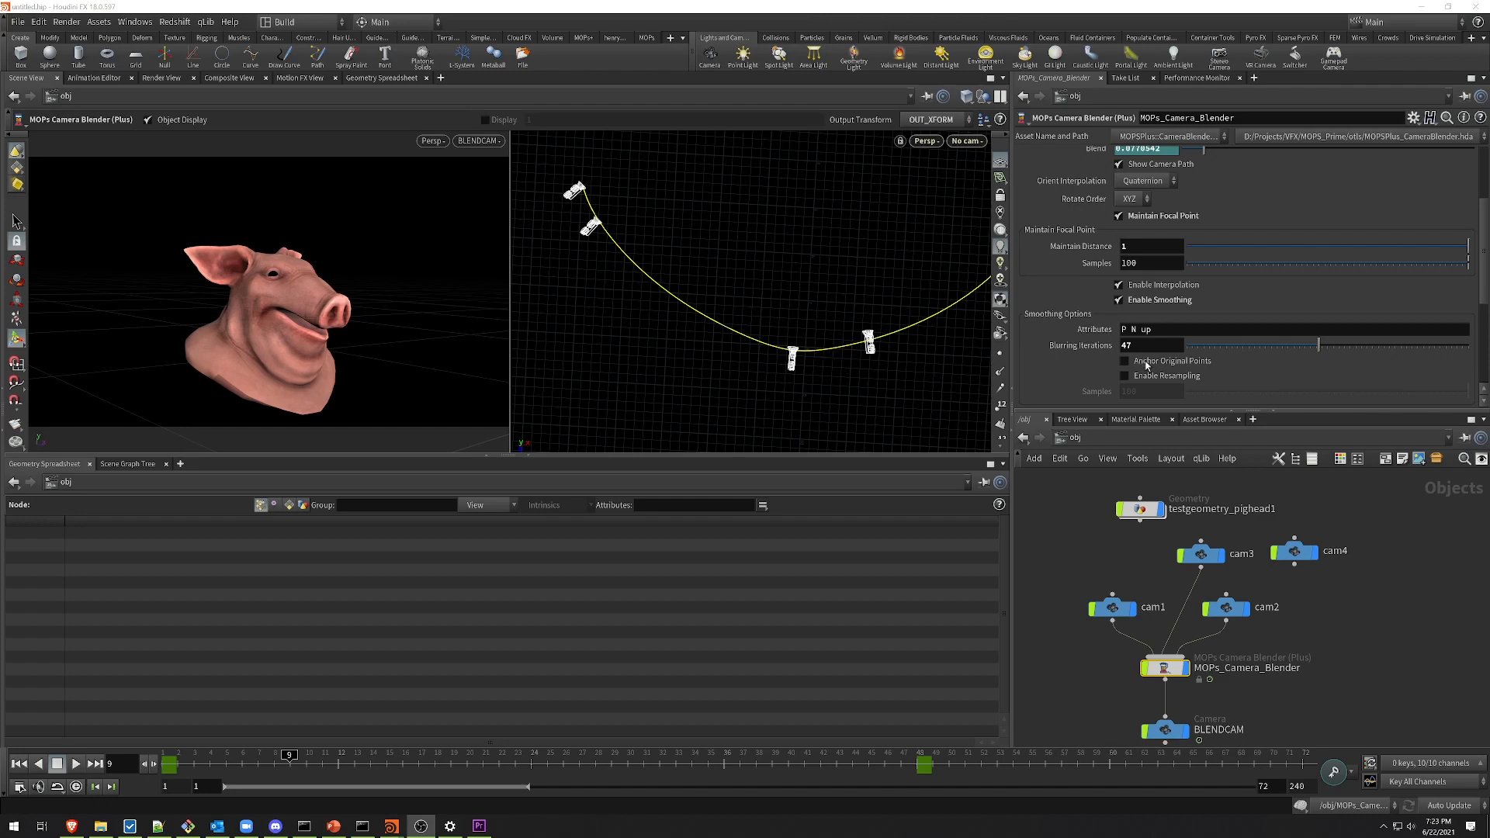
left_click(1201, 362)
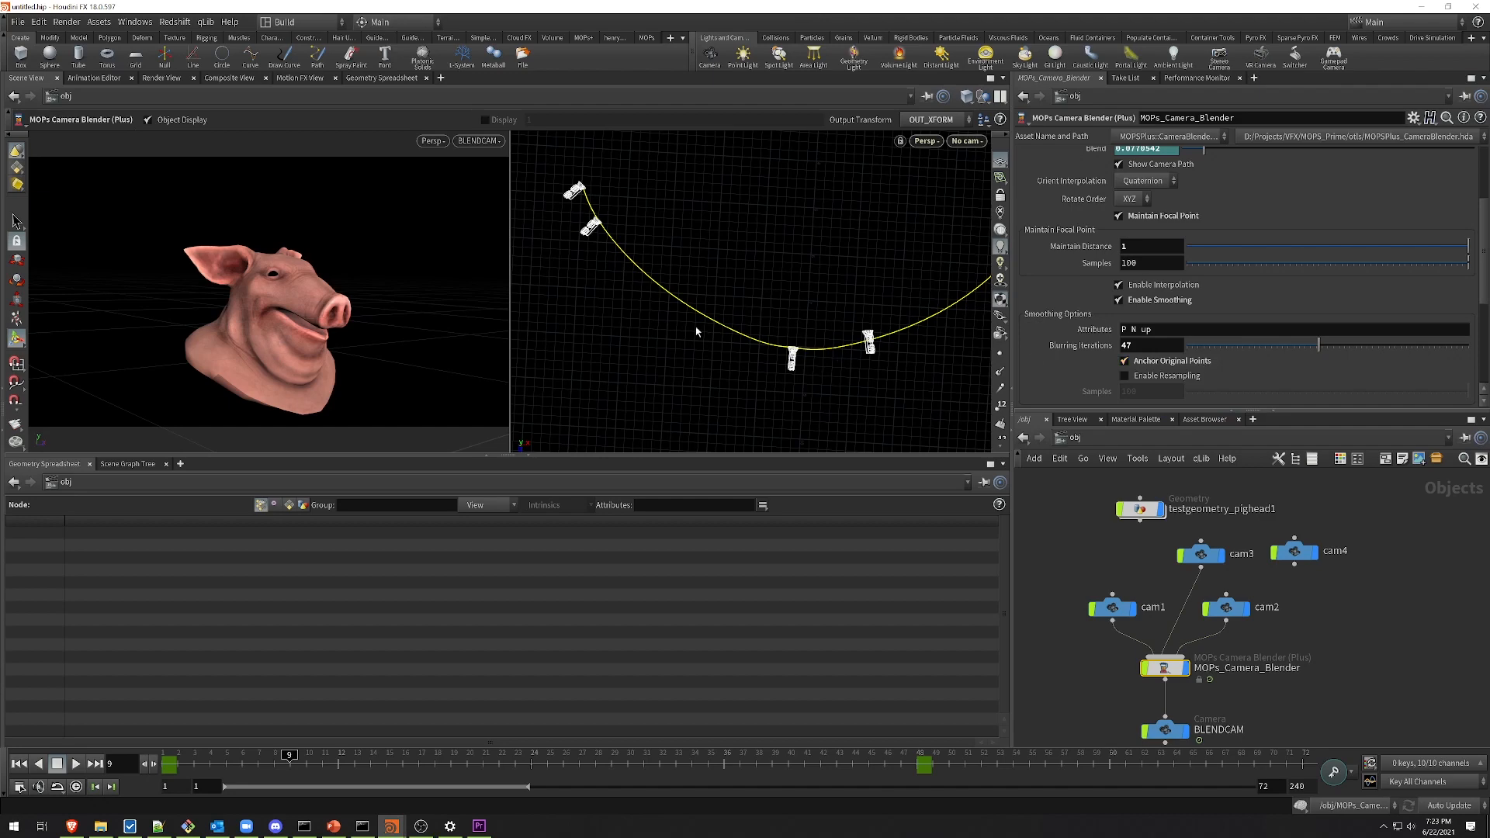
key("Escape")
left_click_drag(698, 279, 821, 363)
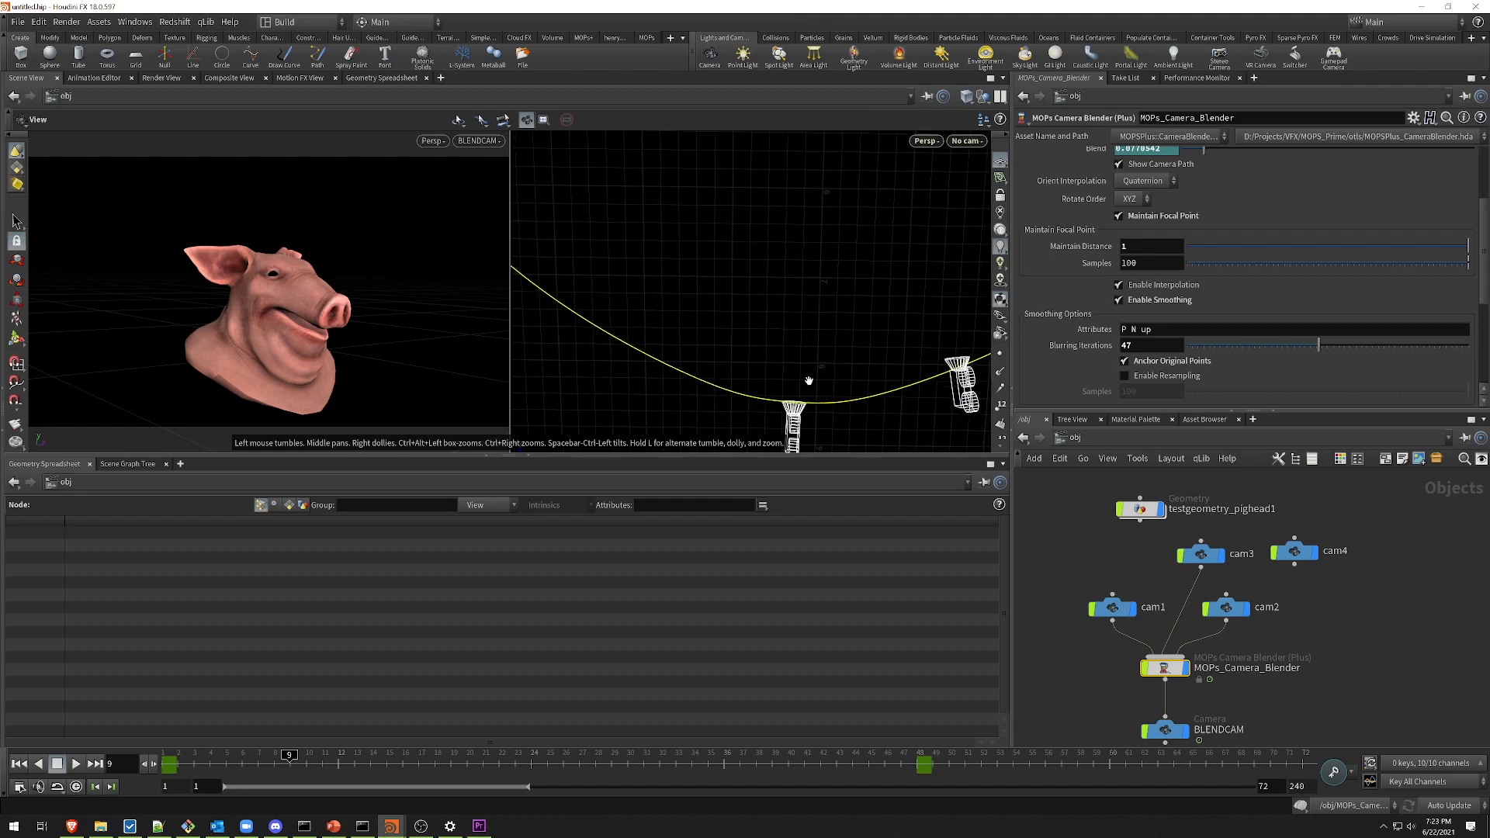
key("Return")
Step: Go to frame 24 and adjust the Blend value to about 0.495 so the blended camera lines up with cam3
left_click_drag(715, 764, 530, 763)
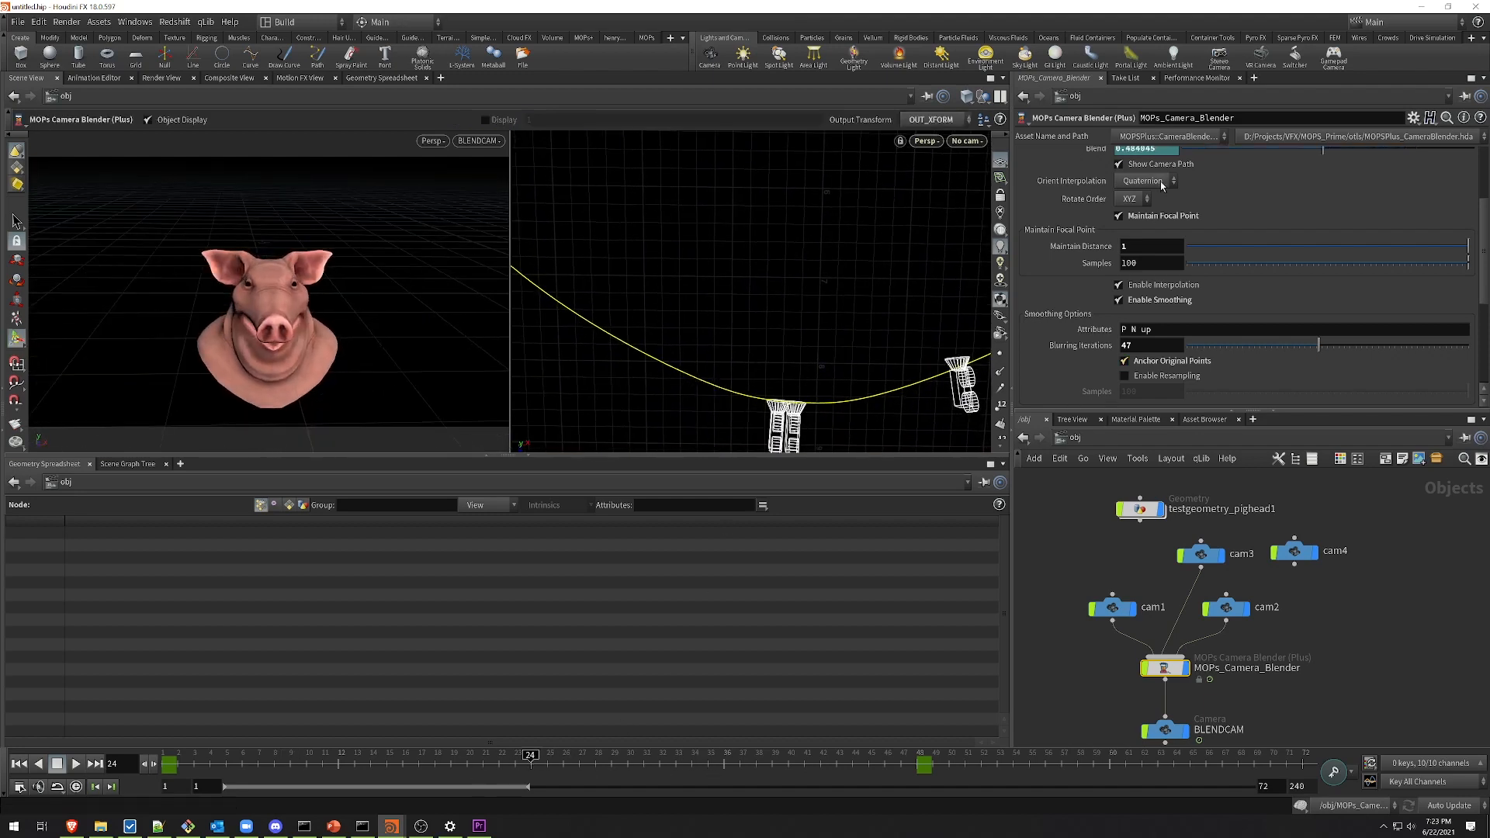
middle_click_drag(1090, 151, 1168, 222)
middle_click_drag(1090, 154, 1090, 153)
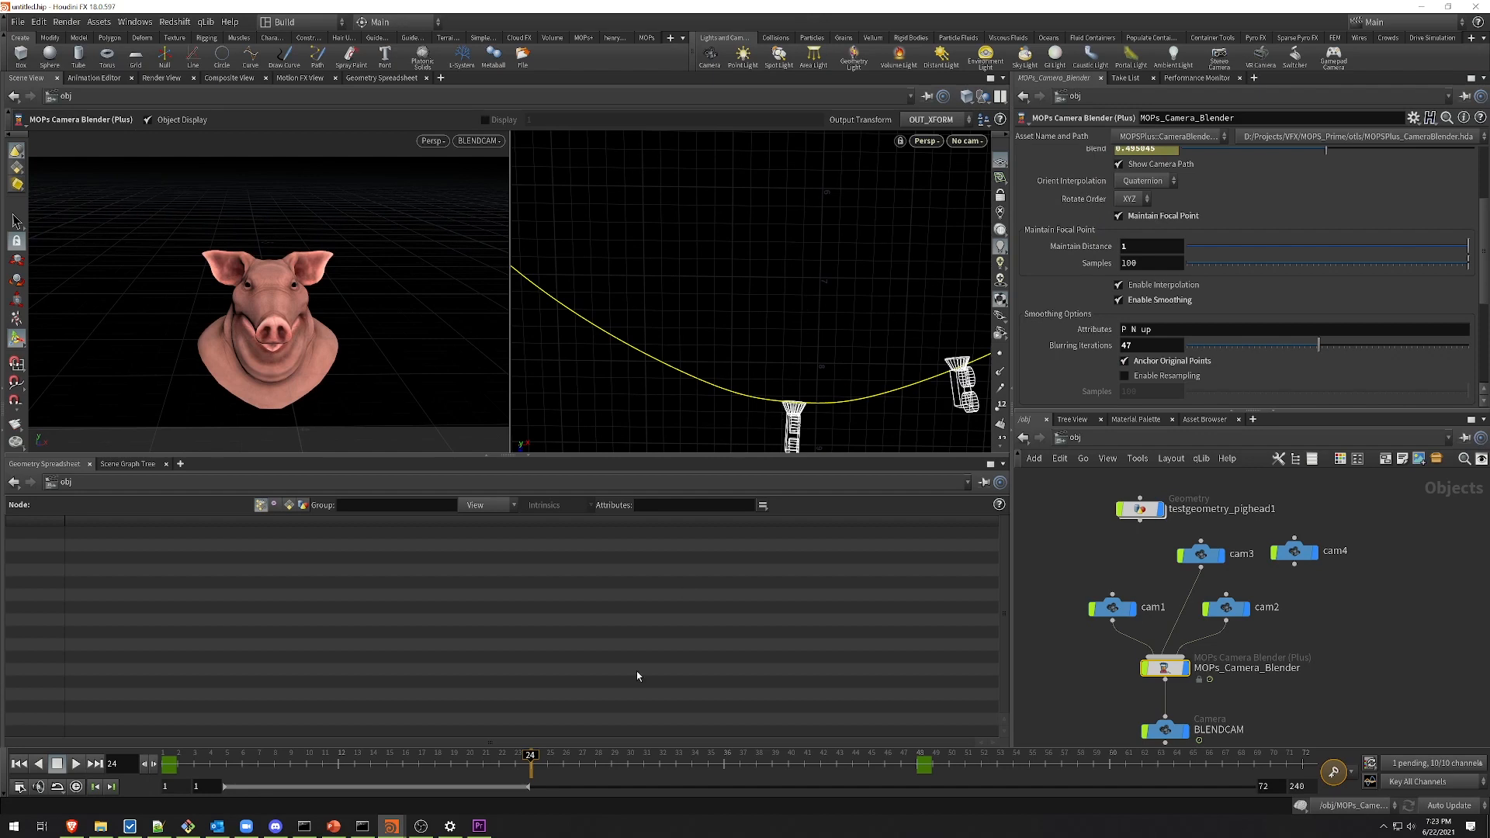
Step: Raise Blurring Iterations to 77 on MOPs_Camera_Blender and scrub to frame 22 to check the camera move around cam3
left_click_drag(506, 769, 583, 816)
left_click_drag(1318, 349, 1404, 367)
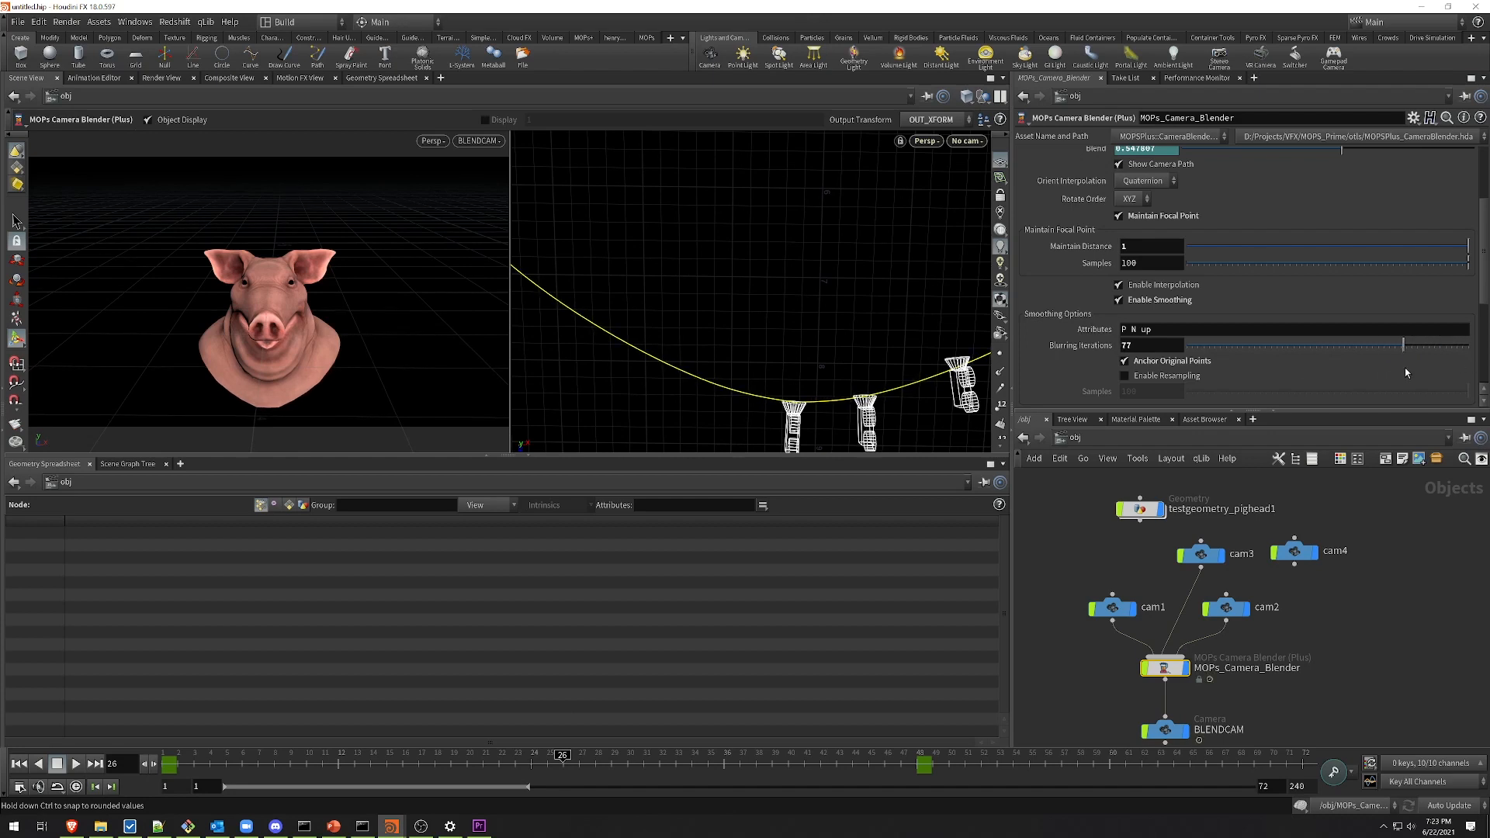
left_click_drag(252, 777, 450, 814)
left_click_drag(449, 757, 498, 757)
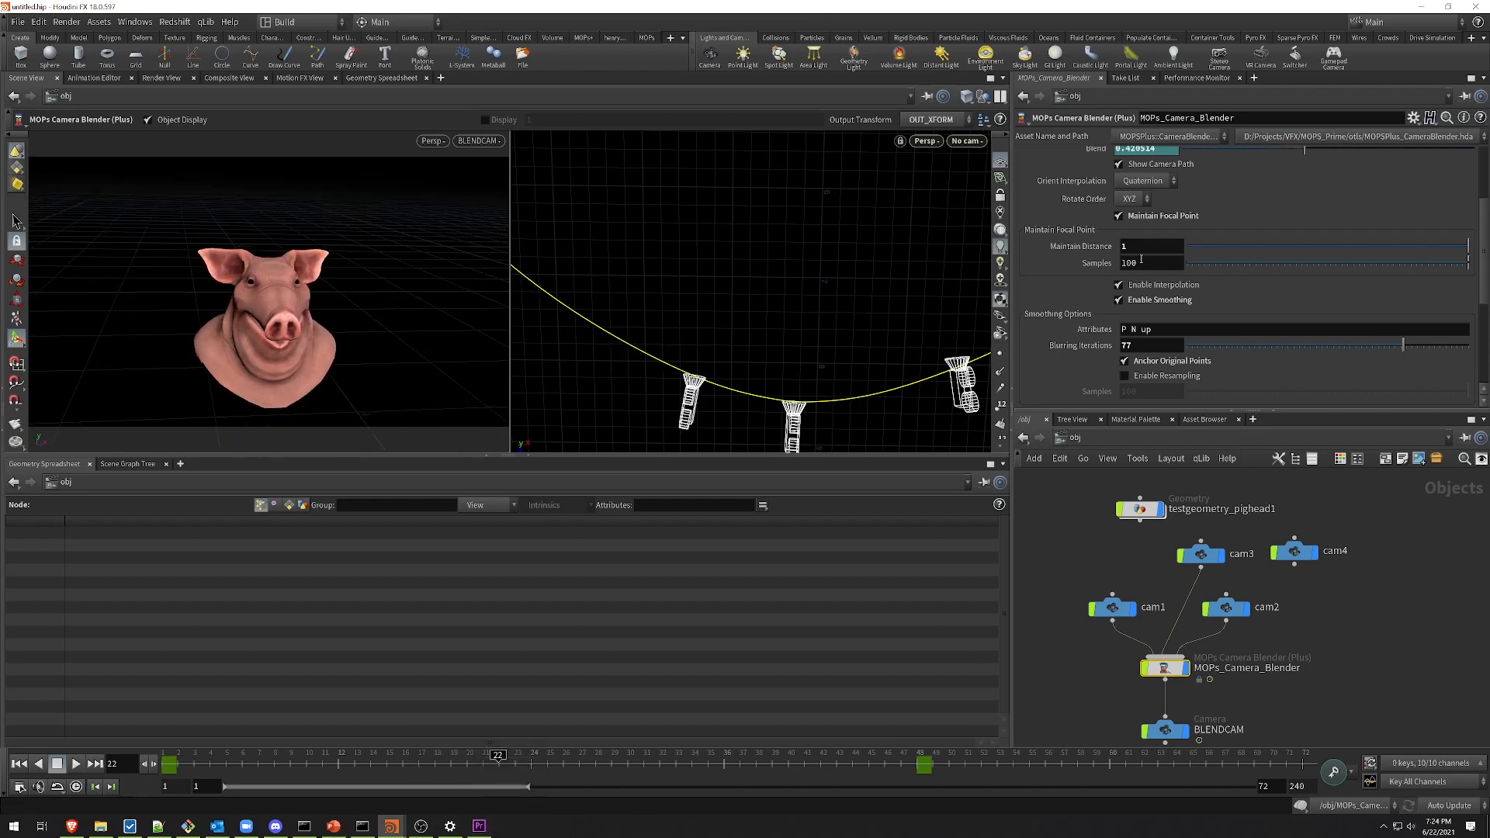
Step: Export the blender's camera path to a SOP and place the new geometry node apart from the camera nodes
scroll(1257, 331, "up", 3)
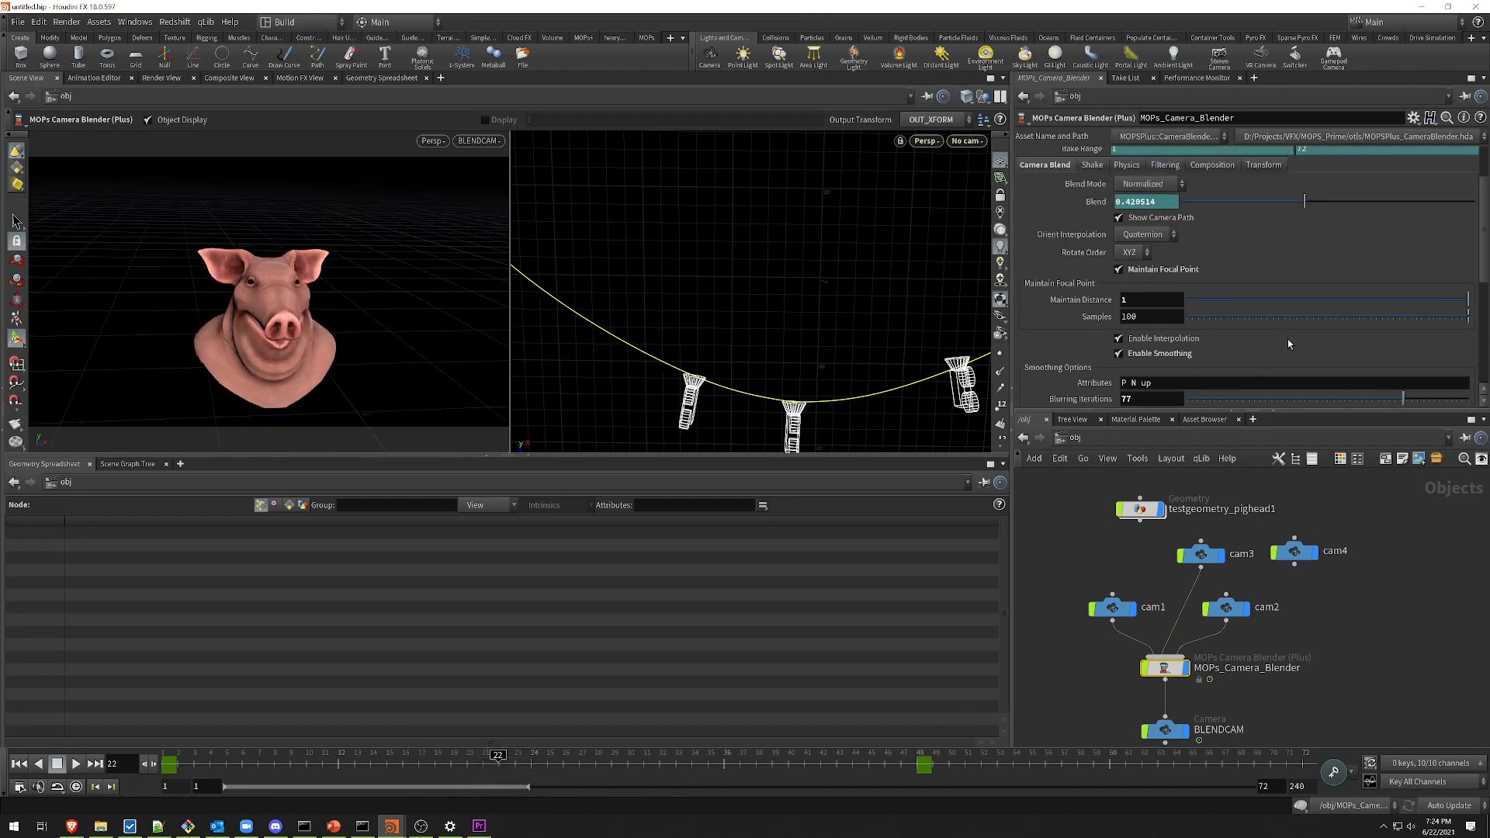
scroll(1288, 344, "down", 10)
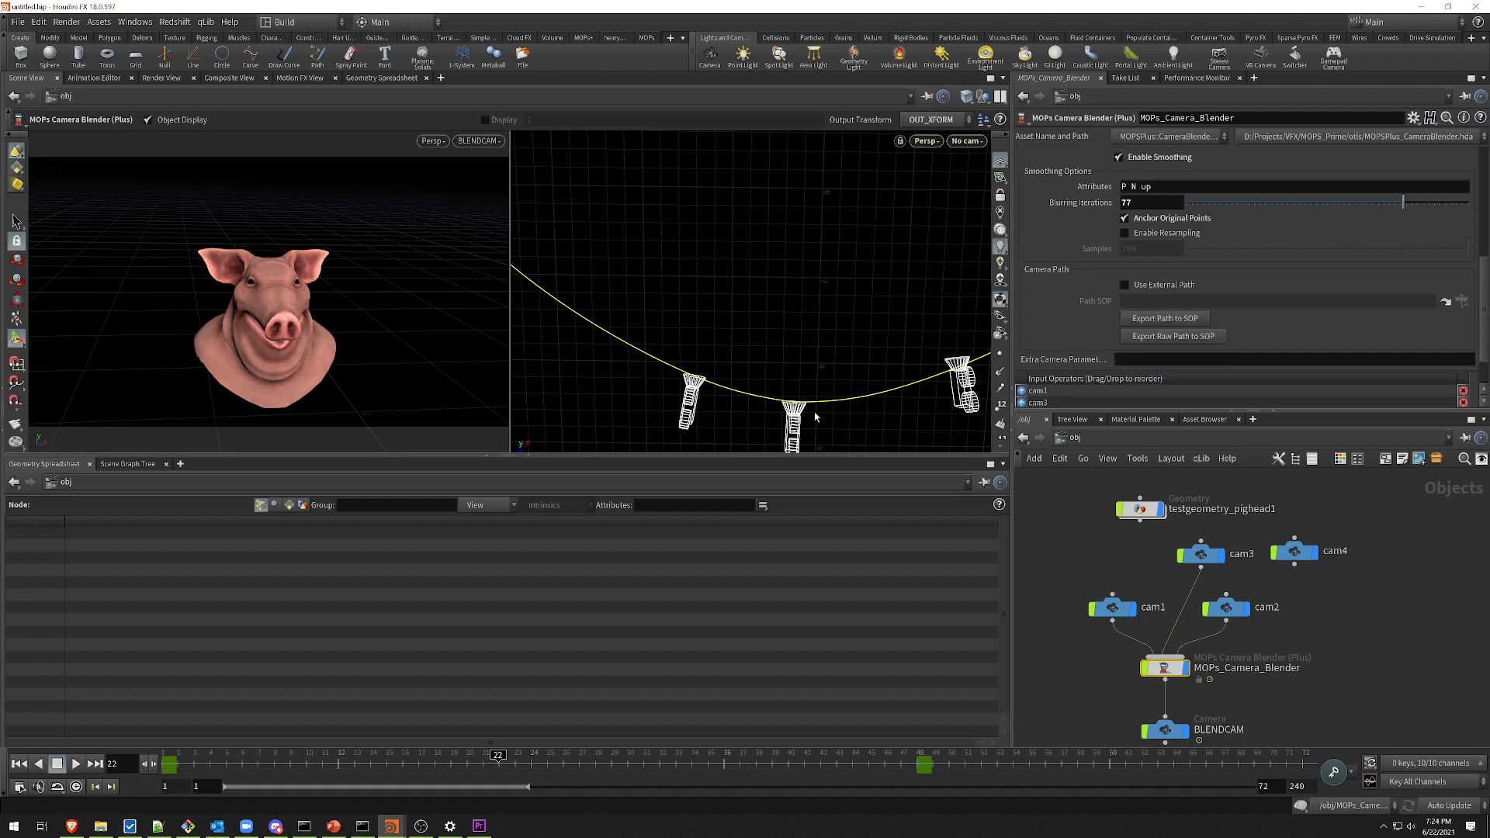
left_click(1145, 319)
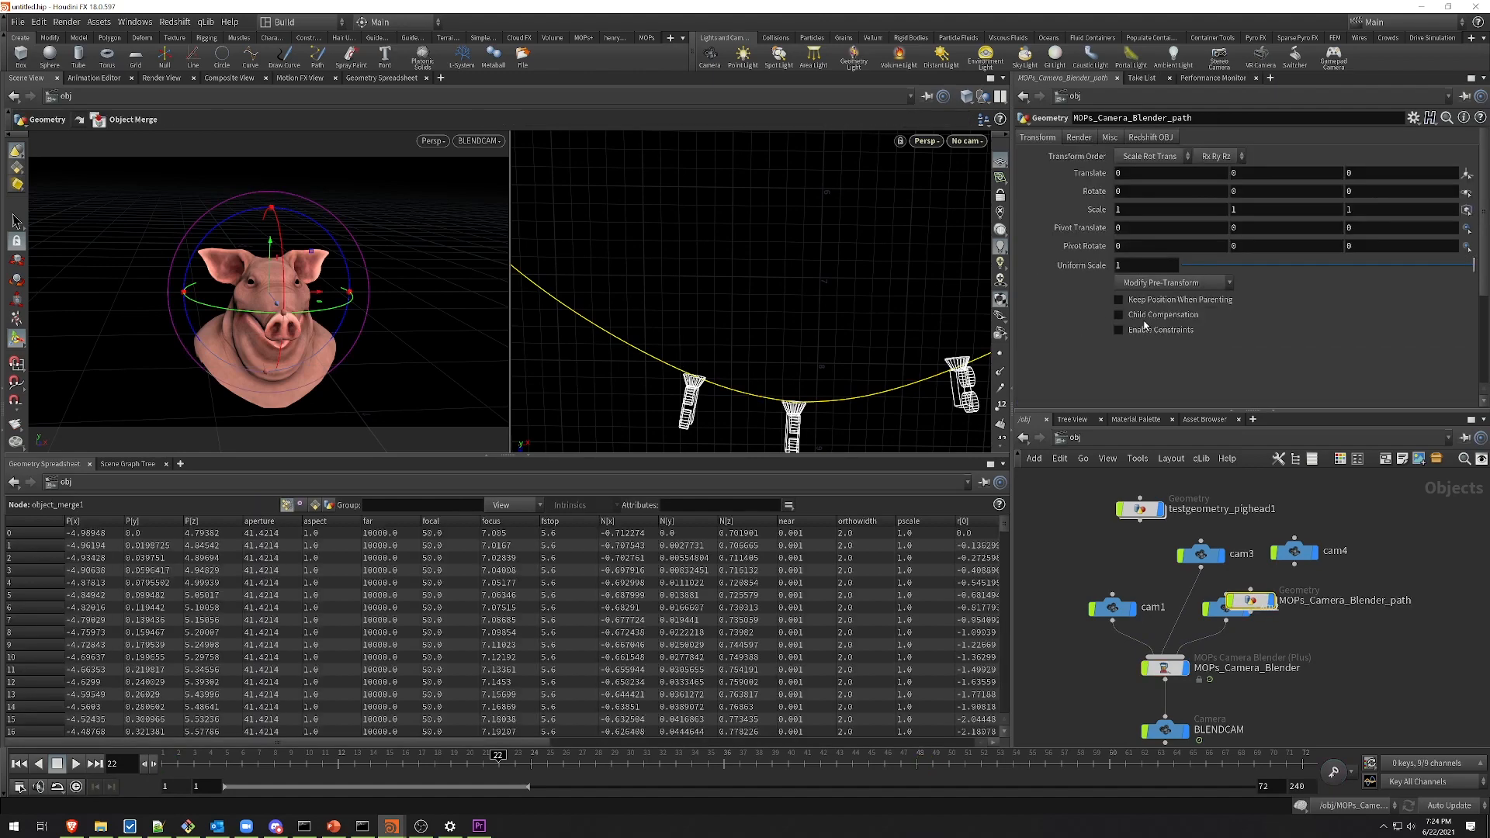
left_click_drag(1249, 602, 1338, 636)
middle_click_drag(1166, 701, 1060, 633)
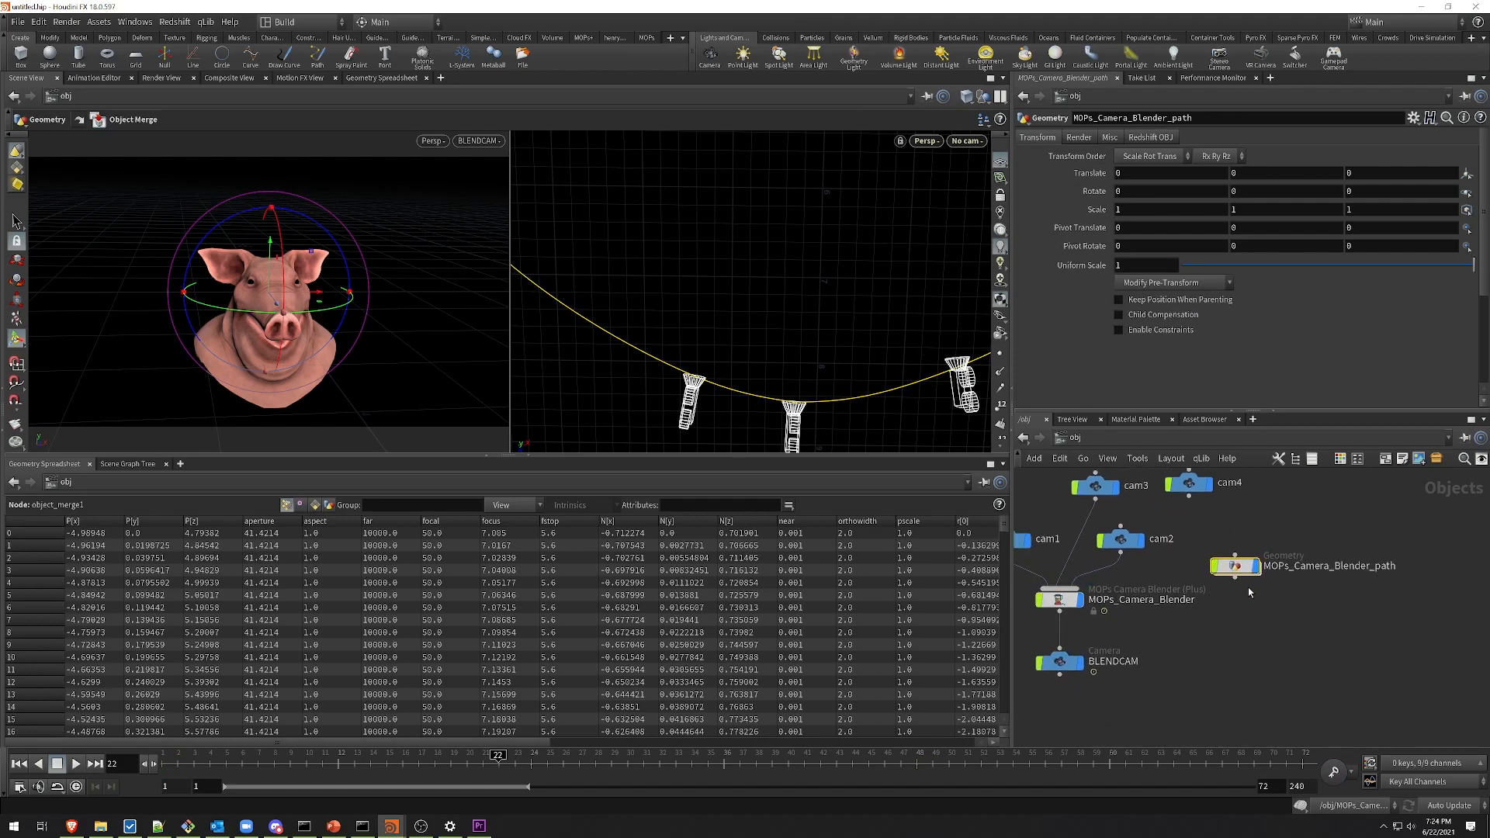
Step: Select MOPs_Camera_Blender and review its Show Camera Path and Use External Path settings
left_click(1364, 571)
left_click(1385, 605)
left_click(1059, 600)
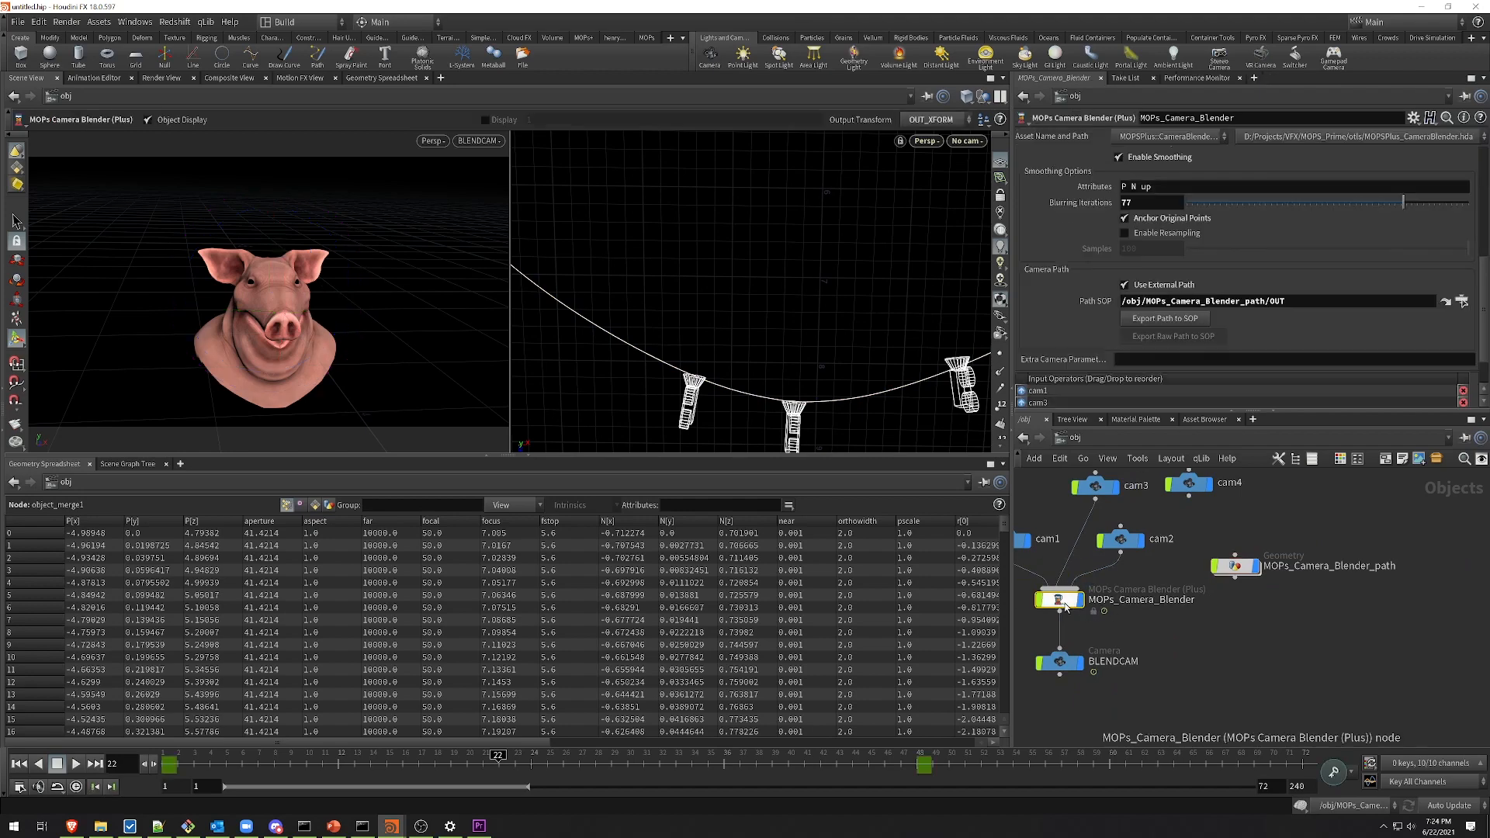
scroll(1230, 310, "up", 3)
scroll(1229, 311, "up", 5)
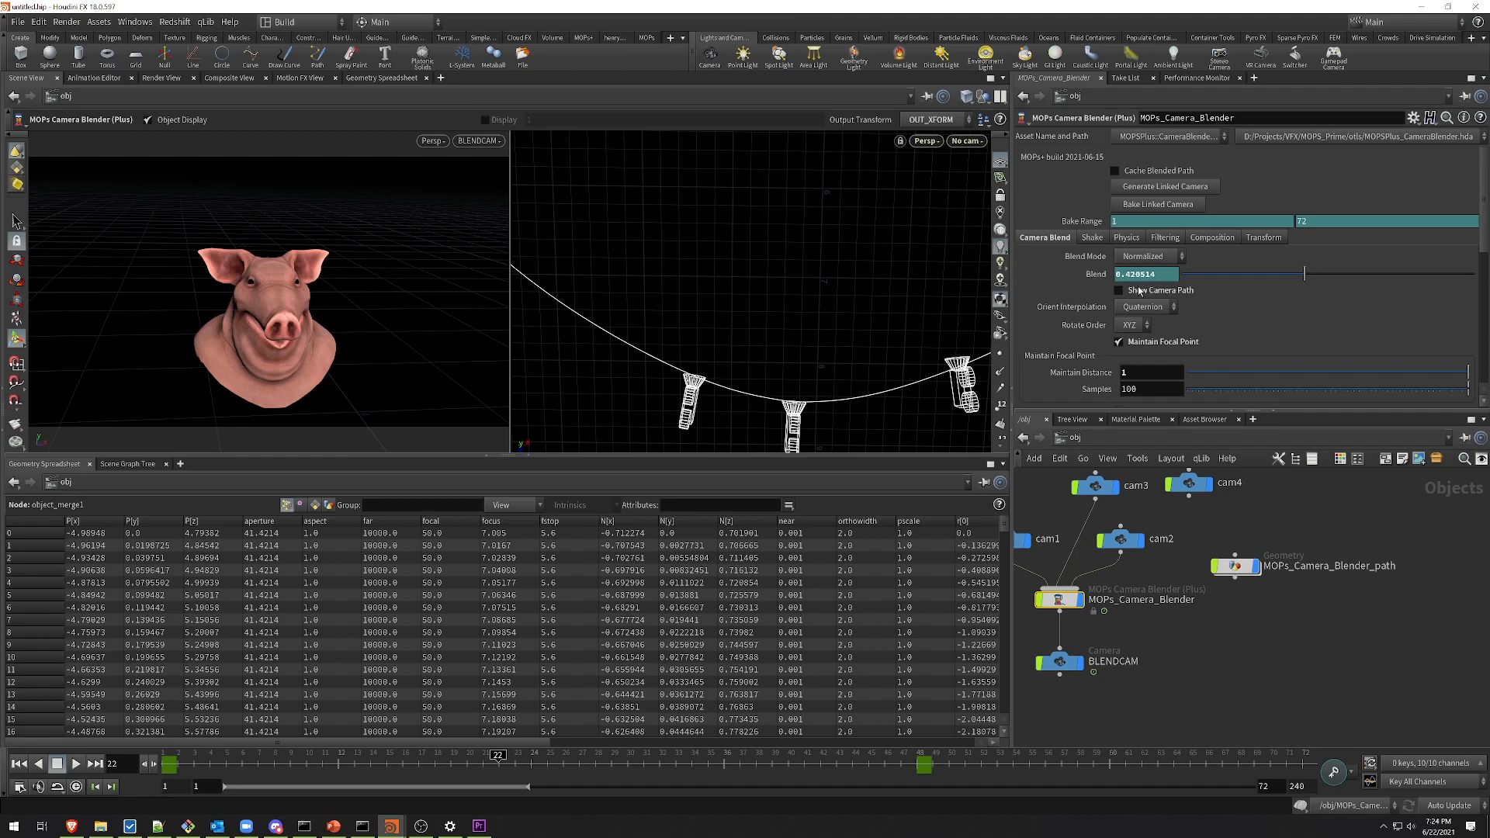
scroll(1225, 289, "down", 8)
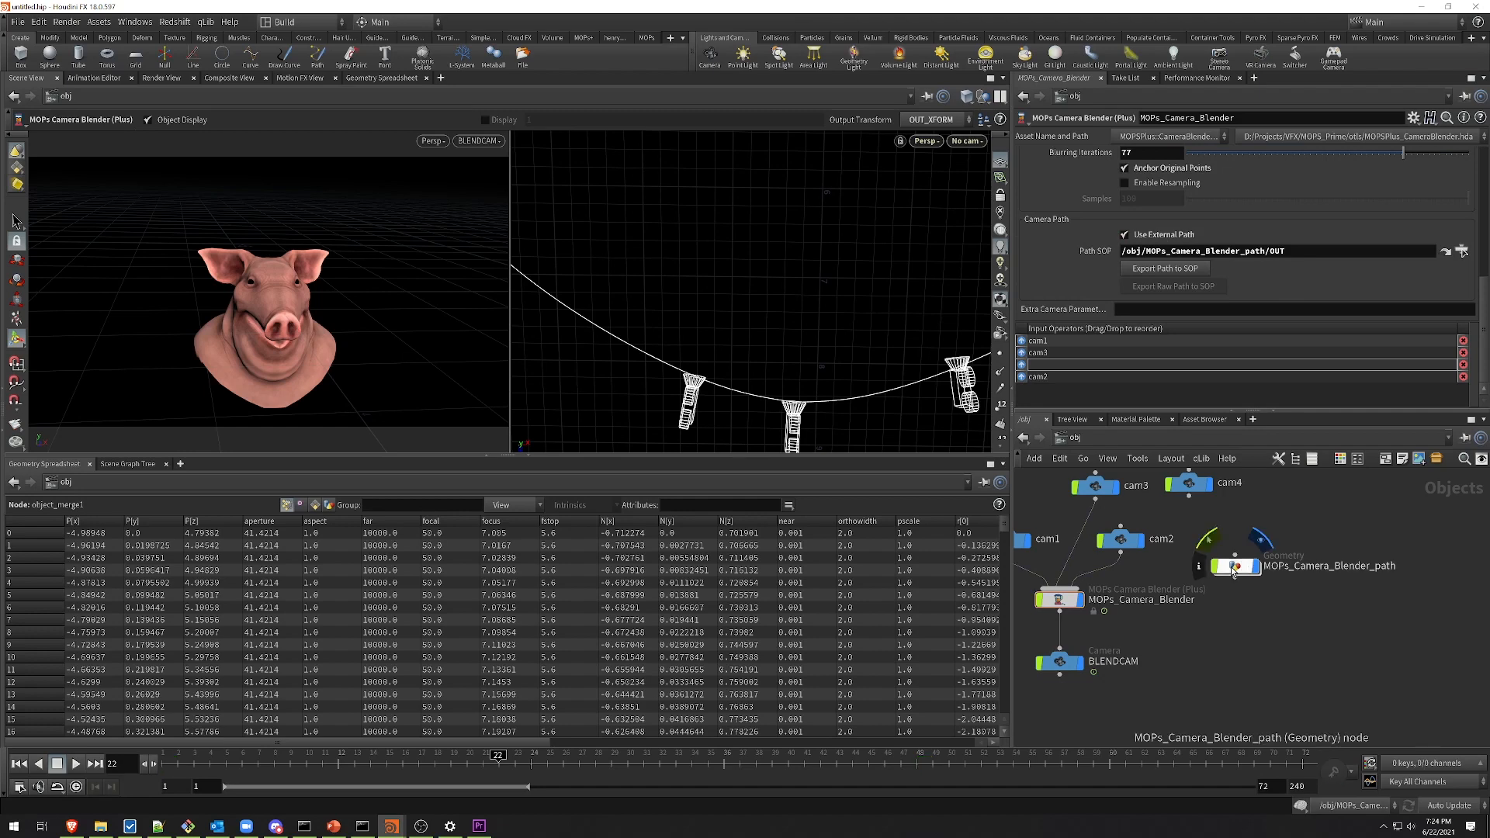
Step: Go inside MOPs_Camera_Blender_path and examine the camera attributes stored on the path's points in the geometry spreadsheet
double_click(1257, 565)
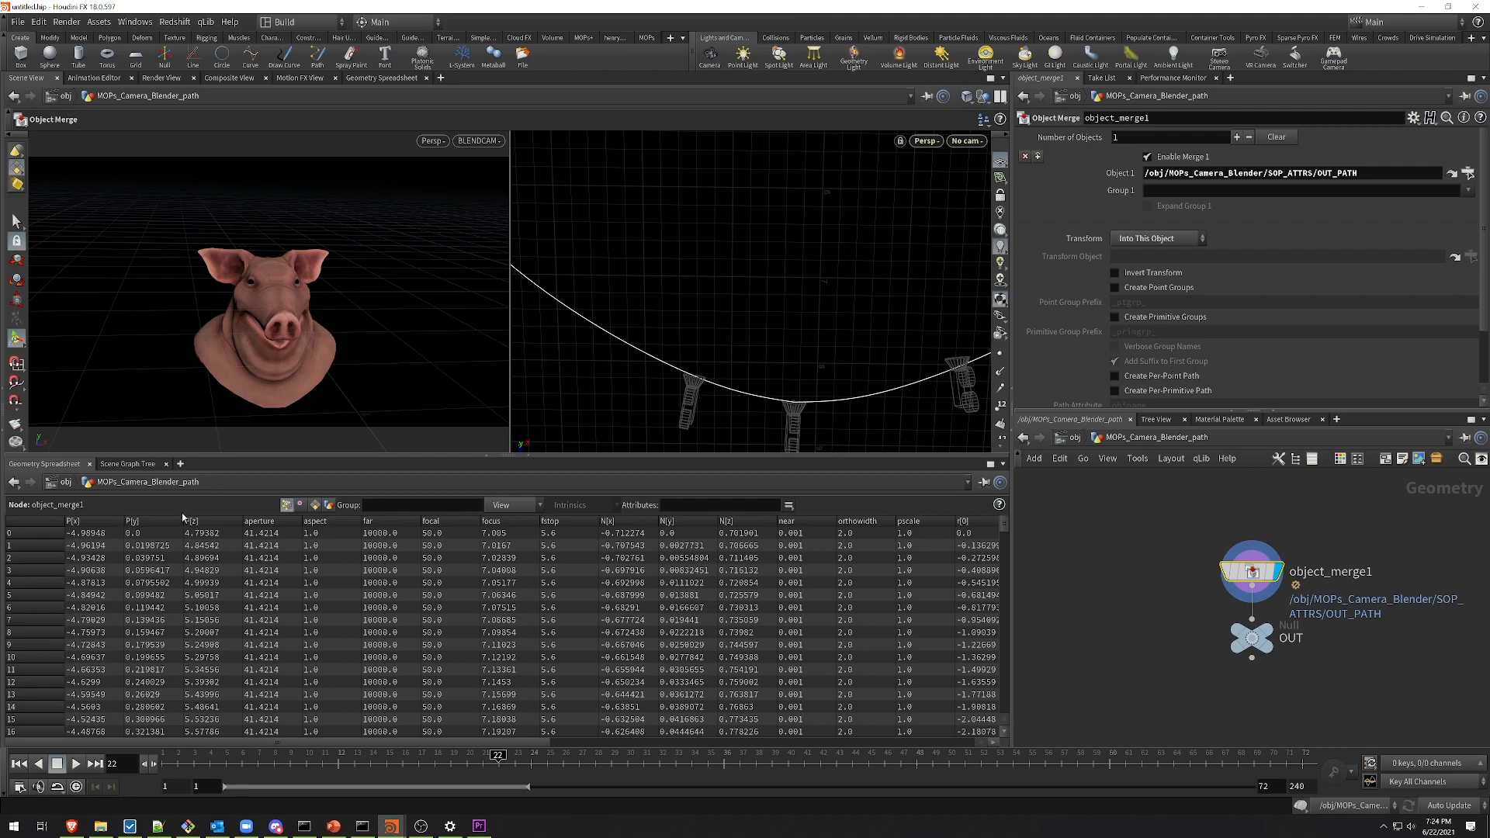
left_click_drag(405, 743, 892, 742)
left_click_drag(579, 742, 384, 736)
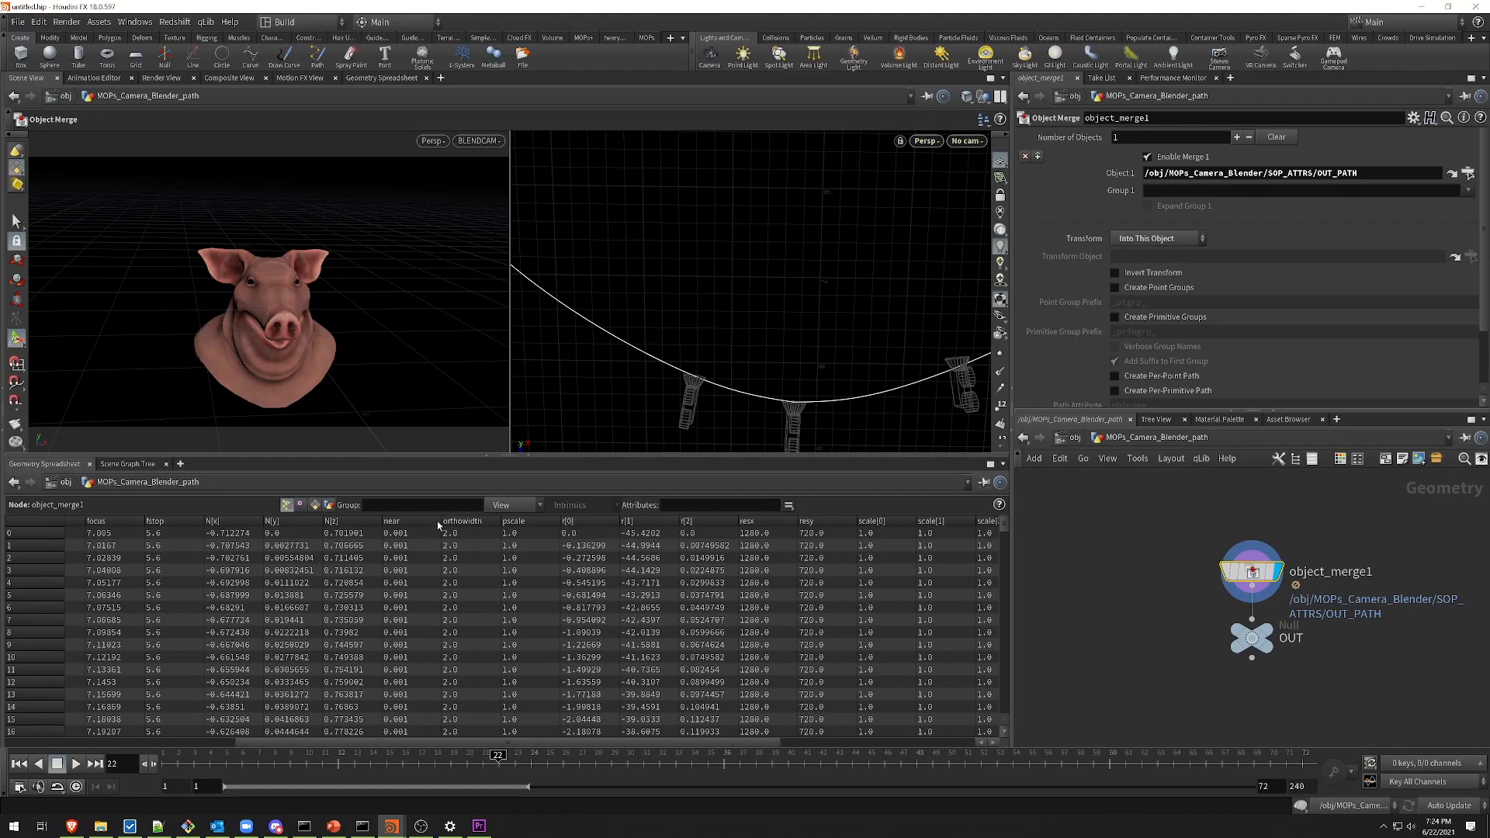
left_click_drag(453, 745, 203, 741)
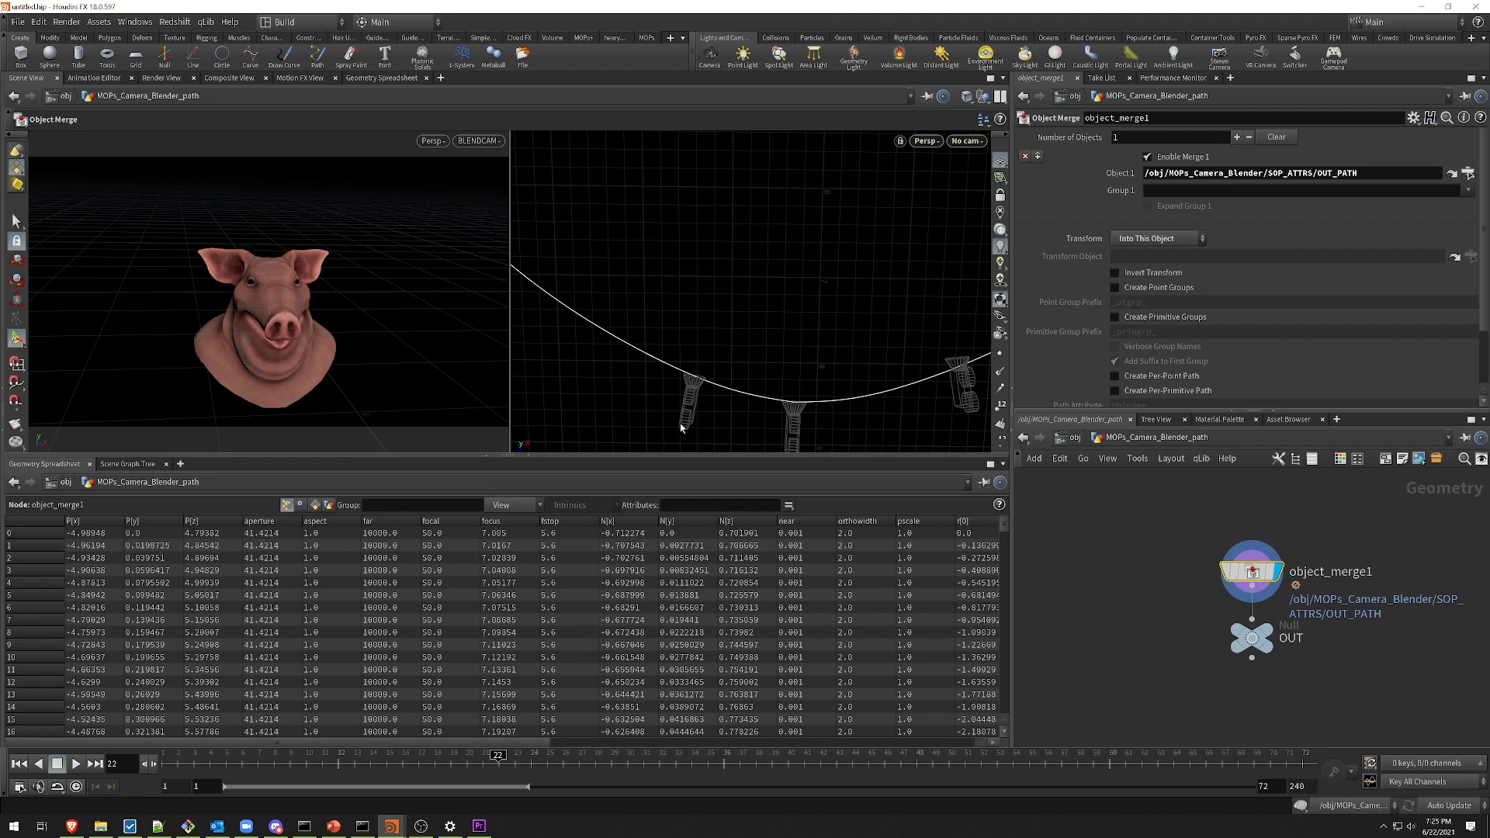
Step: Make room below object_merge1 and insert a Smooth node between it and the OUT null
left_click_drag(1252, 638, 1251, 710)
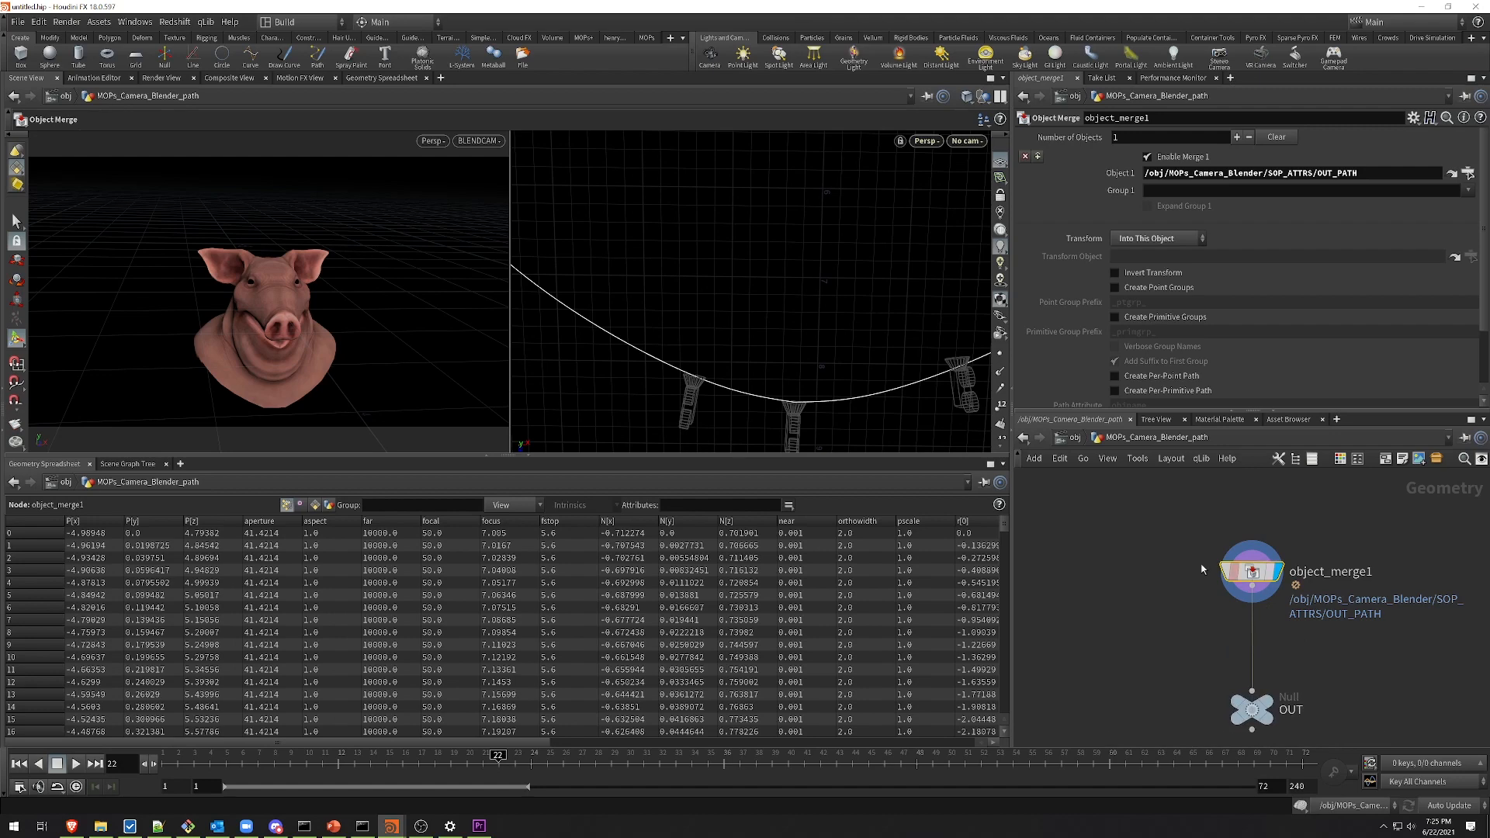
key("Tab")
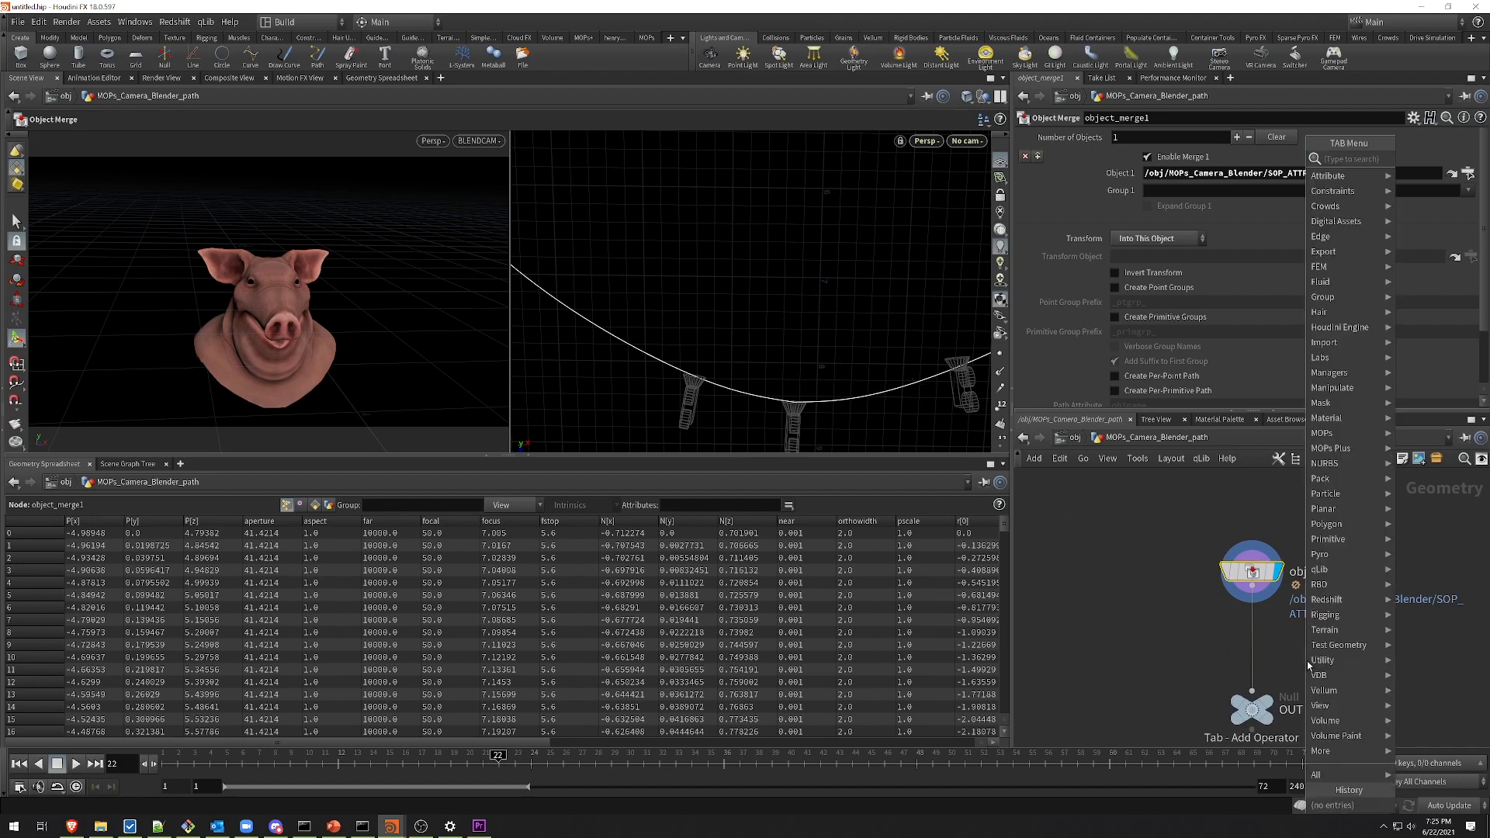
type("smoo")
key("Return")
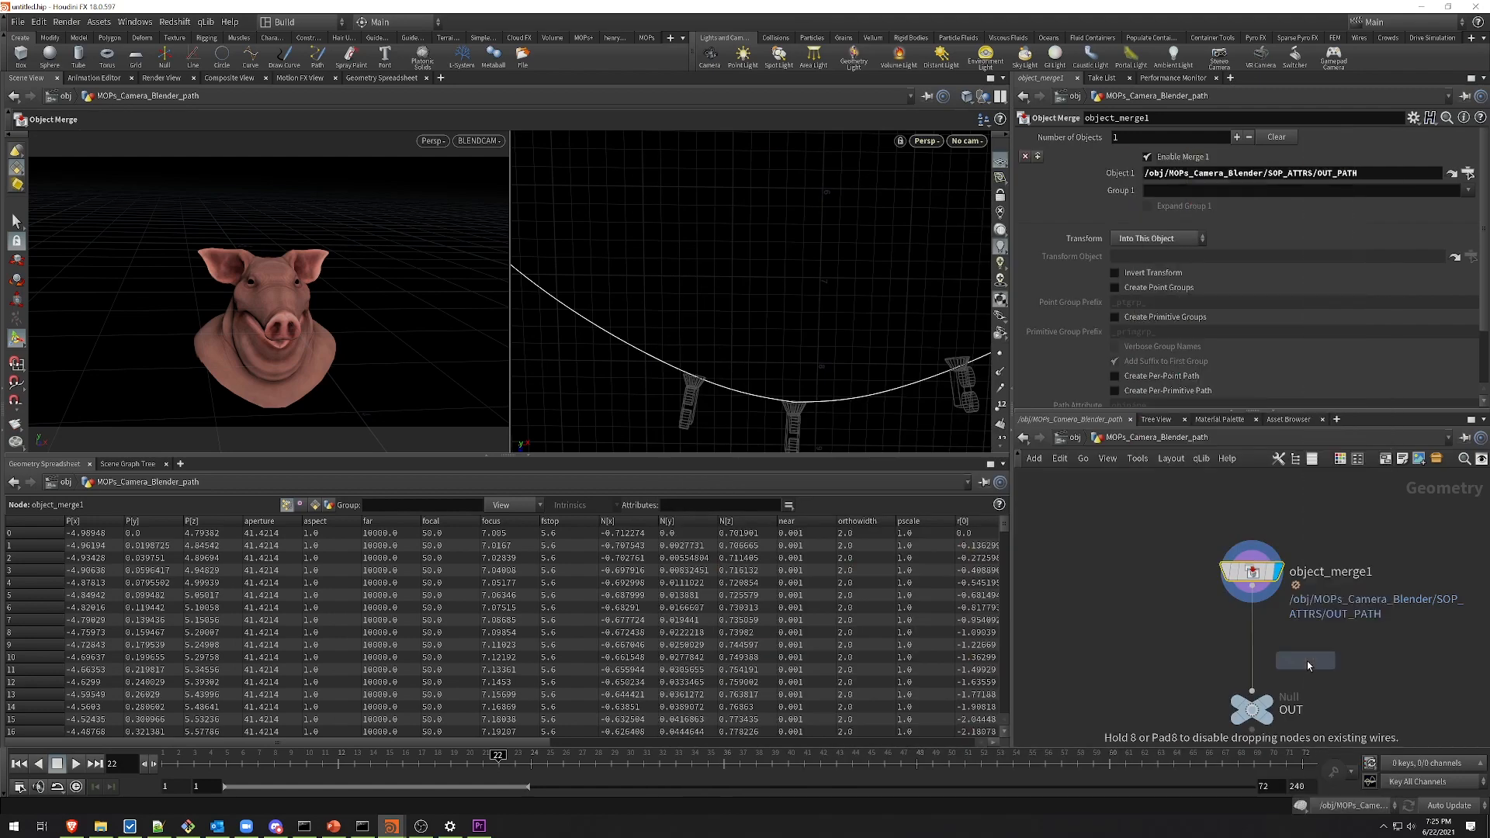
left_click(1251, 641)
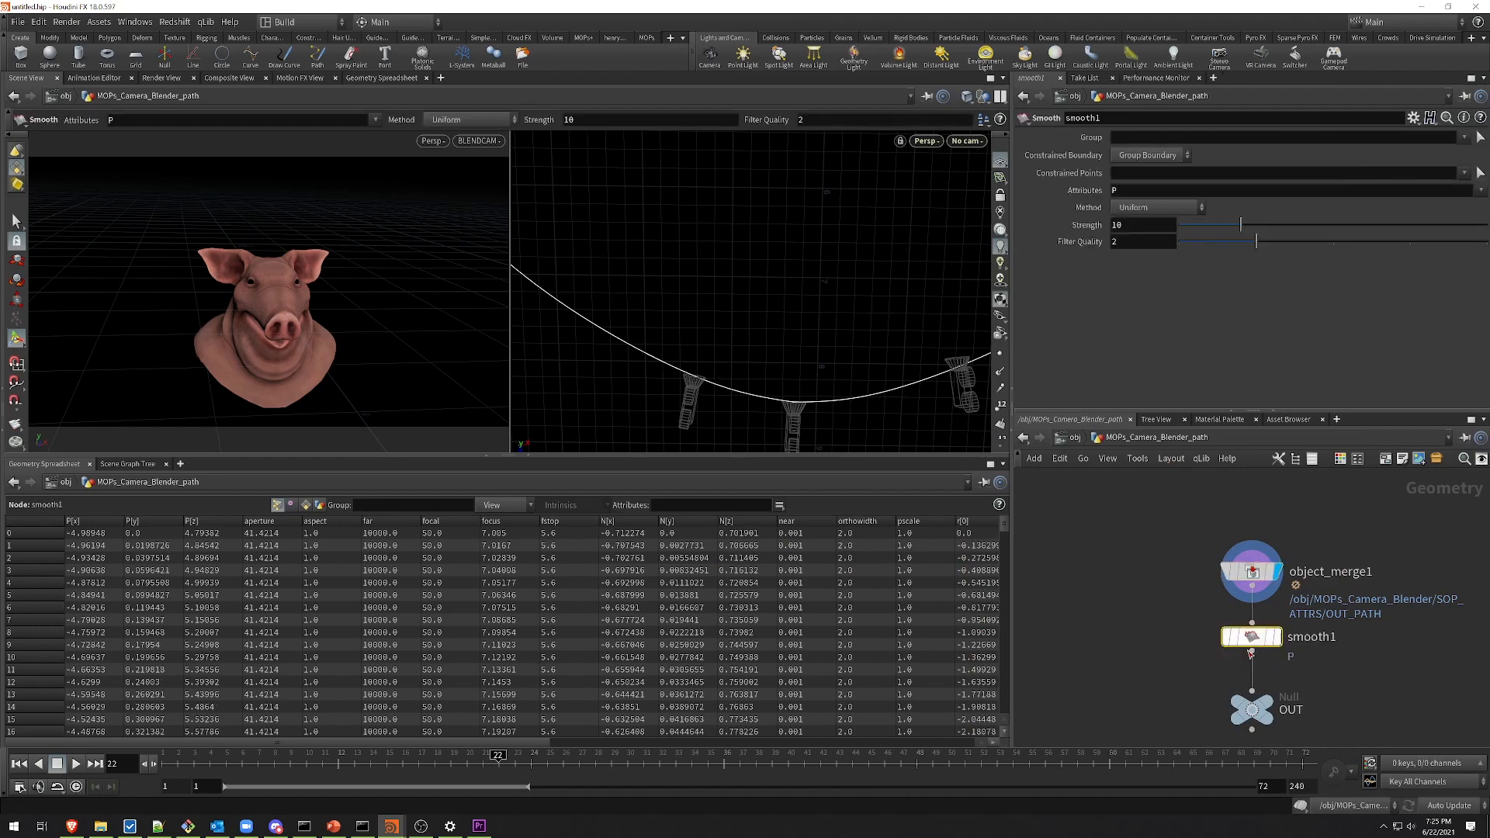
Step: Set the smooth1 Attributes to * so every attribute is smoothed, and display the OUT null
mouse_move(1060, 190)
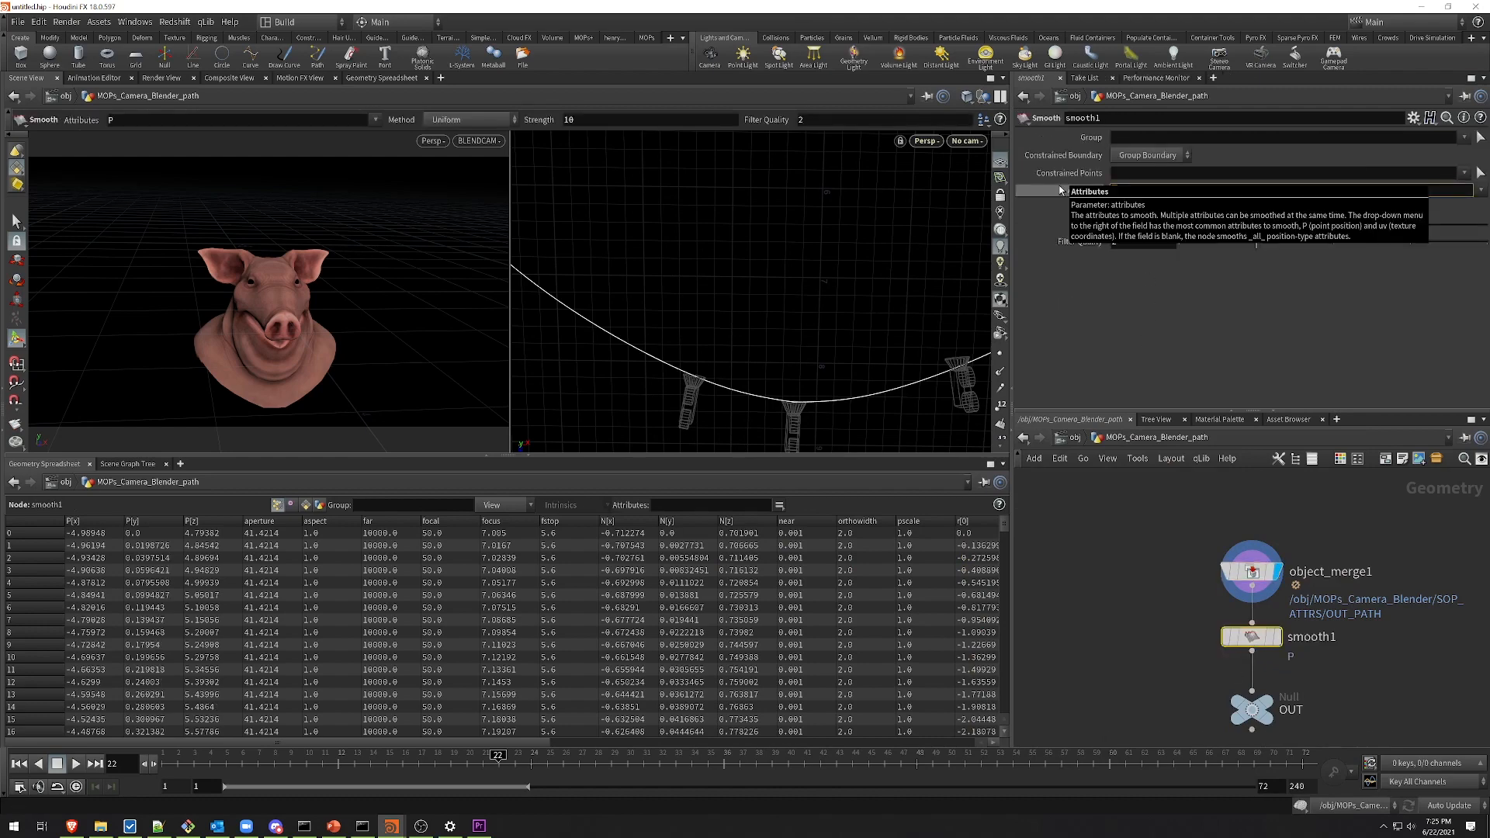
type("*")
key("Return")
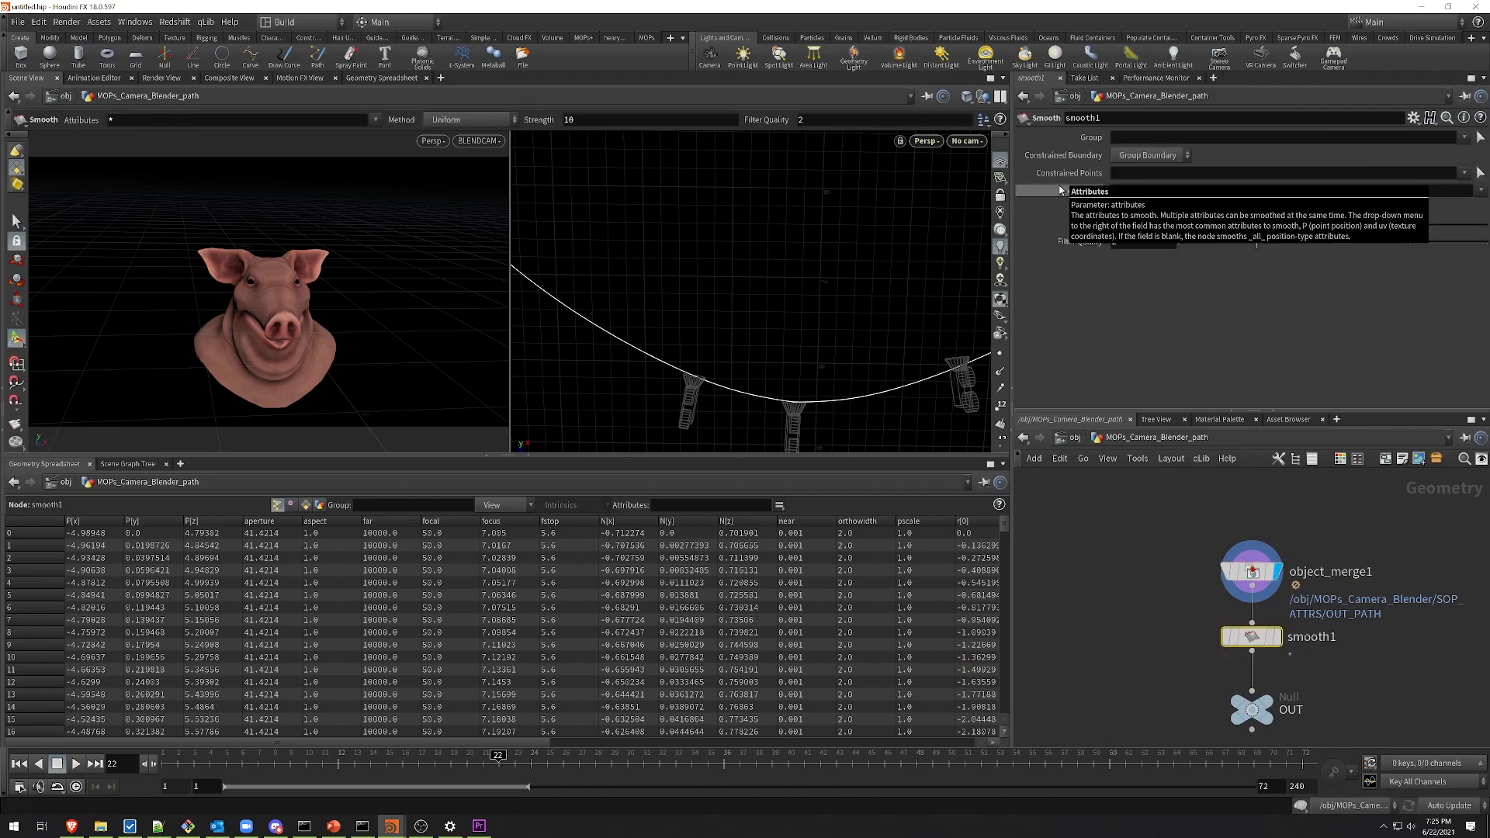
left_click(1268, 707)
Step: Set smooth1's Filter Quality to 1 and Strength to 50
left_click_drag(1256, 241, 1179, 242)
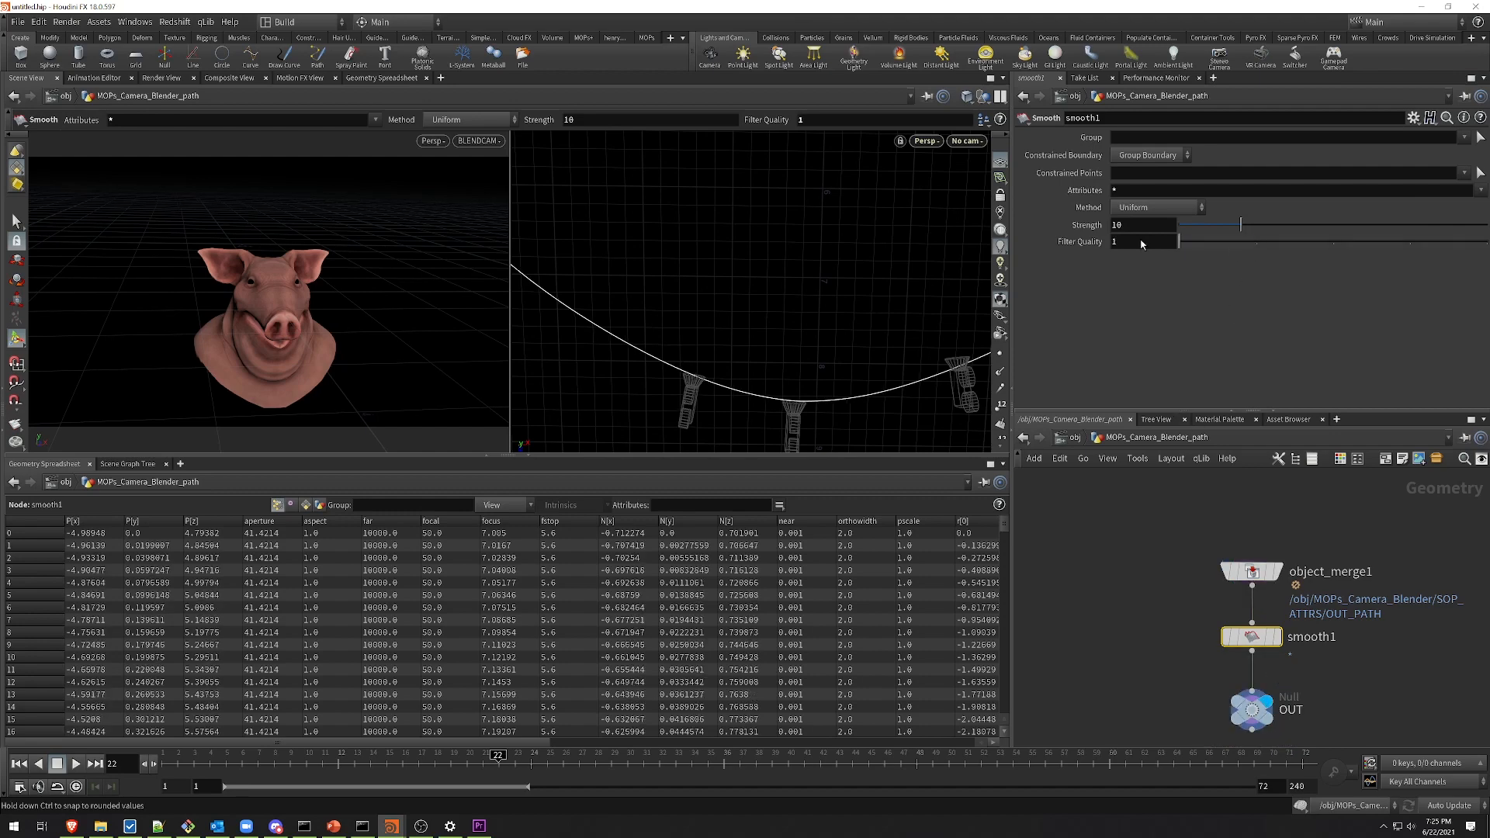
scroll(884, 310, "down", 4)
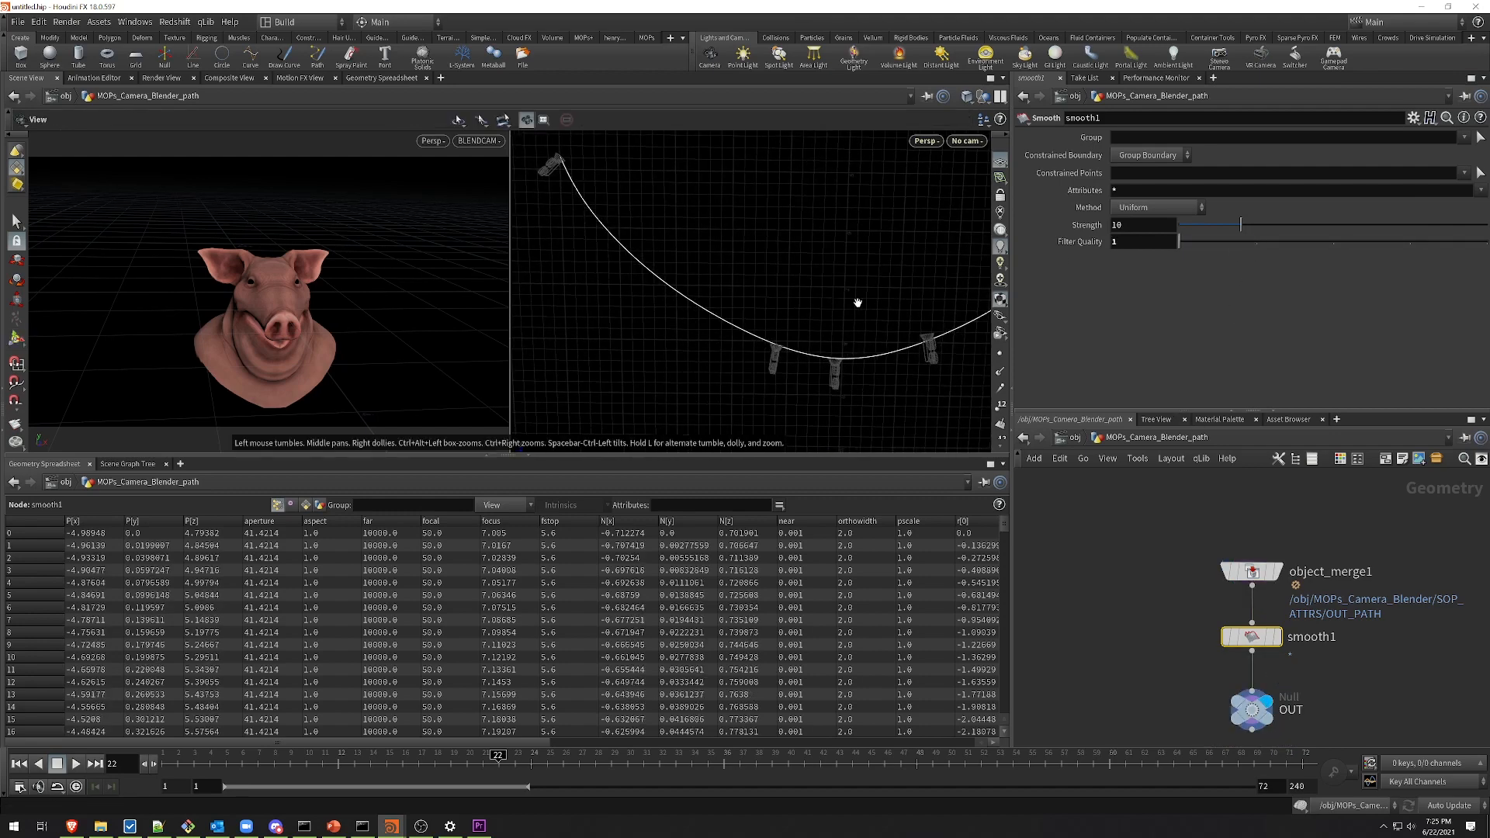
left_click_drag(1244, 226, 1486, 225)
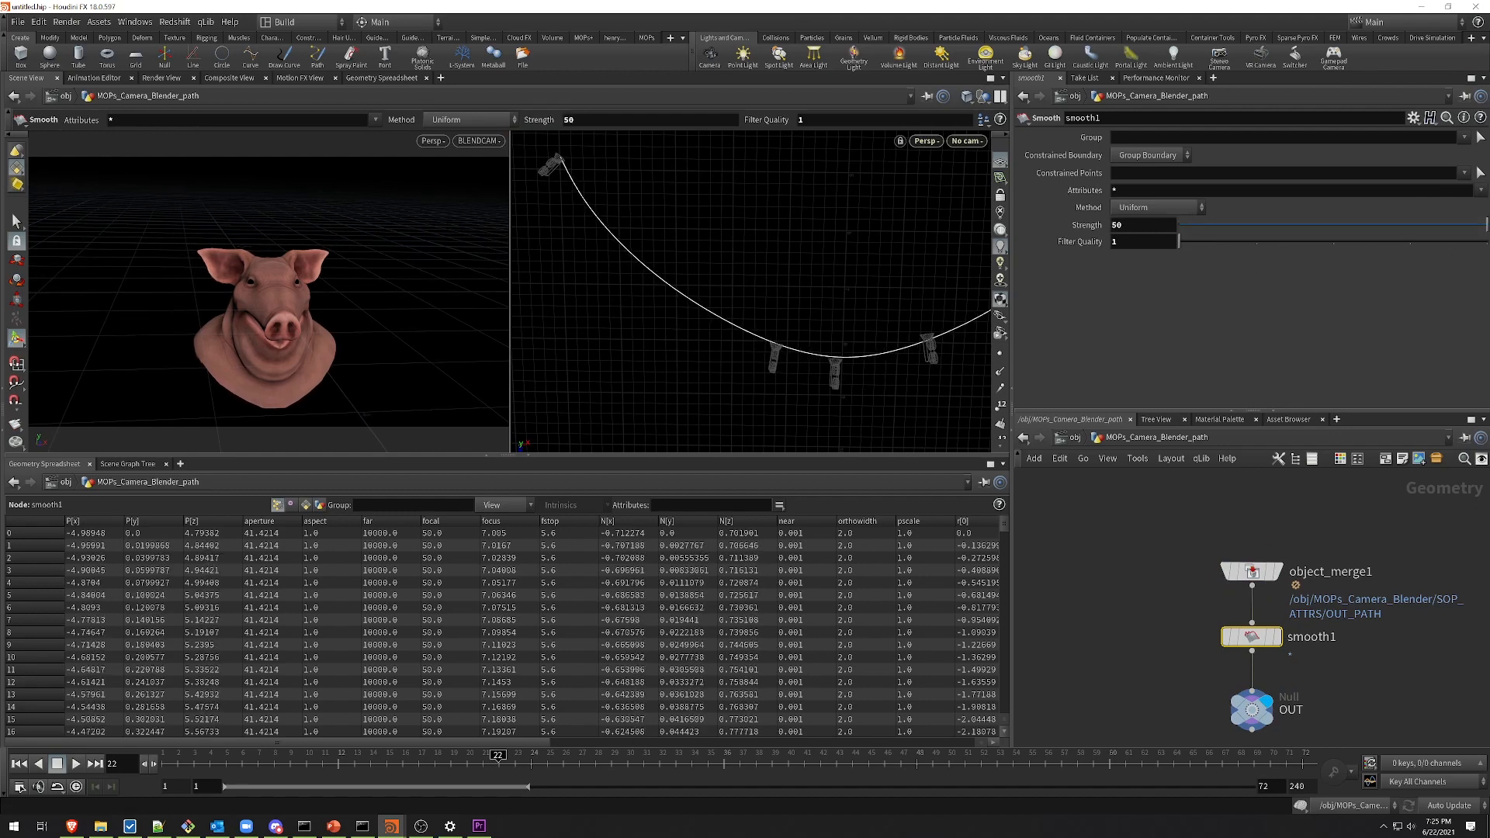
Step: Return to the object level and scrub the timeline to preview the blended camera travelling along the external path
left_click(1188, 522)
left_click(1076, 440)
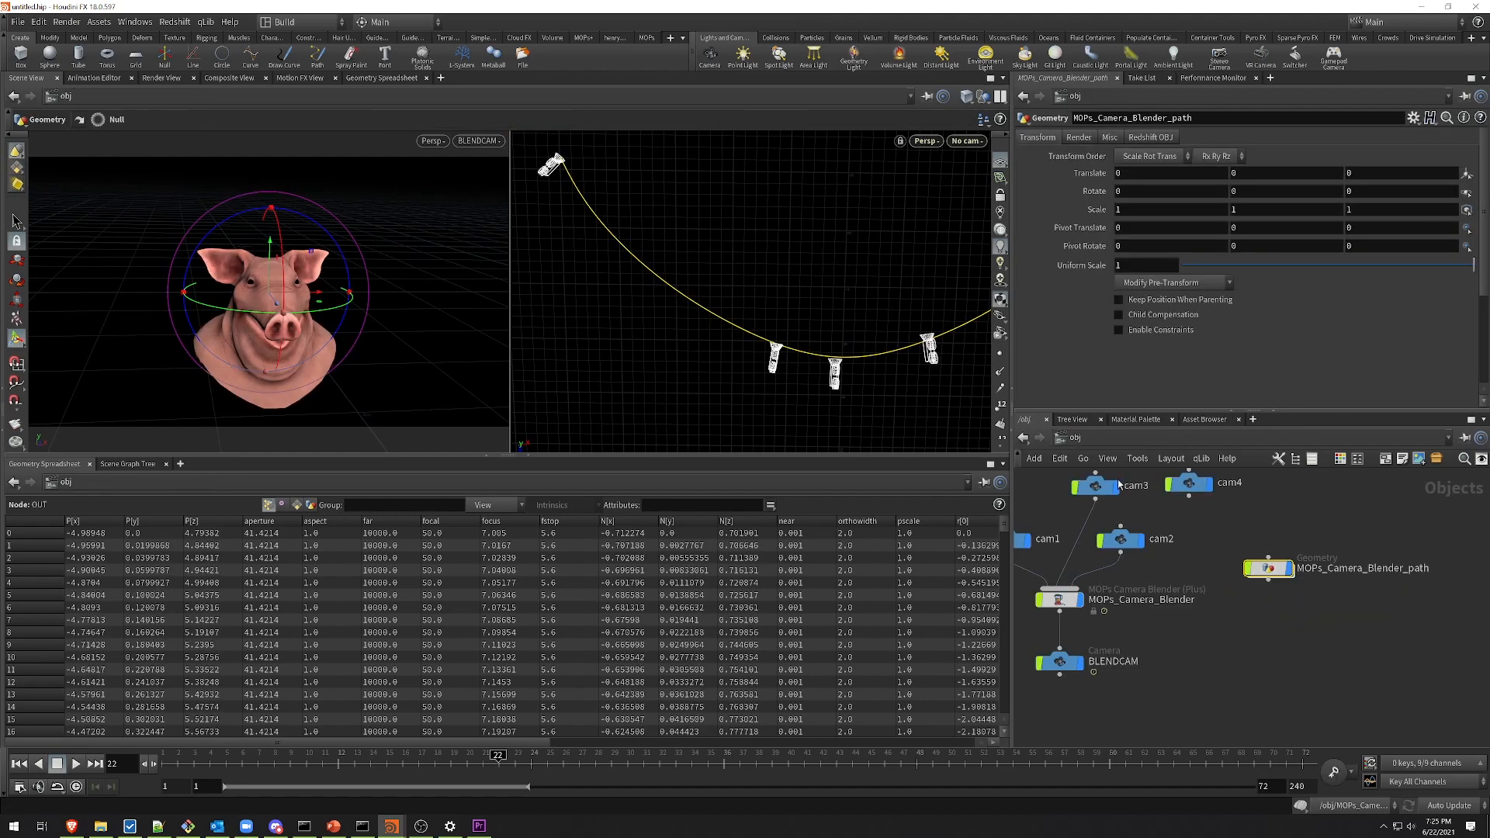
left_click_drag(1230, 770, 527, 836)
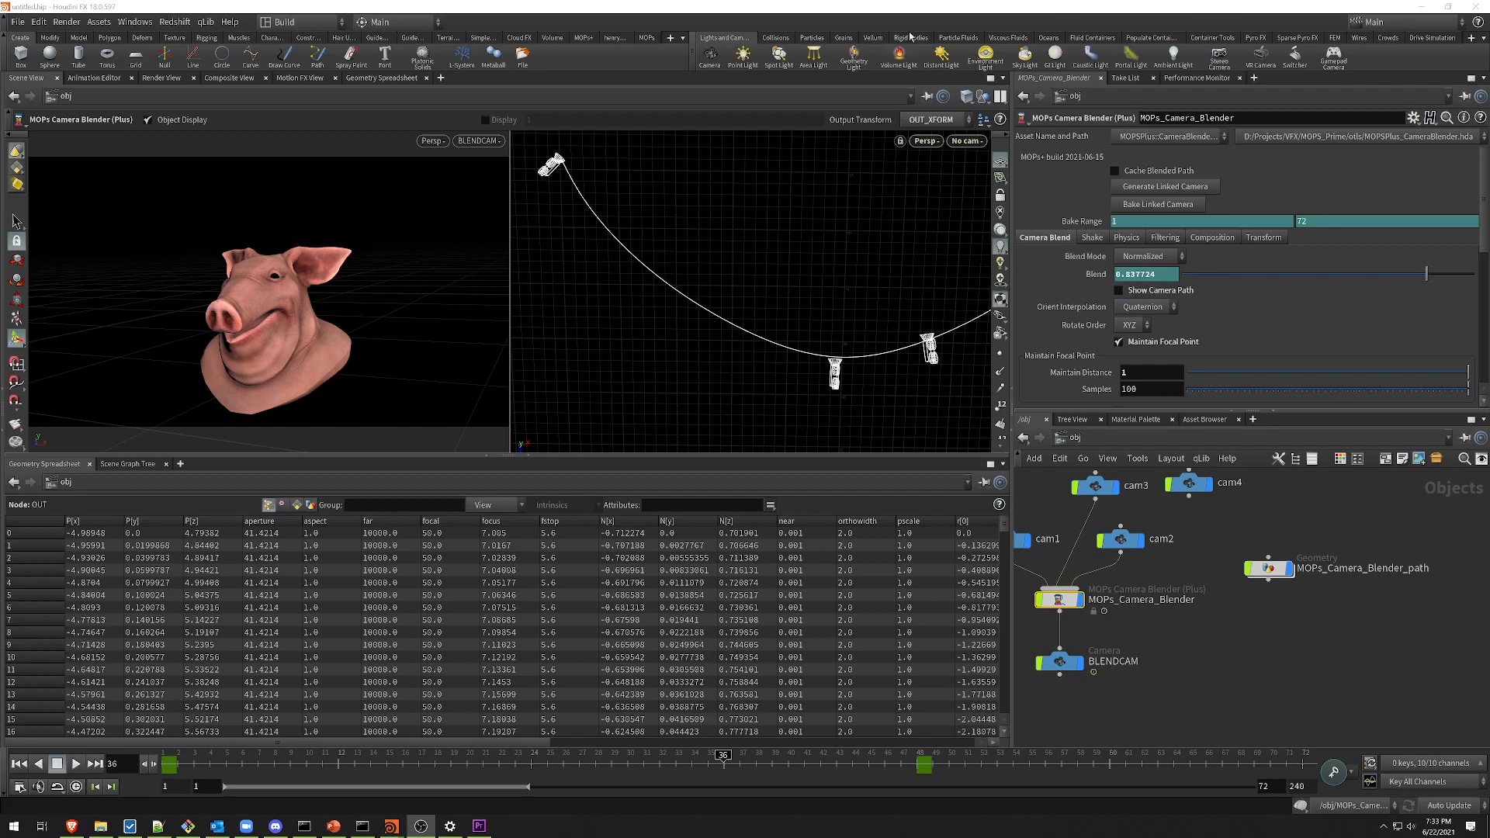
left_click(902, 5)
right_click_drag(876, 265, 811, 312, "alt")
middle_click_drag(811, 312, 755, 310, "alt")
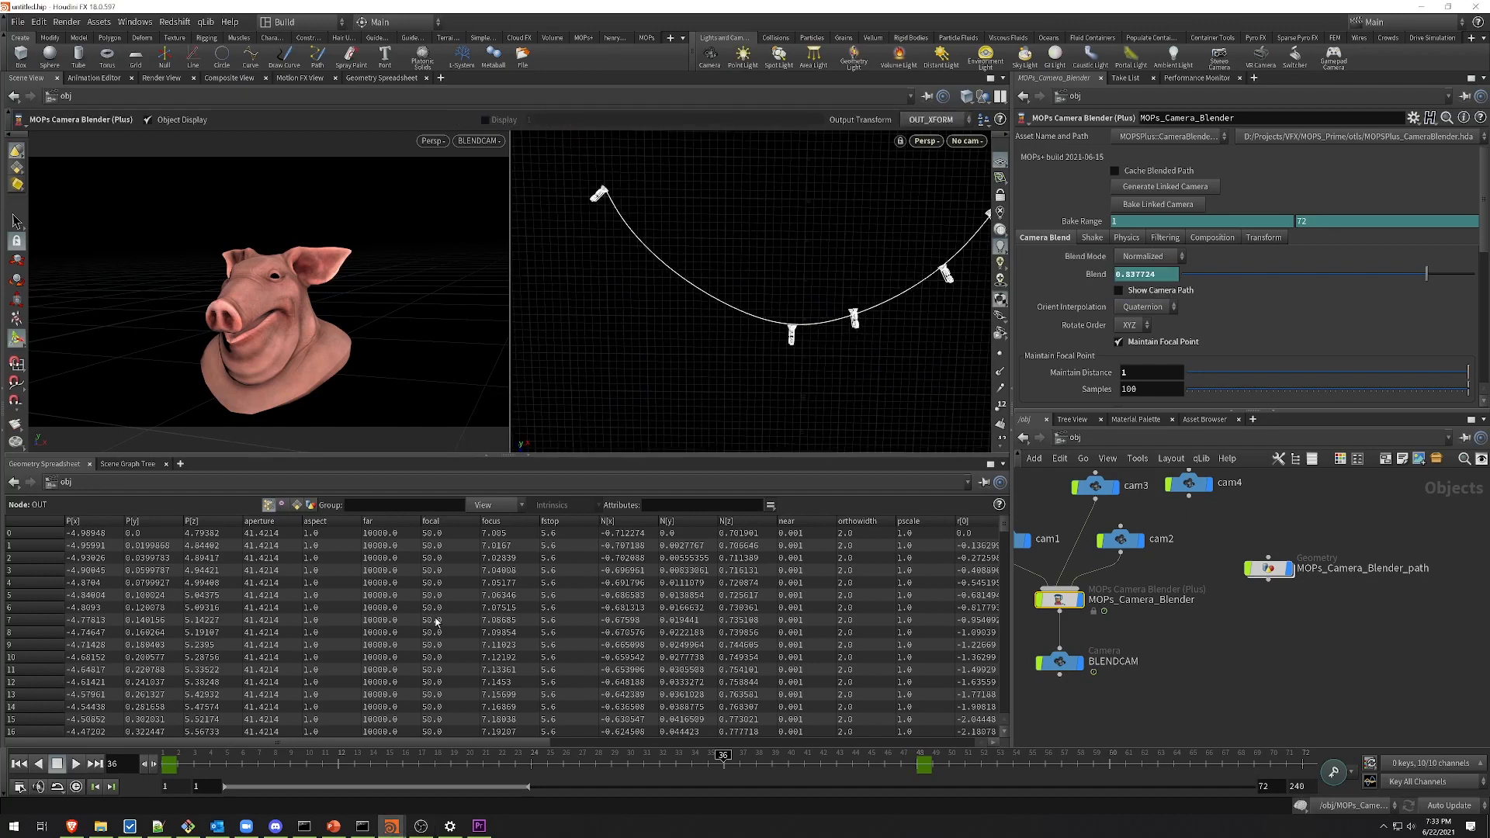
left_click(169, 756)
left_click_drag(167, 763, 415, 796)
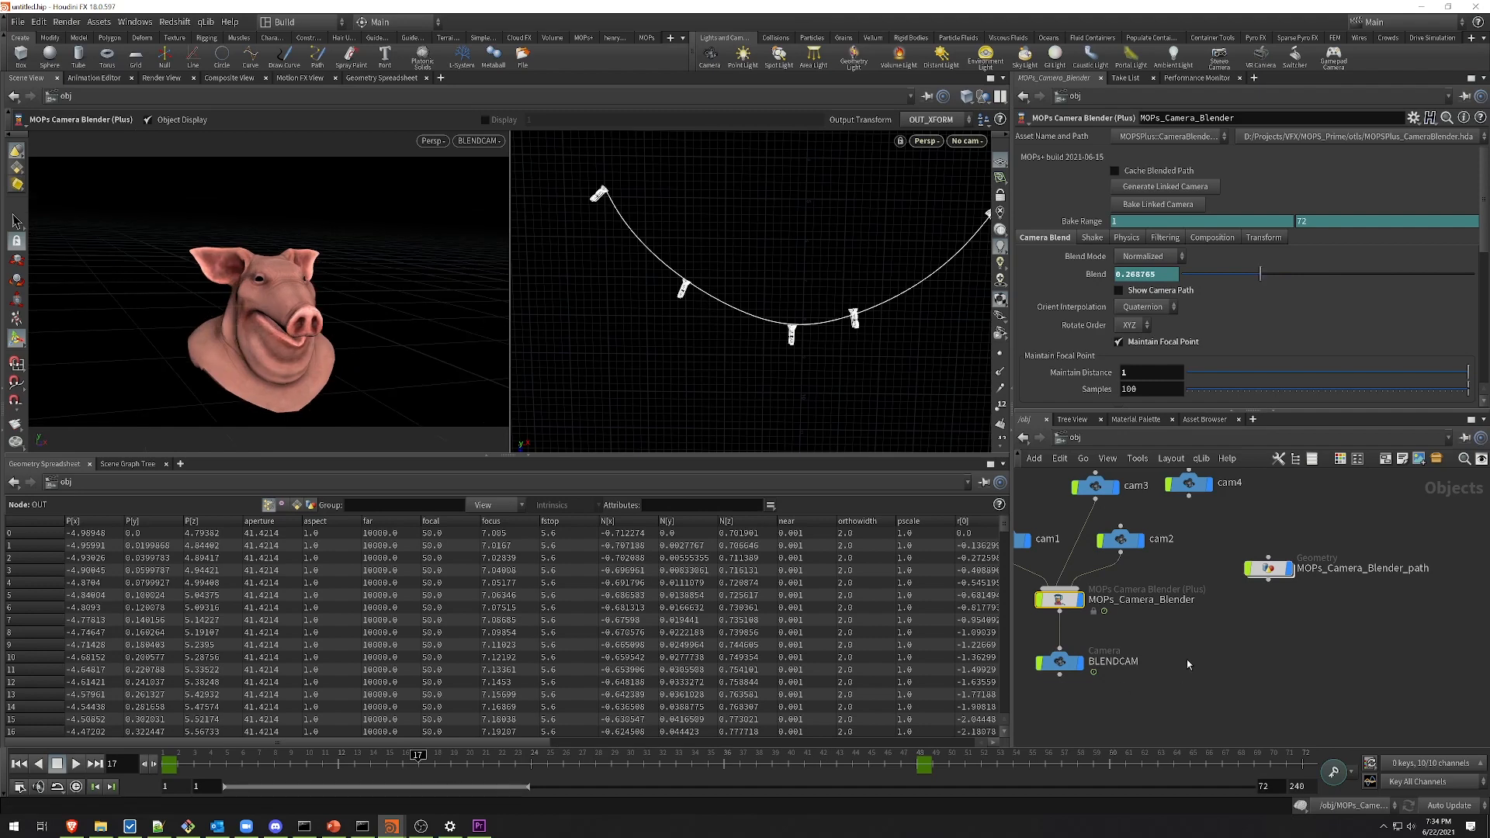
Step: Switch the Blend Mode to Camera Index, scrub to frame 49 and inspect where the camera sits on the path
left_click(1134, 259)
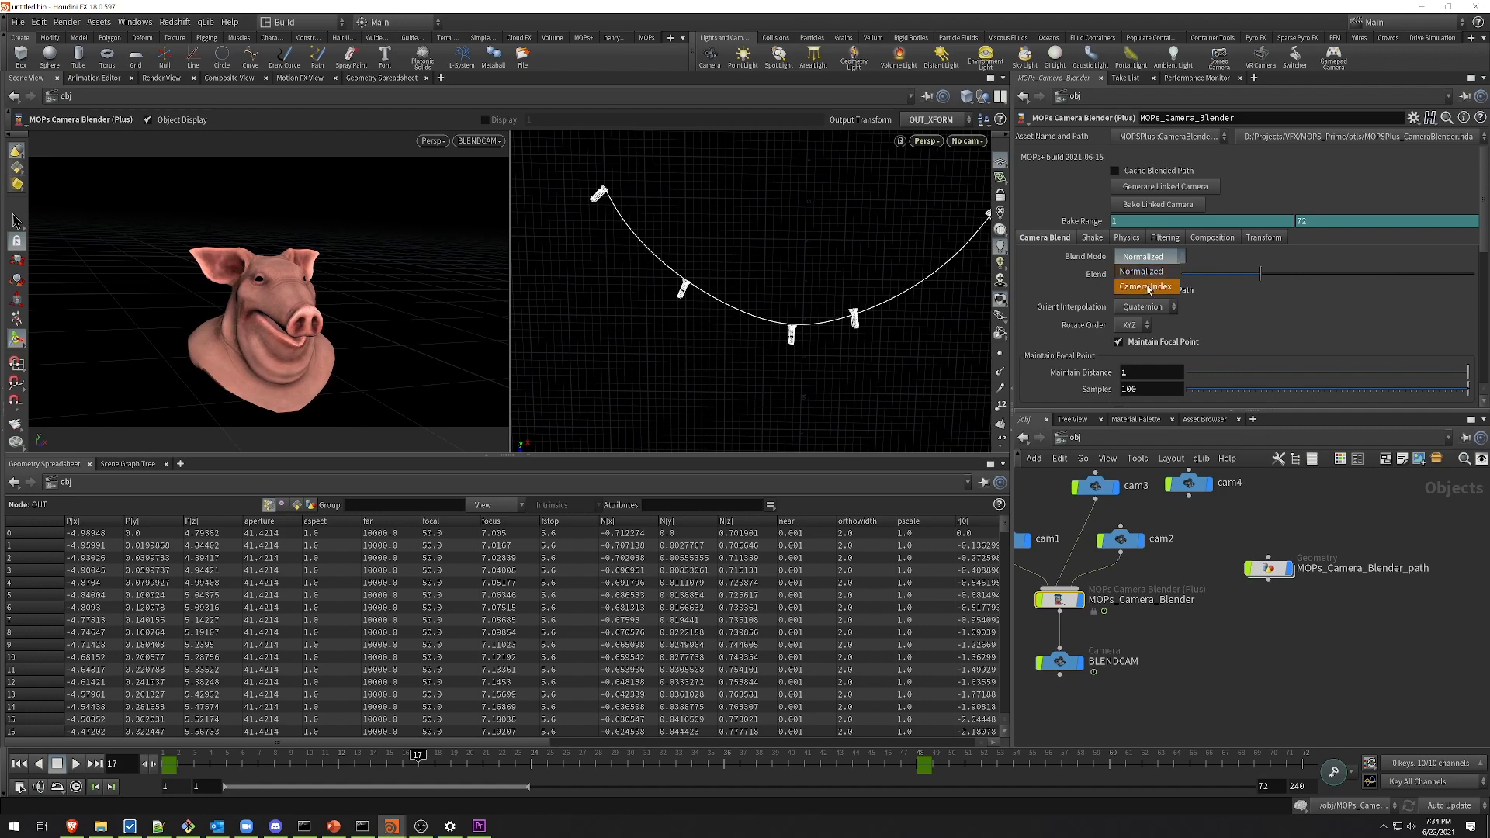
left_click(1142, 274)
left_click_drag(165, 766, 939, 794)
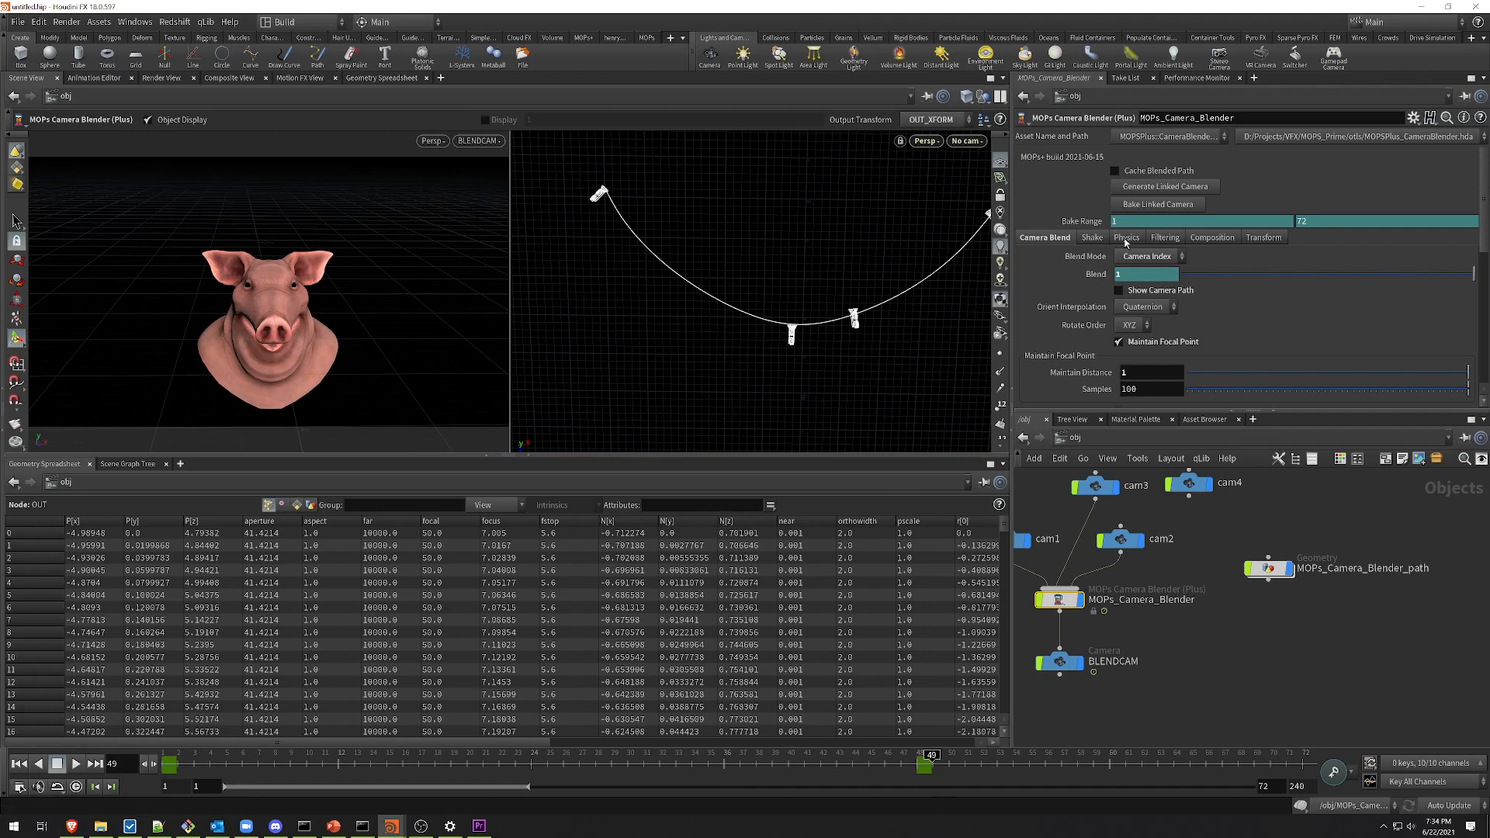
left_click_drag(914, 332, 844, 355, "alt")
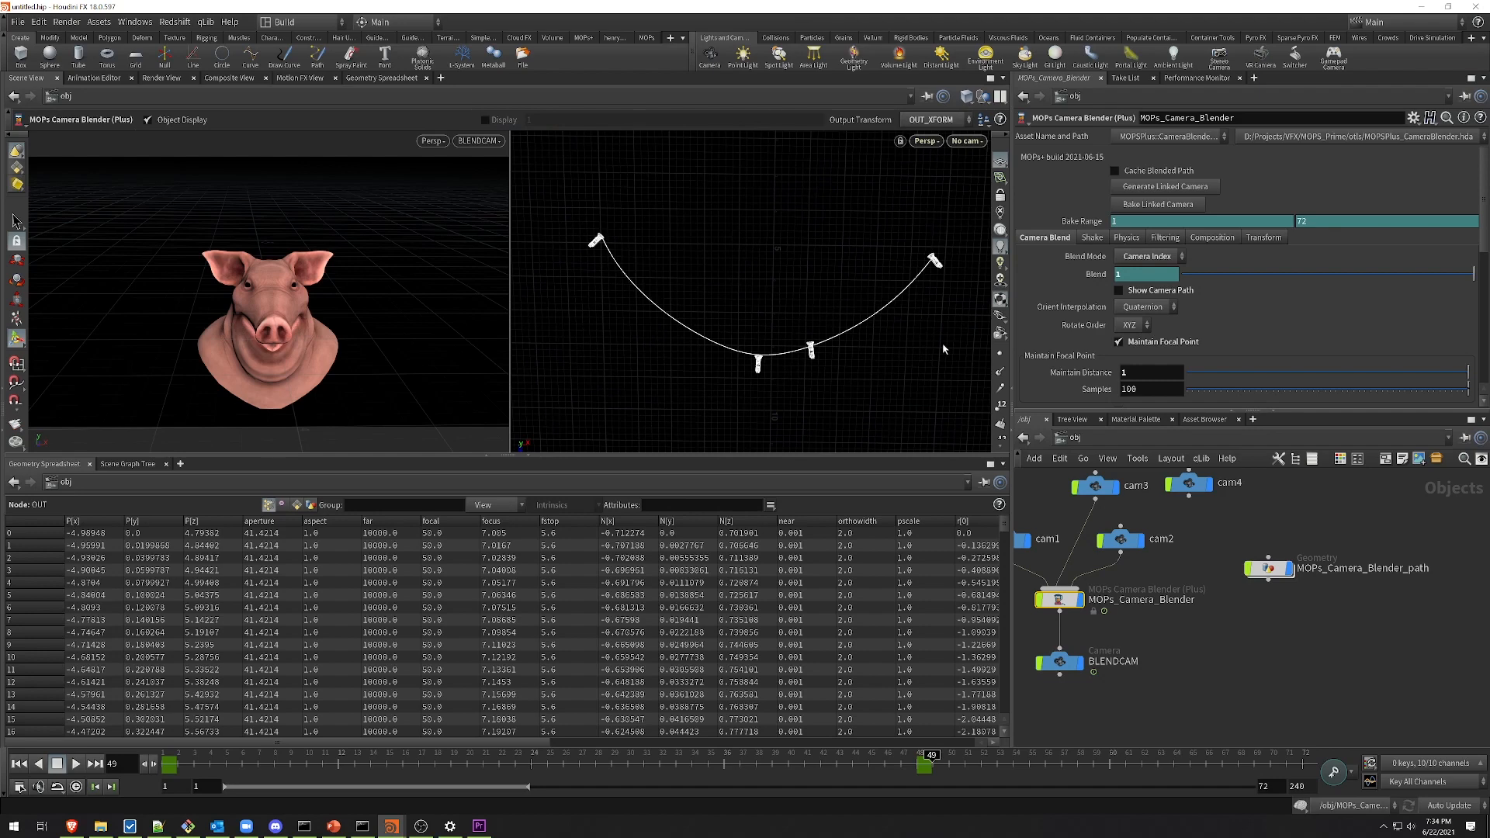
Step: Set the Blend value to 2 at the frame 48 keyframe and scrub to check the move
key("Left")
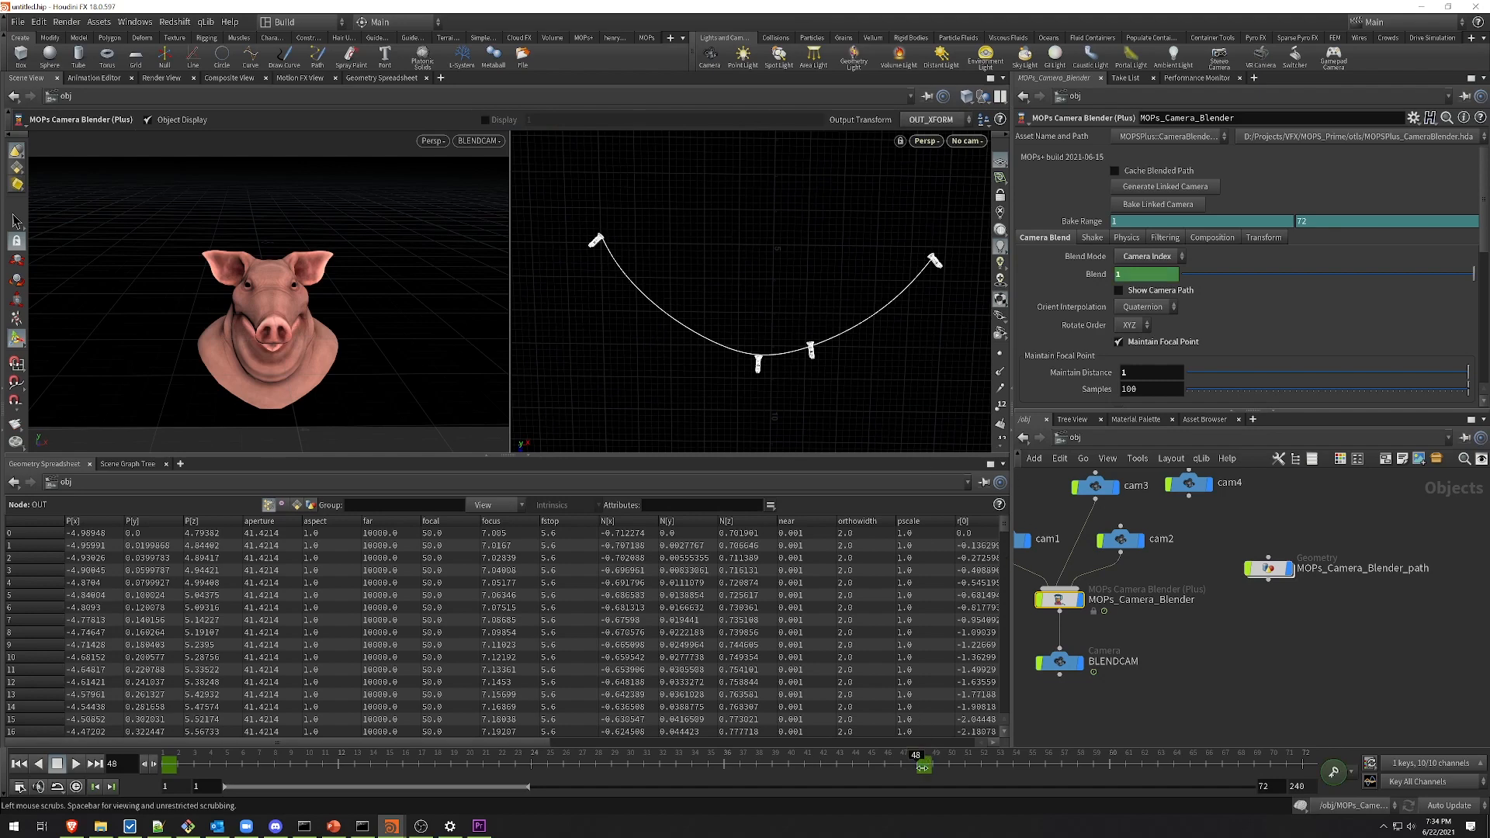
left_click_drag(1128, 279, 1104, 281)
type("2")
key("Return")
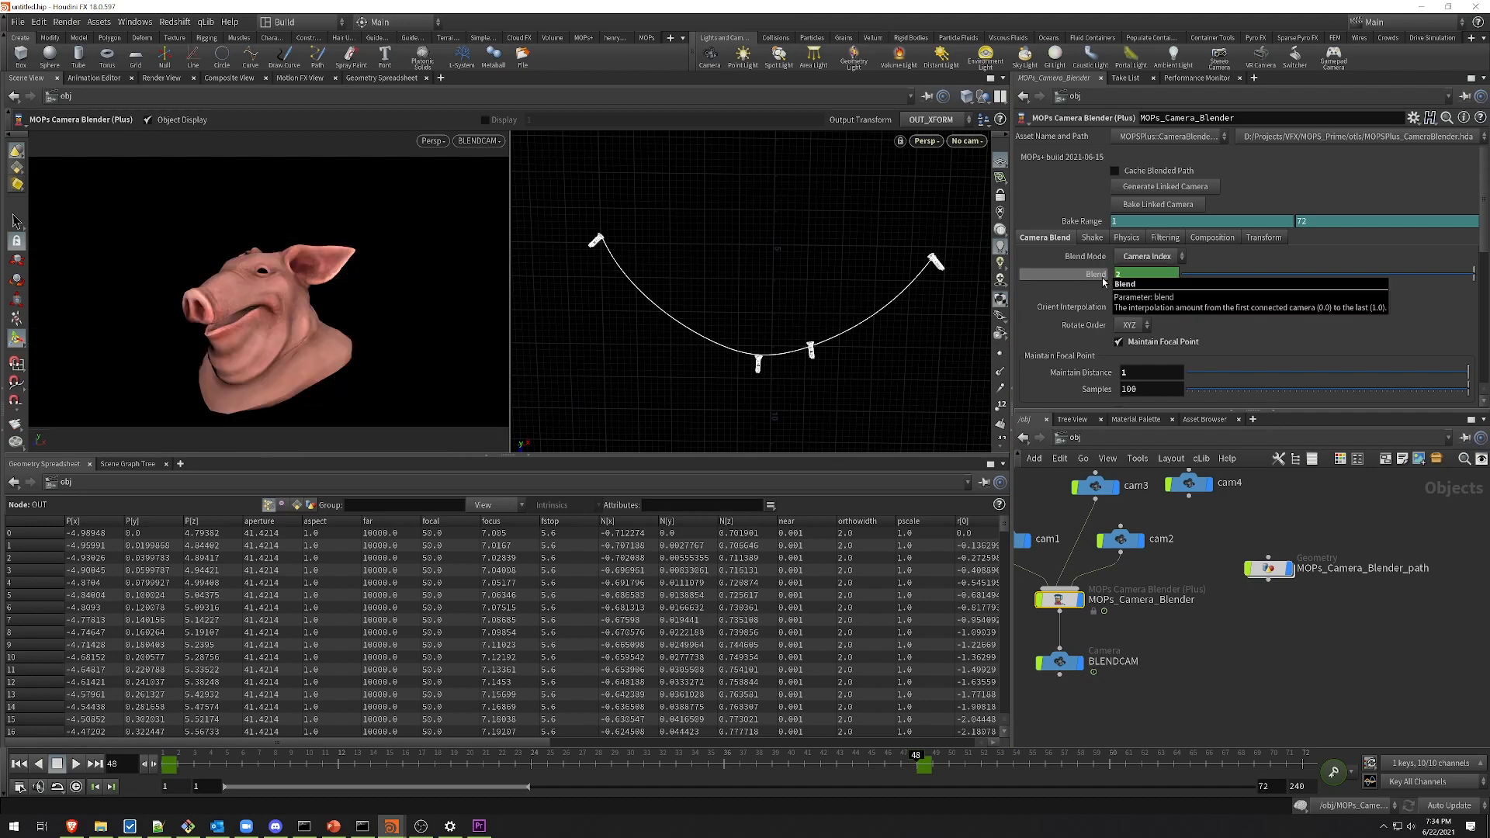
left_click_drag(900, 757, 917, 795)
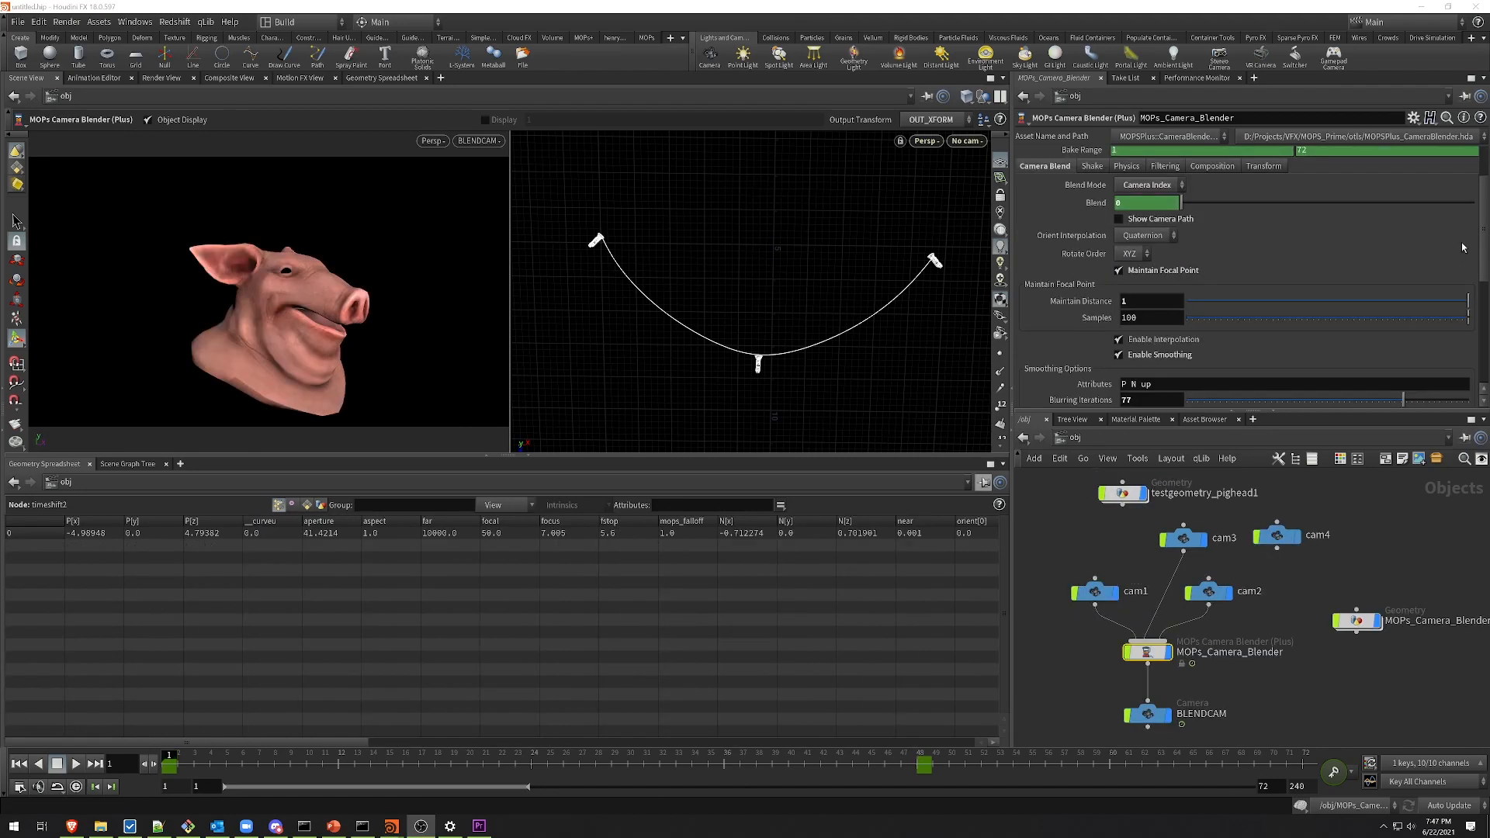
Step: Enable Camera Shake on MOPs_Camera_Blender and scrub the first frames to preview the shake
left_click(1092, 166)
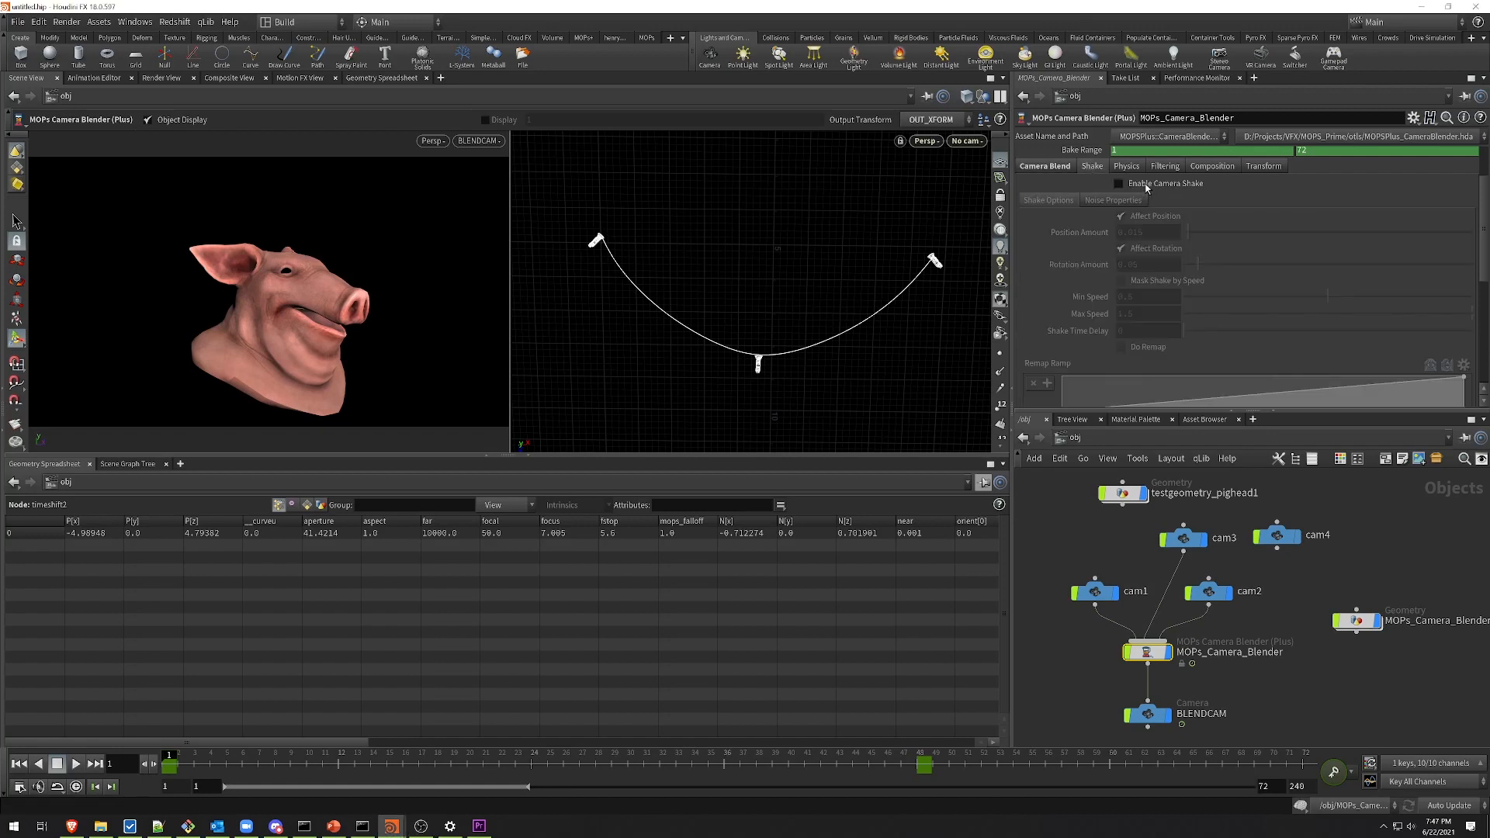
left_click(1118, 184)
left_click_drag(171, 767, 155, 793)
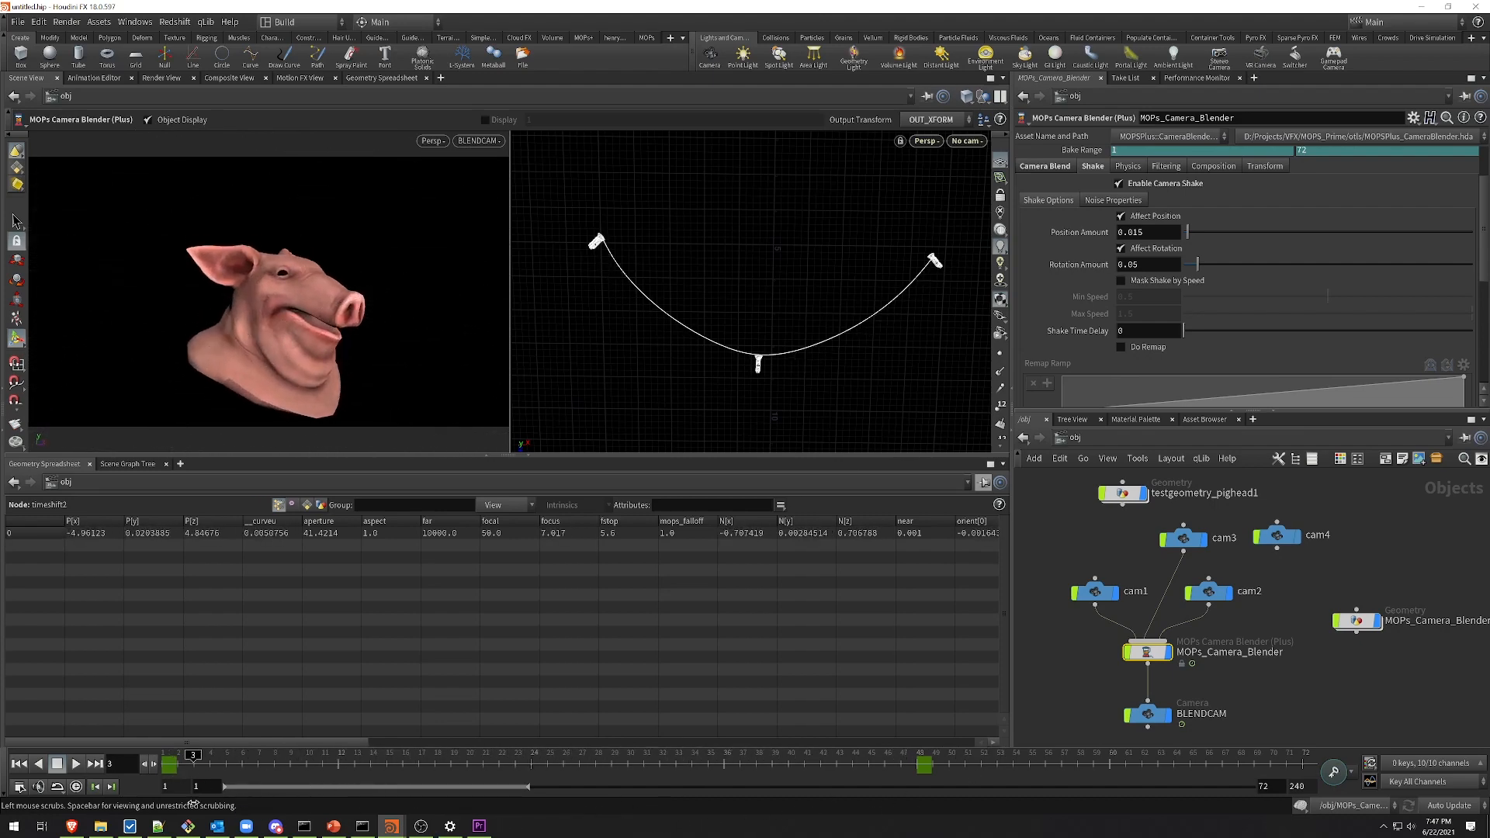
Step: Enable Mask Shake by Speed with a Min Speed of 5 and a Max Speed of 10
left_click(1166, 281)
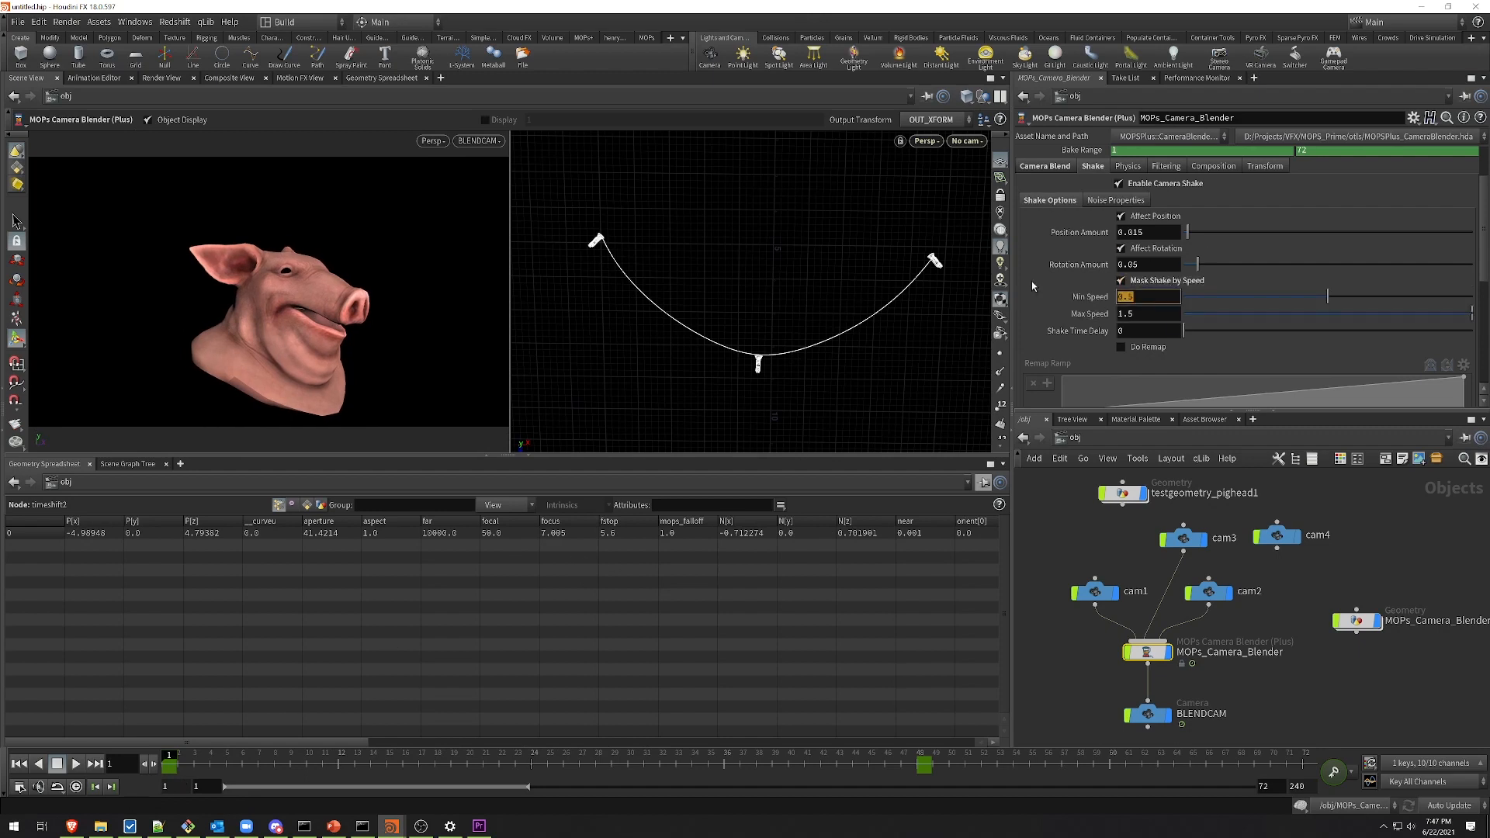
type("5")
key("Tab")
type("10")
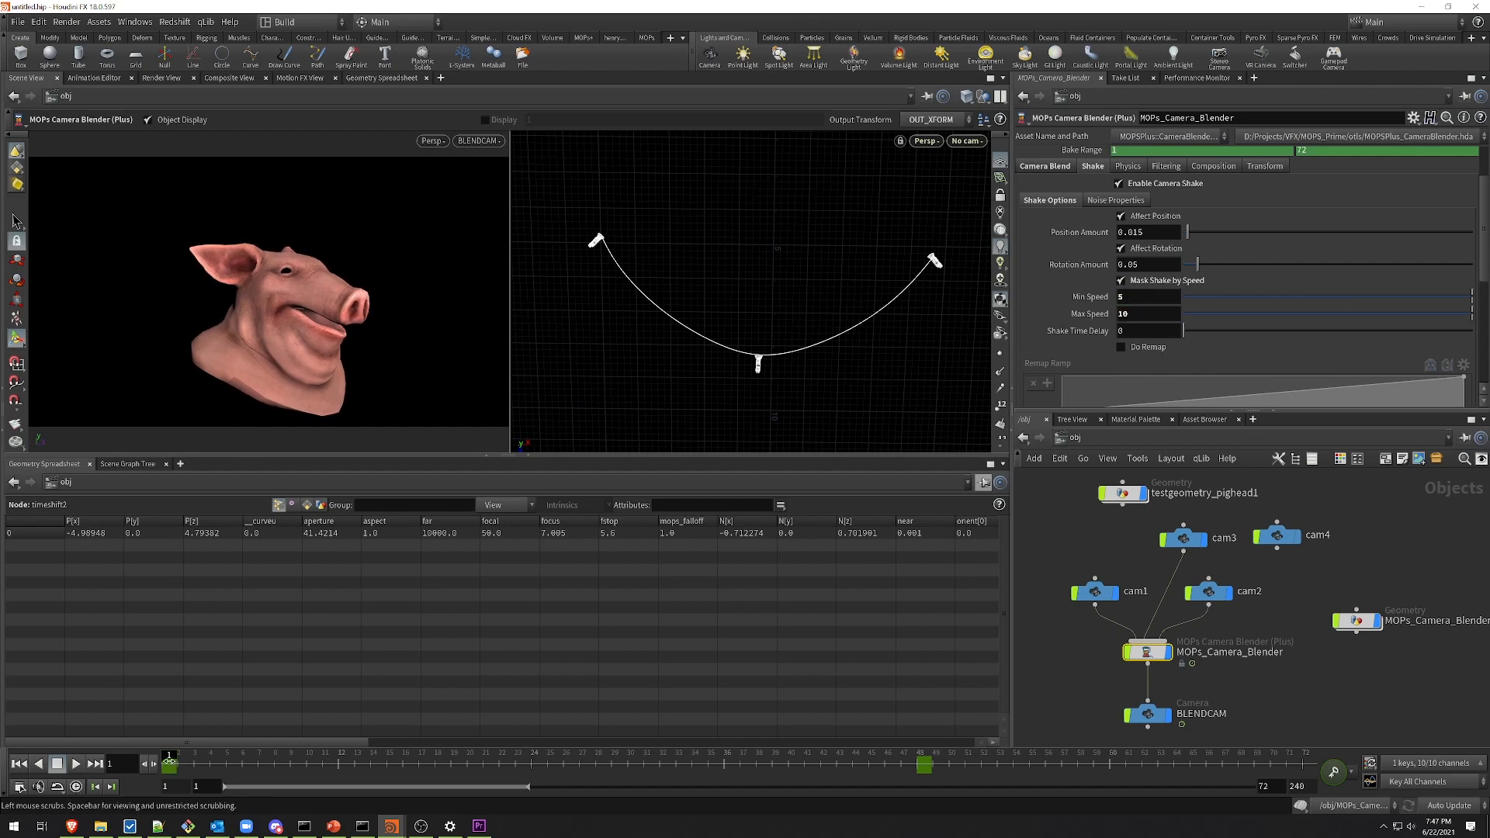
Step: Scrub through the move to preview the speed-masked shake and enable Use Rest Attribute in the shake's noise properties
mouse_move(171, 761)
left_mouse_down()
mouse_move(721, 791)
mouse_move(172, 814)
mouse_move(551, 831)
mouse_move(996, 791)
left_mouse_up()
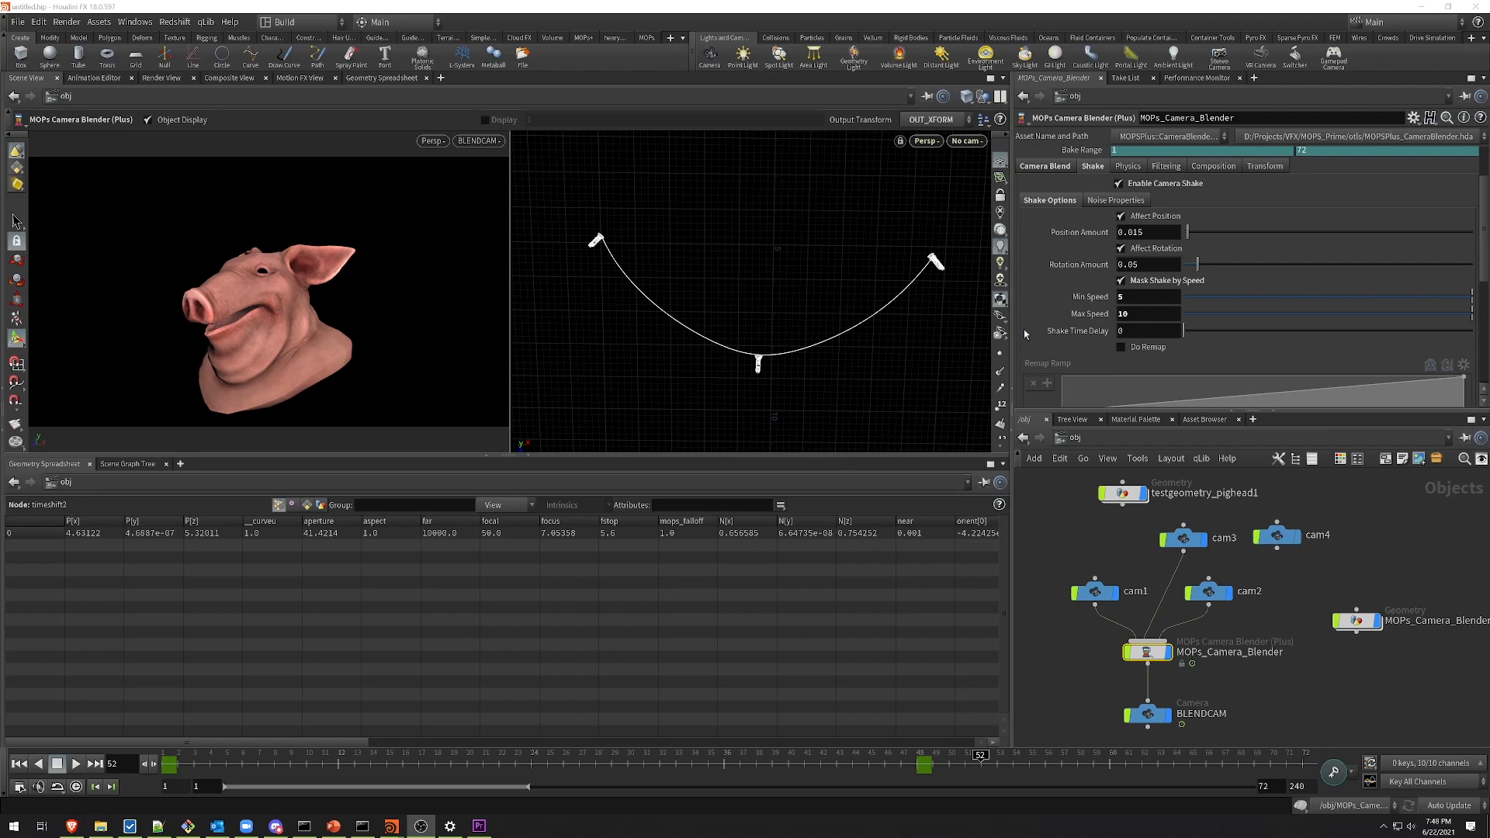
left_click(1114, 201)
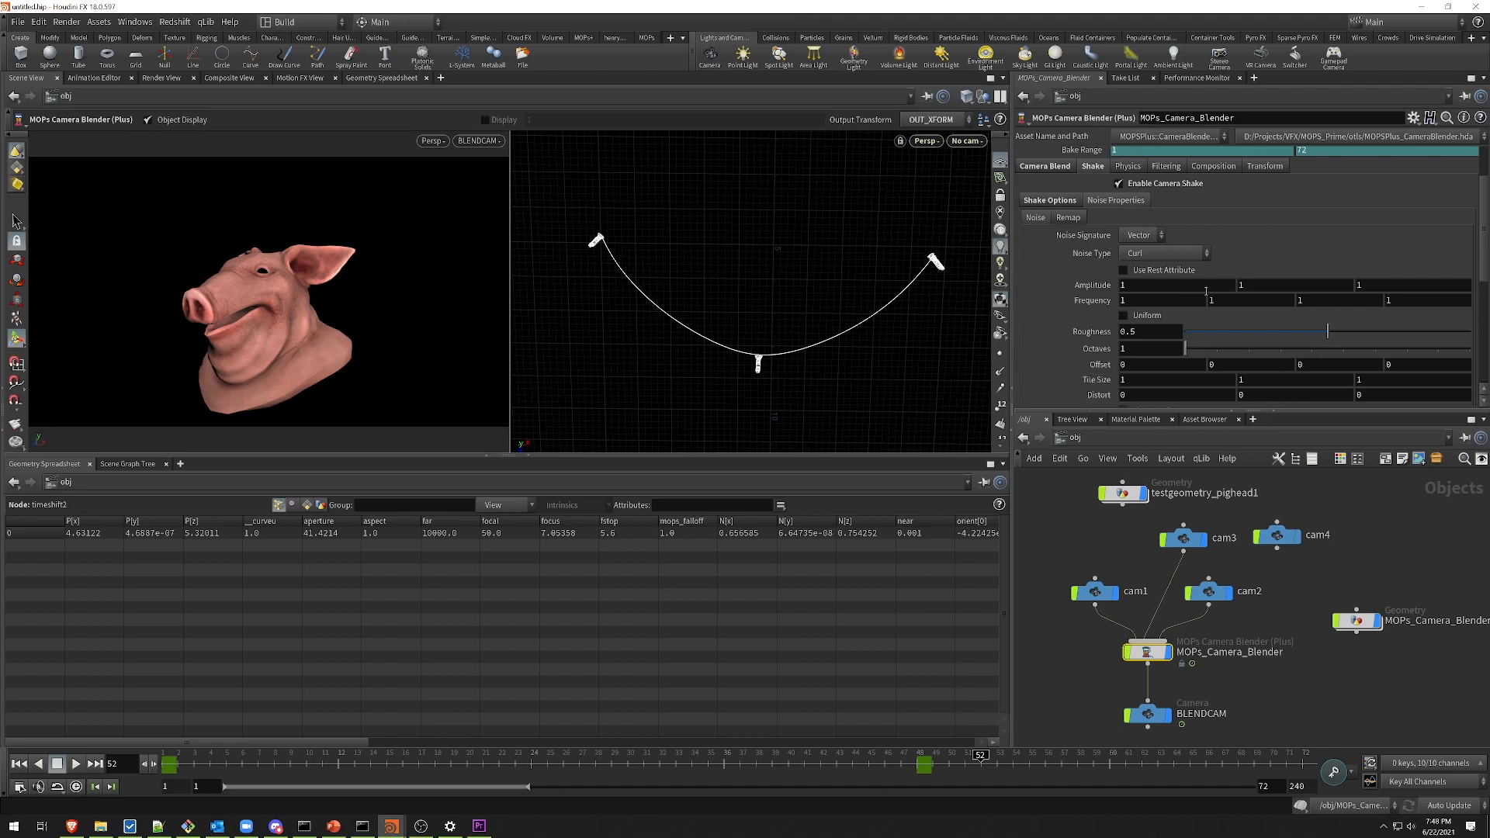
left_click(1153, 273)
mouse_move(260, 764)
left_mouse_down()
mouse_move(698, 780)
mouse_move(341, 797)
mouse_move(764, 797)
mouse_move(885, 768)
mouse_move(233, 775)
mouse_move(481, 764)
mouse_move(273, 764)
left_mouse_up()
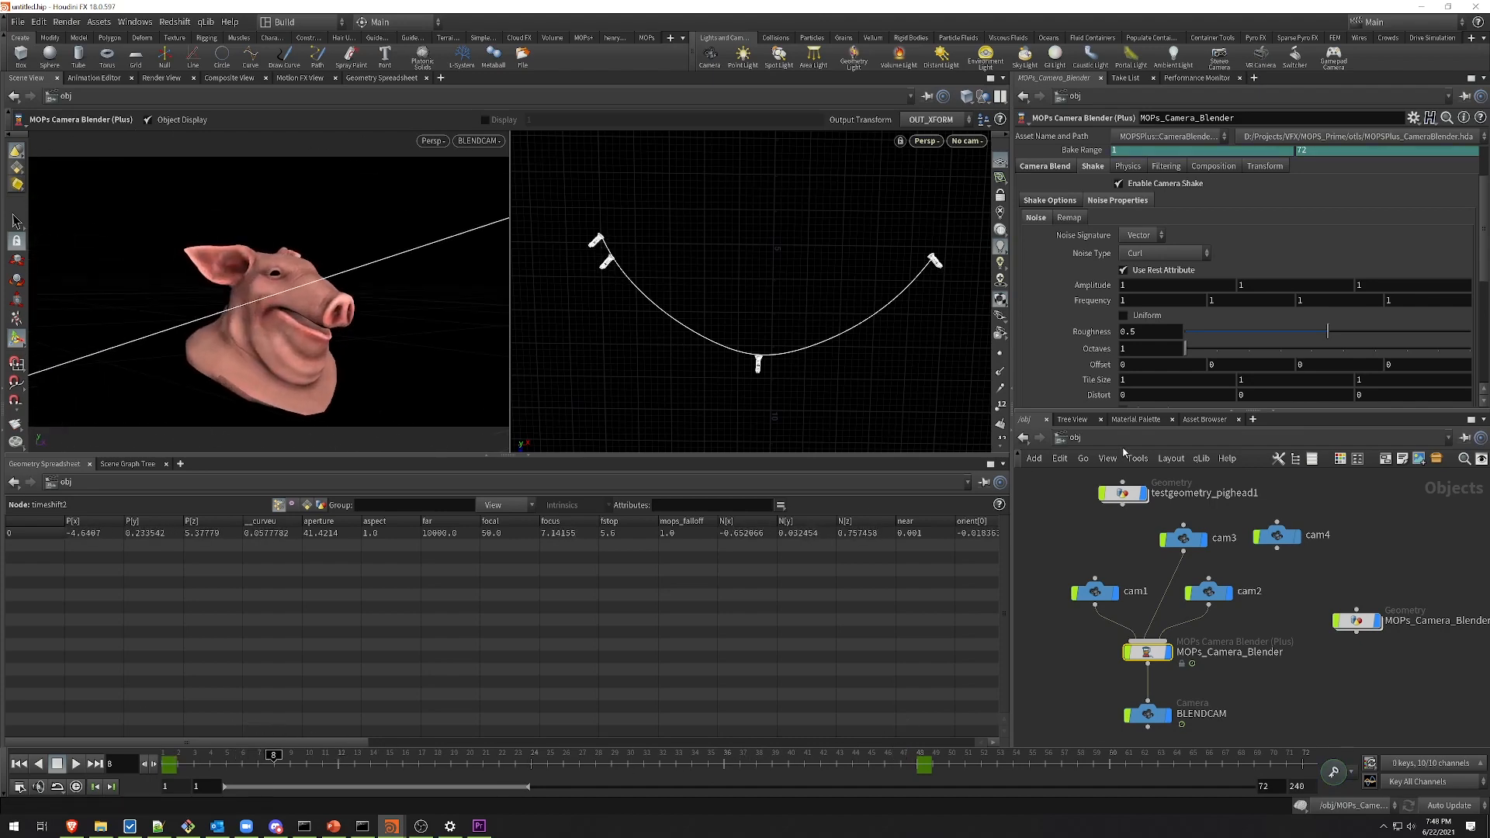
Step: Make the shake noise Time Varying with a Time Scale of 10
scroll(1141, 332, "down", 4)
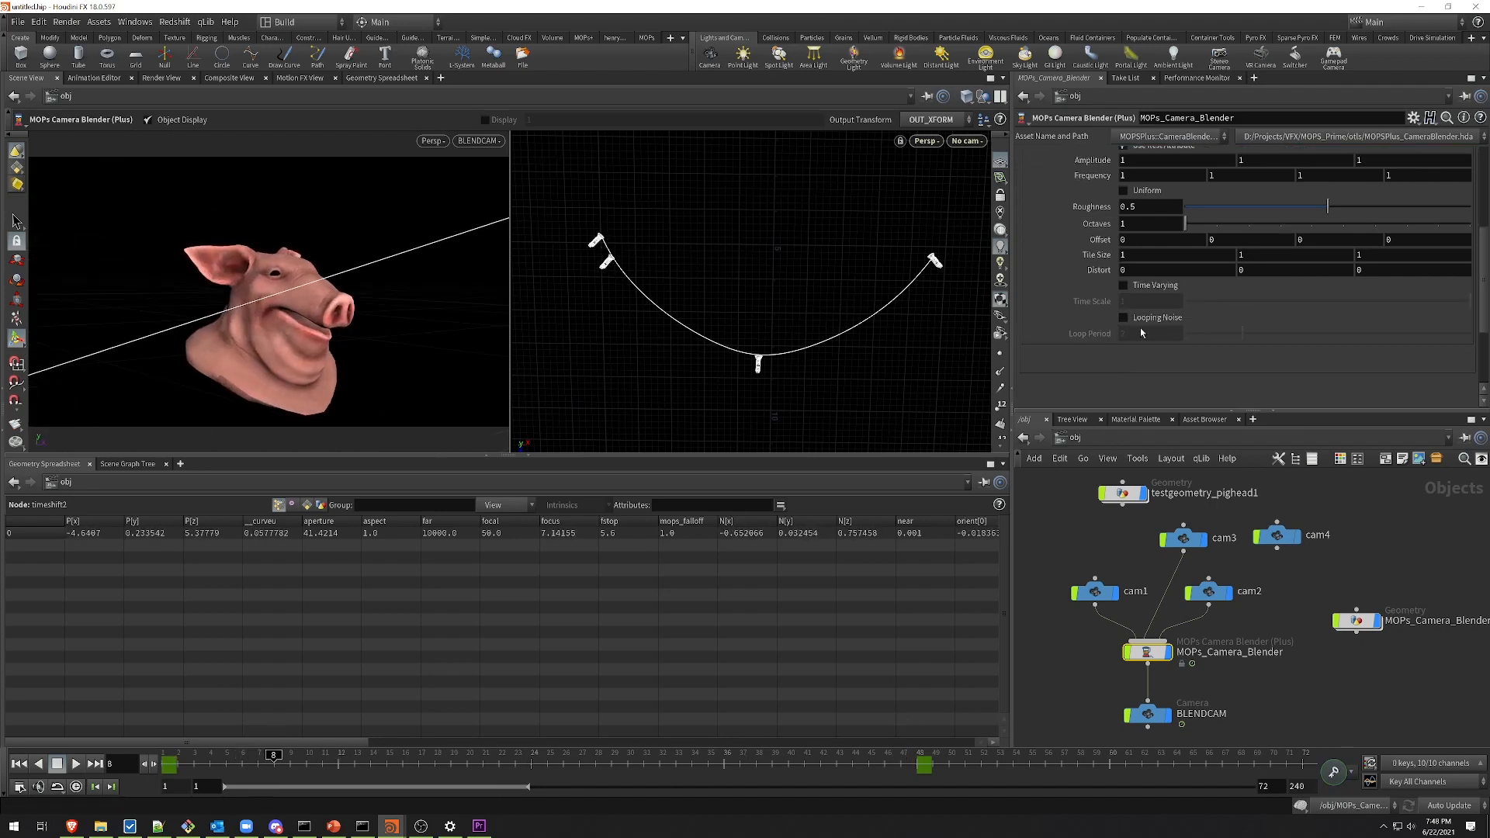
left_click(1156, 287)
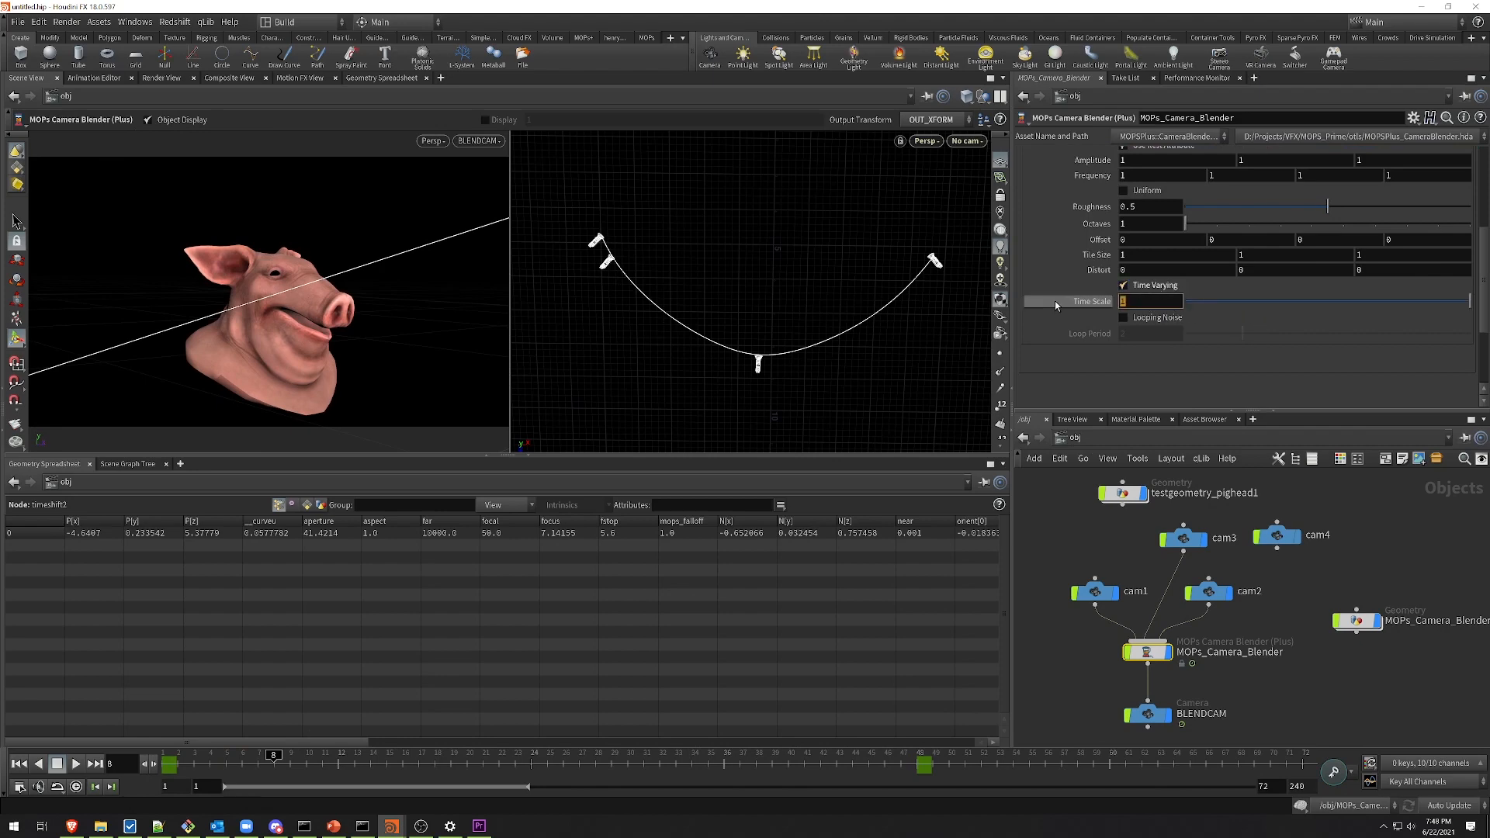
type("10")
key("Return")
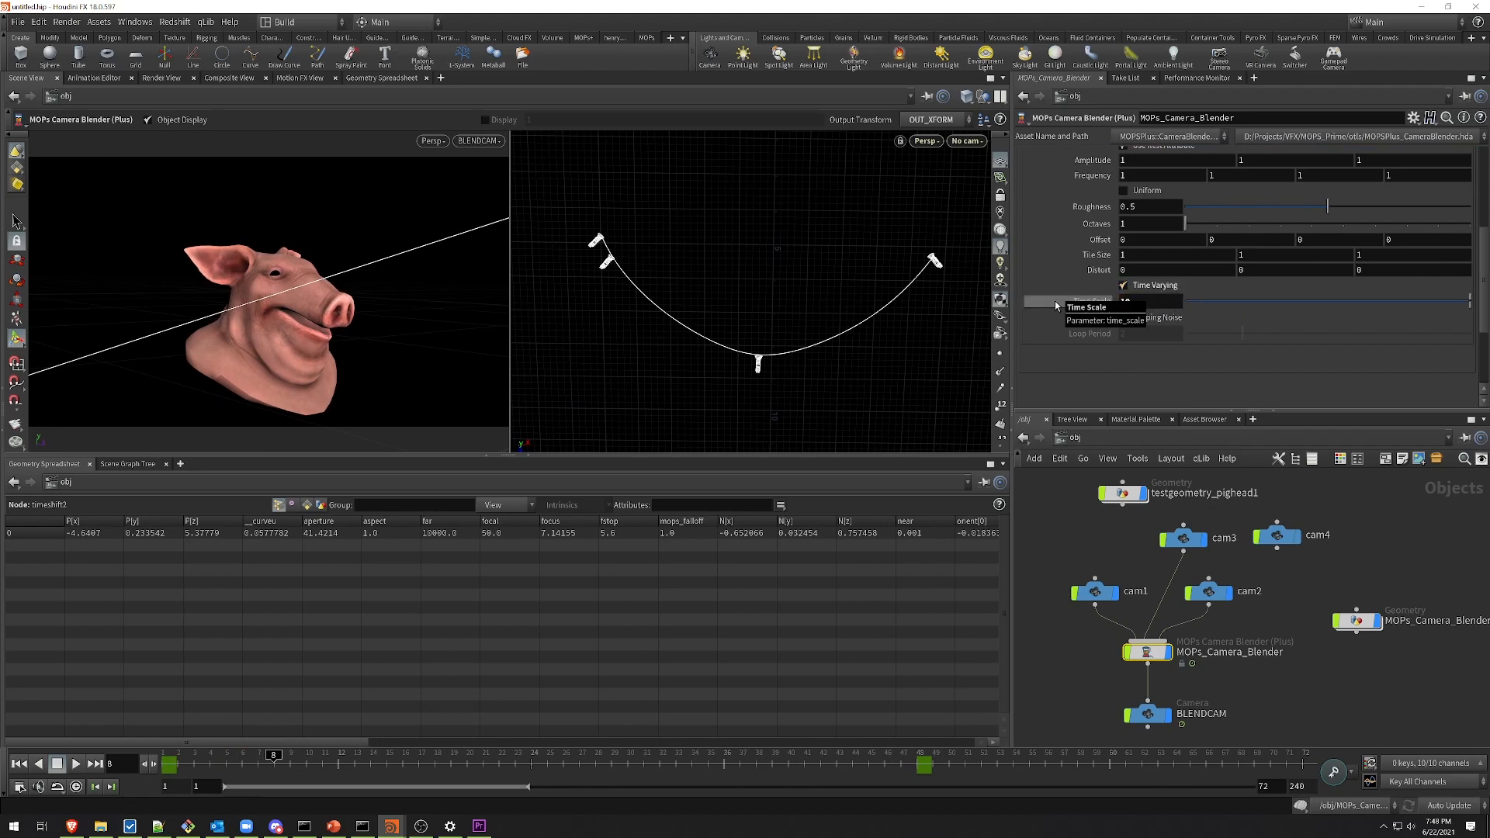
Step: Set the Shake Time Delay to 12 and scrub from frame 1 to preview the delayed shake
left_click_drag(172, 764, 170, 733)
scroll(1053, 290, "up", 5)
left_click(1049, 253)
scroll(1094, 275, "down", 2)
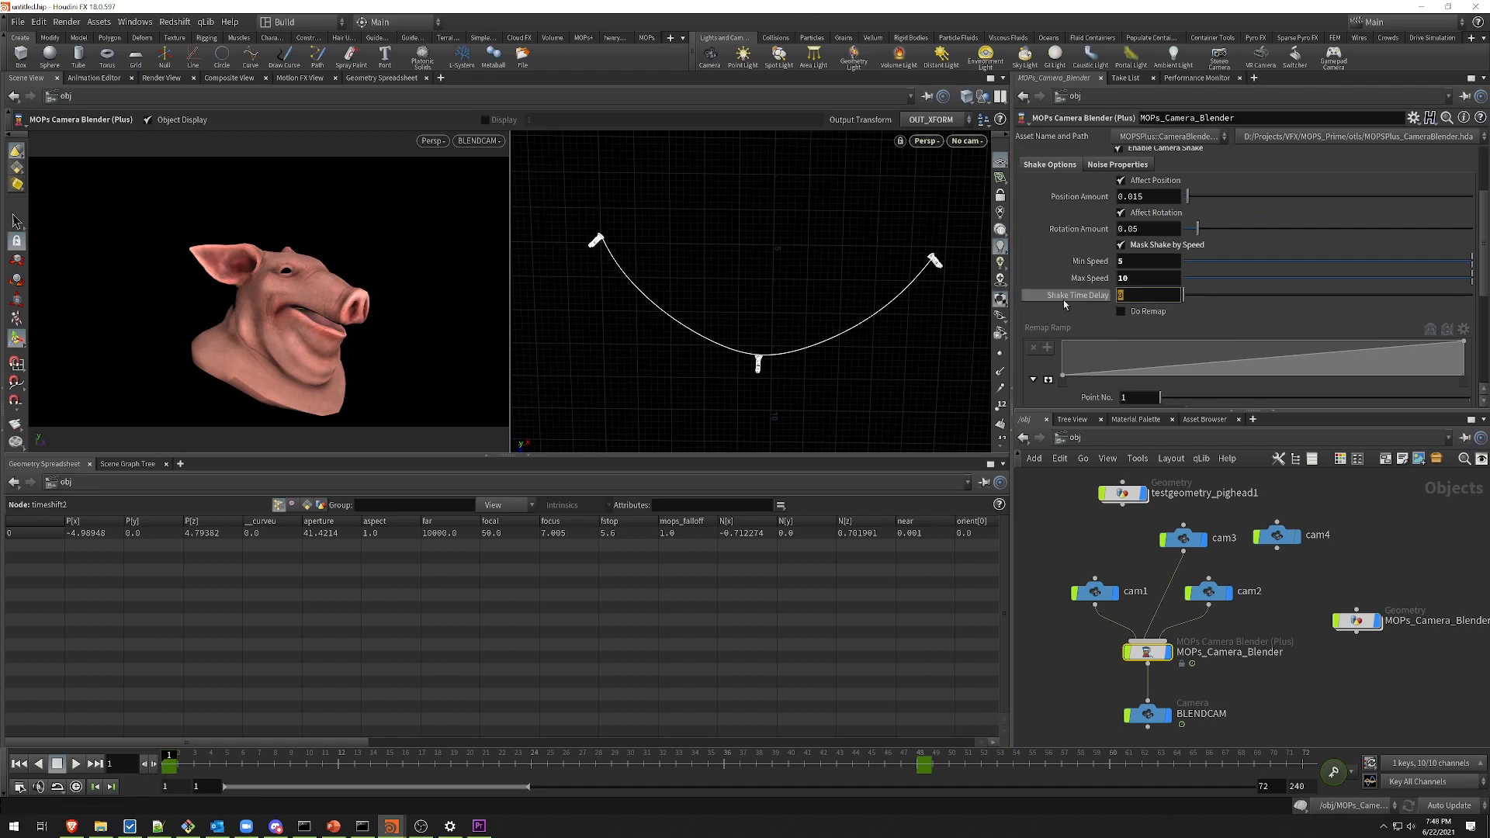
mouse_move(1065, 304)
type("2")
key("Return")
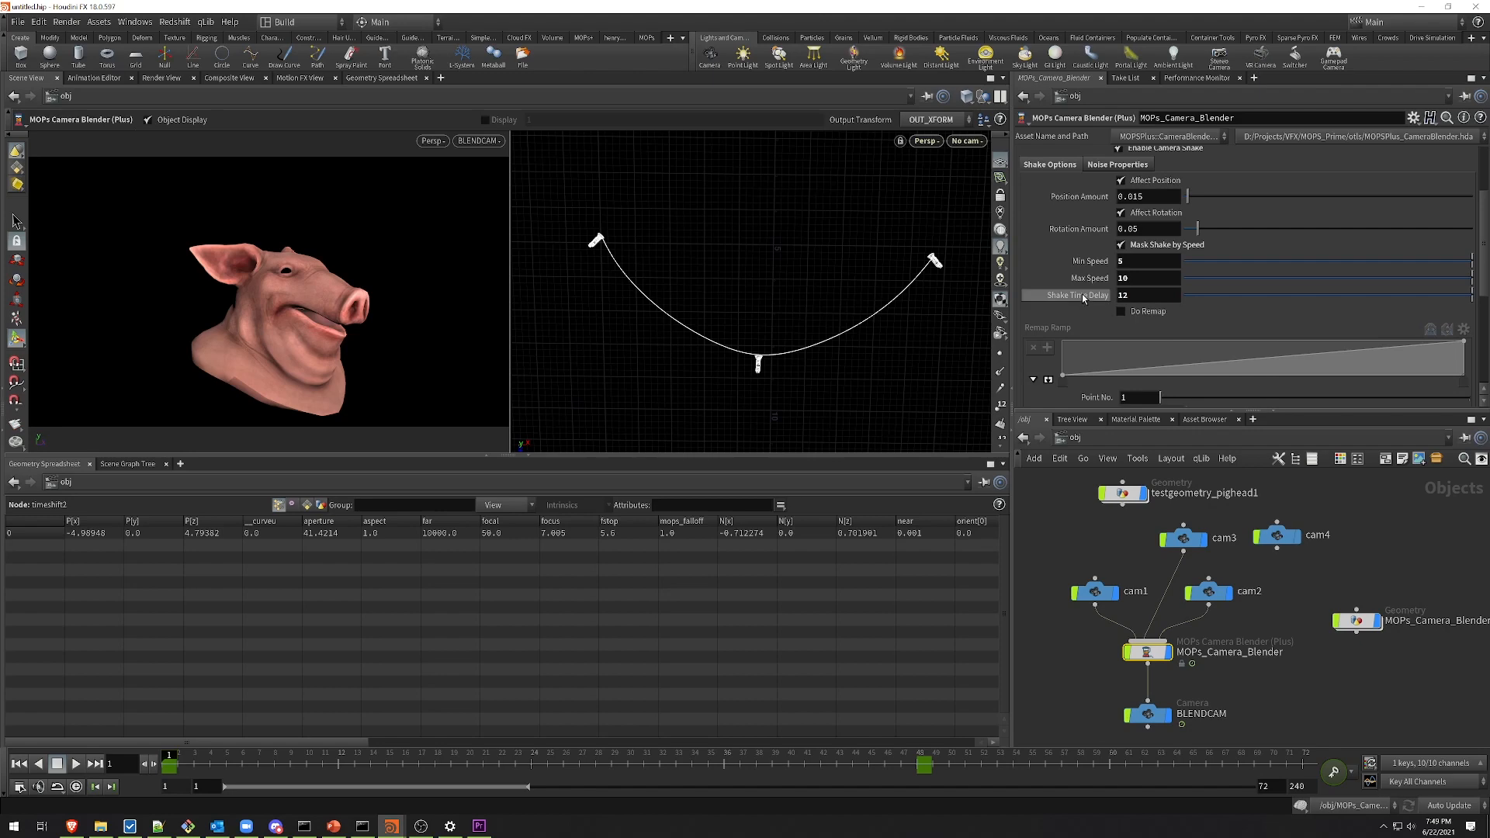
left_click_drag(206, 764, 530, 837)
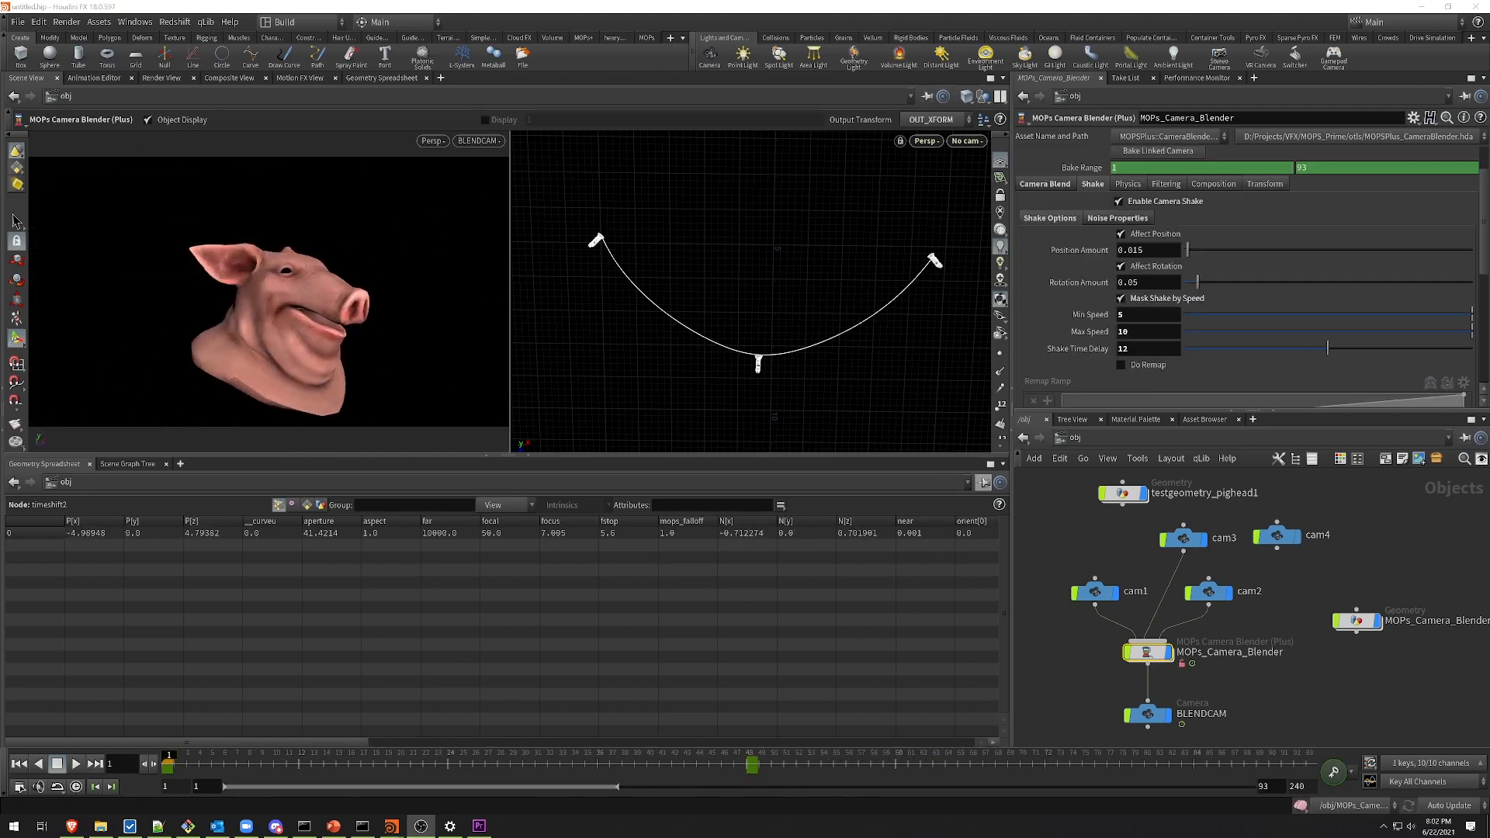
Step: Disable Camera Shake, enable Filtering with Channel Smoothing, and scrub to frame 27 to check the smoothed move
left_click(1160, 202)
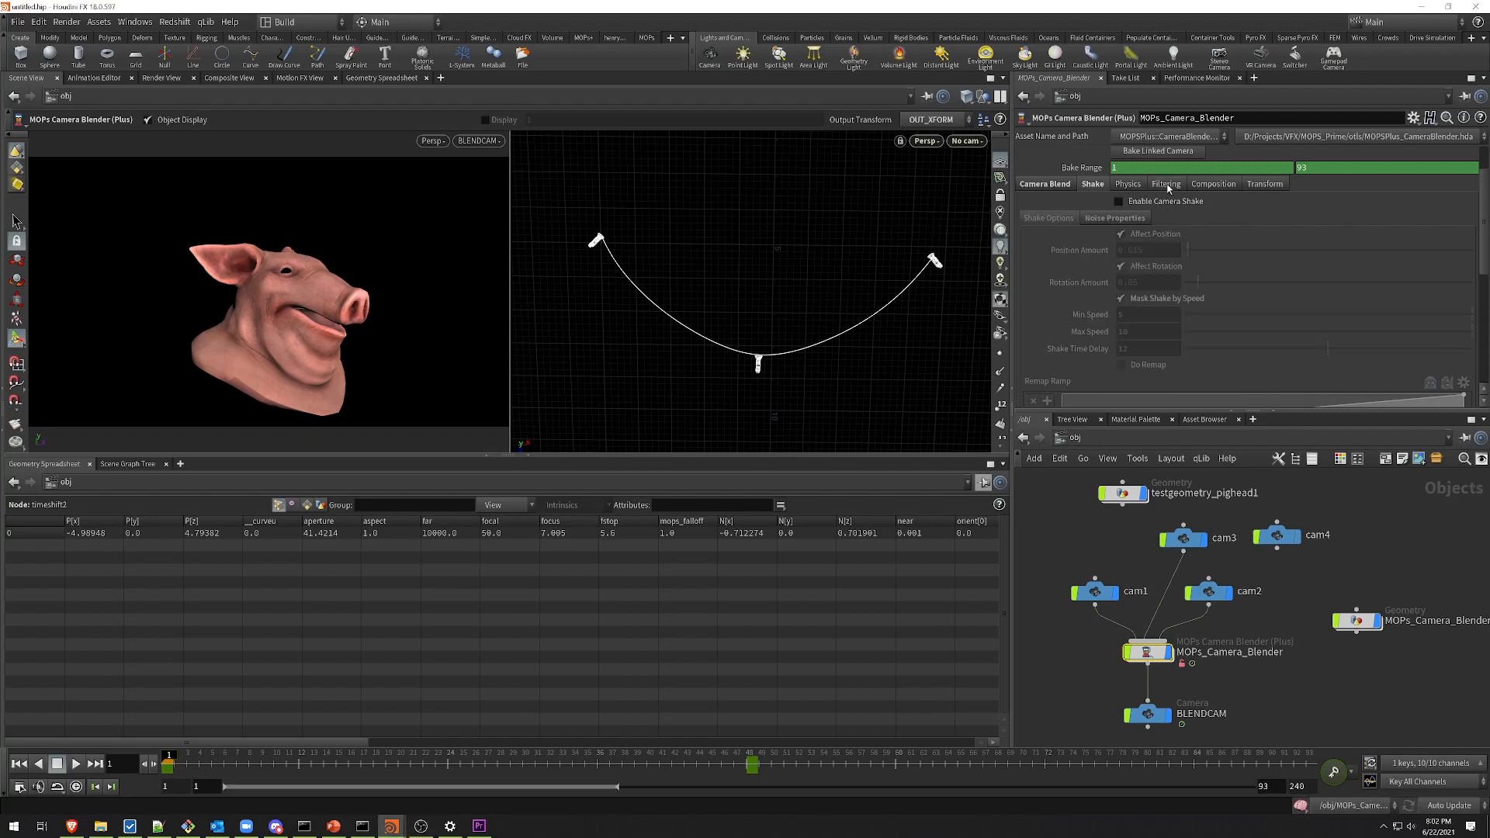
left_click(1166, 184)
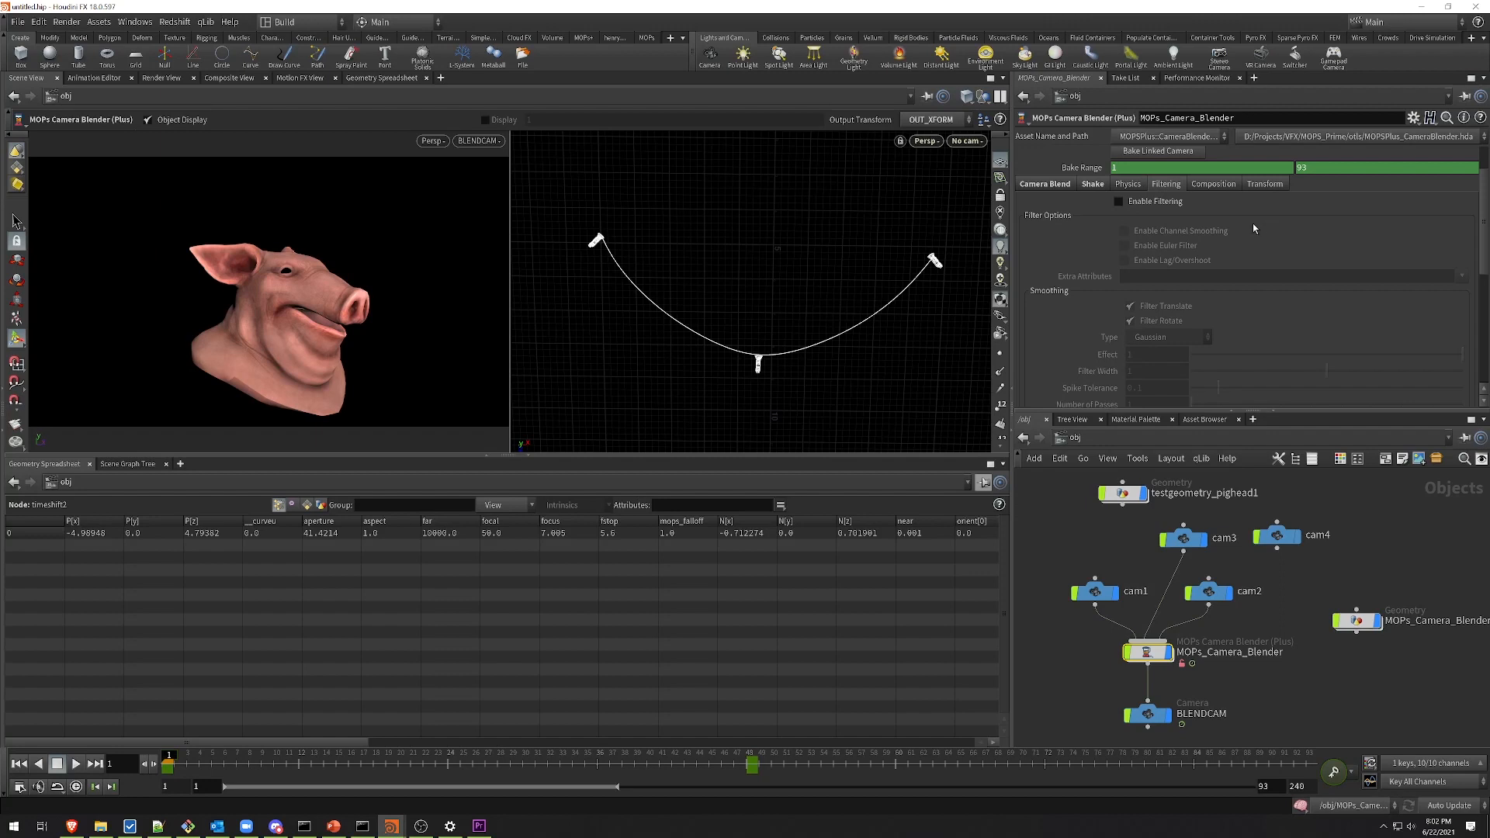
left_click(1163, 232)
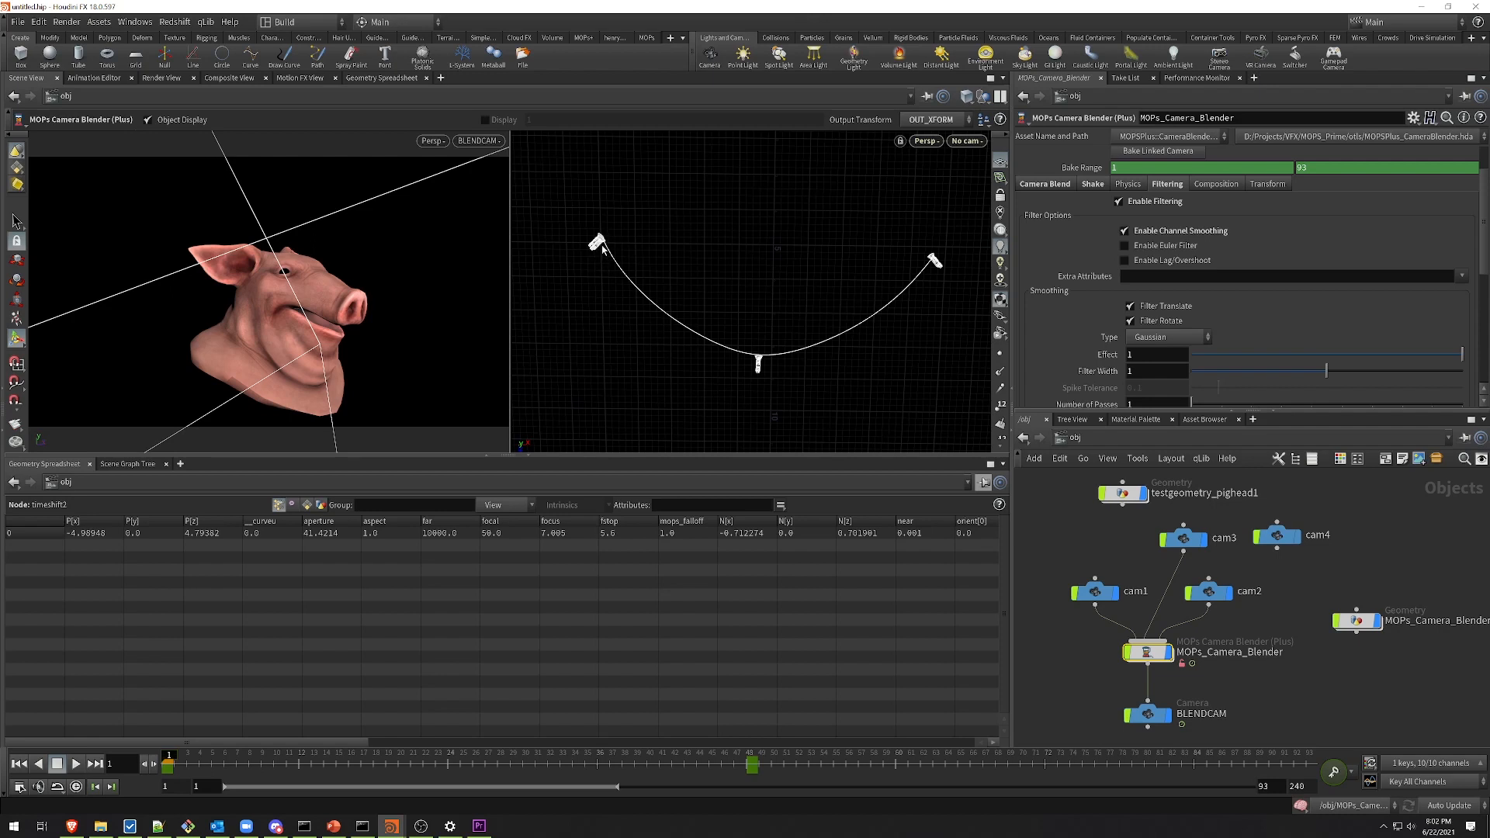
mouse_move(178, 764)
left_mouse_down()
mouse_move(737, 757)
mouse_move(112, 725)
mouse_move(853, 756)
mouse_move(190, 760)
mouse_move(169, 741)
mouse_move(483, 764)
left_mouse_up()
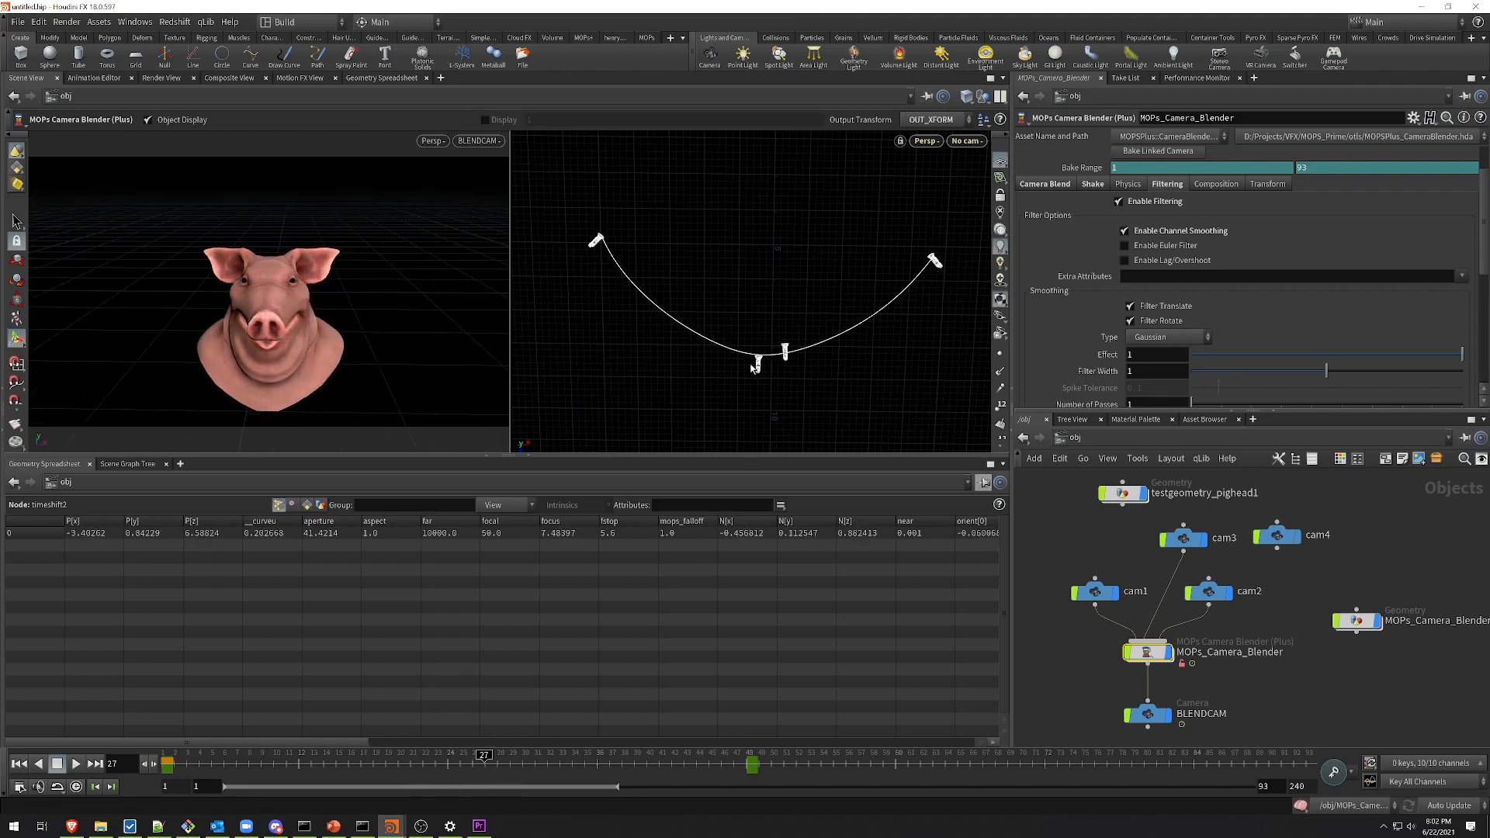
Step: Lower the smoothing Effect to about 0.33 and scrub back to frame 1 to compare the motion
left_click_drag(1430, 361, 1288, 359)
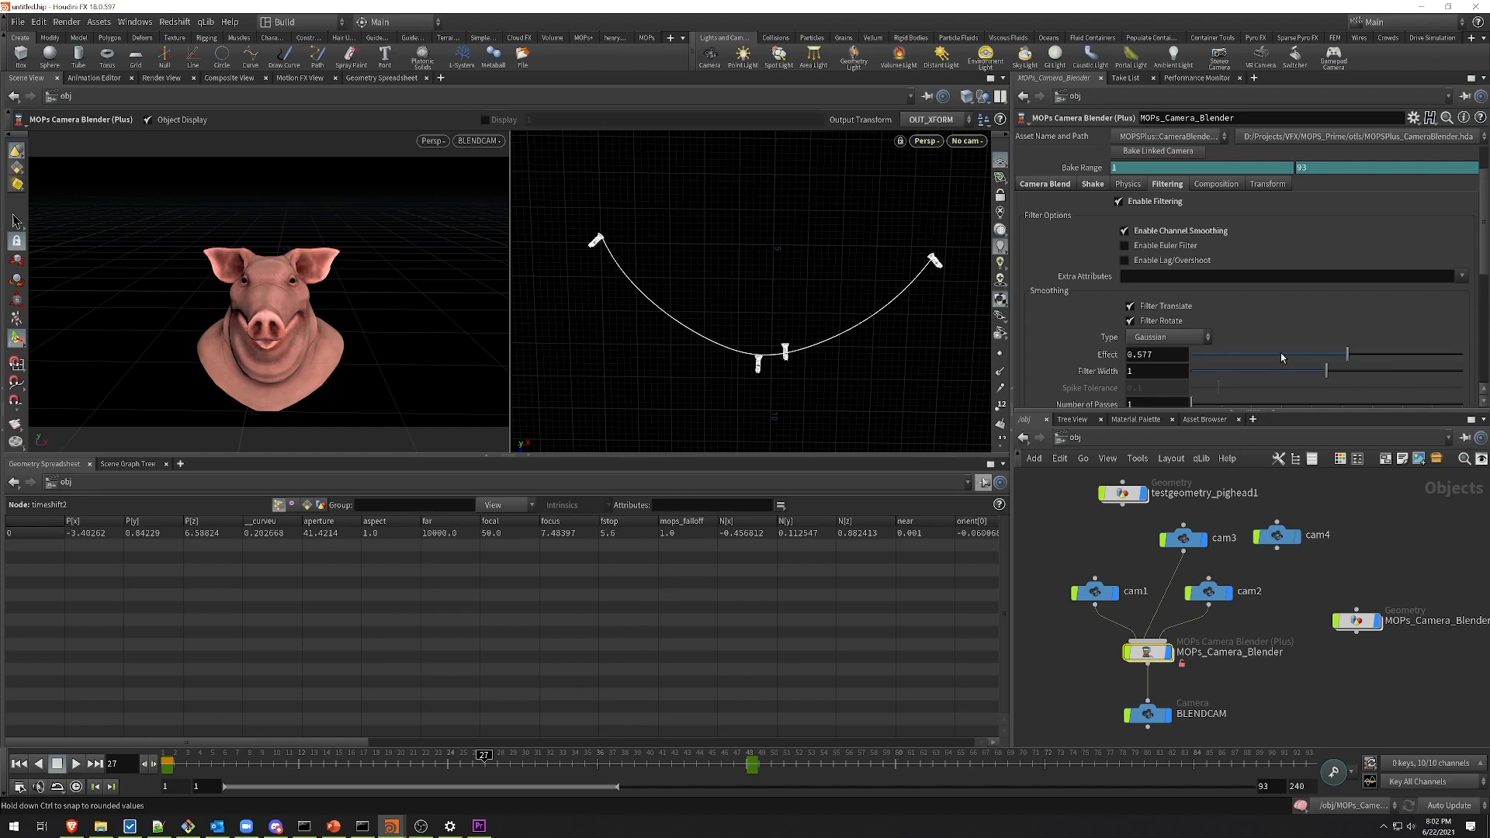
mouse_move(511, 768)
left_mouse_down()
mouse_move(838, 768)
mouse_move(195, 751)
left_mouse_up()
mouse_move(298, 763)
left_mouse_down()
mouse_move(783, 764)
mouse_move(211, 754)
mouse_move(750, 760)
mouse_move(383, 760)
mouse_move(135, 794)
mouse_move(756, 795)
mouse_move(235, 810)
mouse_move(231, 831)
mouse_move(720, 830)
mouse_move(175, 830)
mouse_move(776, 829)
mouse_move(169, 827)
left_mouse_up()
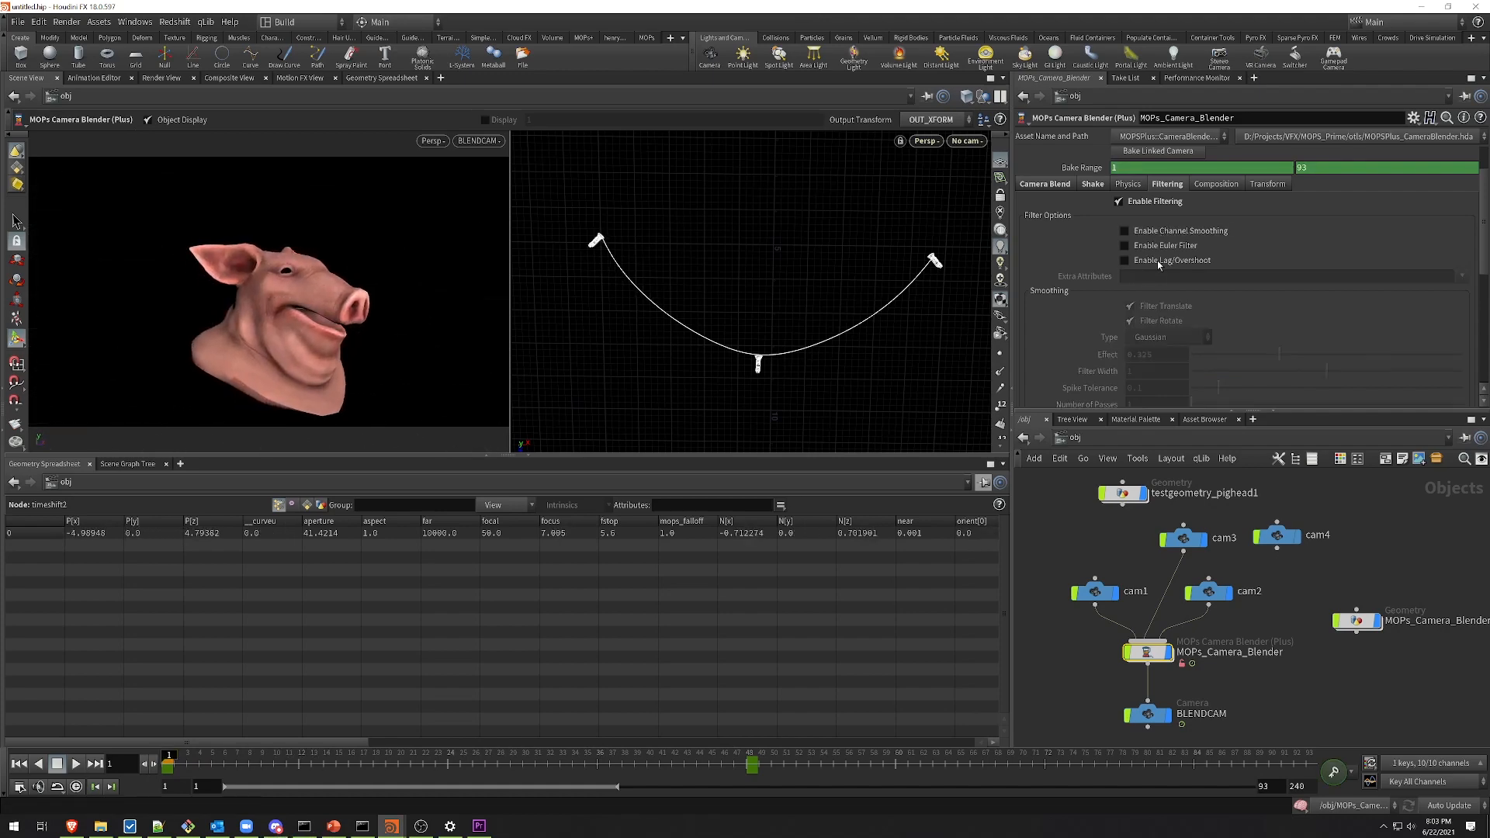
Step: Replace Channel Smoothing with Lag/Overshoot, set both Overshoot values to 0.5, and scrub to frame 49
left_click(1169, 260)
scroll(1326, 277, "down", 5)
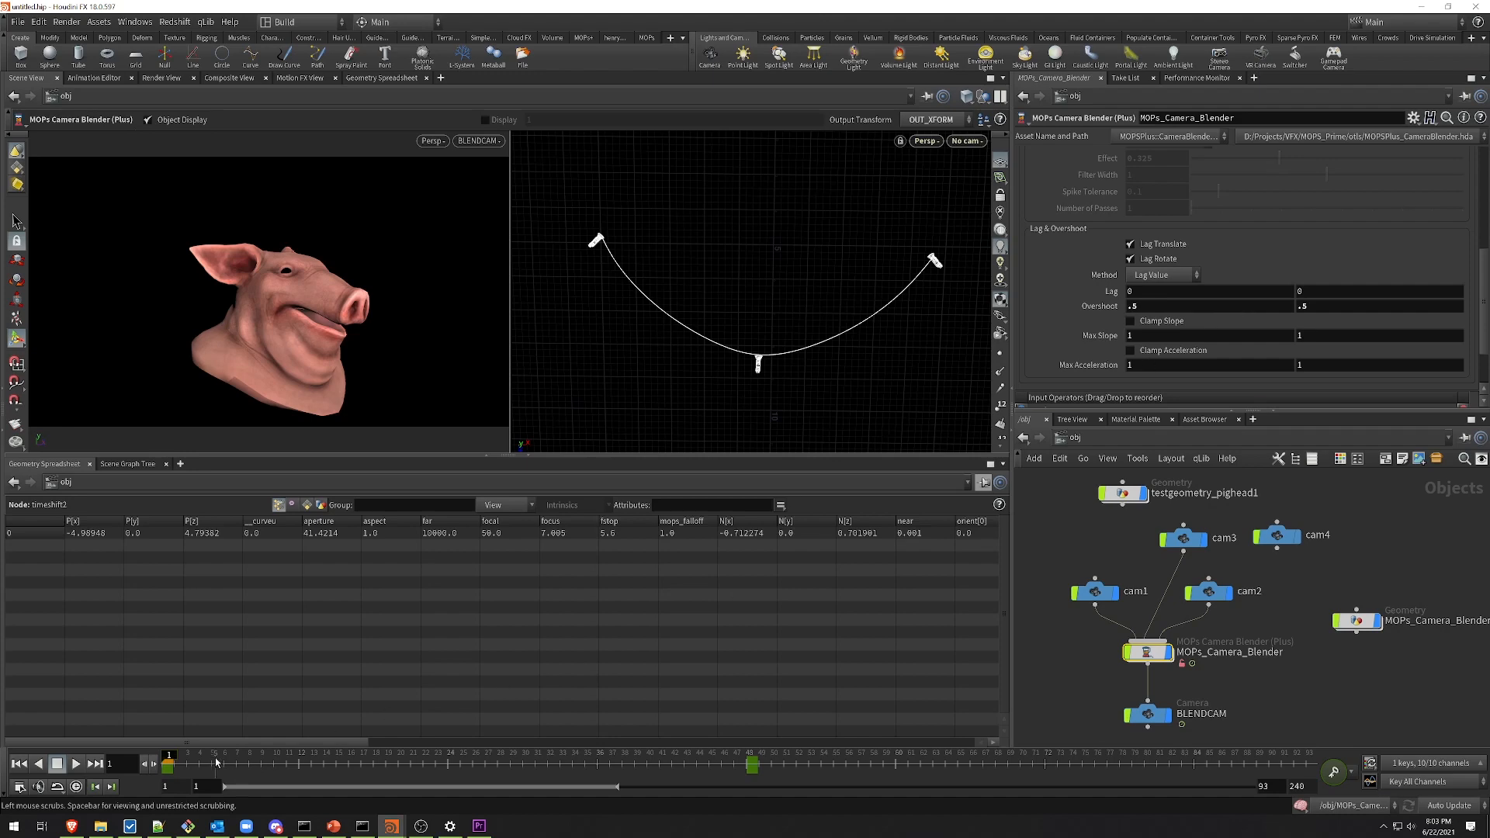
left_click_drag(155, 765, 333, 792)
left_click_drag(413, 797, 735, 835)
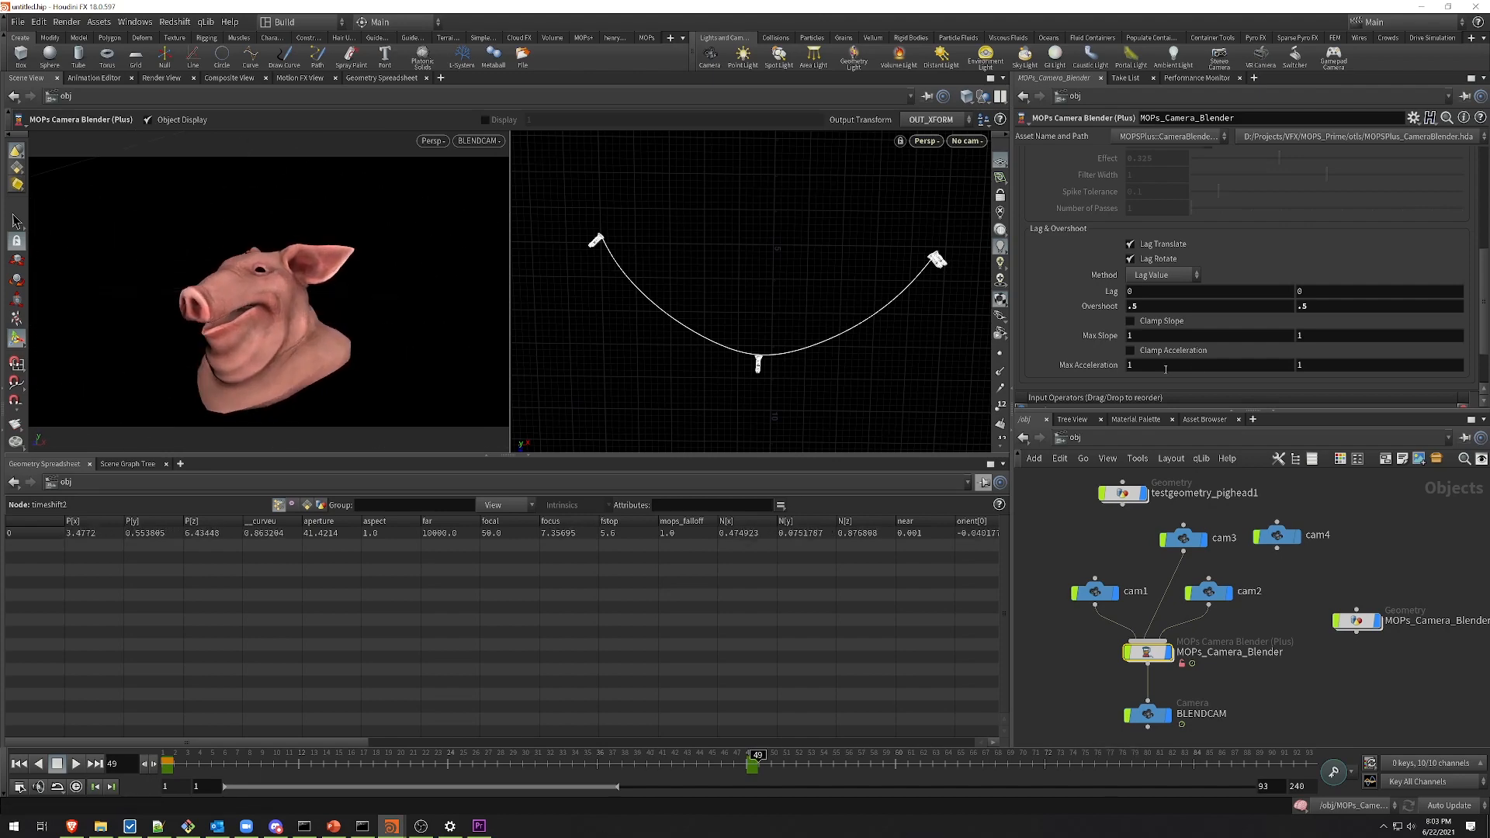
Step: Set both Overshoot values to 1 and scrub to frame 93 to check the stronger overshoot
double_click(1146, 307)
type("1")
key("Return")
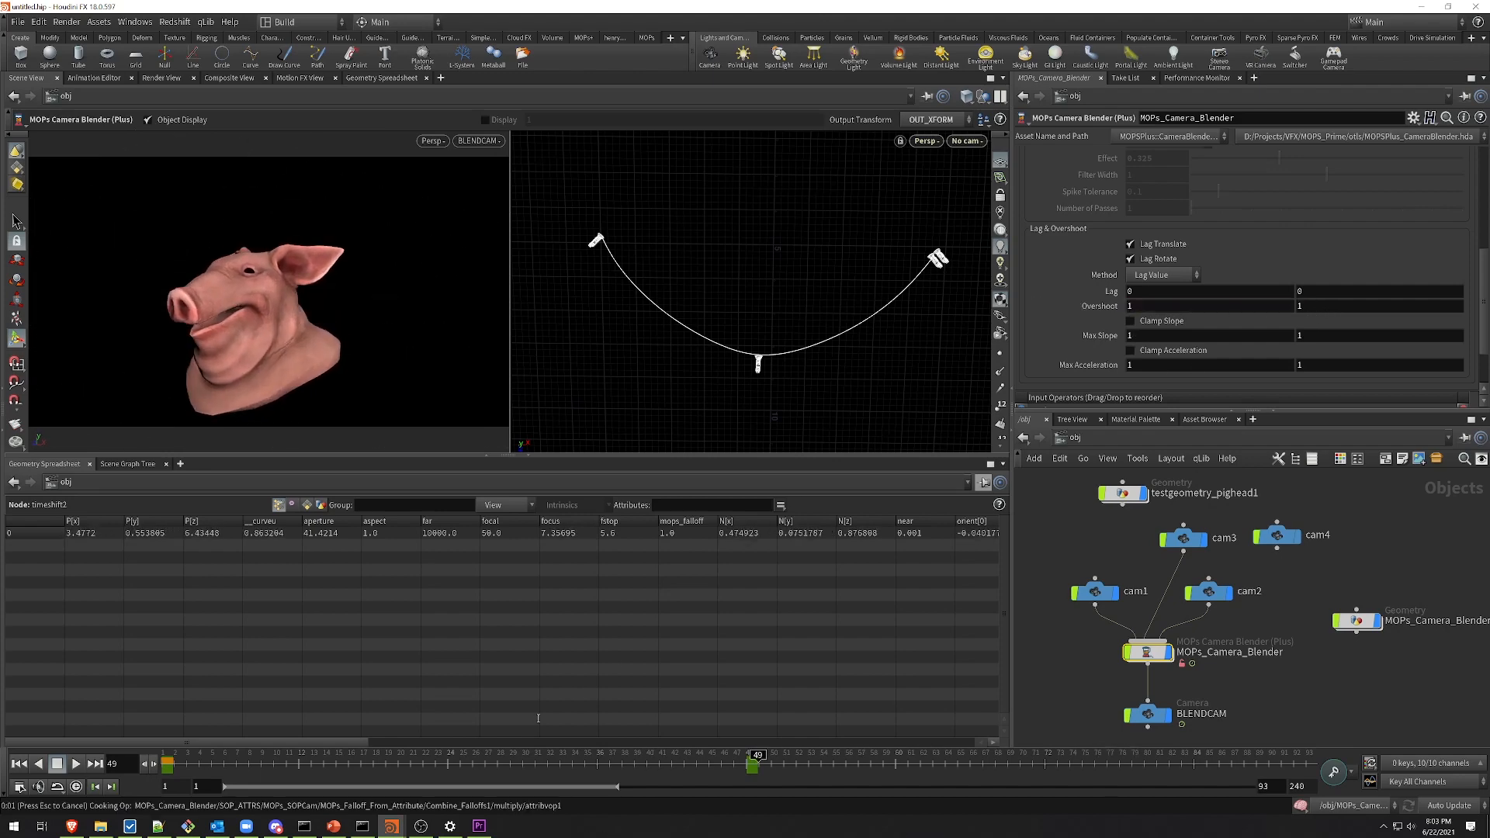
left_click_drag(239, 765, 1314, 814)
Step: Set both Overshoot values to 0
scroll(1117, 242, "down", 2)
double_click(1153, 239)
type("0")
left_click(1333, 239)
key("BackSpace")
type("0")
key("Return")
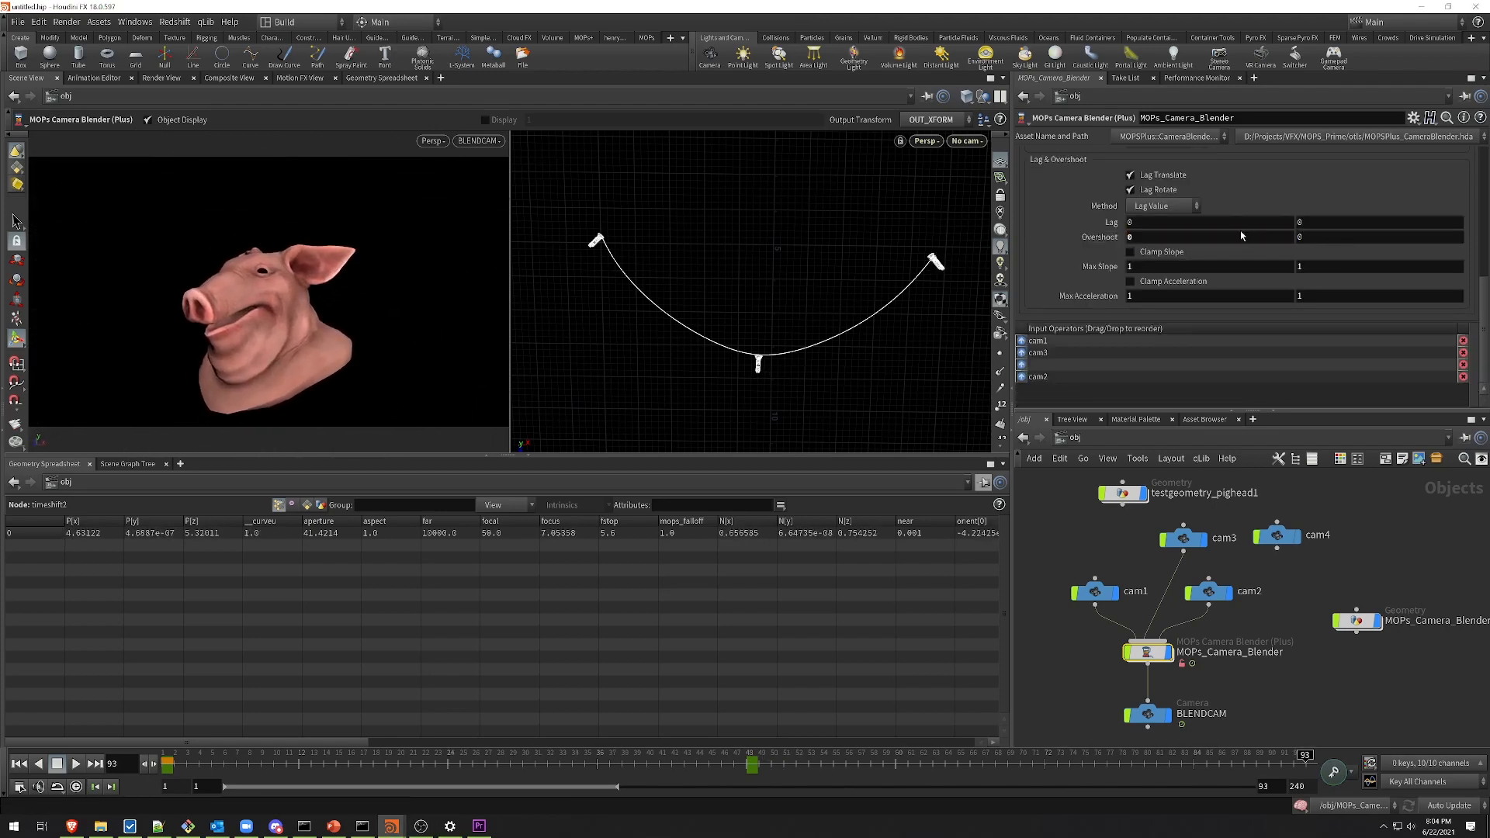
Step: Set both Lag values to 0.5 and scrub the timeline to check how the camera trails
scroll(1195, 271, "up", 3)
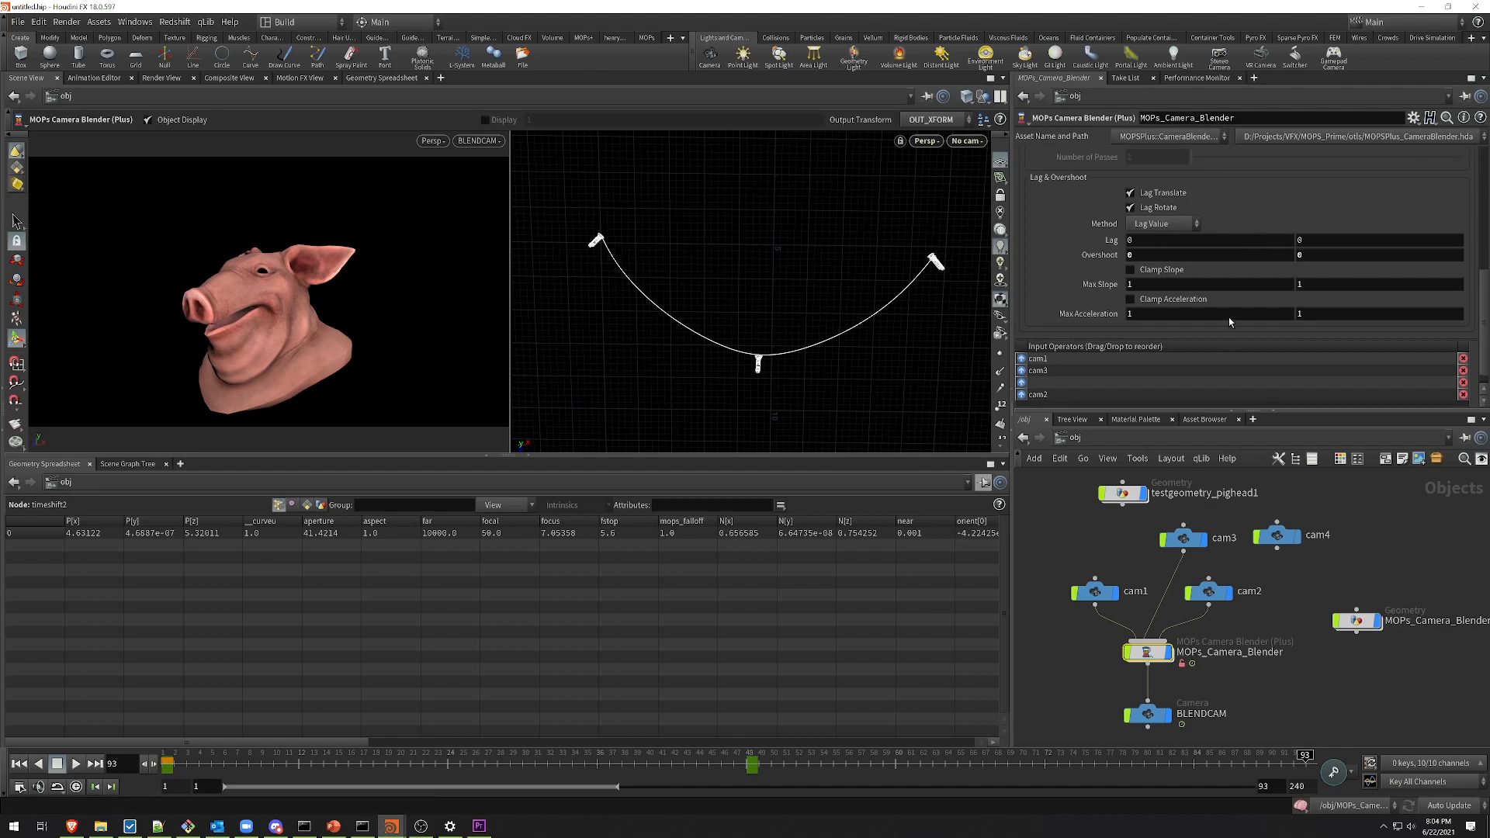
left_click(1207, 278)
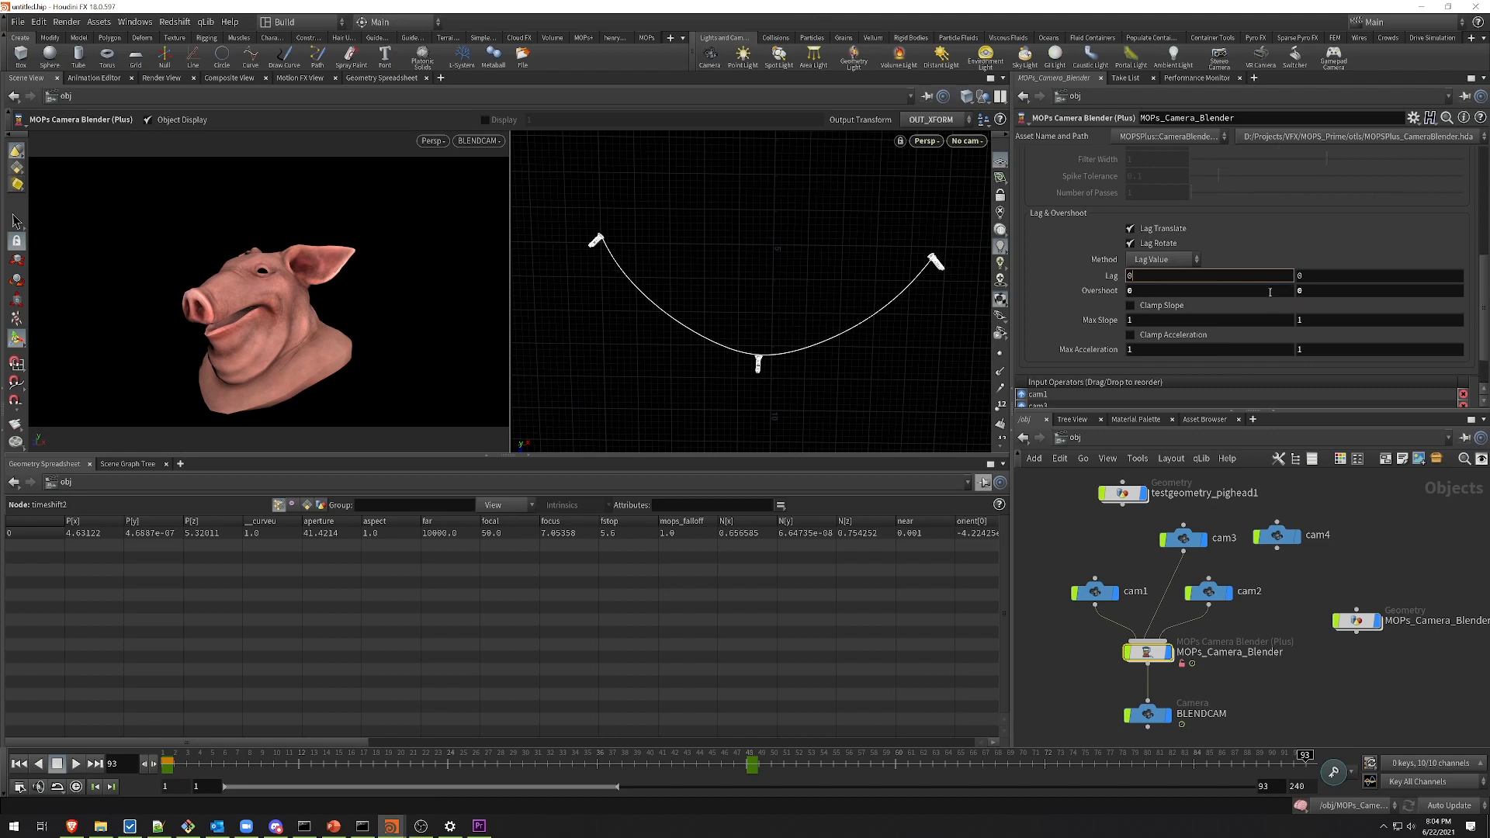
type(".5")
left_click(1323, 278)
type(".5")
key("Return")
mouse_move(168, 764)
left_mouse_down()
mouse_move(579, 780)
mouse_move(323, 778)
mouse_move(822, 815)
mouse_move(740, 816)
mouse_move(1258, 799)
mouse_move(118, 774)
left_mouse_up()
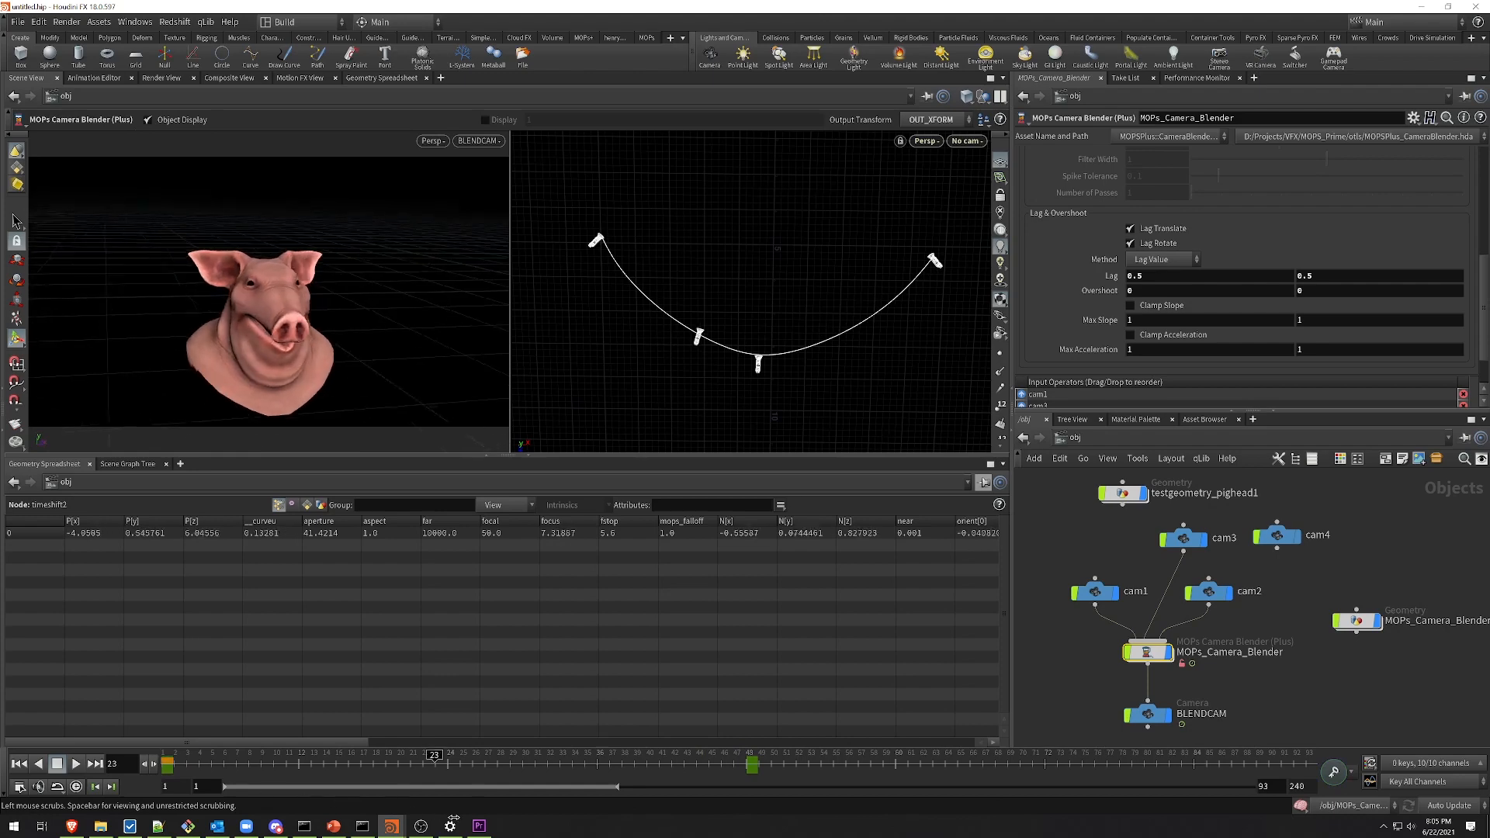
mouse_move(1208, 837)
left_mouse_down()
mouse_move(216, 781)
mouse_move(555, 816)
mouse_move(970, 814)
mouse_move(122, 794)
mouse_move(373, 783)
left_mouse_up()
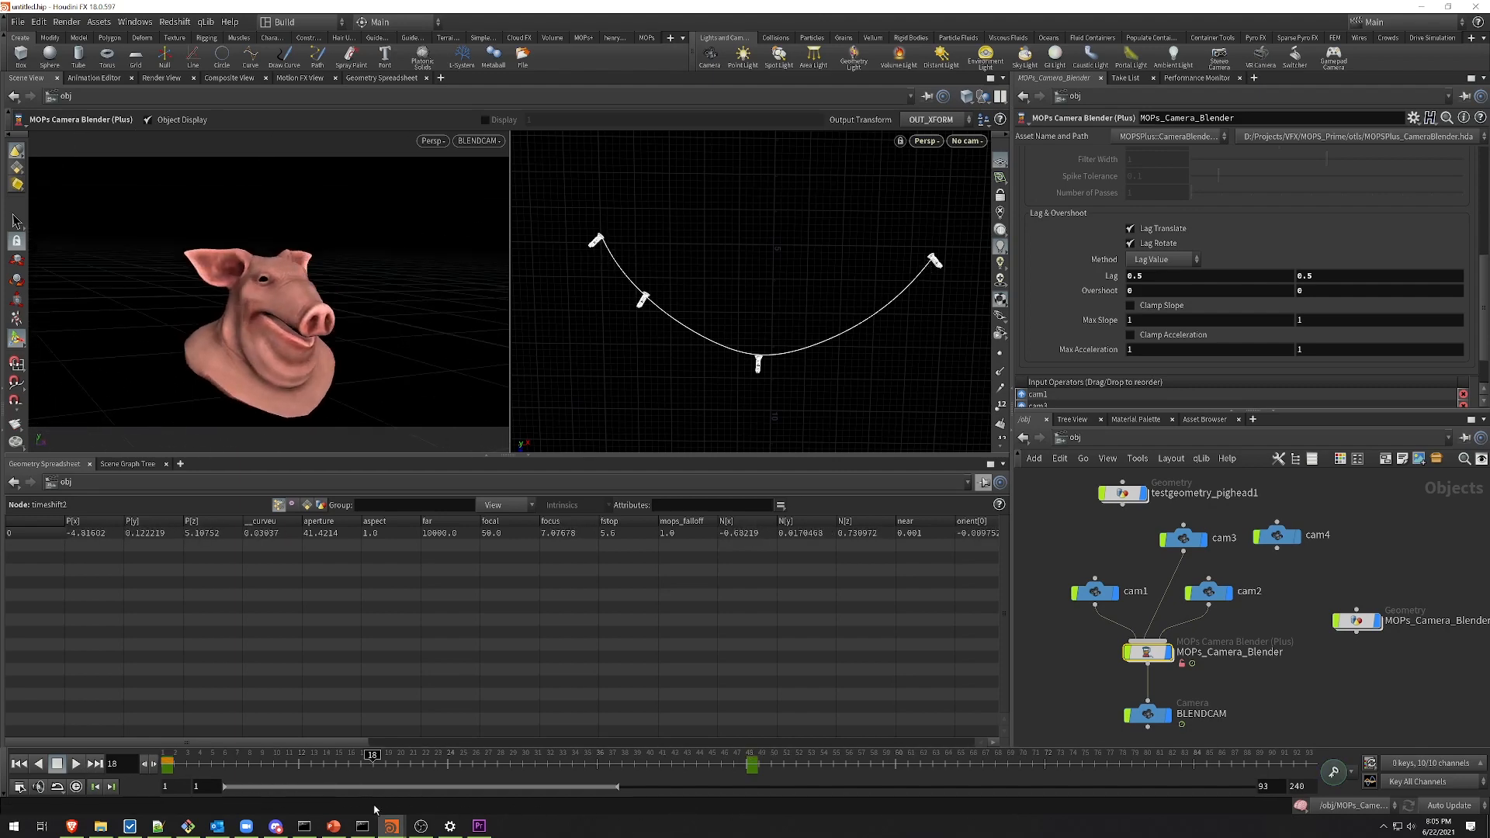
Step: Set both Lag values to 1 and scrub back to frame 1 to compare the heavier lag
double_click(1172, 276)
type("1")
key("Tab")
type("1")
key("Return")
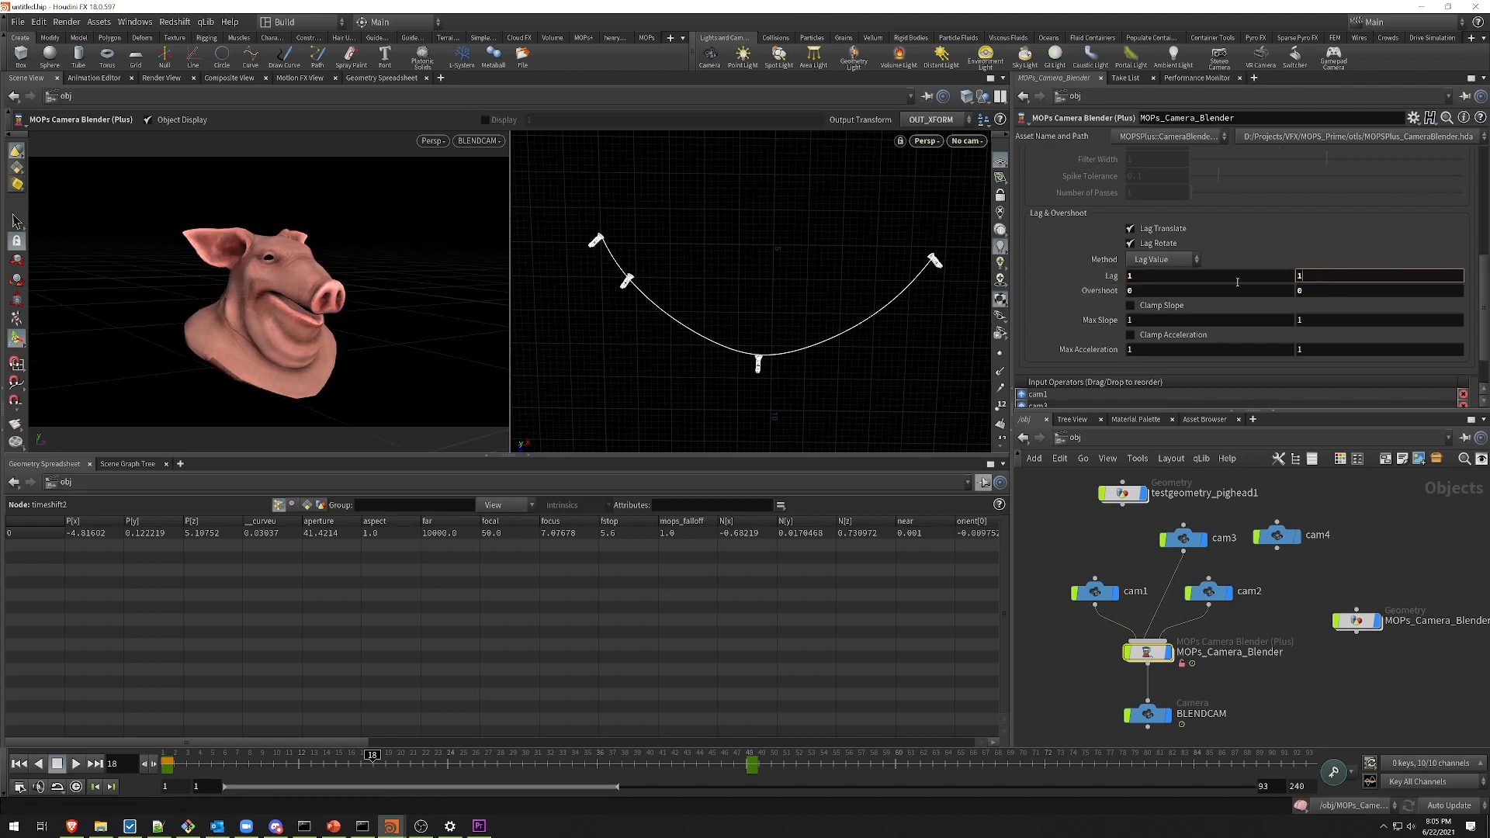
mouse_move(177, 776)
left_mouse_down()
mouse_move(163, 782)
mouse_move(1117, 791)
mouse_move(153, 797)
mouse_move(813, 835)
mouse_move(1249, 830)
mouse_move(1366, 799)
mouse_move(975, 835)
mouse_move(159, 815)
left_mouse_up()
Step: Read the Enable Euler Filter description and review the Orient Interpolation choices for the camera blend
scroll(1125, 322, "up", 3)
scroll(1125, 355, "up", 3)
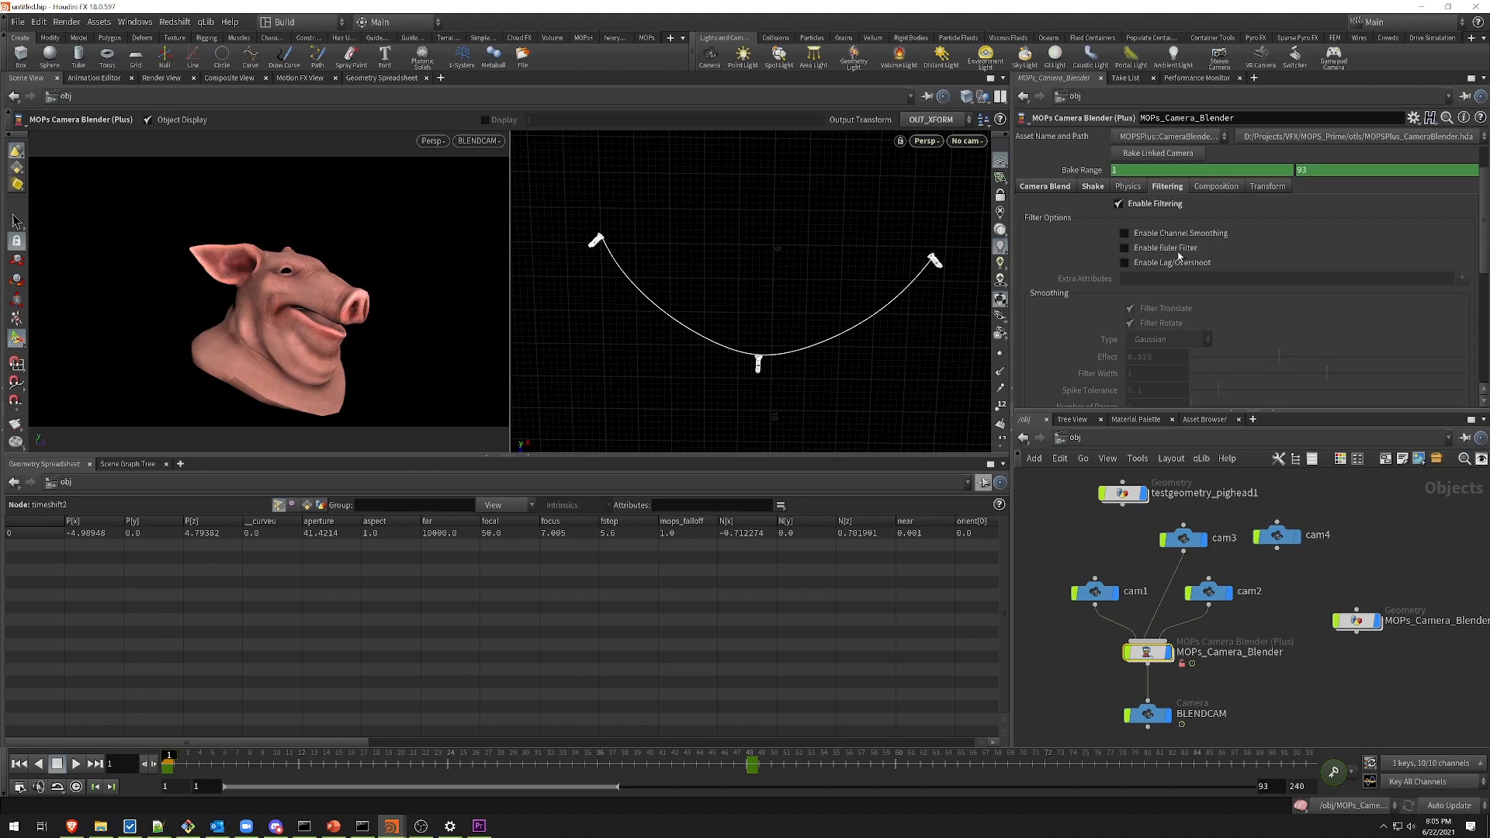
mouse_move(1173, 248)
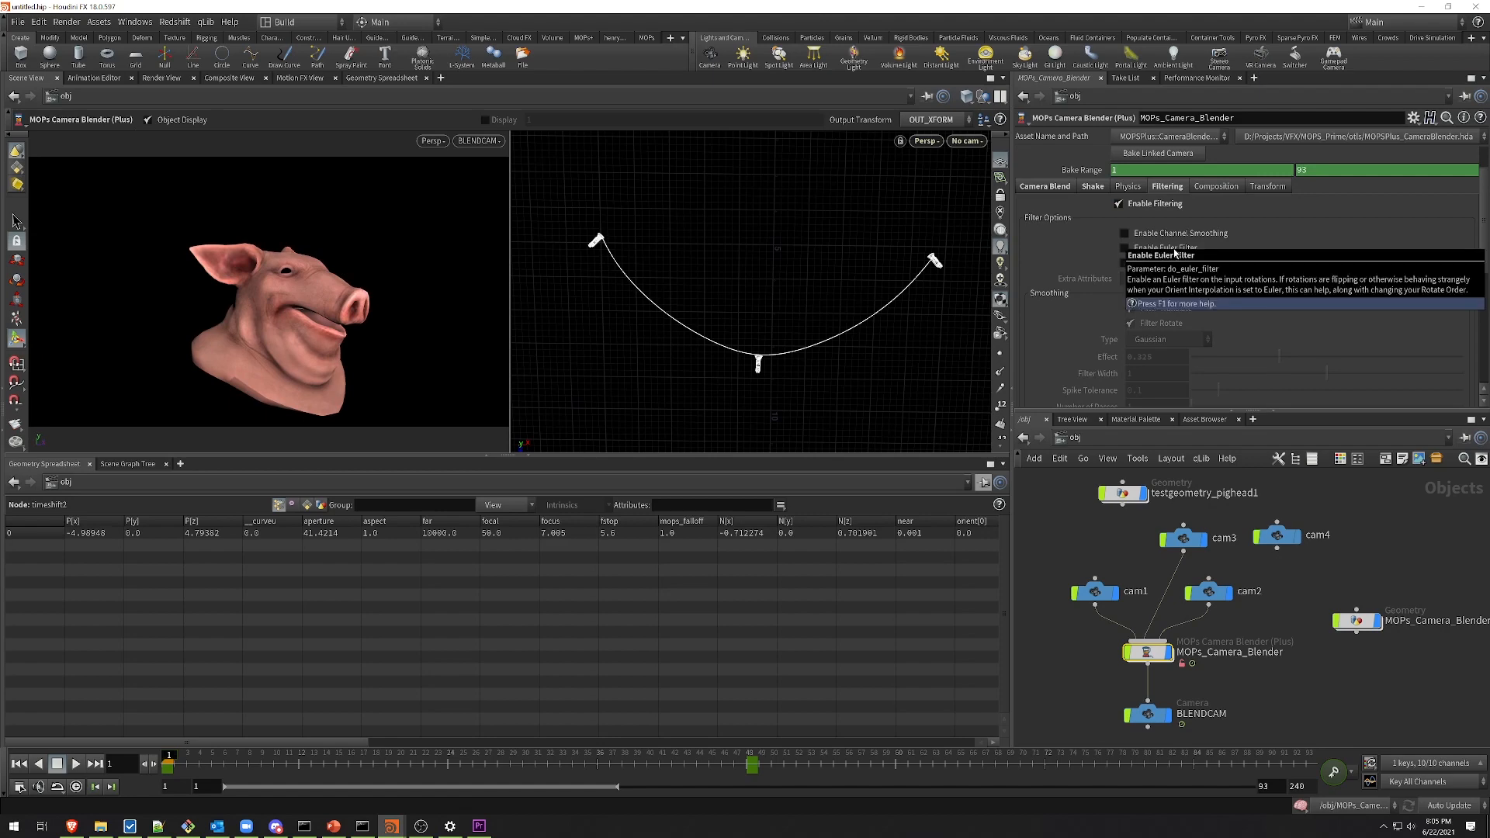
left_click(1047, 187)
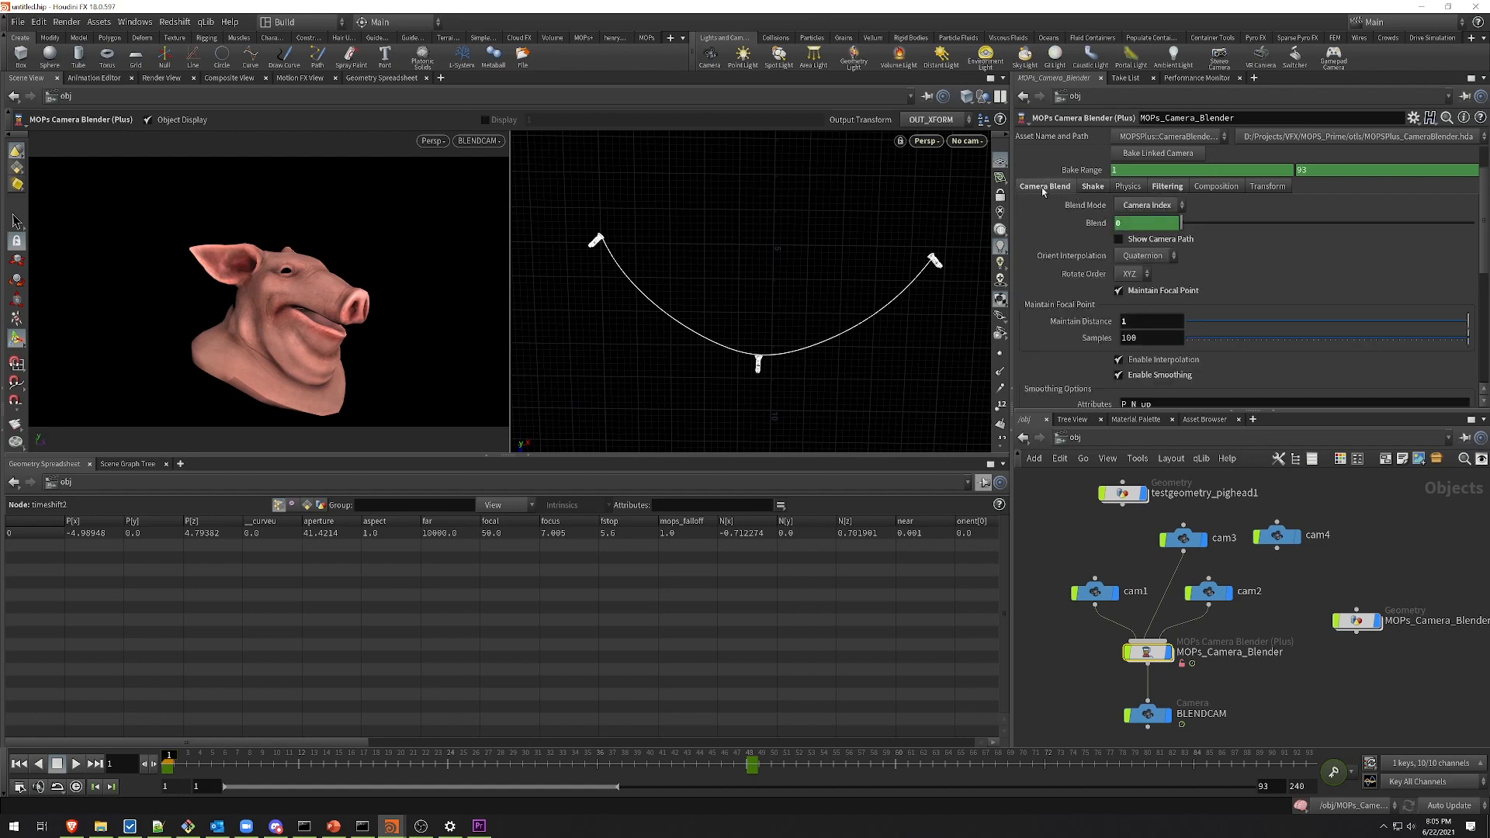
left_click(1139, 257)
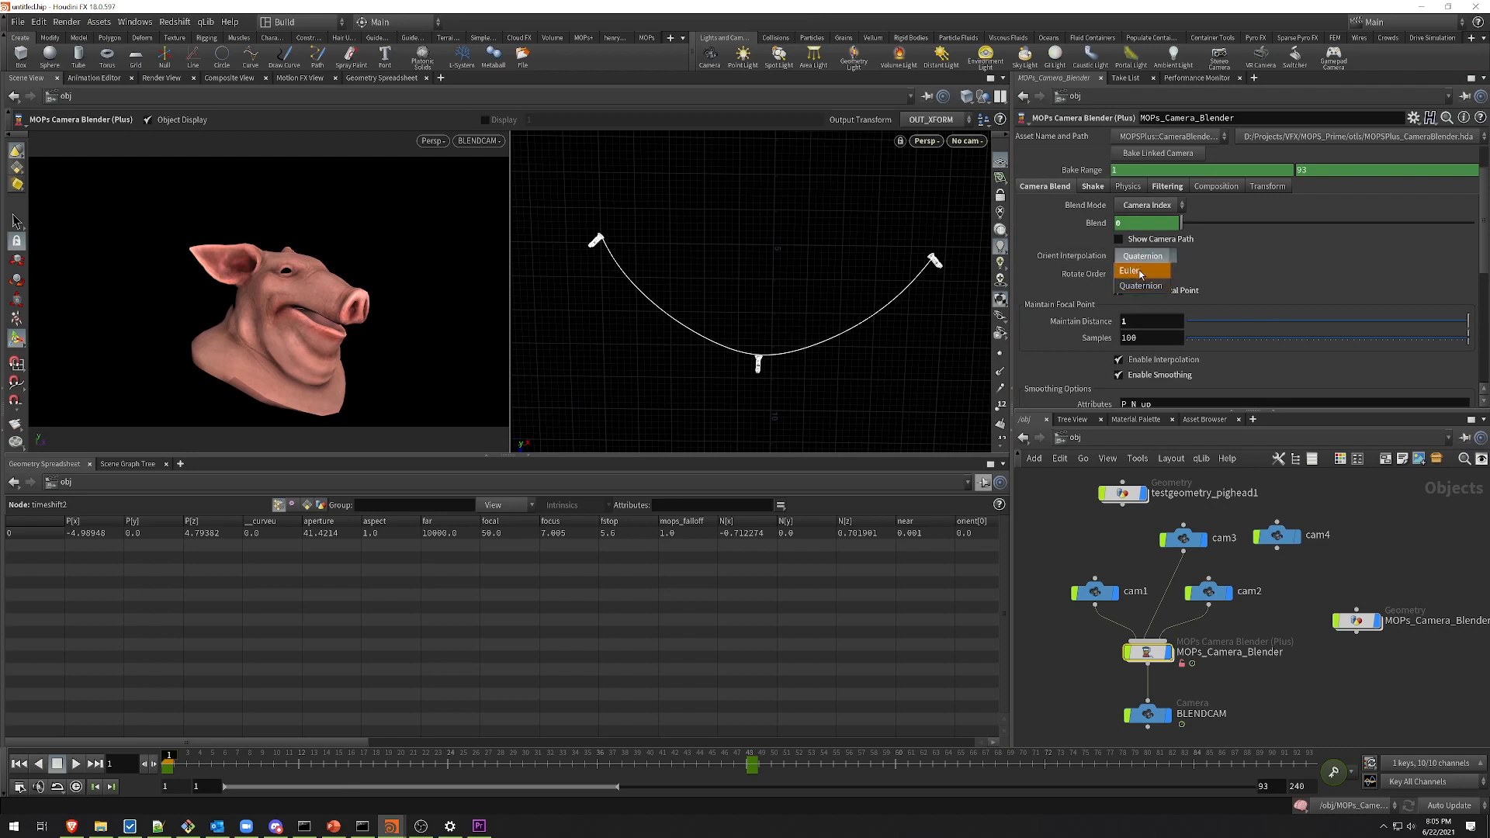
left_click(1208, 262)
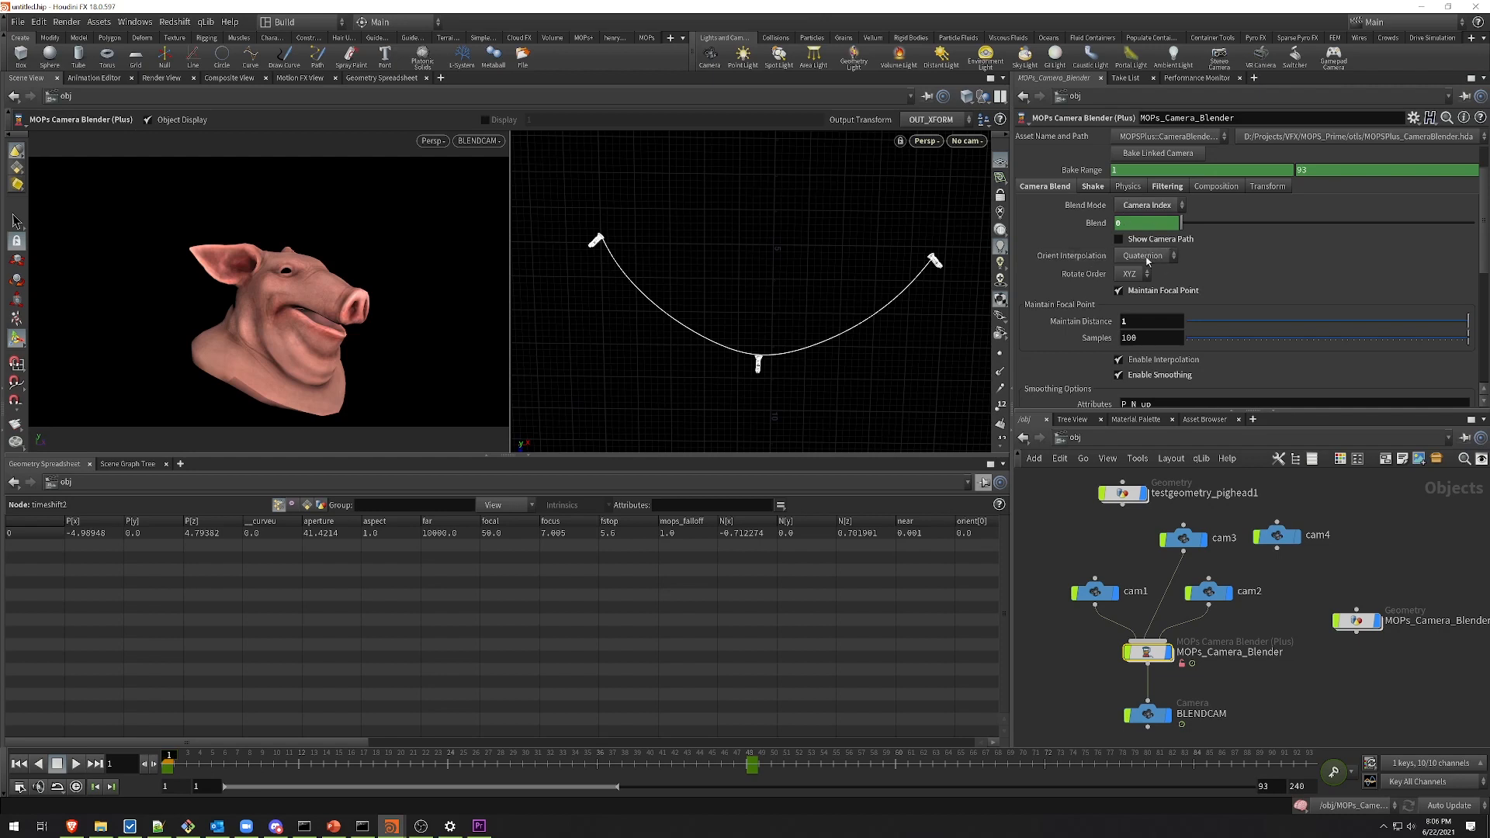
Step: Review the Lag & Overshoot settings in the filtering options of MOPs_Camera_Blender
left_click(1168, 188)
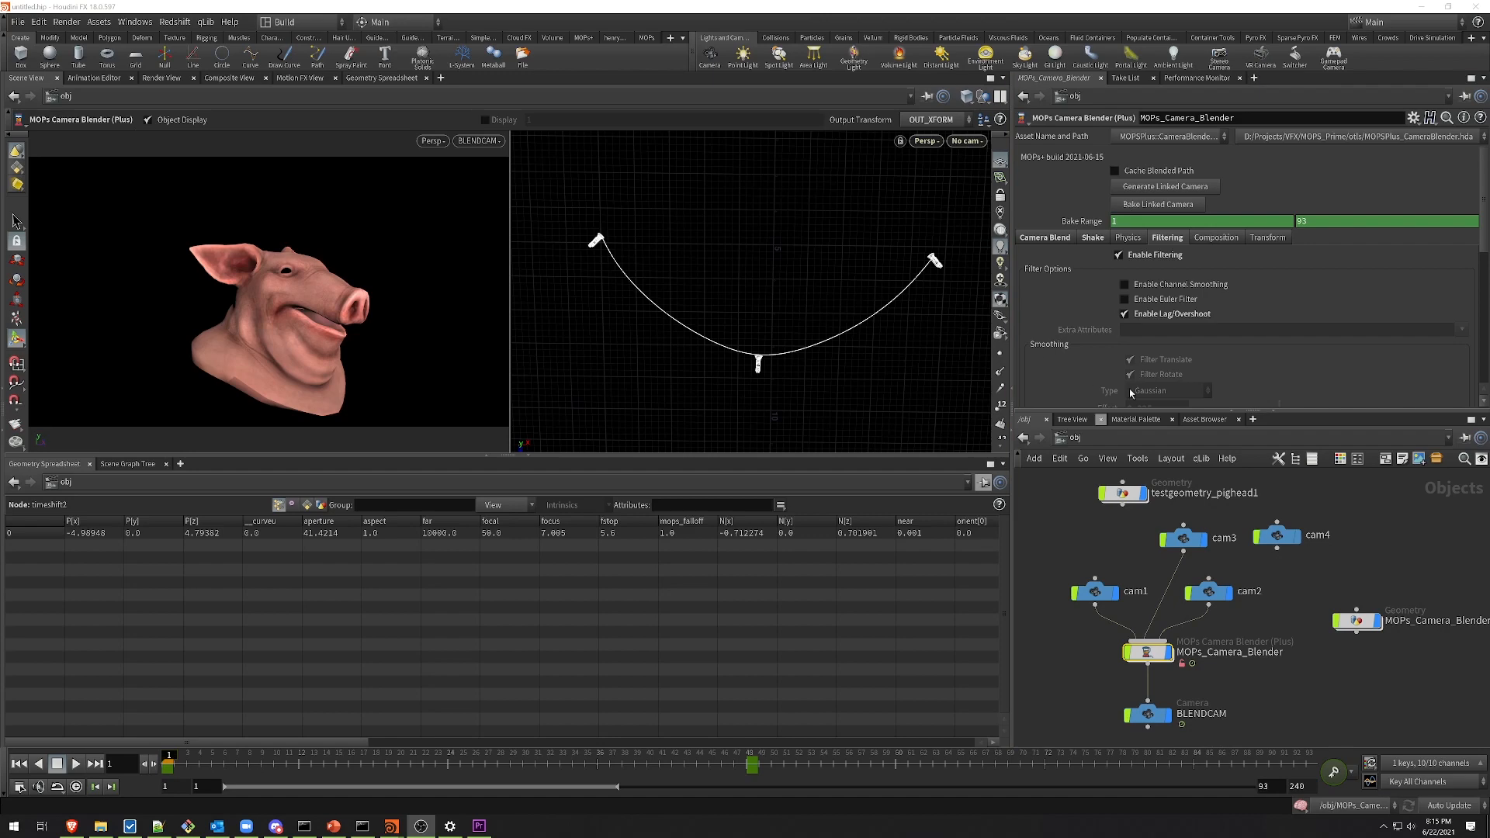
scroll(1312, 350, "down", 5)
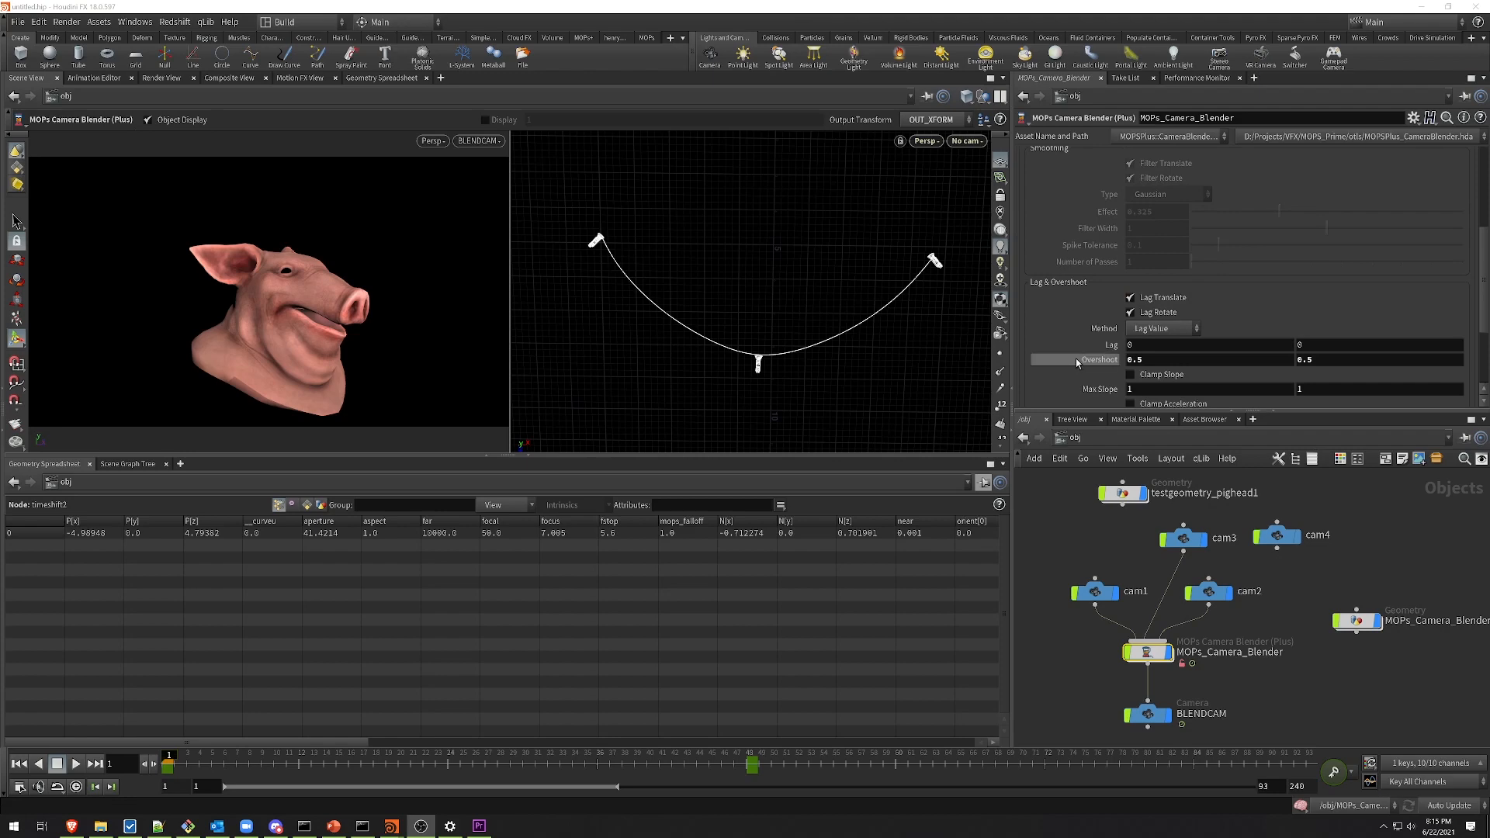
scroll(1141, 338, "up", 2)
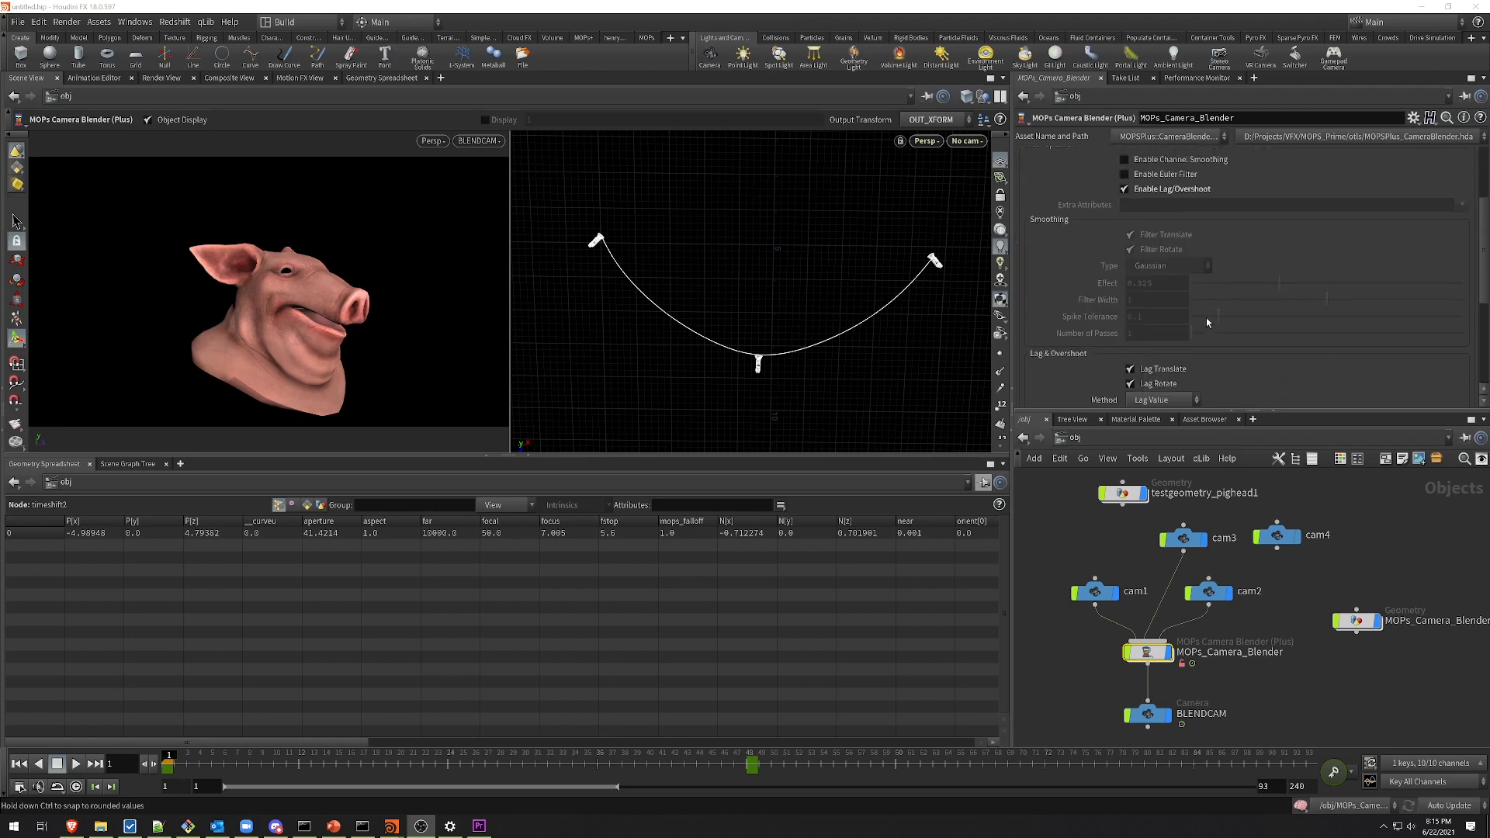
scroll(1205, 319, "down", 3)
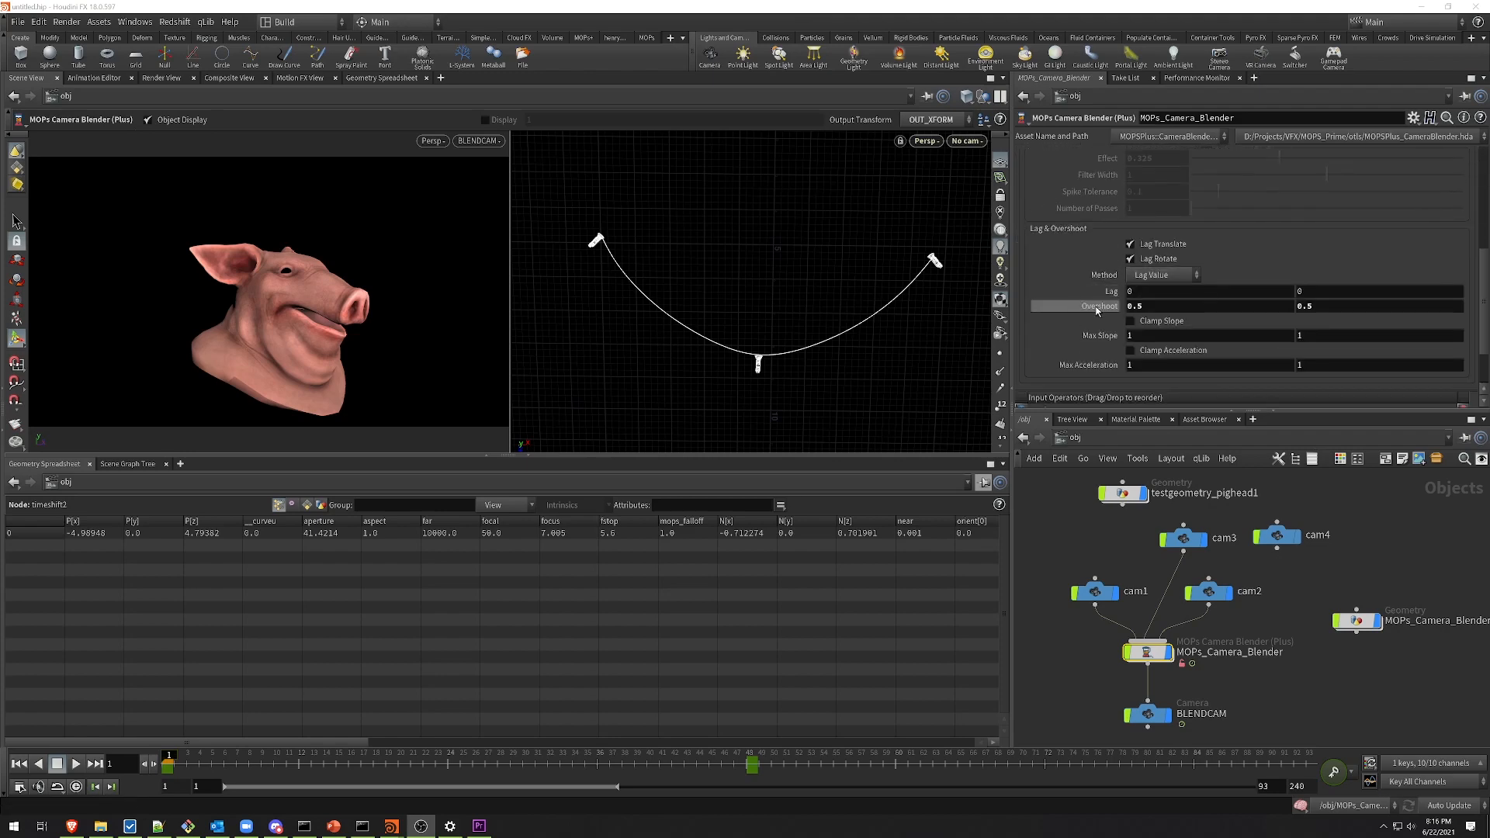
mouse_move(1094, 307)
middle_mouse_down()
mouse_move(1076, 307)
mouse_move(1123, 306)
mouse_move(1110, 306)
middle_mouse_up()
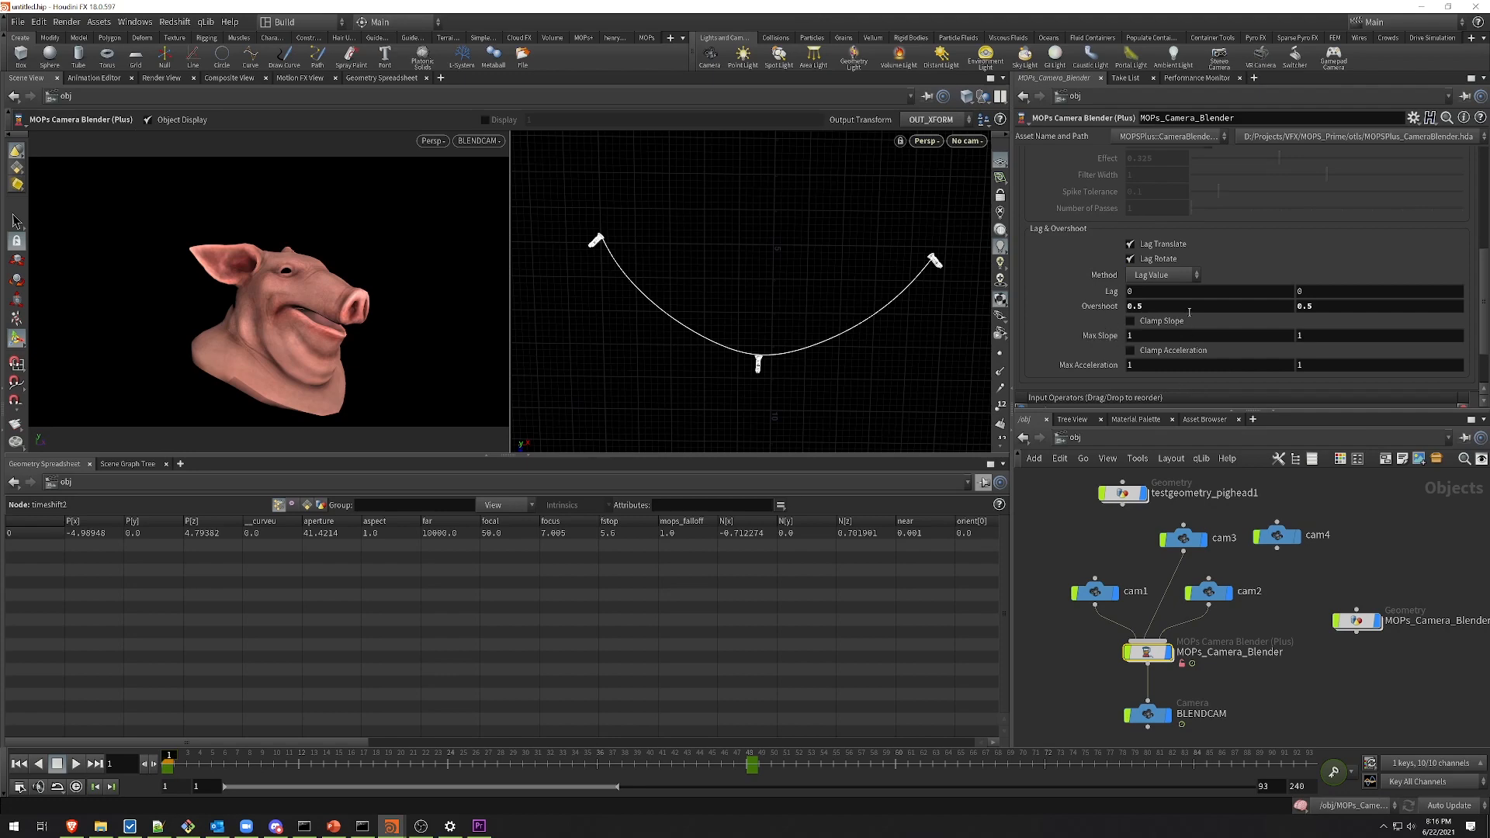
left_click_drag(1485, 304, 1485, 187)
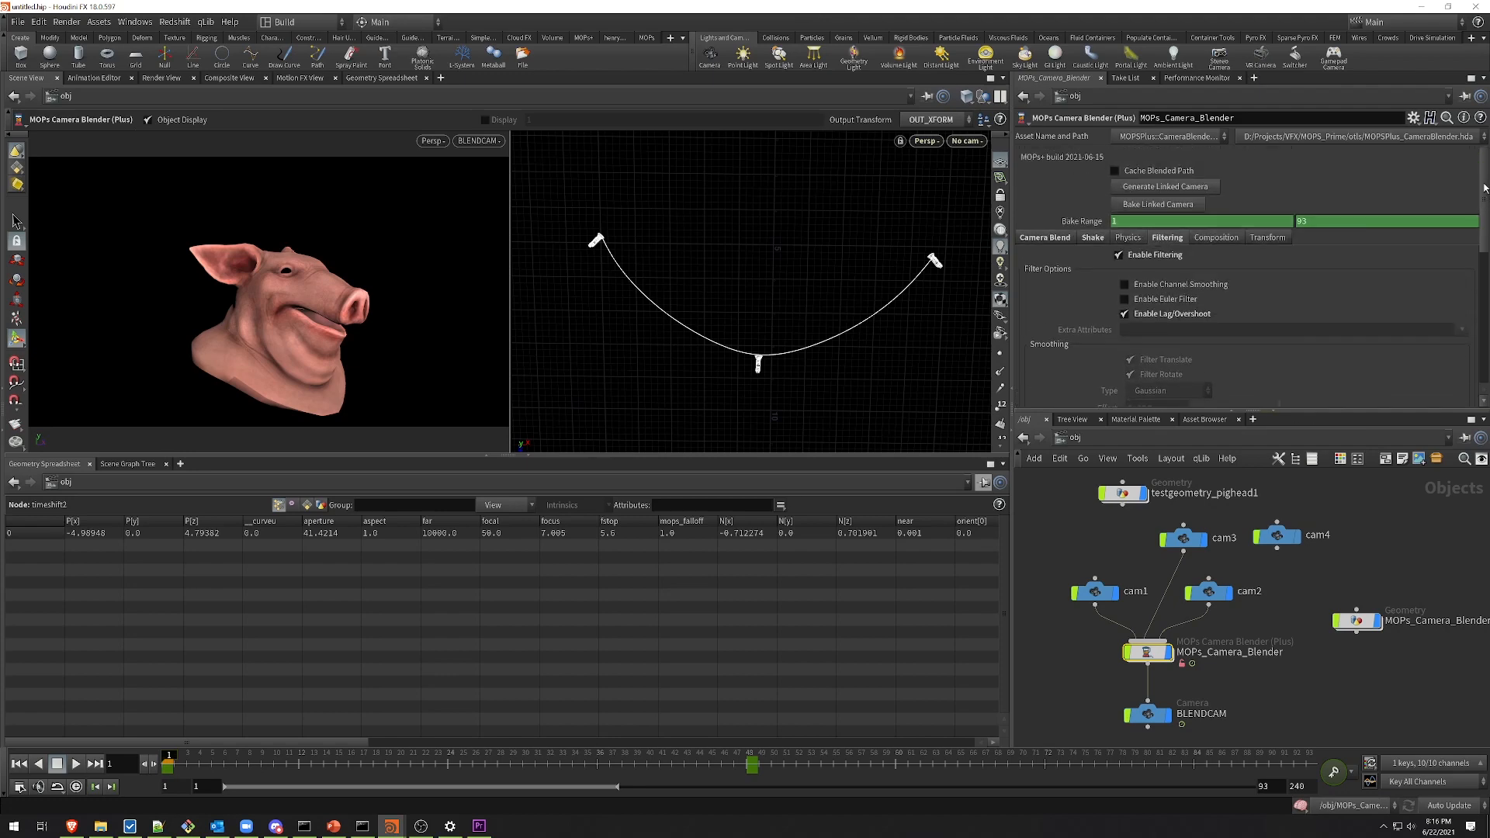
Step: Turn on Cache Blended Path, set both Overshoot values to 0.4 and scrub the timeline
left_click(1148, 172)
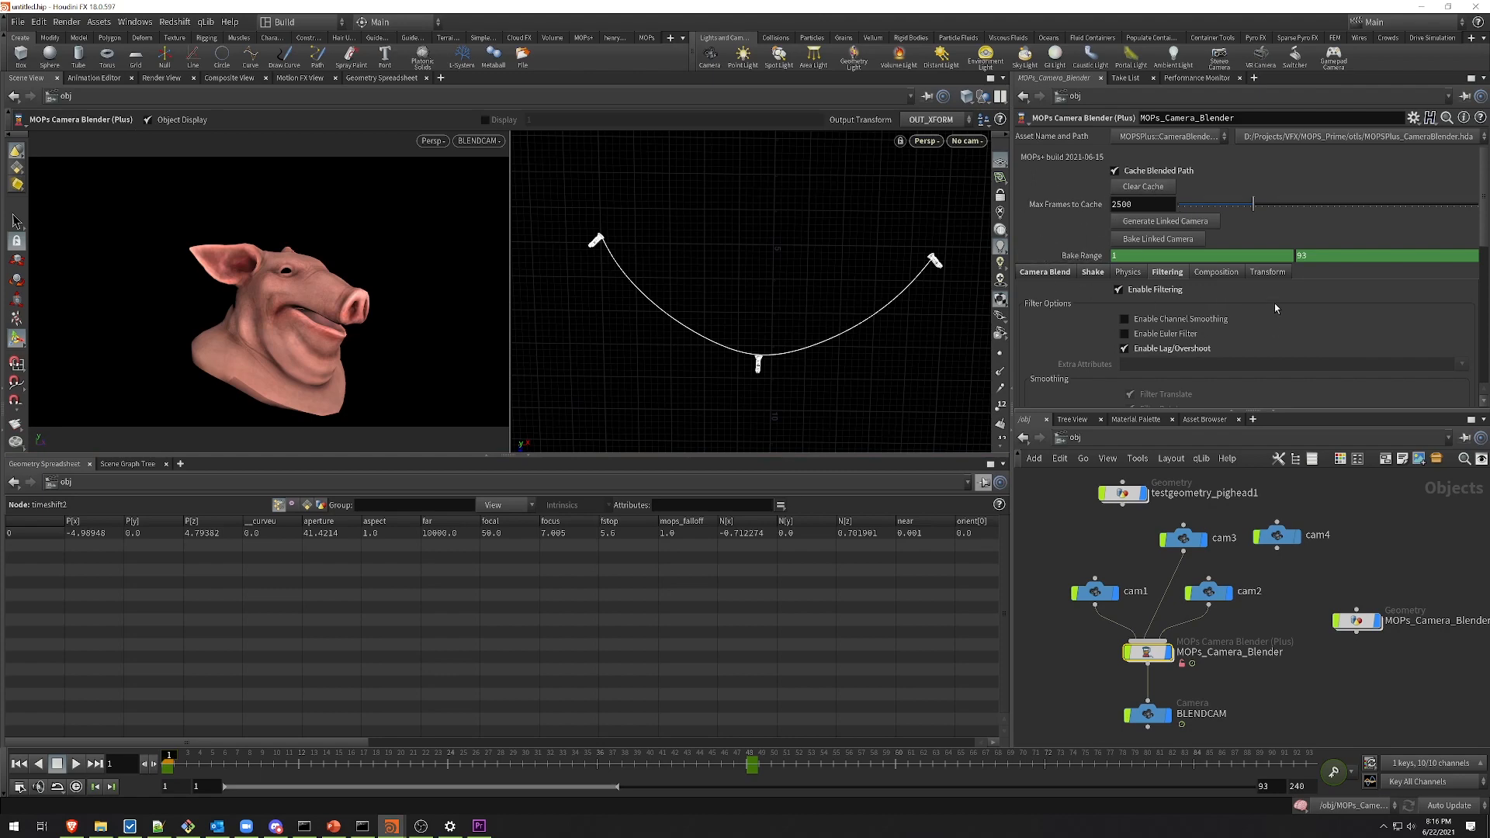
scroll(1240, 291, "down", 5)
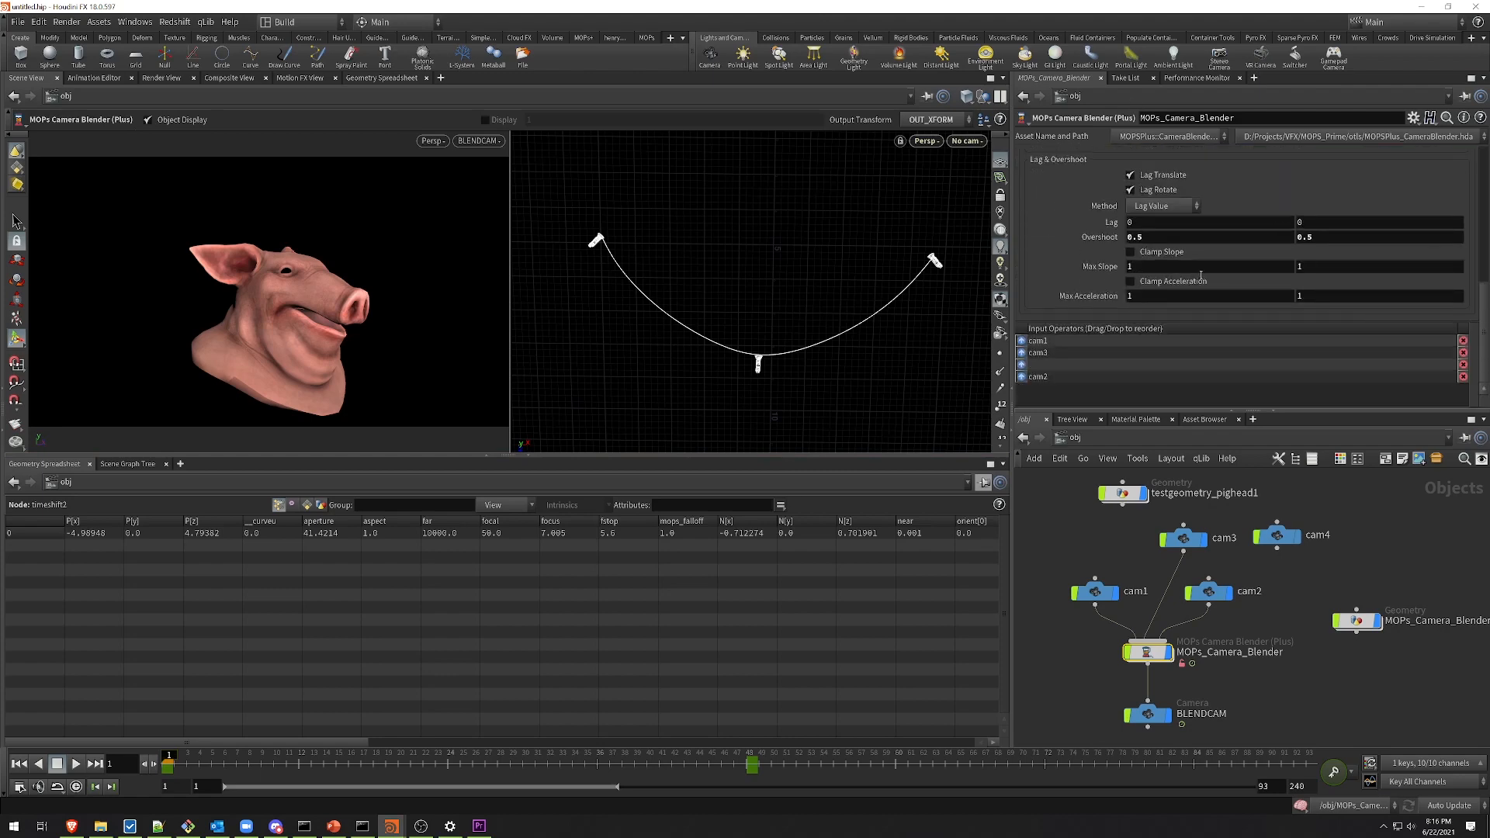
middle_click_drag(1073, 239, 1046, 246)
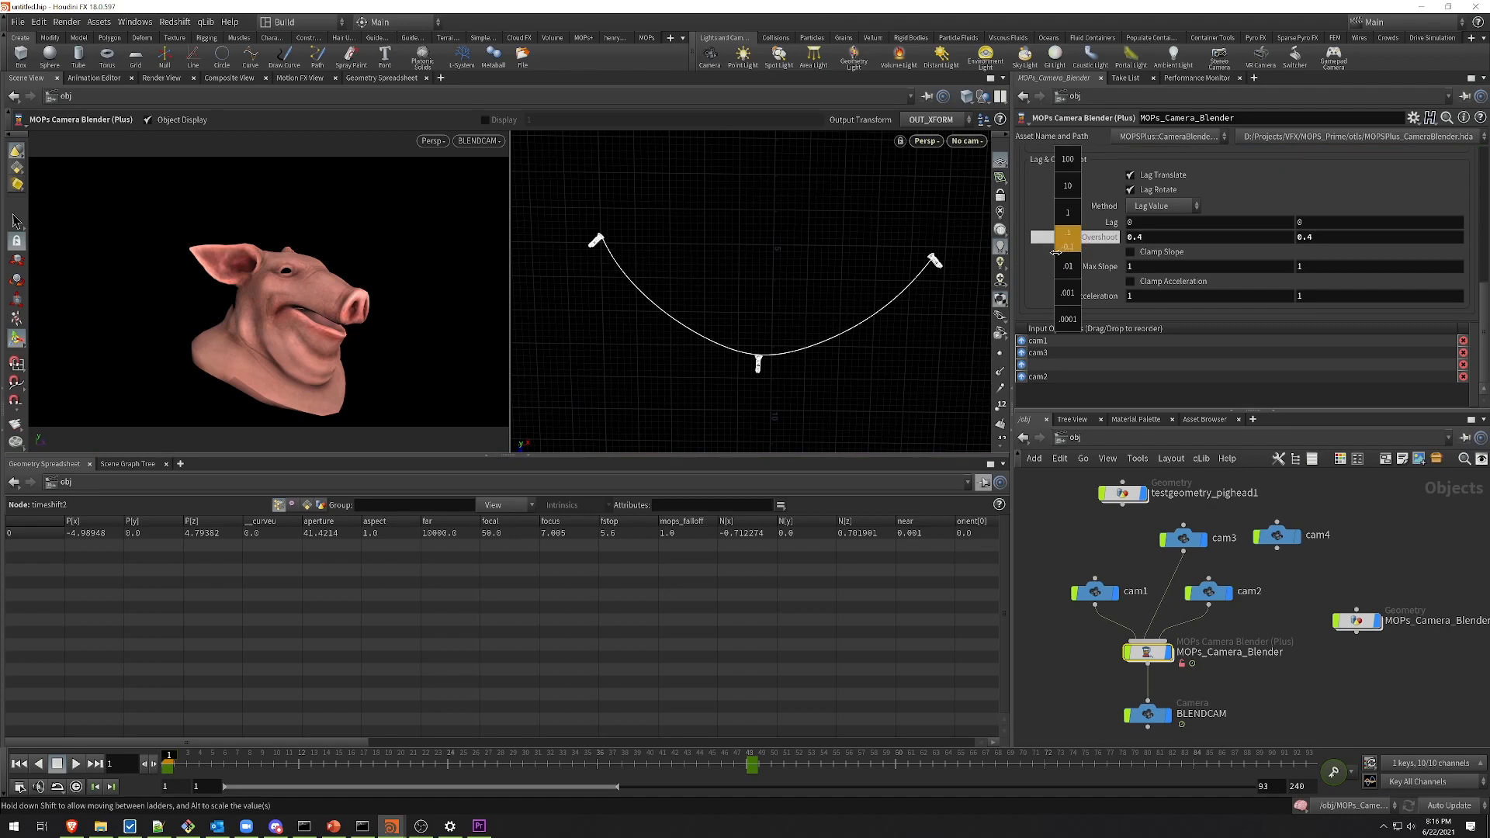
mouse_move(172, 766)
left_mouse_down()
mouse_move(1001, 770)
mouse_move(170, 763)
left_mouse_up()
scroll(1484, 327, "up", 10)
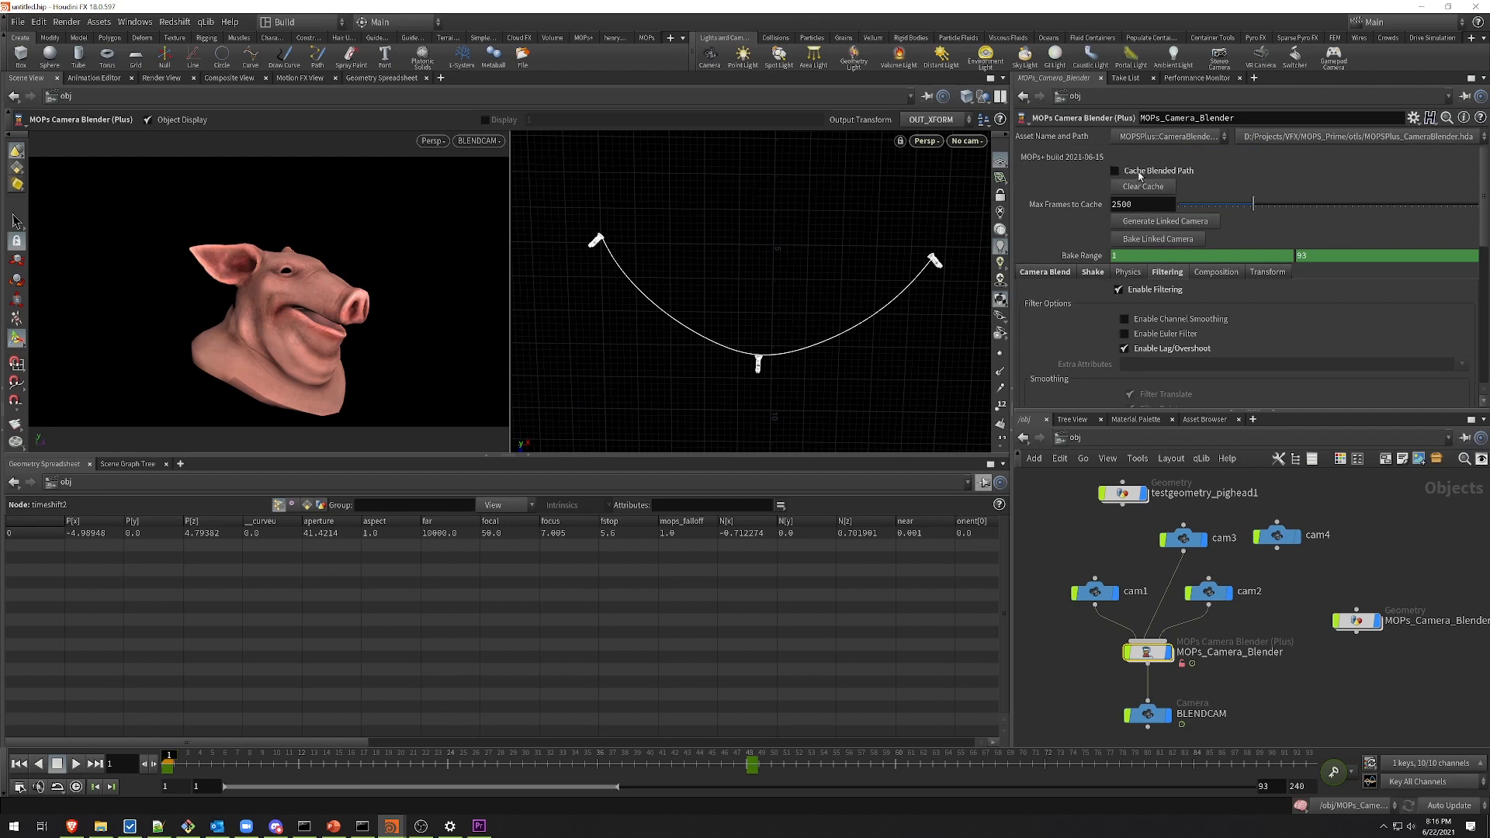
left_click_drag(201, 781, 1005, 745)
left_click_drag(1290, 741, 979, 745)
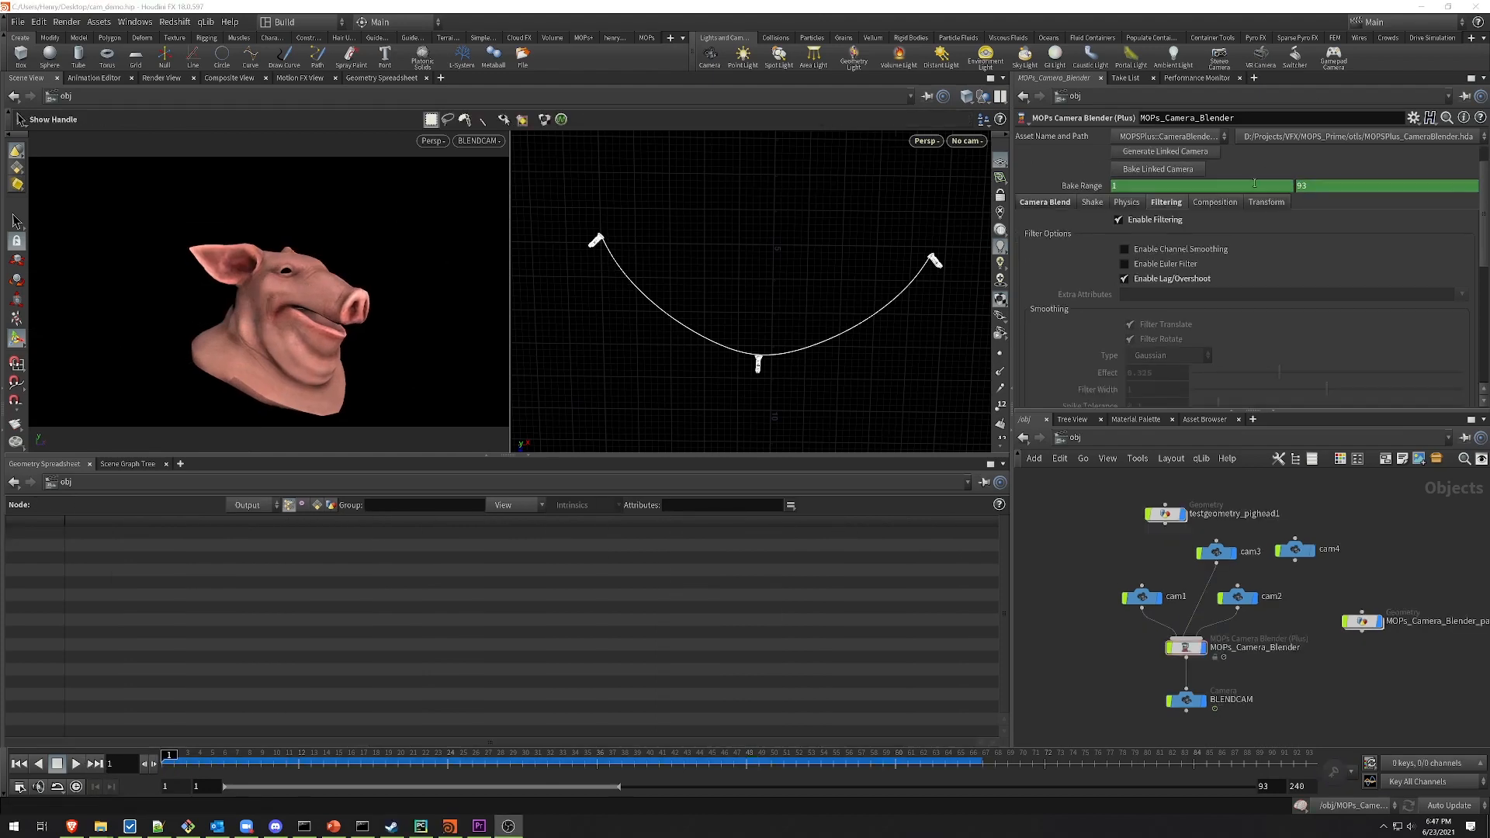
Step: Enable Physics on MOPs_Camera_Blender and play the timeline from a reset simulation
left_click(1138, 206)
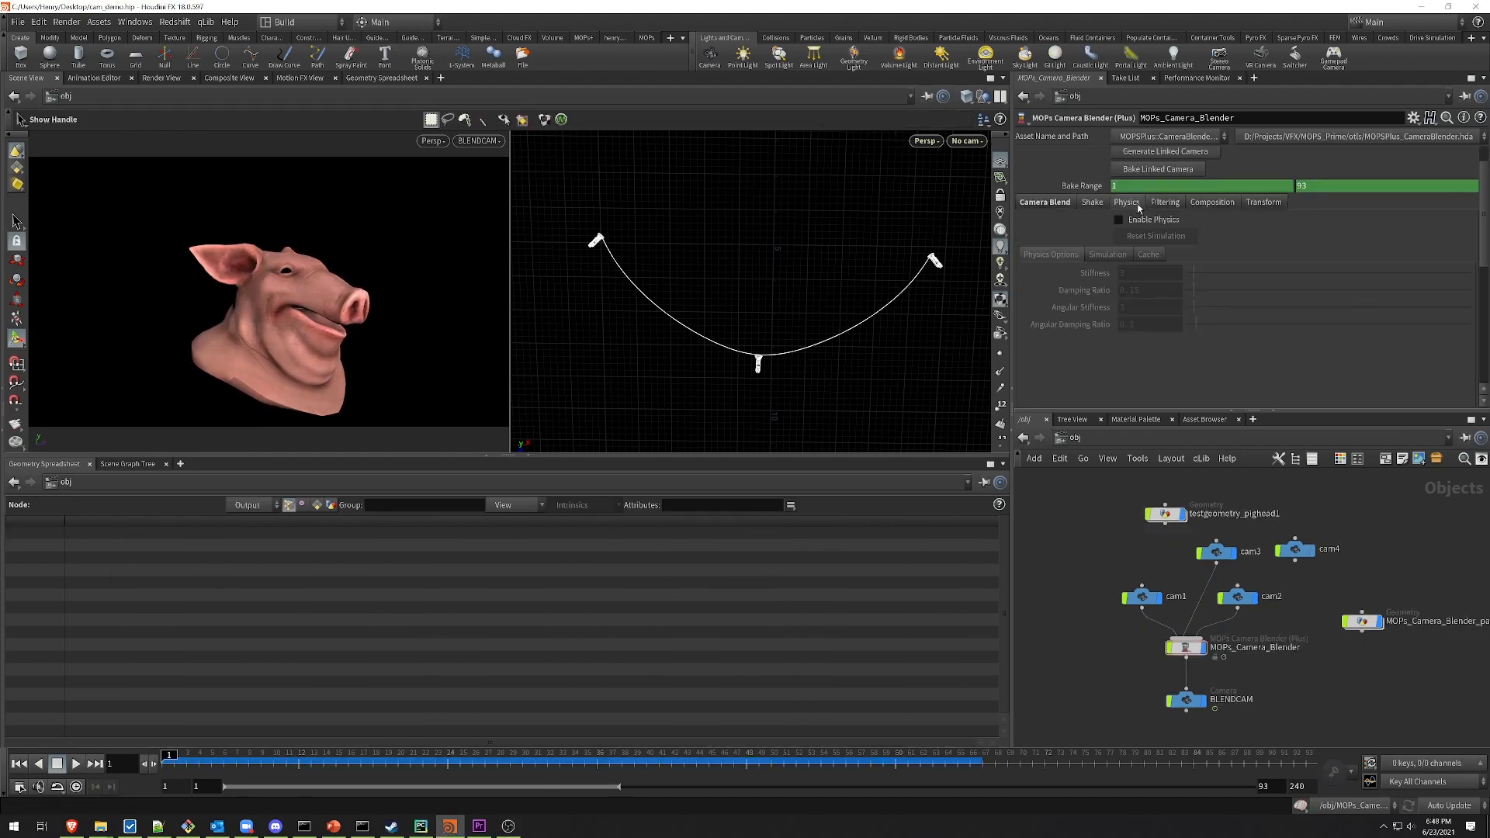
left_click(1118, 221)
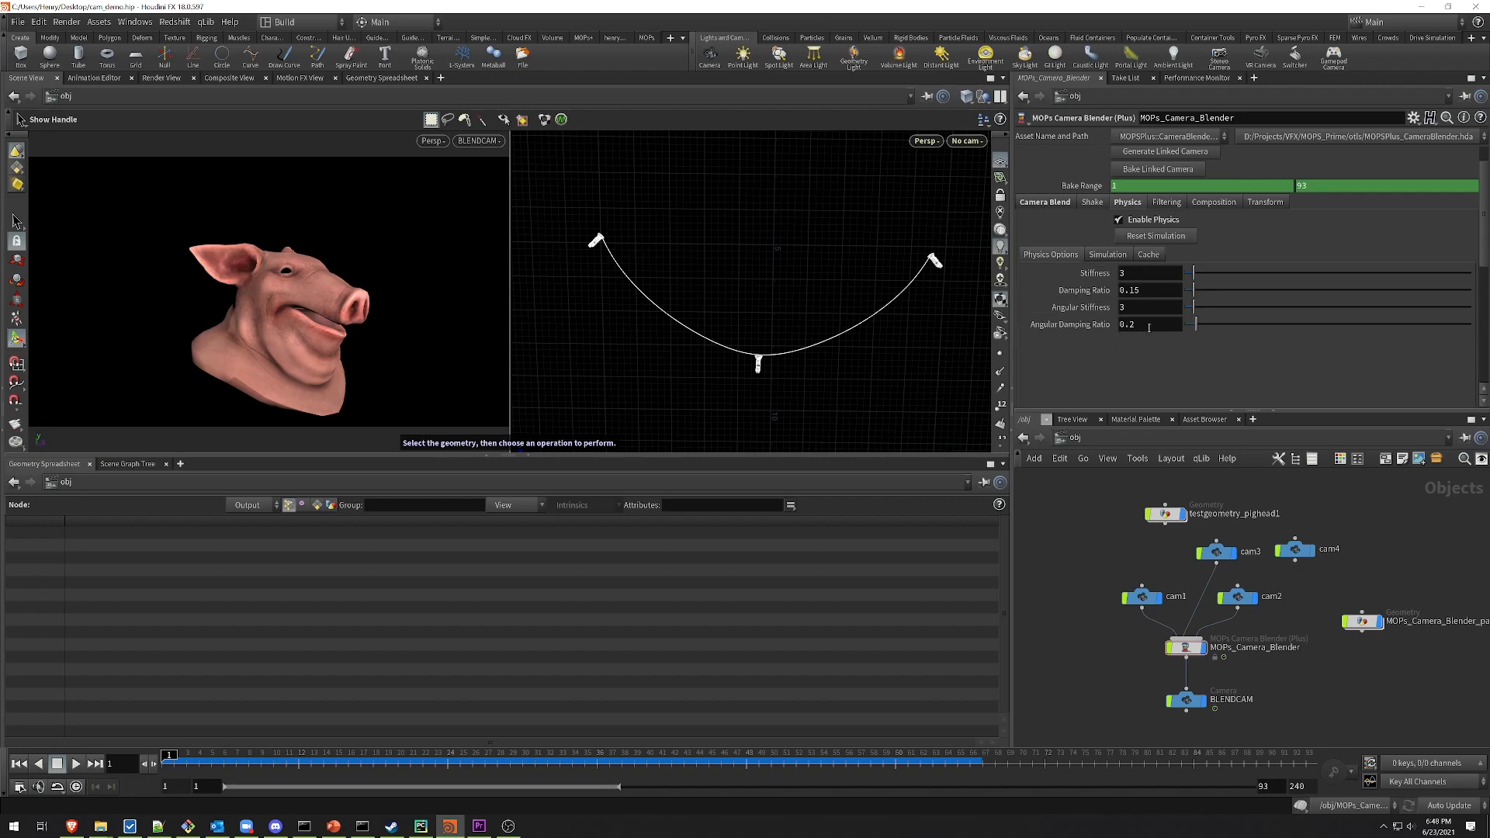
left_click(1181, 239)
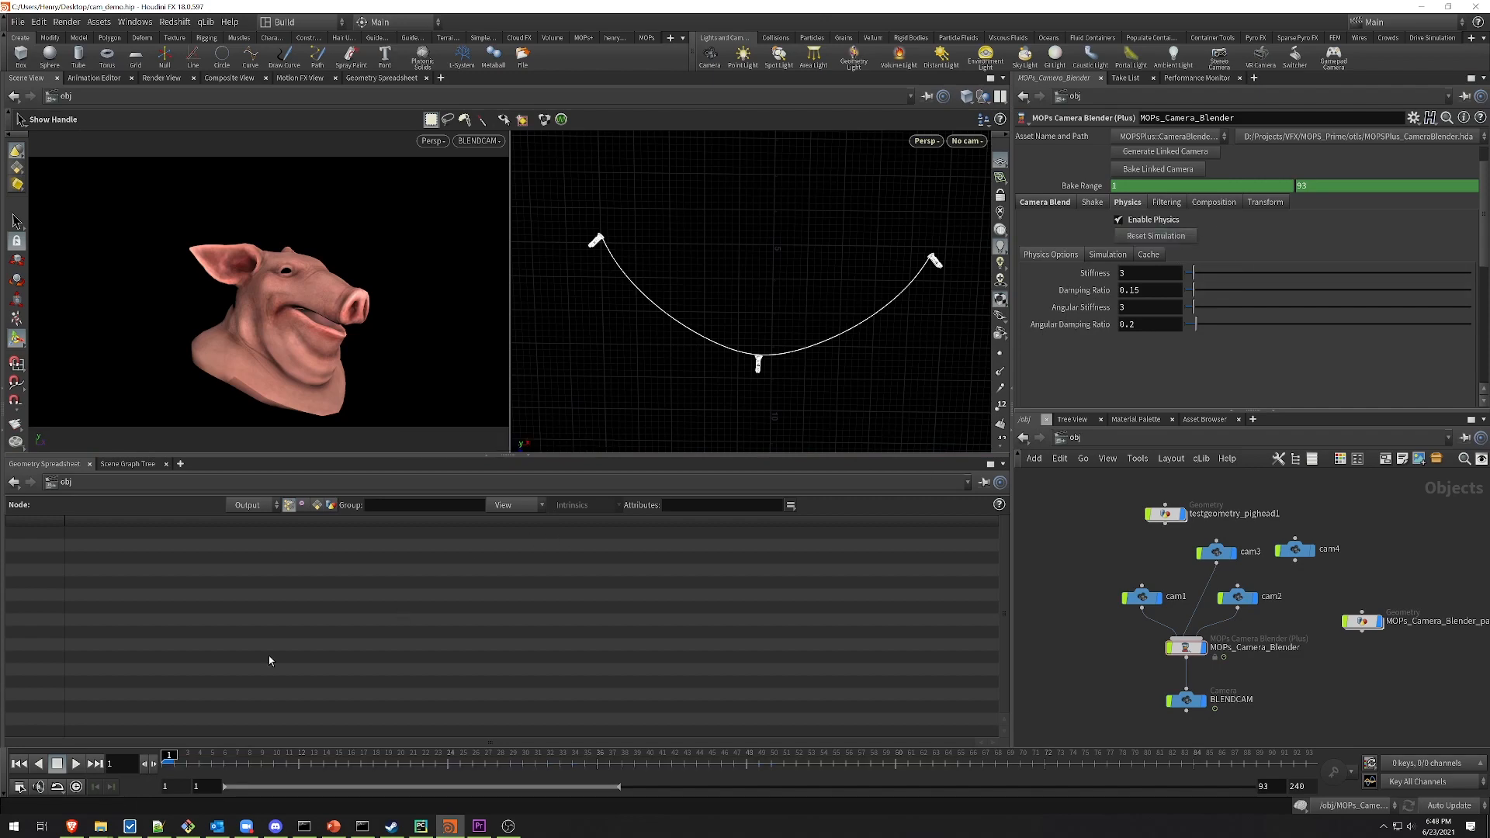
left_click(78, 763)
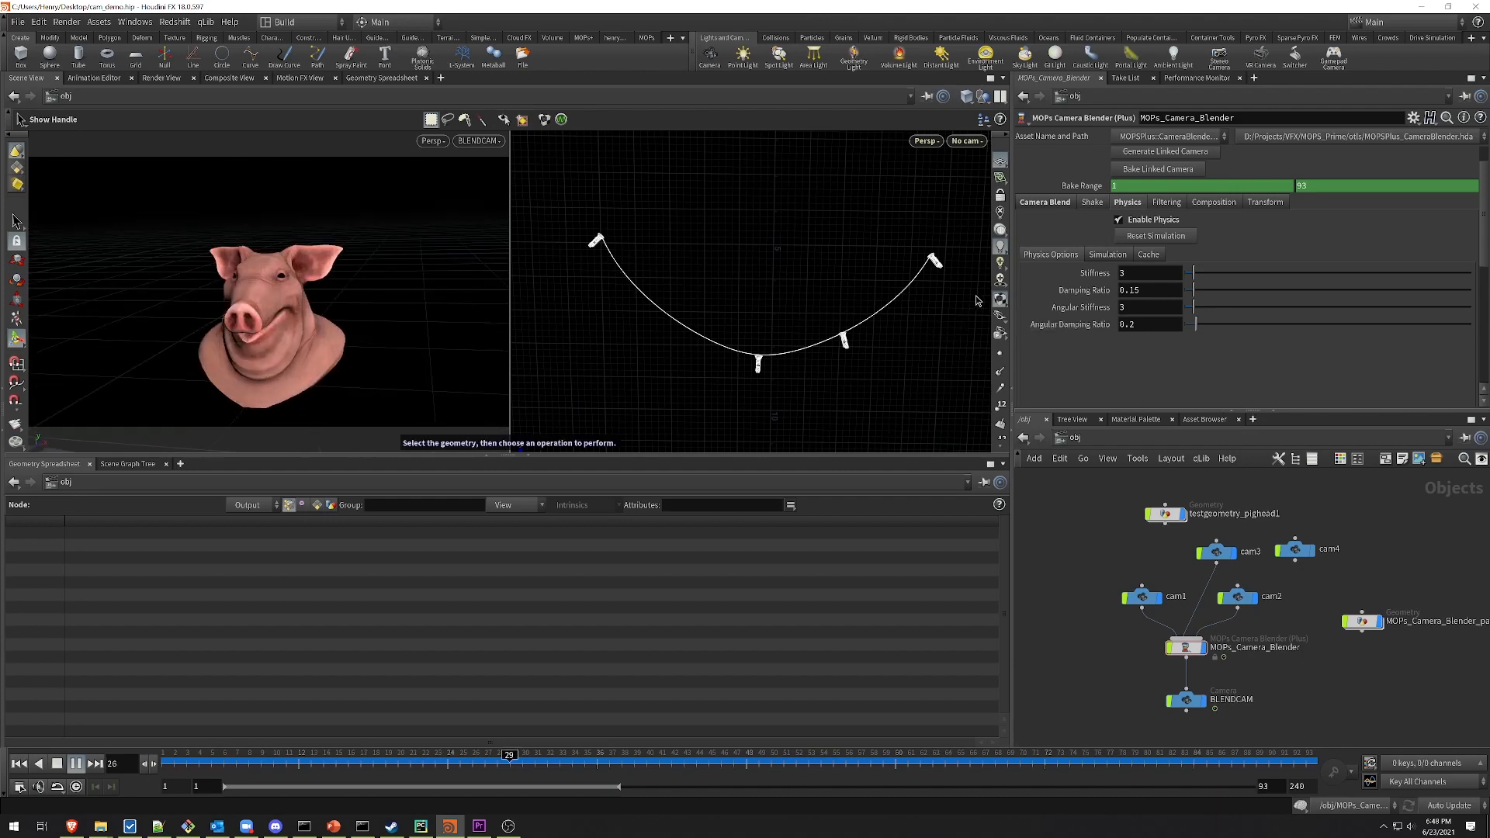
Step: Set the camera physics Stiffness to 2 and the Damping Ratio to 0.5 while the simulation plays
left_click_drag(1146, 276, 1098, 286)
type("2")
key("Return")
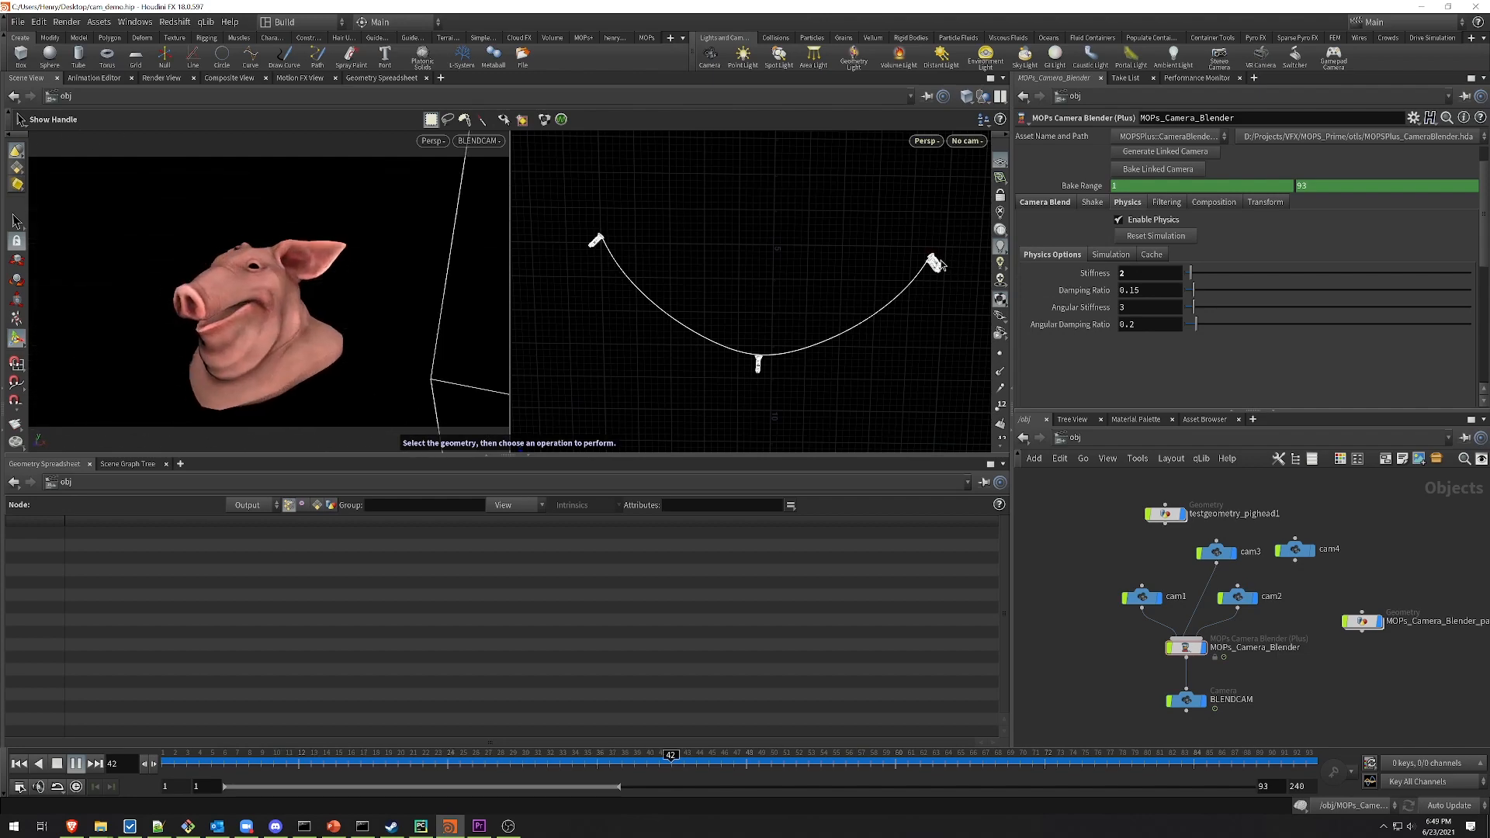
left_click_drag(1130, 291, 1164, 290)
type("5")
key("Return")
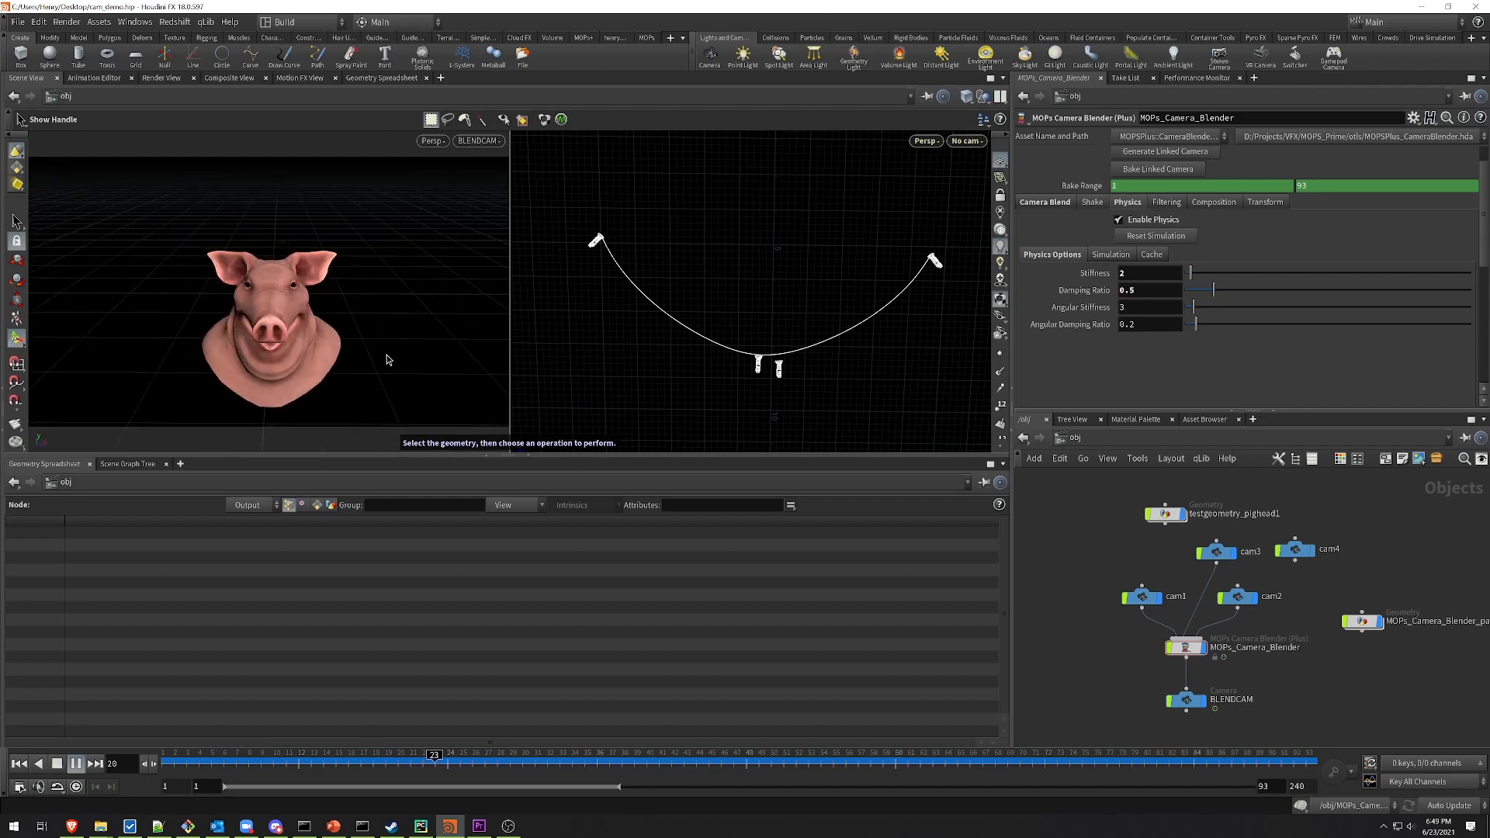
Step: Try a Damping Ratio of 1 and then .02 to compare the camera's springiness
left_click_drag(1145, 291, 1084, 294)
type("1")
key("Return")
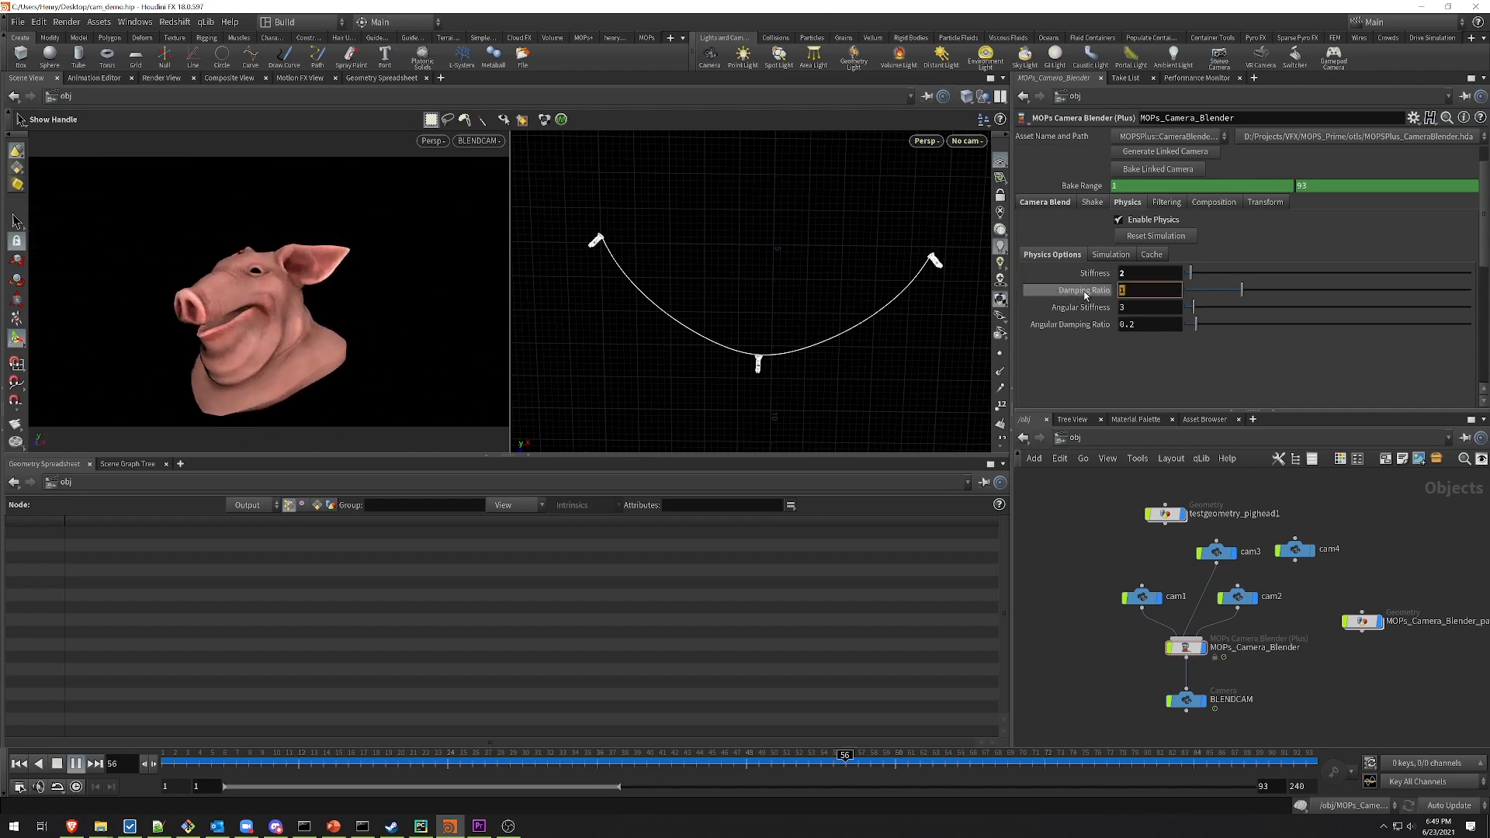
type("02")
key("Return")
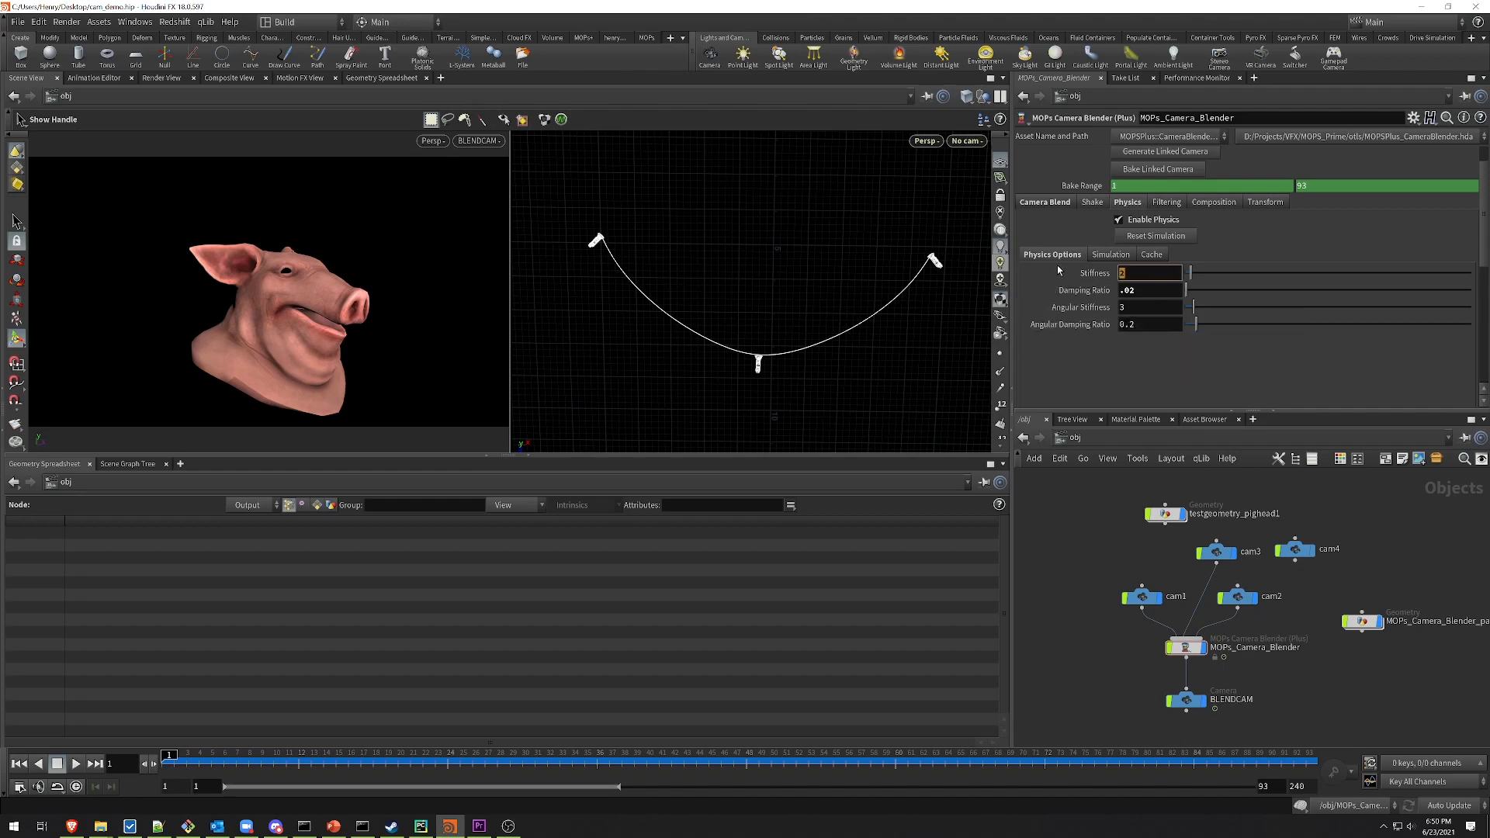
Step: Set the physics Stiffness to 20 and the Damping Ratio to 1, and play the simulation
type("20")
key("Return")
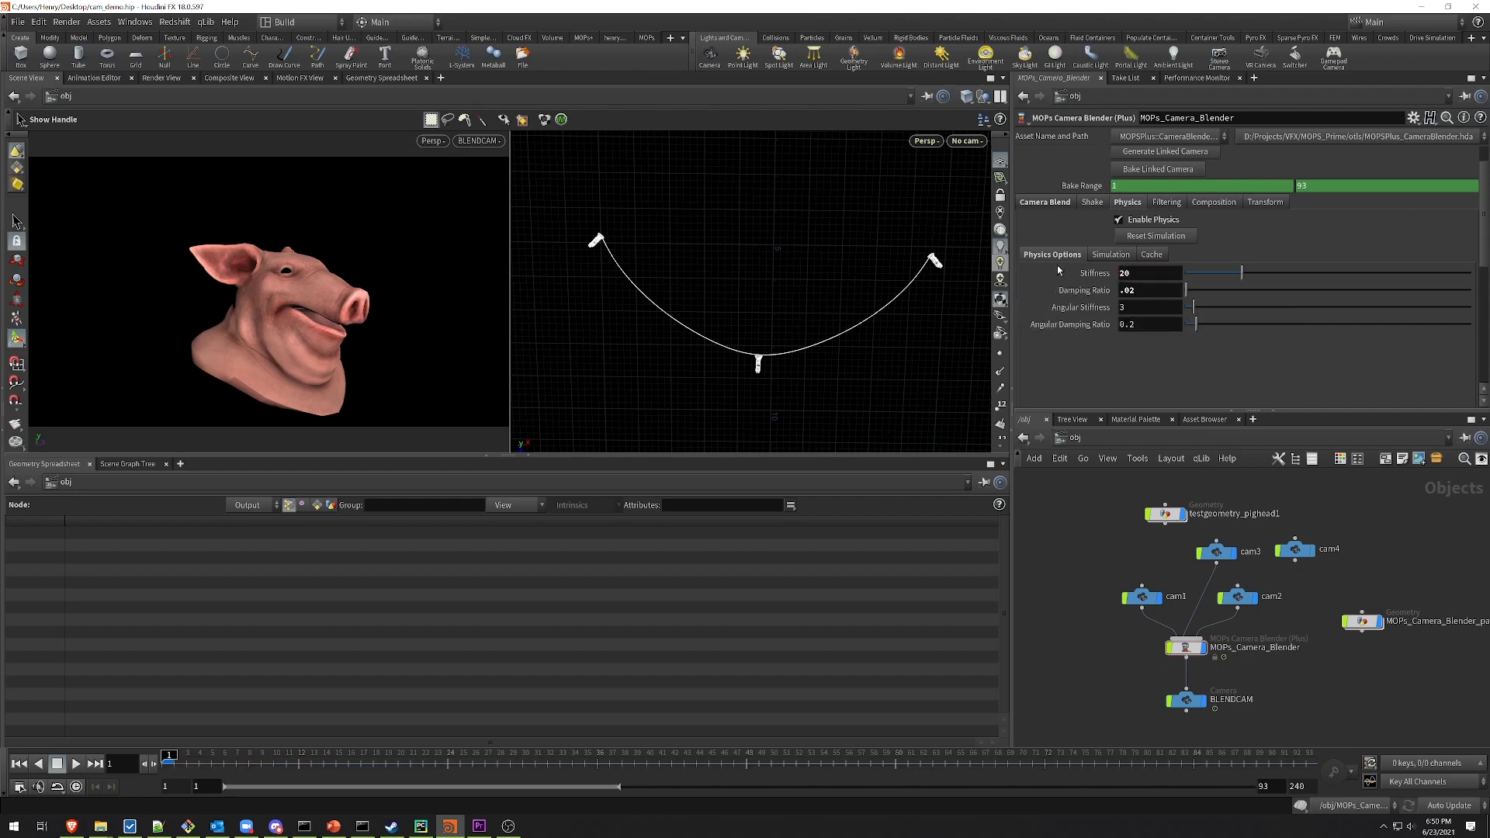
key("Tab")
left_click(76, 763)
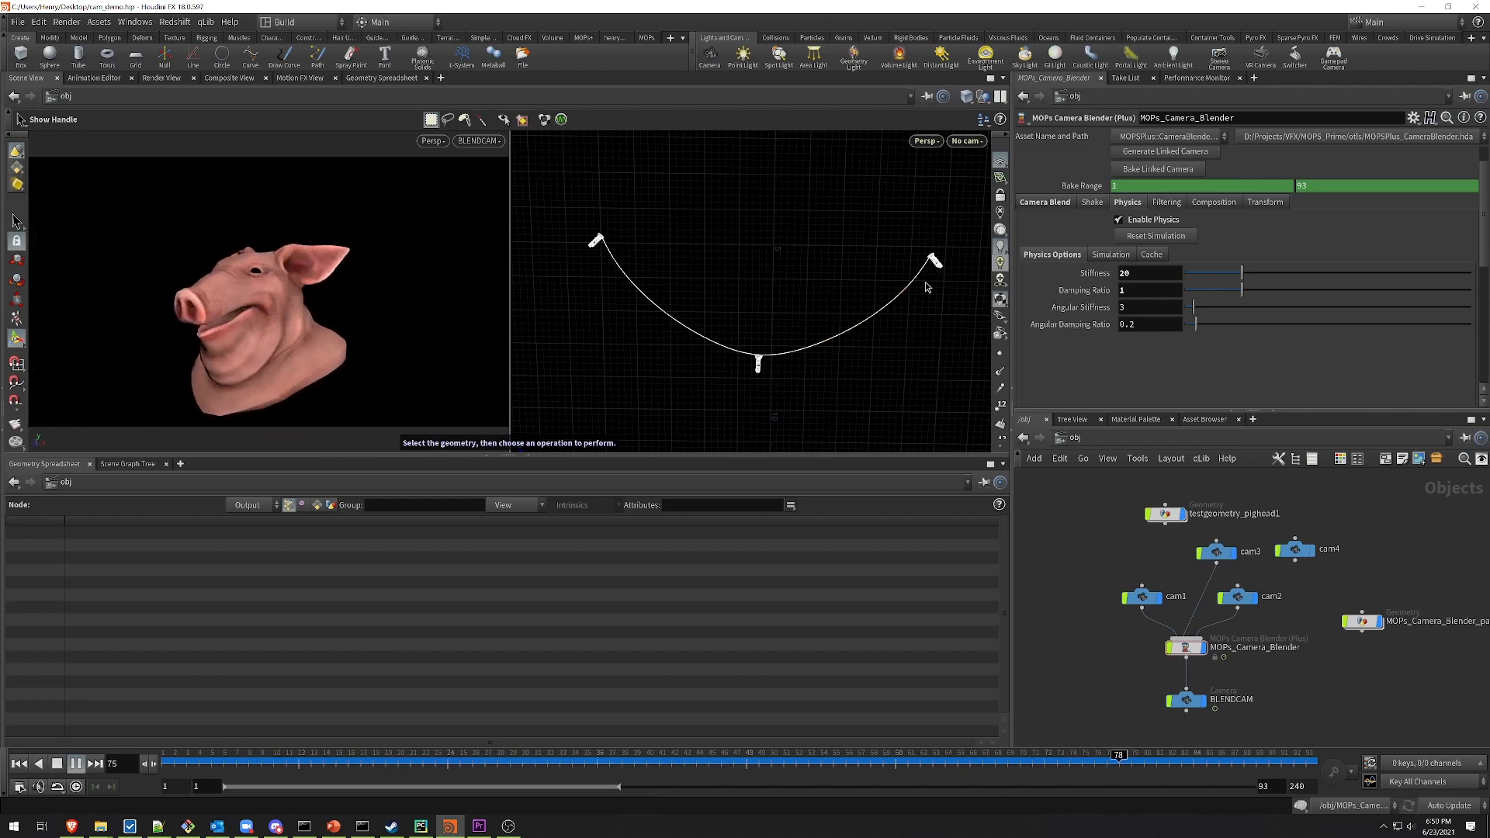
Step: Set Angular Stiffness to 10 and Angular Damping Ratio to 1 for the camera's rotation
left_click_drag(1143, 312, 1083, 312)
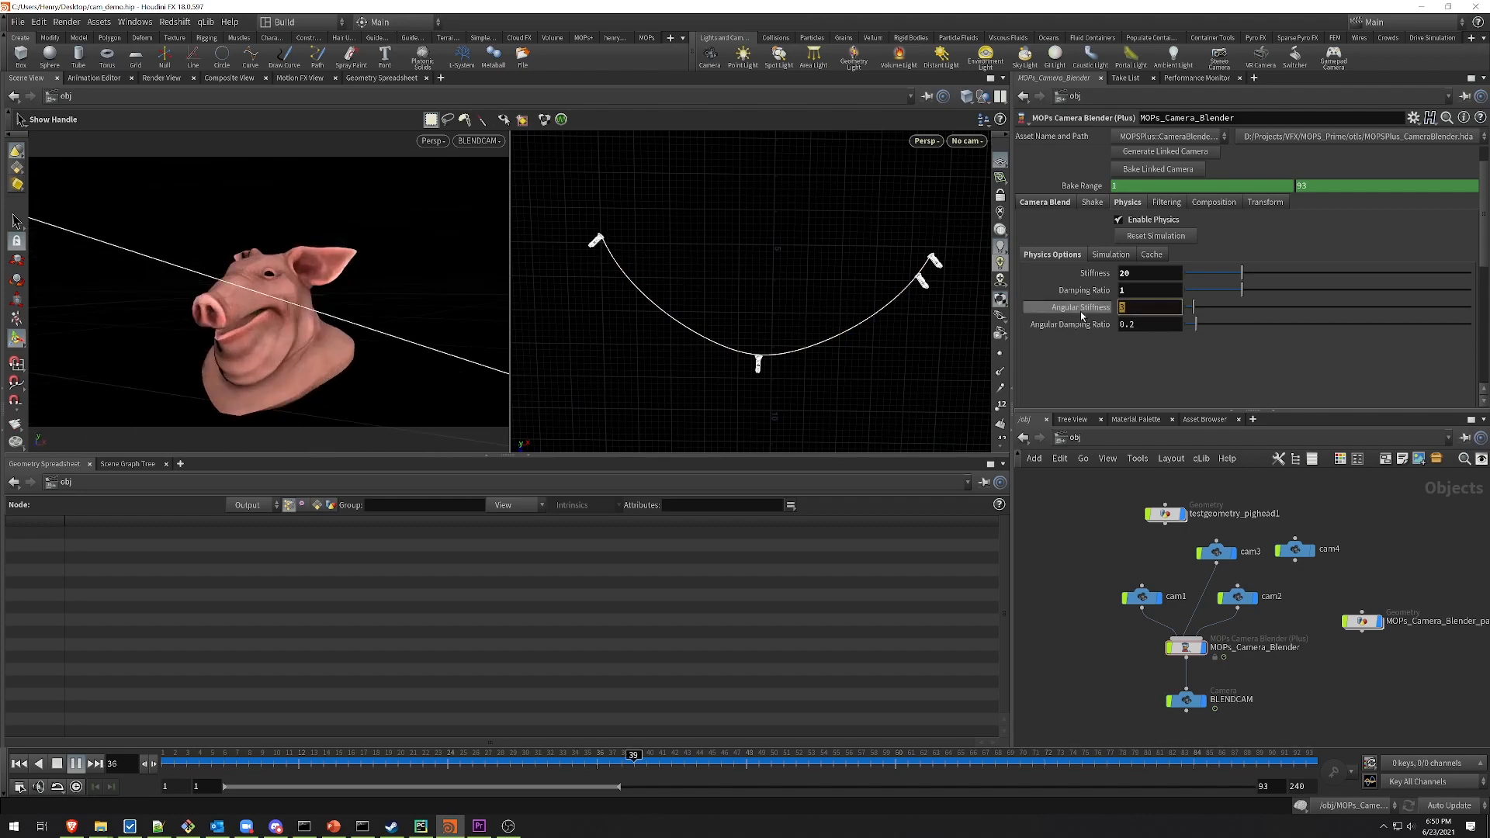
type("10")
key("Return")
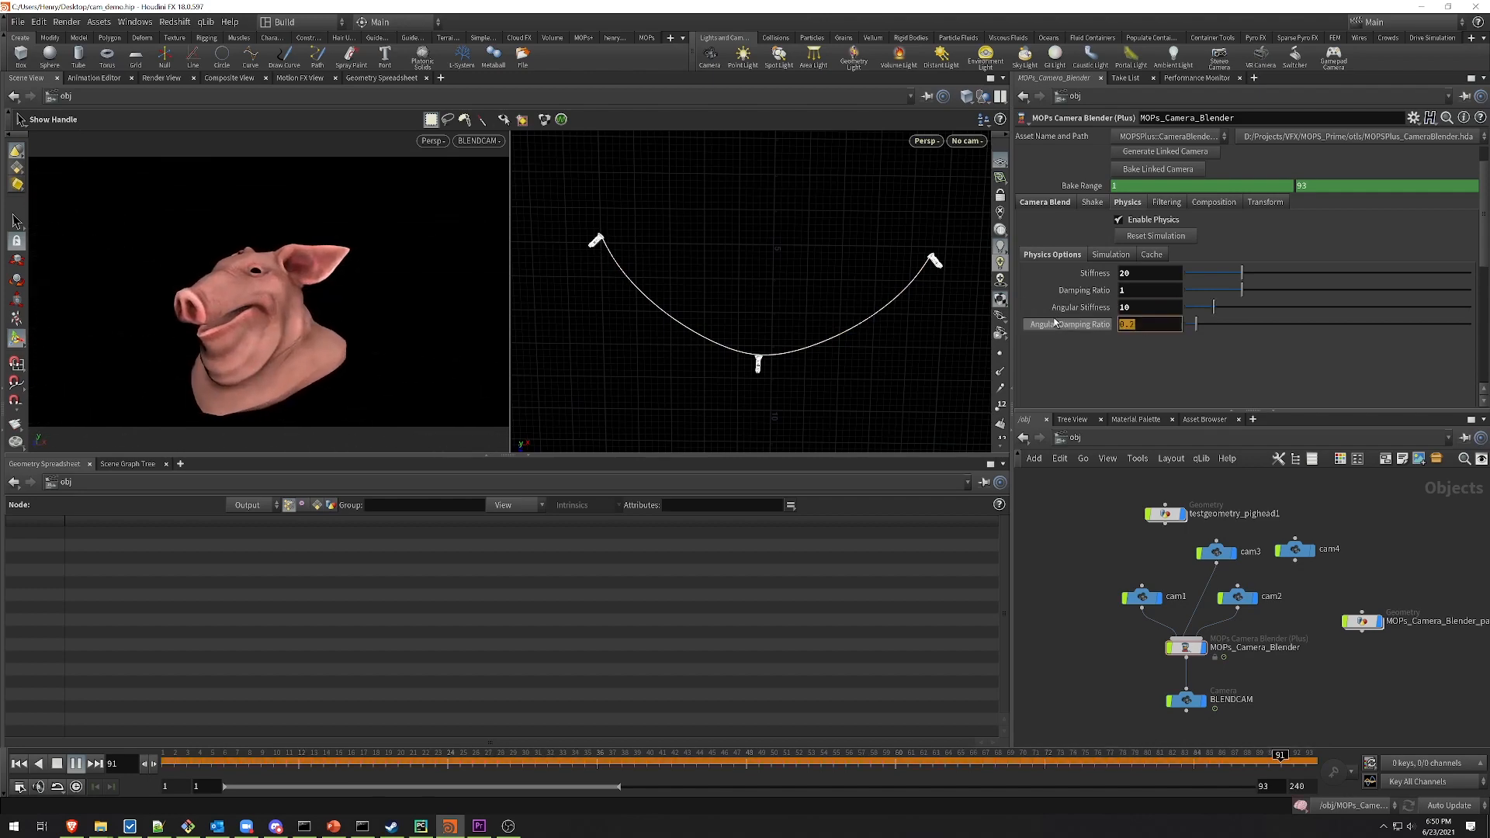
type("1")
key("Return")
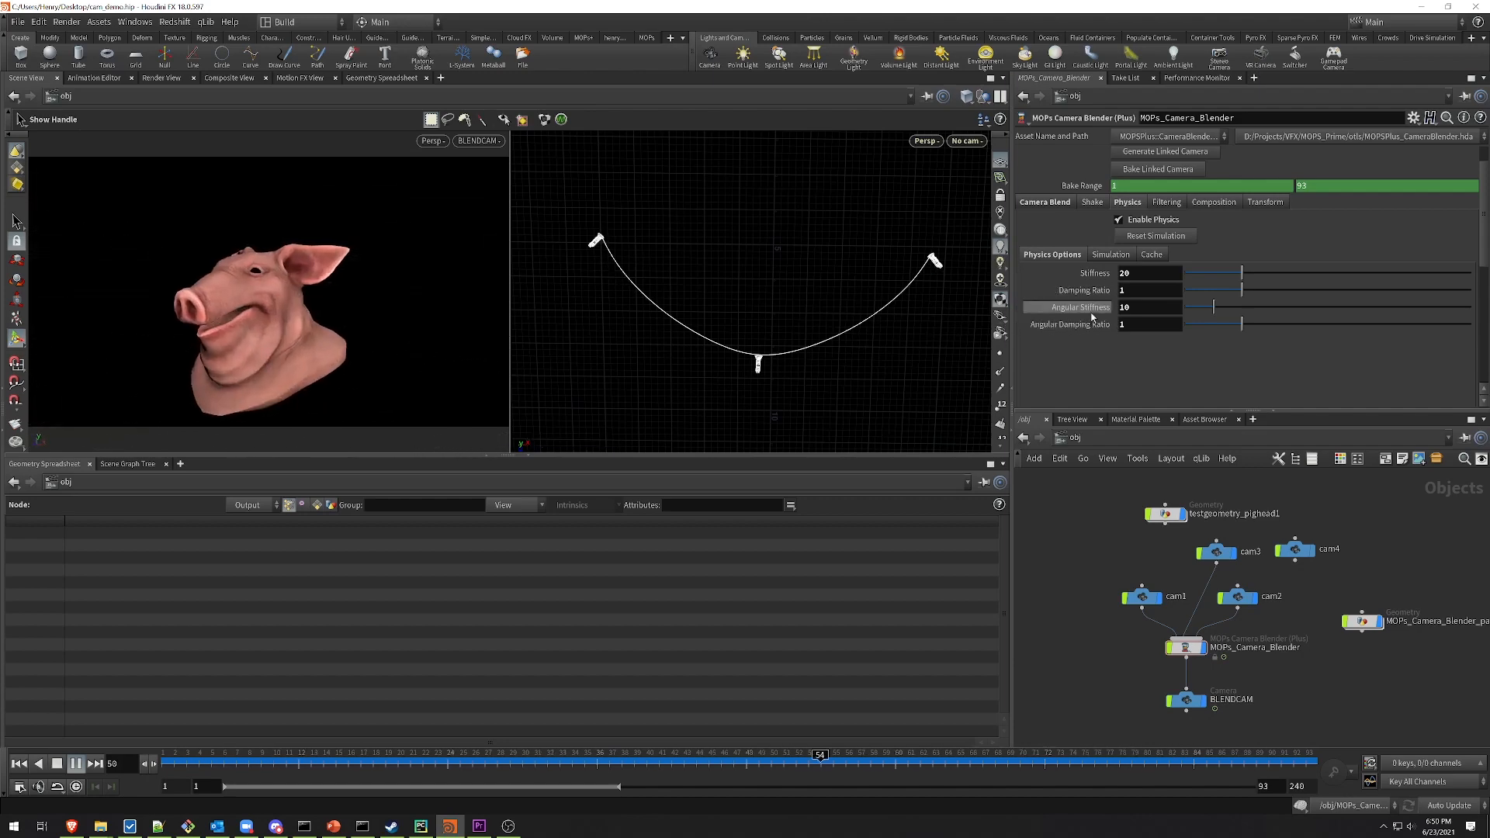
Step: Lower Angular Stiffness to 1 and Angular Damping Ratio to .2 for looser camera rotation
left_click_drag(1142, 274, 1068, 274)
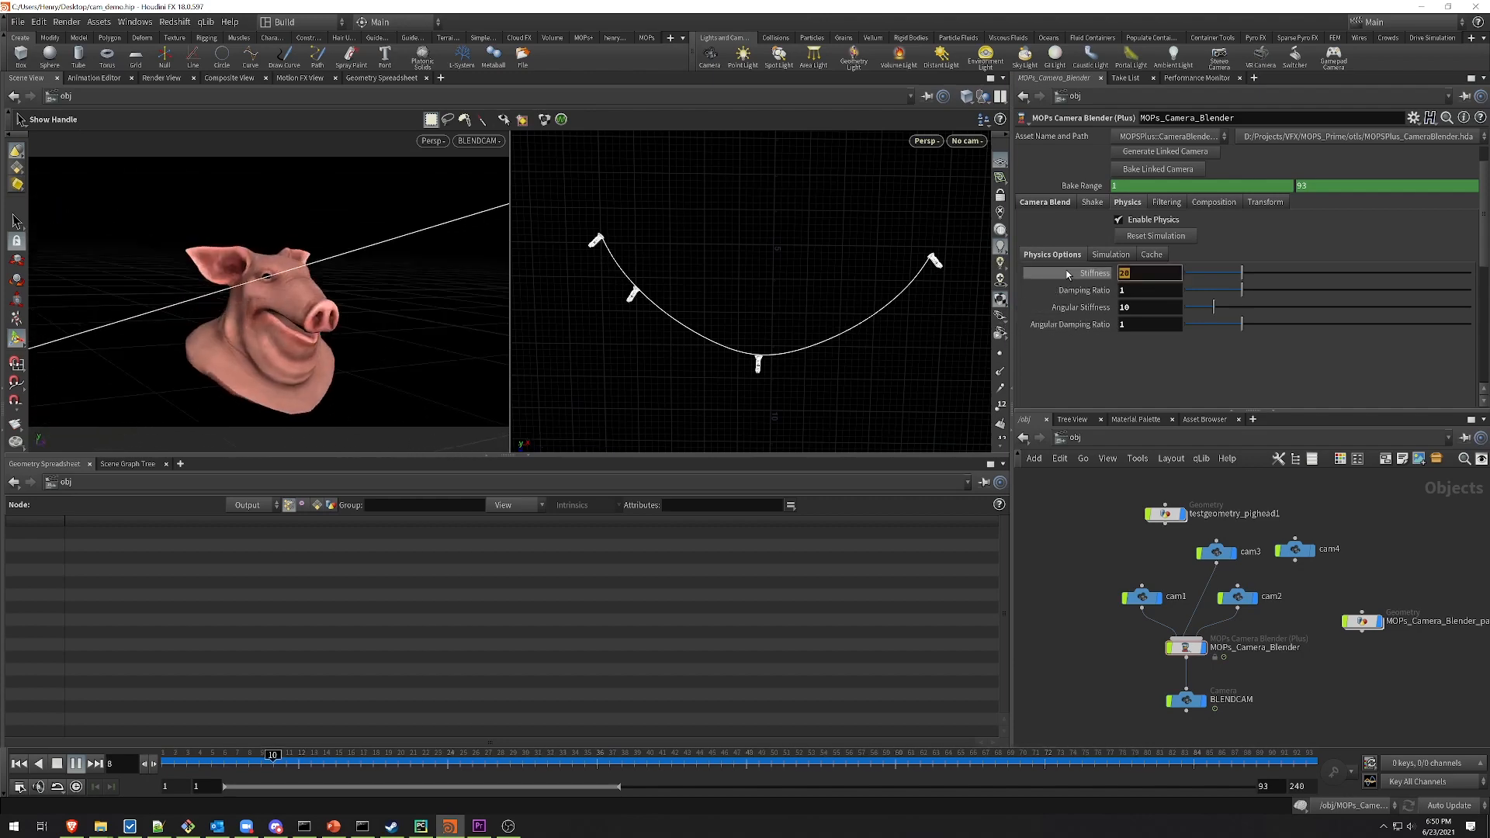
left_click(1139, 308)
type("1")
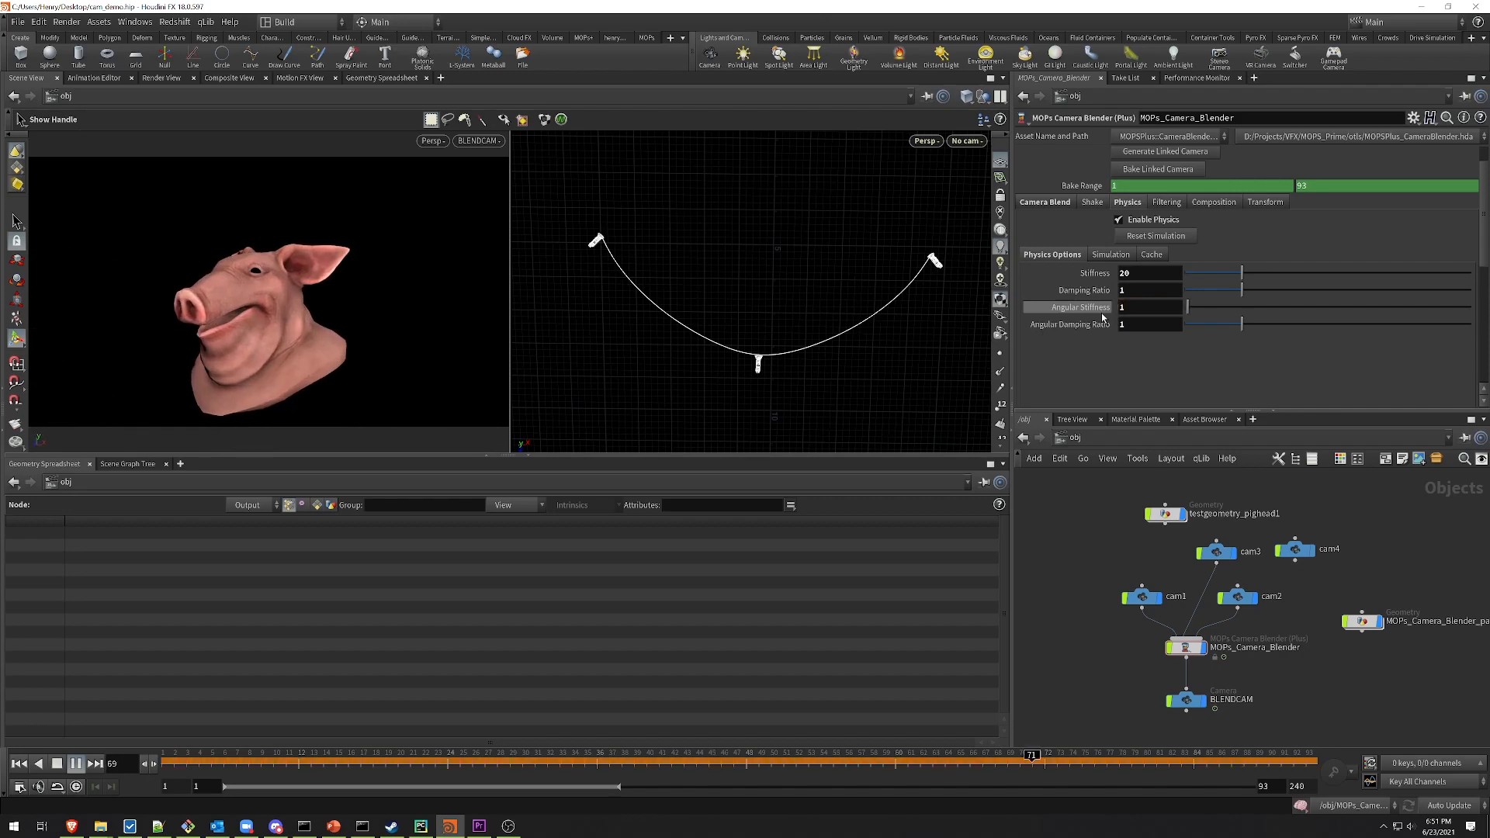
key("Tab")
type(".2")
key("Return")
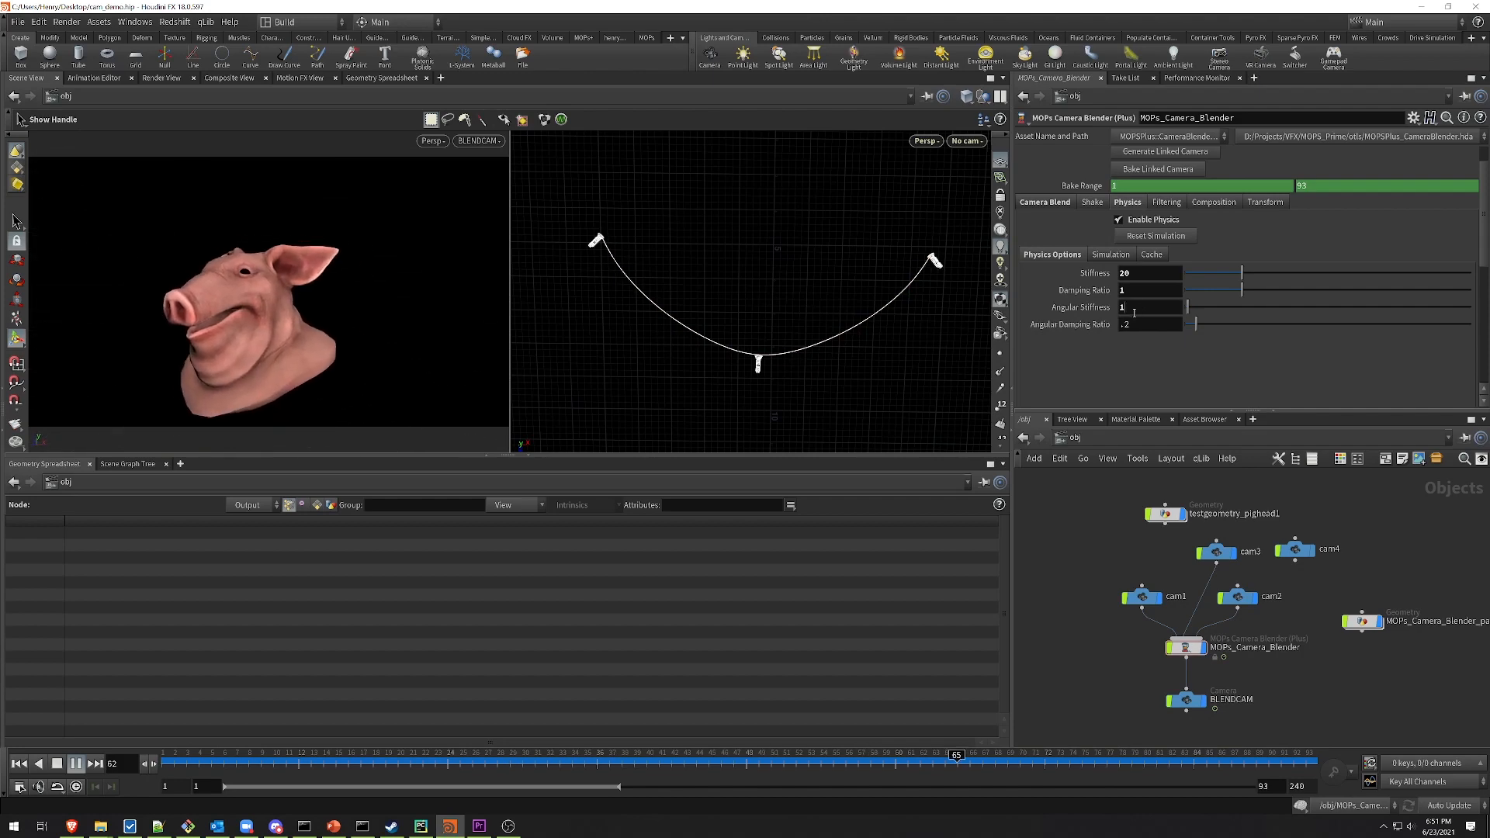
Step: Set Angular Stiffness to 2 and reset the physics simulation
left_click(1139, 309)
type("2")
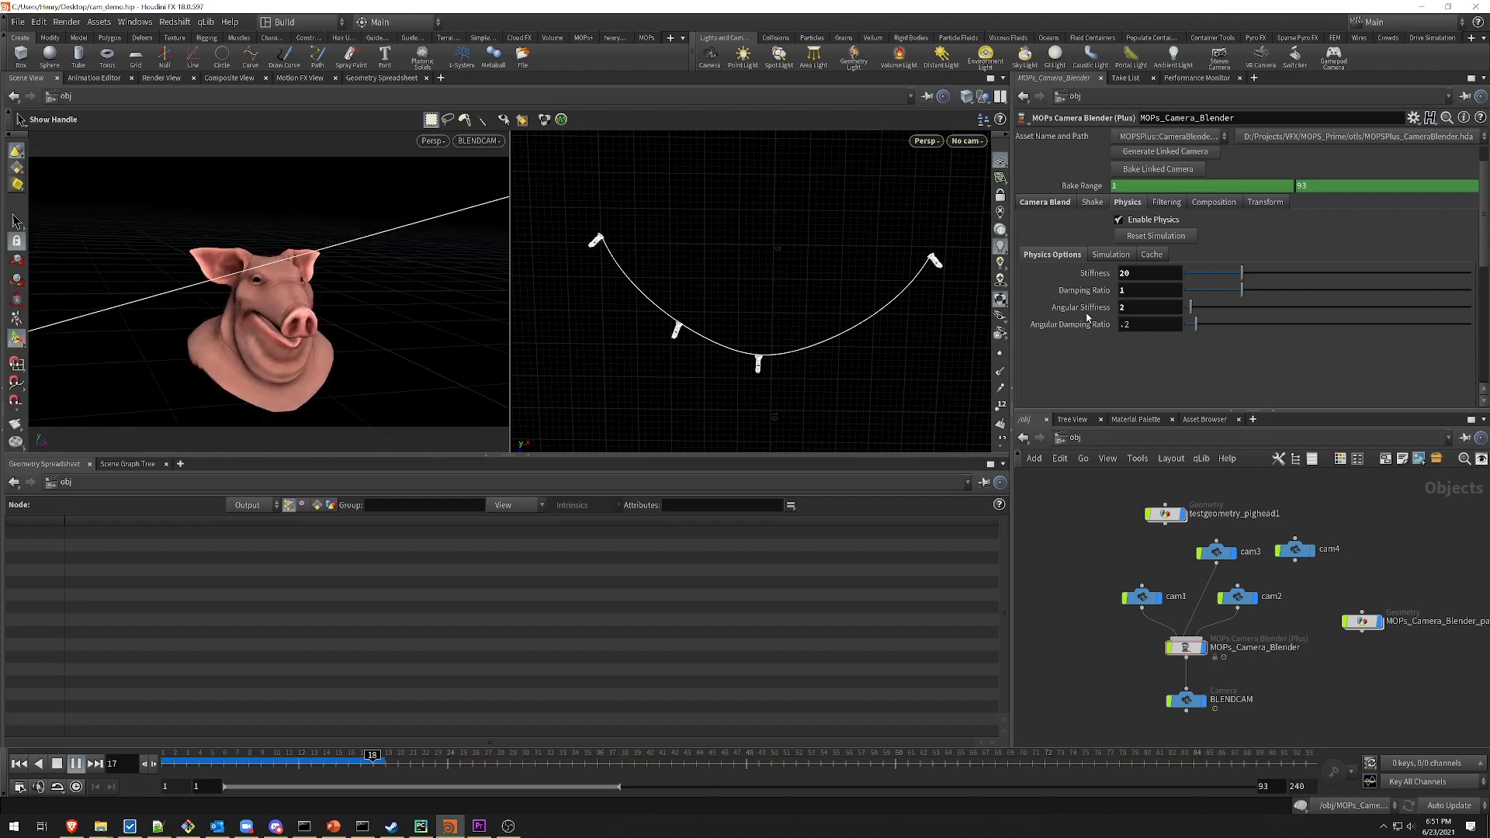
left_click(1183, 237)
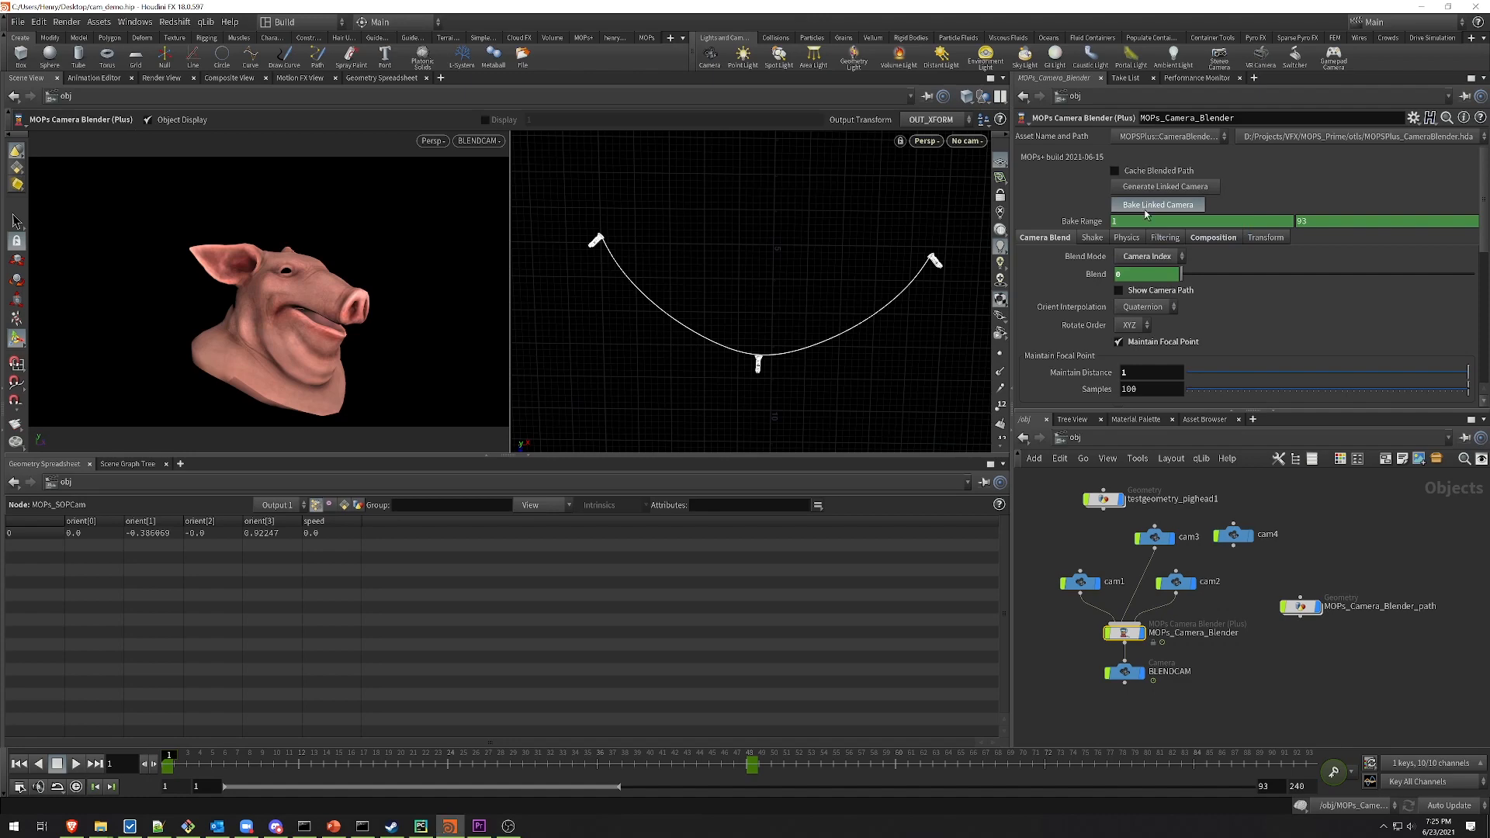
Step: Bake the linked camera over frames 1 to 93 and review the baked camera's View and Sampling parameters
left_click(1146, 208)
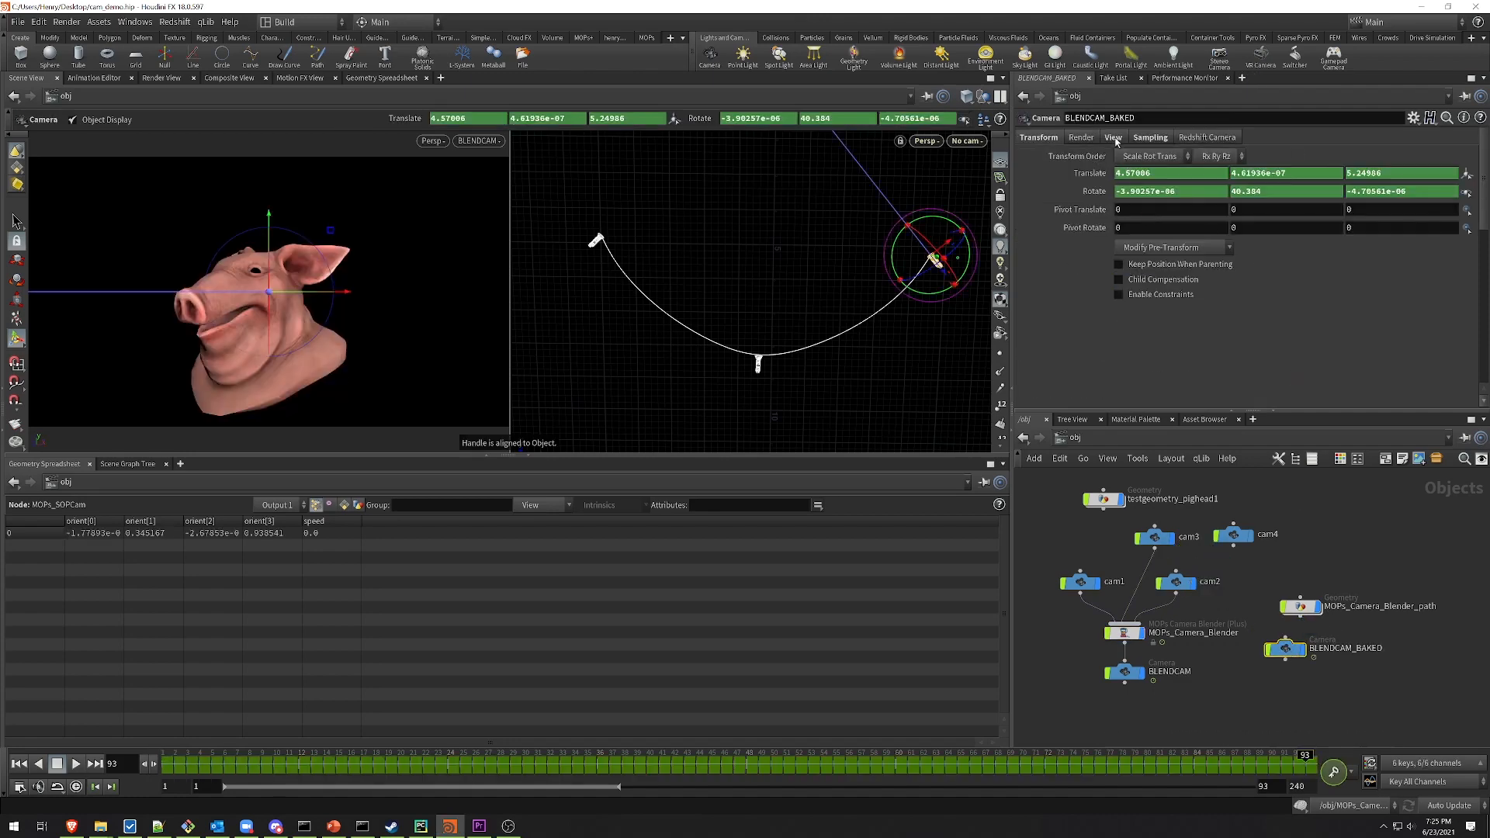
left_click(1113, 137)
left_click(1149, 137)
left_click(1113, 137)
left_click(1147, 138)
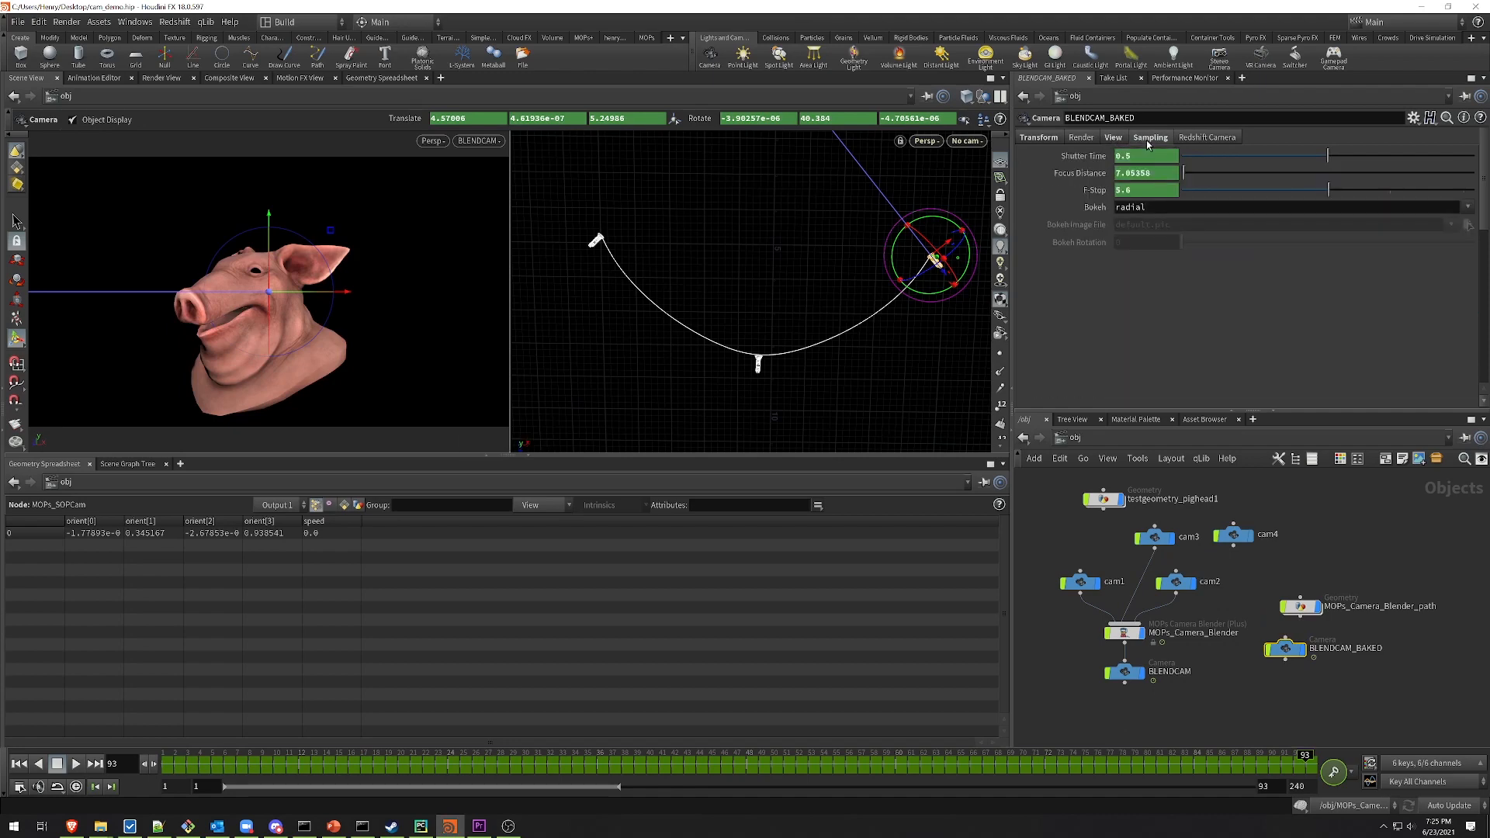
Step: Turn off Use Houdini camera focus/fstop in BLENDCAM_BAKED's Redshift DOF settings, then delete that camera
left_click(1214, 138)
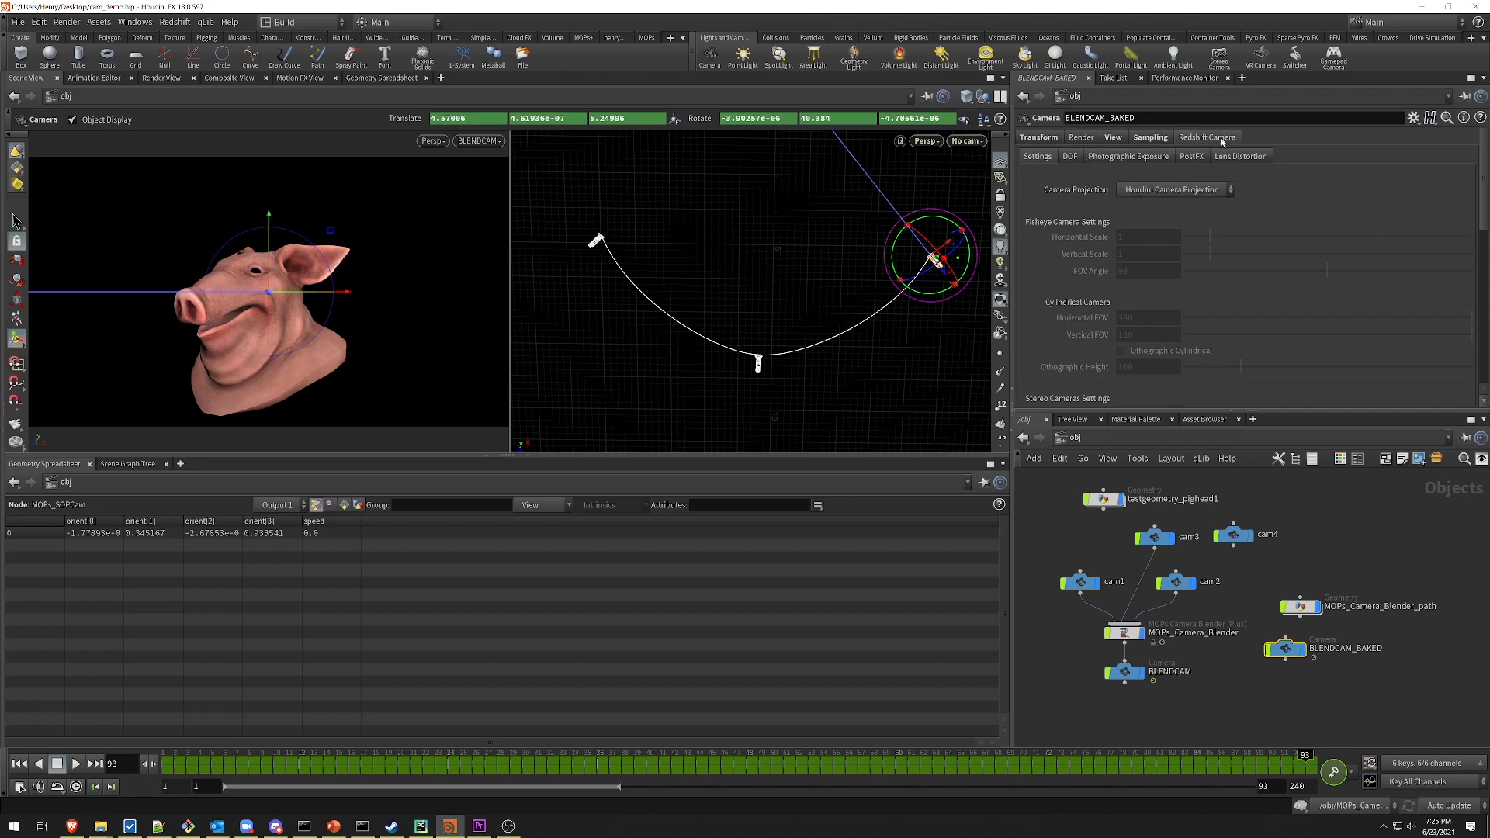
left_click(1068, 157)
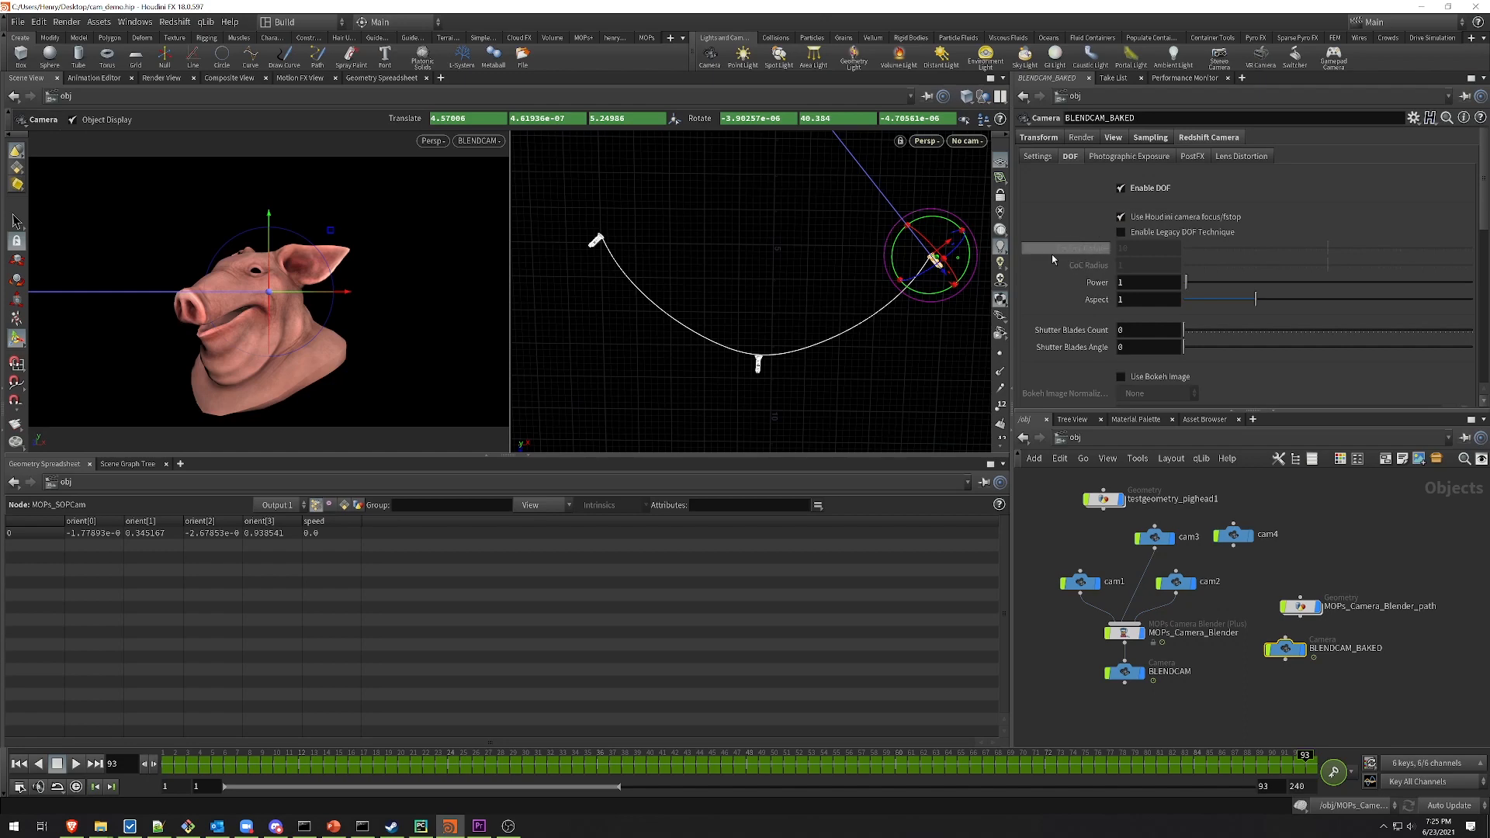
left_click(1164, 221)
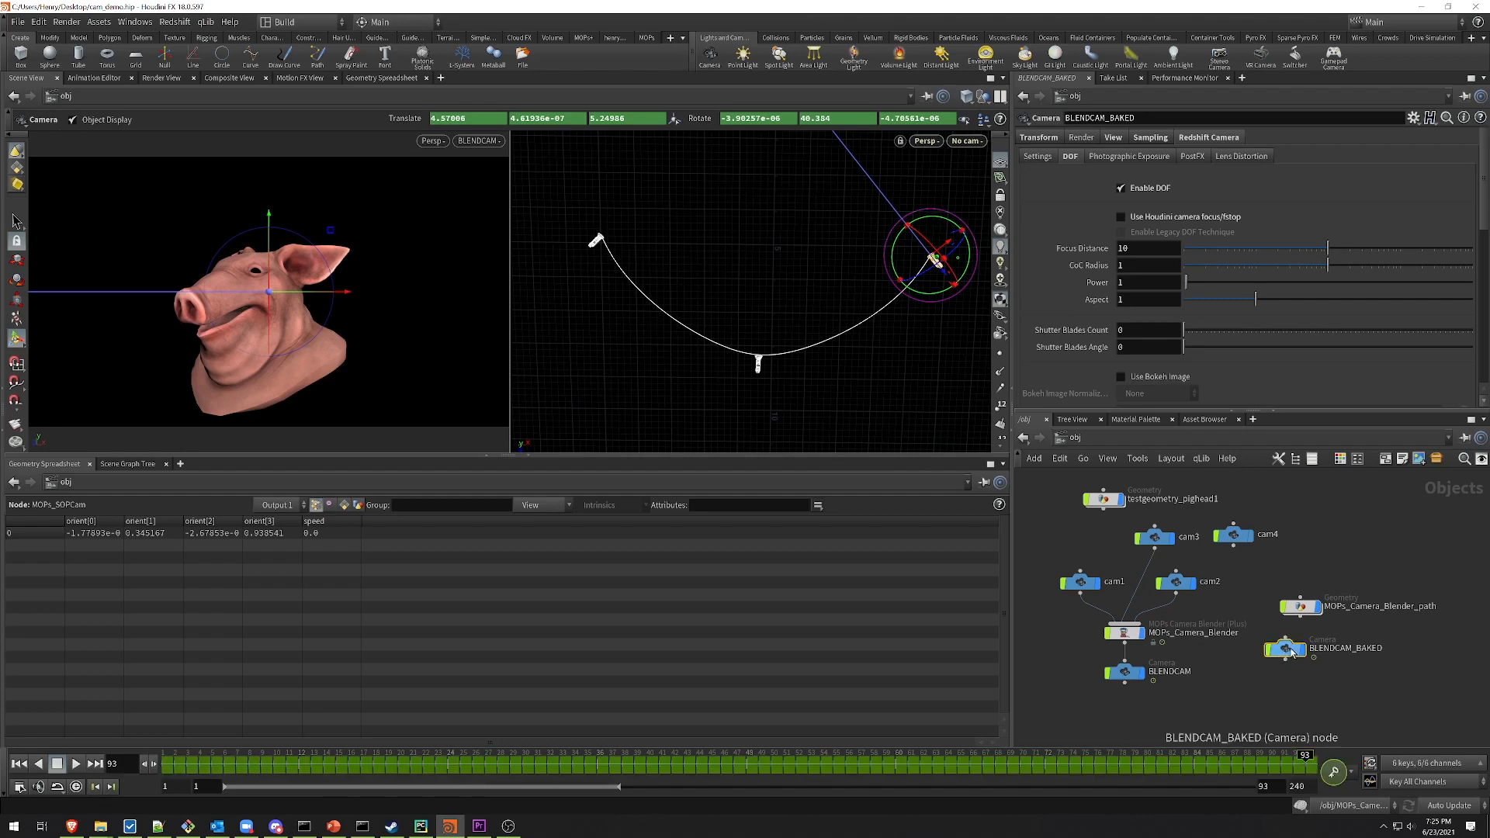
key("Delete")
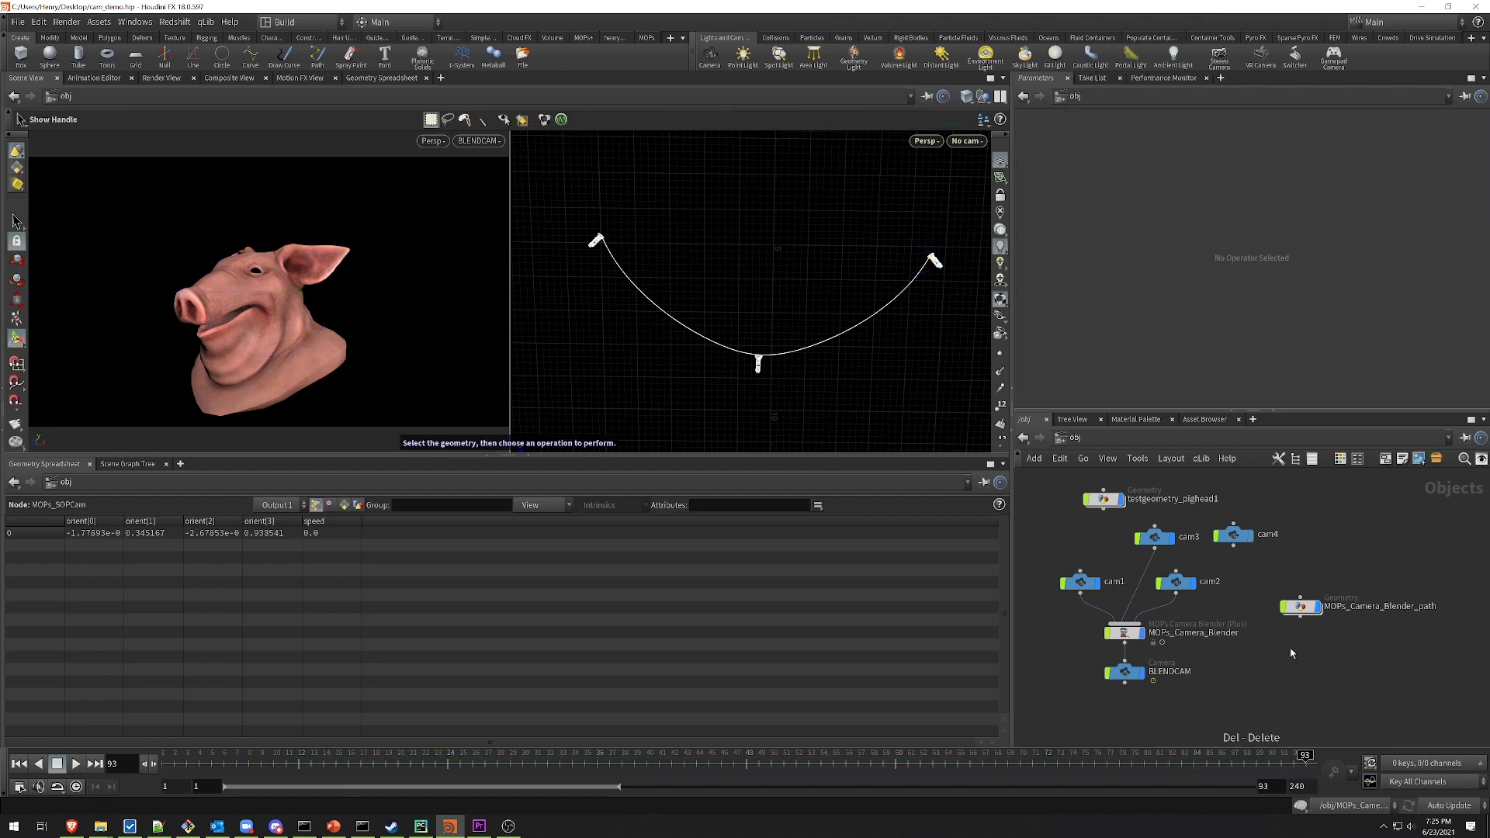
Step: Add RS_campro_dofDistance as an extra camera parameter on MOPs_Camera_Blender
left_click(1124, 633)
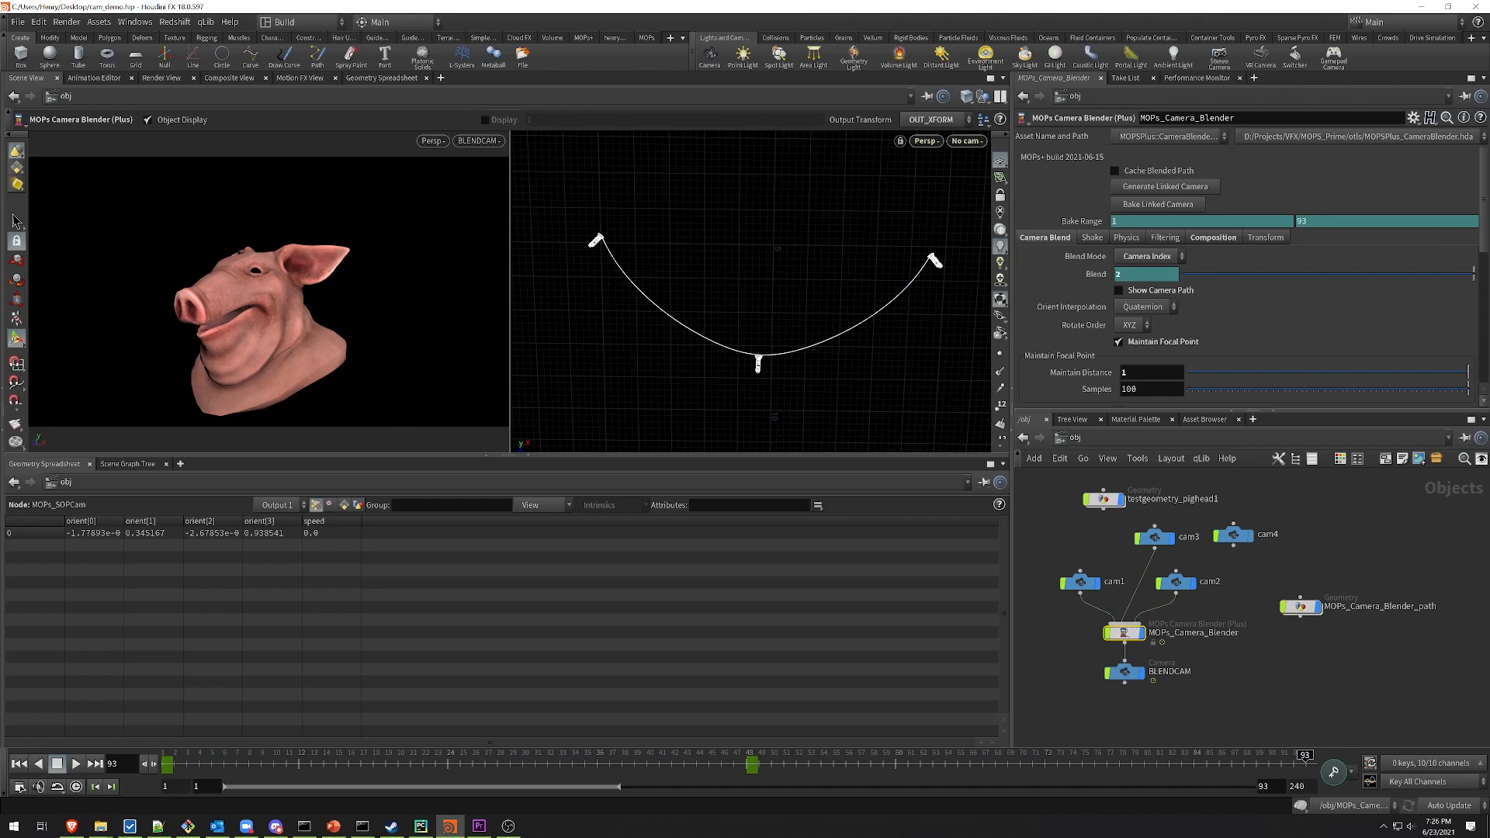
left_click_drag(1483, 204, 1483, 336)
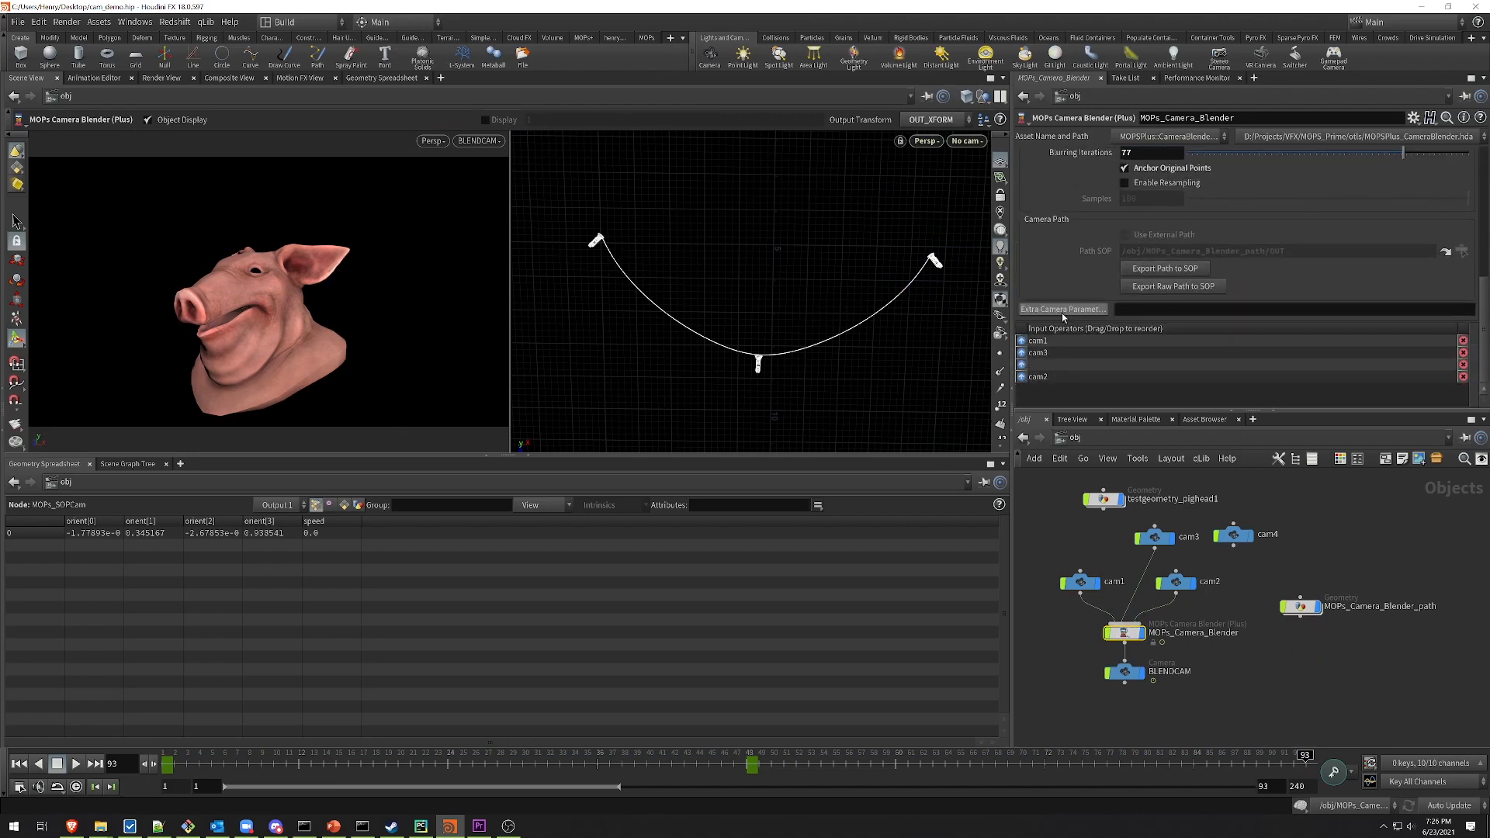
mouse_move(1062, 313)
left_click(1161, 309)
type("RS_campro_dofDistance")
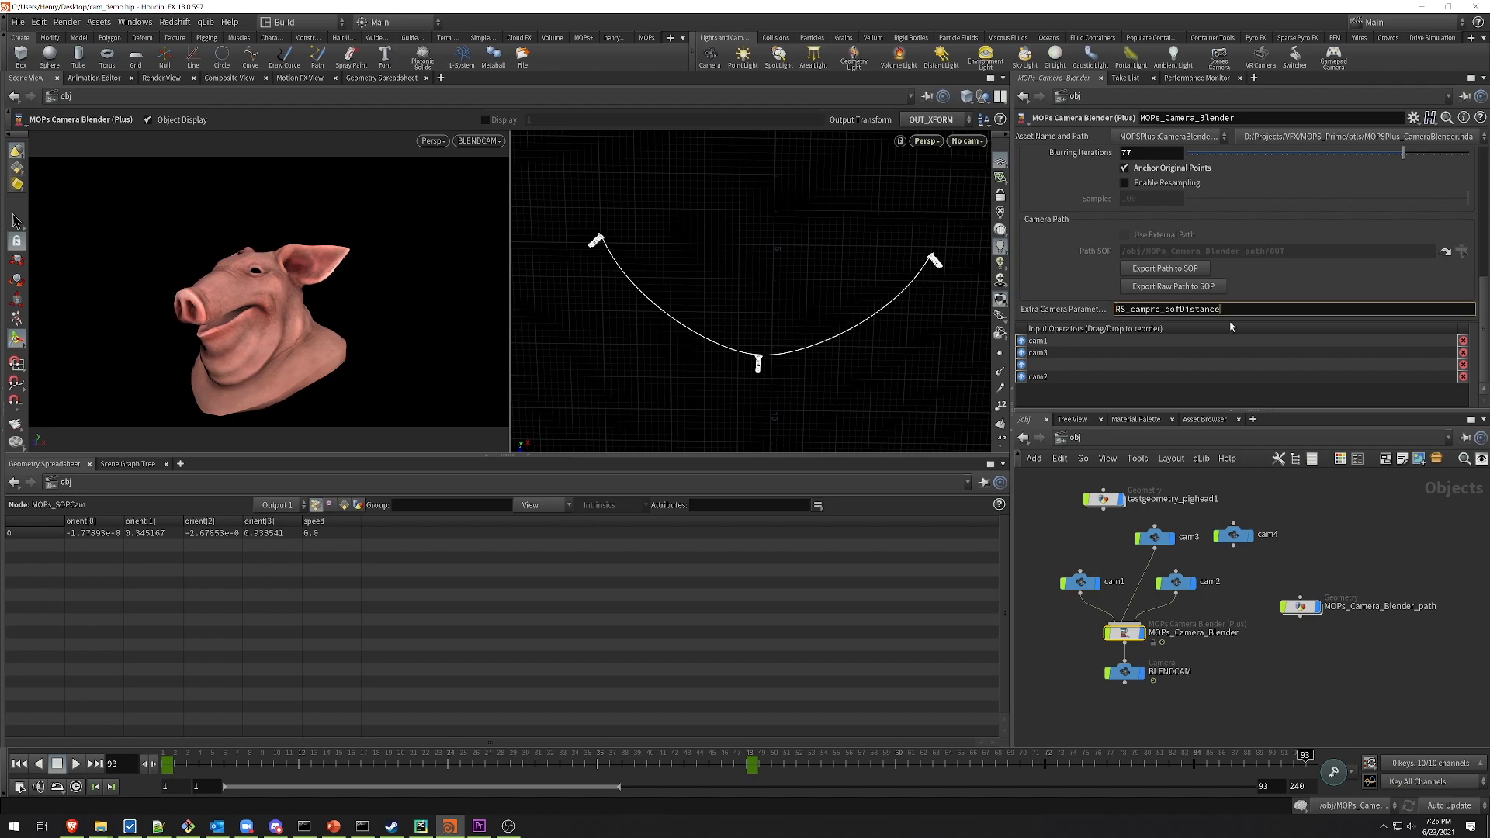
key("Return")
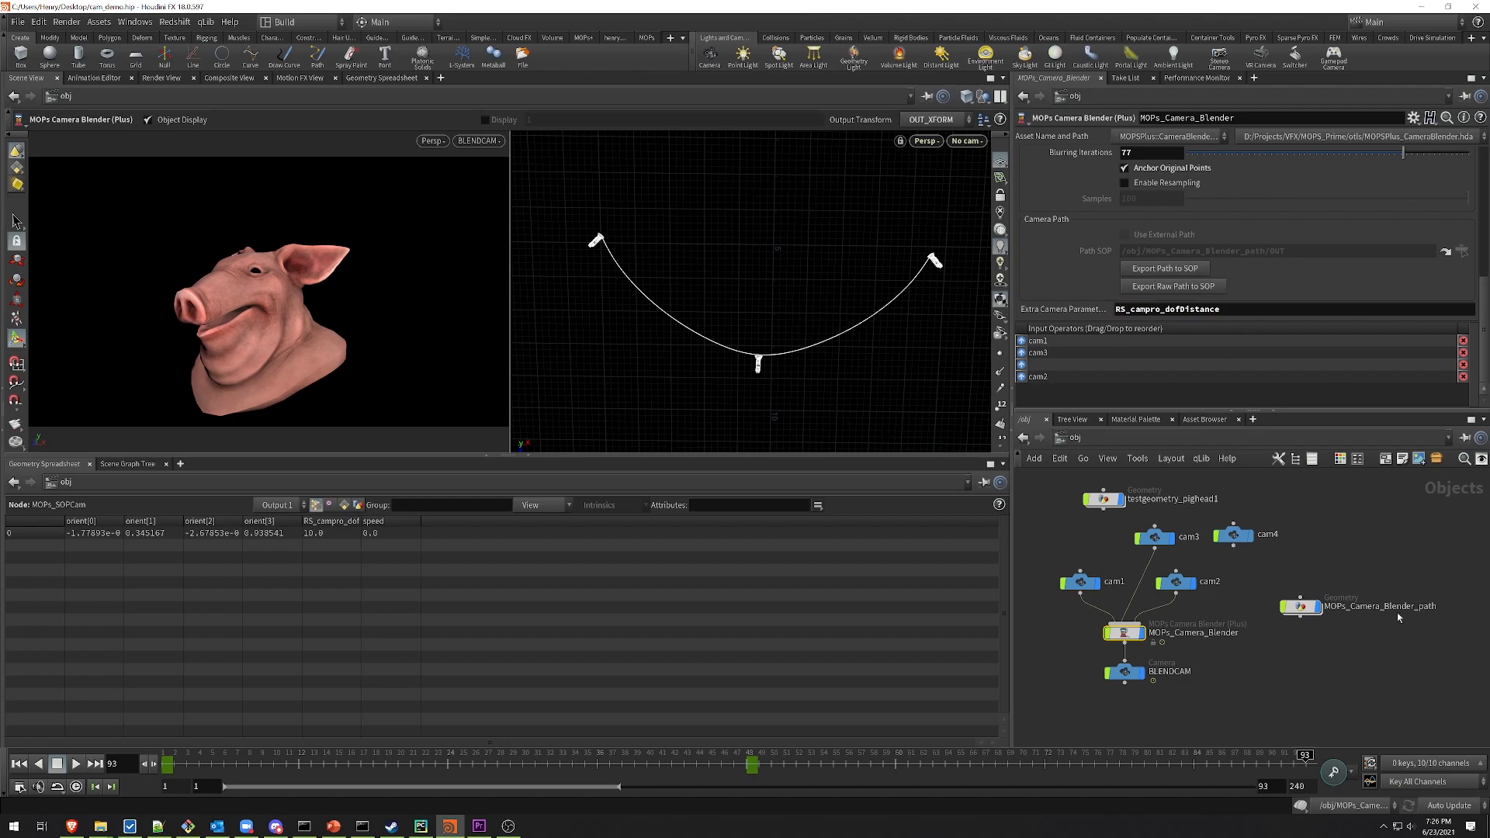
Step: Inspect the RS_campro_dofDistance attribute of MOPs_Camera_Blender_path in the spreadsheet, then reselect MOPs_Camera_Blender
left_click(1300, 607)
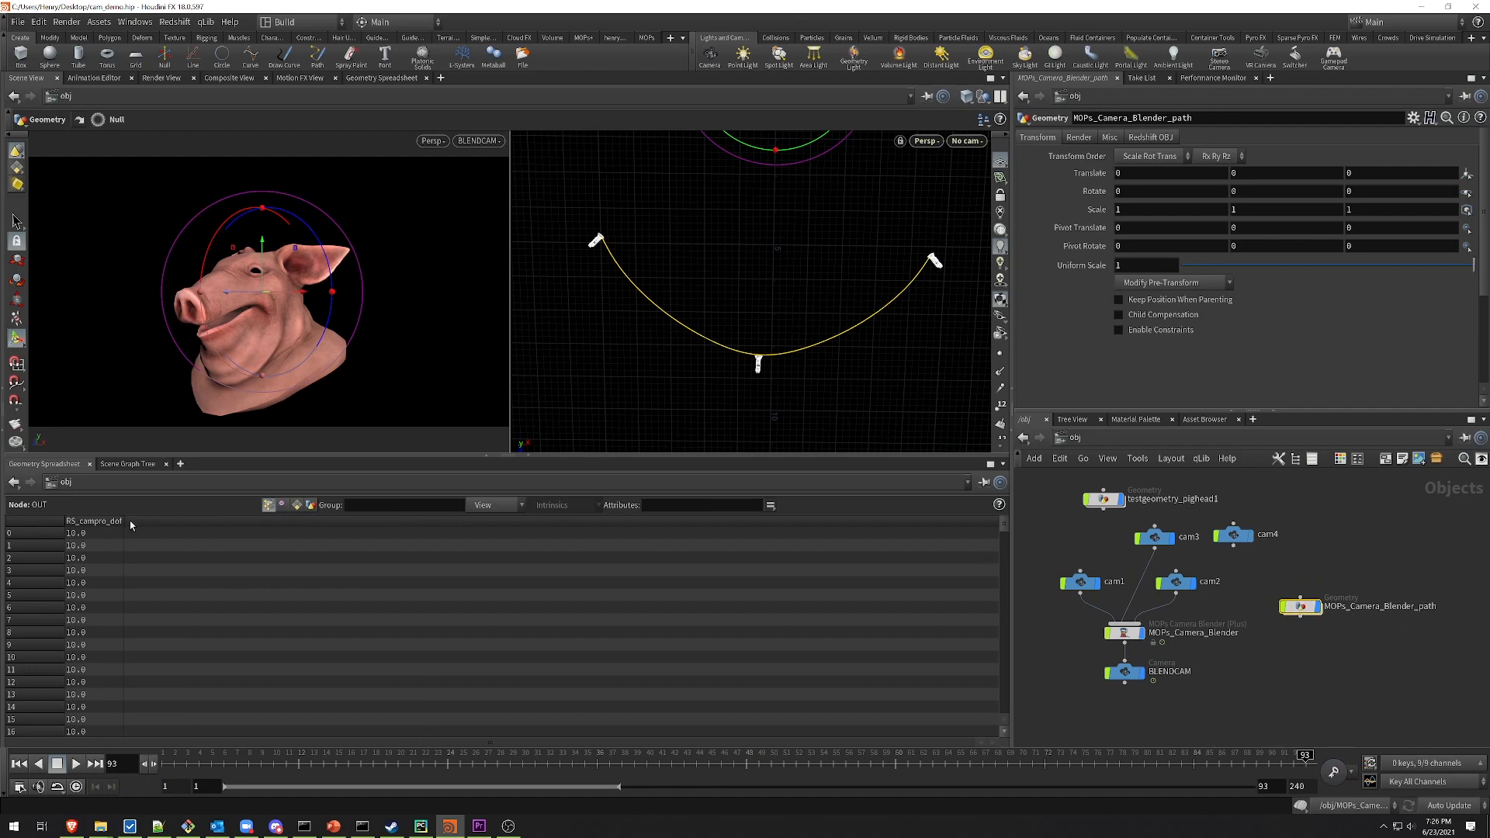
left_click_drag(124, 521, 173, 522)
left_click(1124, 632)
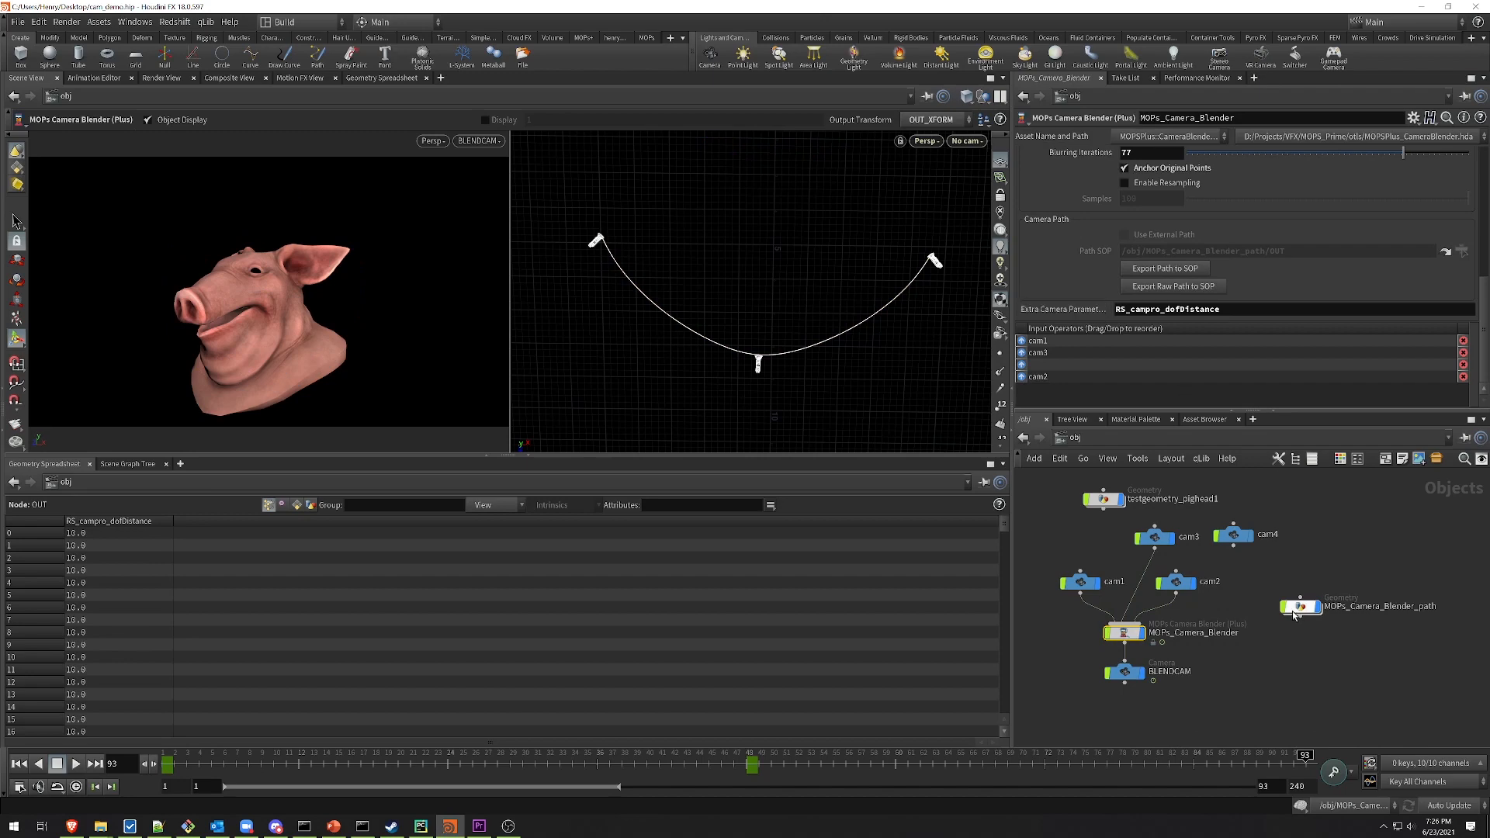
Step: Enable DOF in BLENDCAM's Redshift camera settings and turn off Use Houdini camera focus/fstop
left_click(1125, 673)
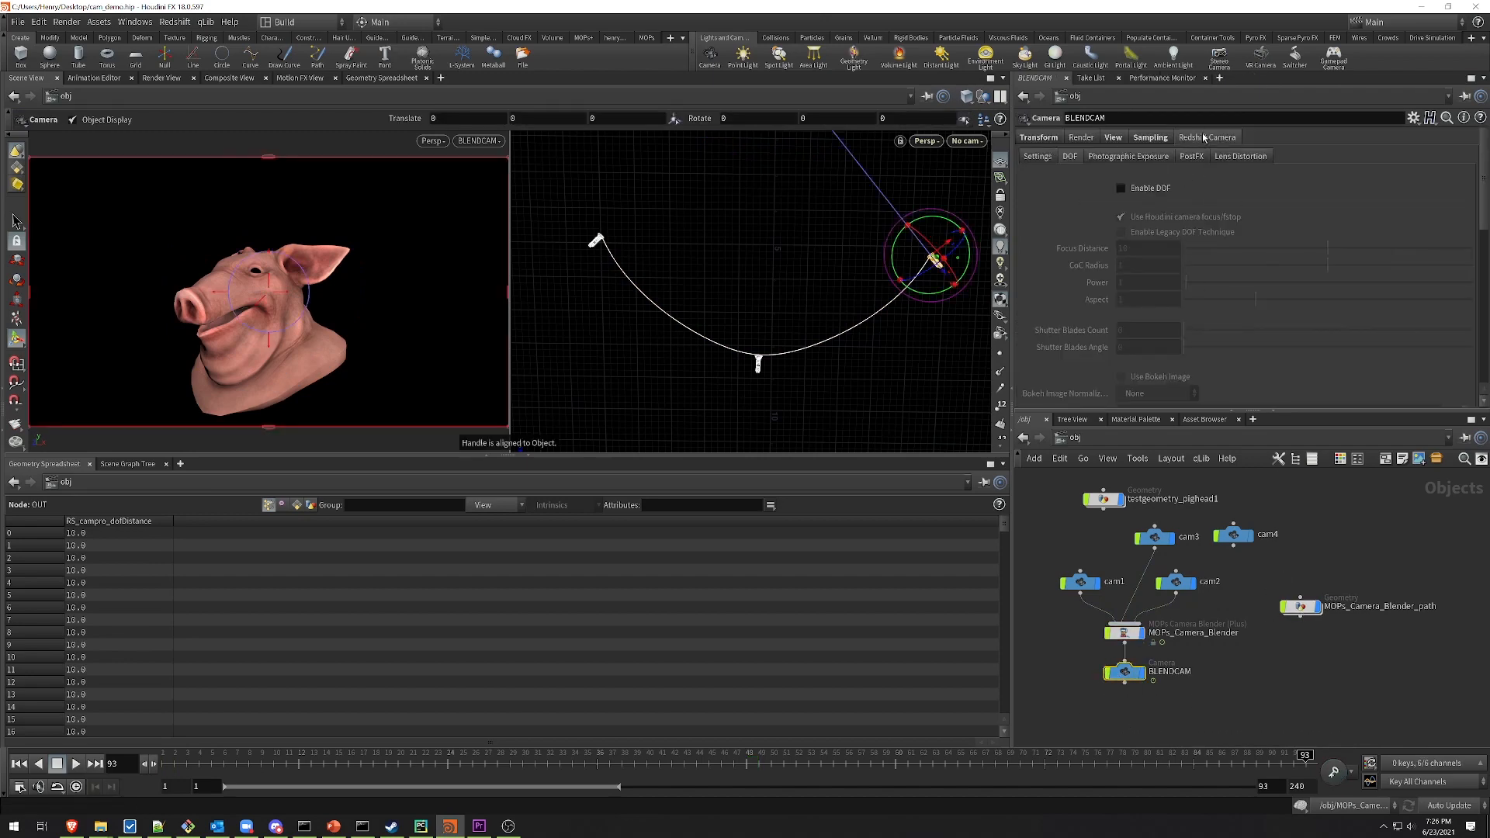
left_click(1120, 188)
left_click(1151, 217)
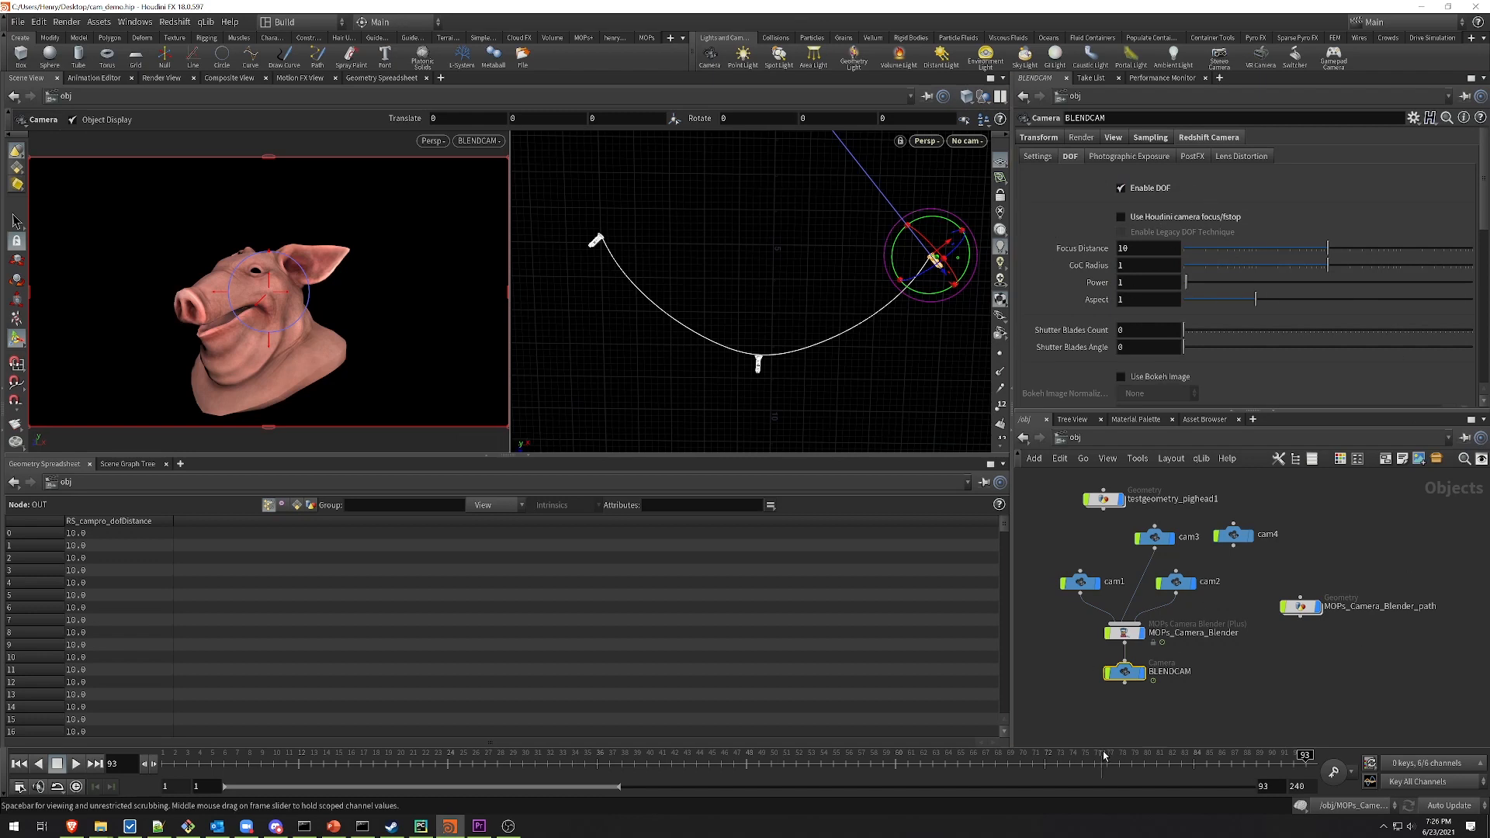
Step: Delete BLENDCAM and generate a new linked camera from MOPs_Camera_Blender
left_click(1094, 708)
left_click_drag(1073, 675, 1181, 723)
key("Delete")
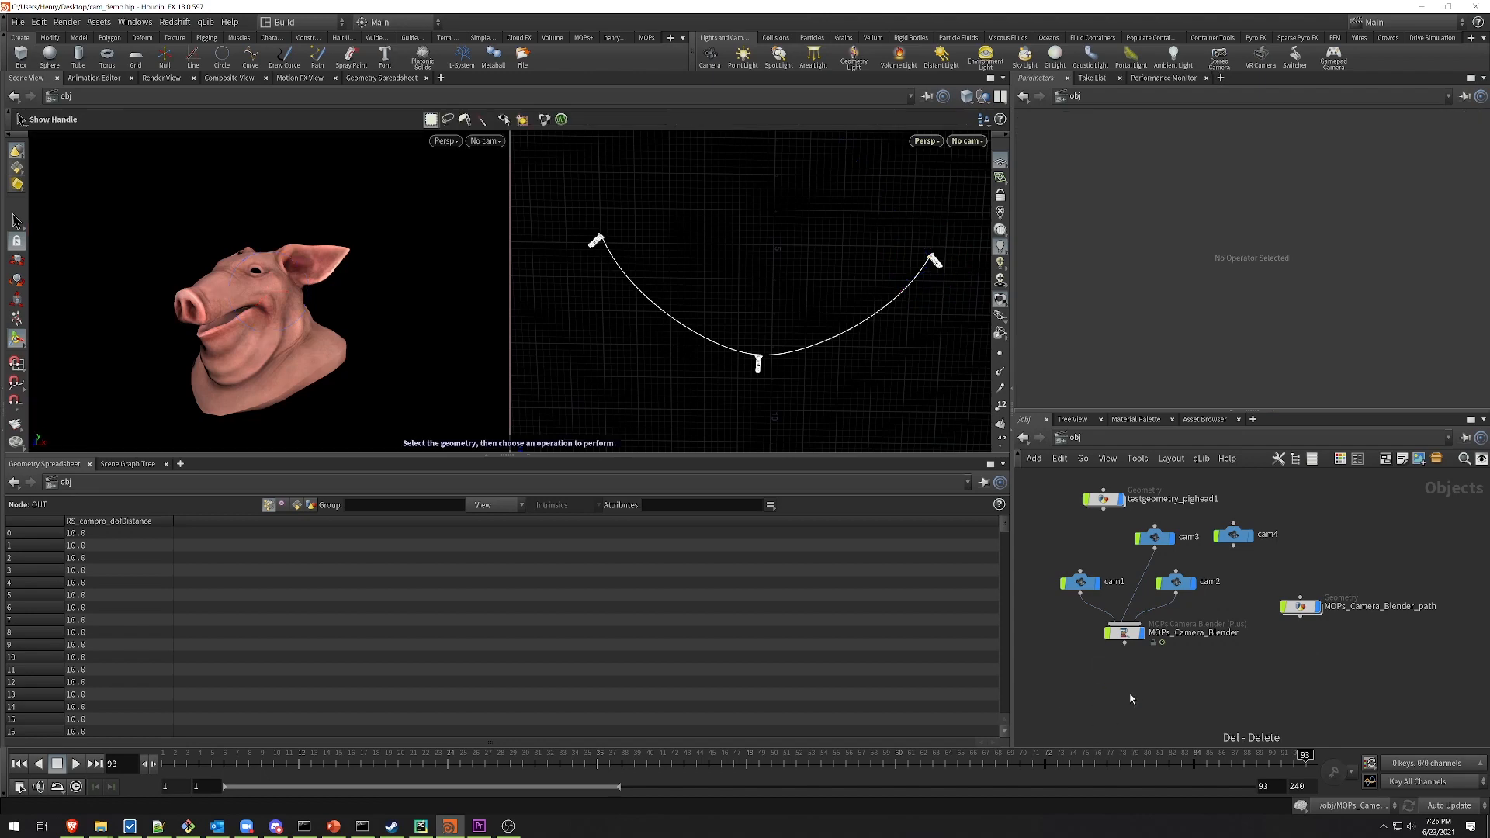
left_click(1124, 633)
scroll(1478, 319, "up", 10)
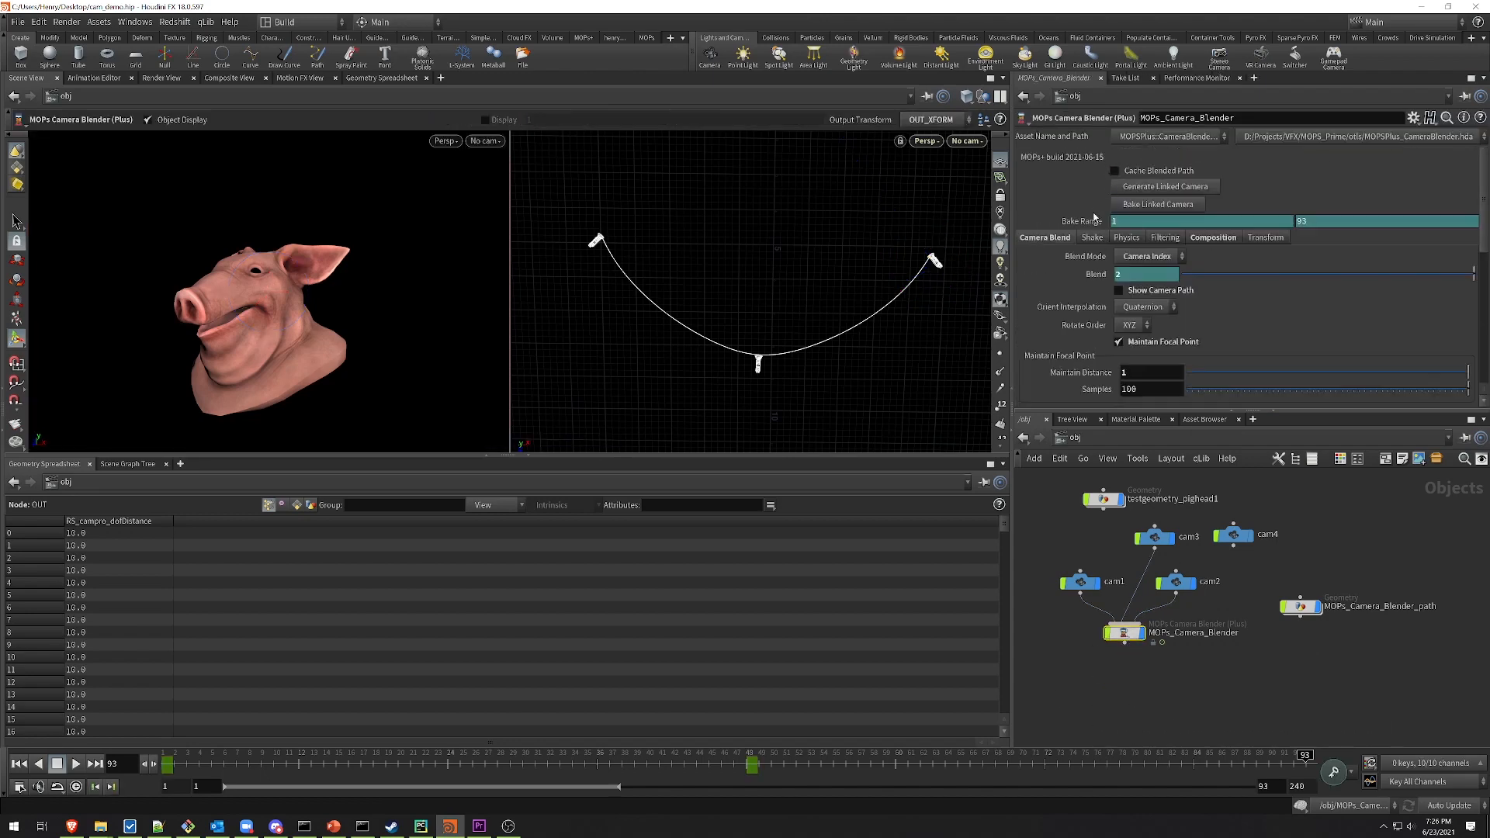
left_click(1164, 186)
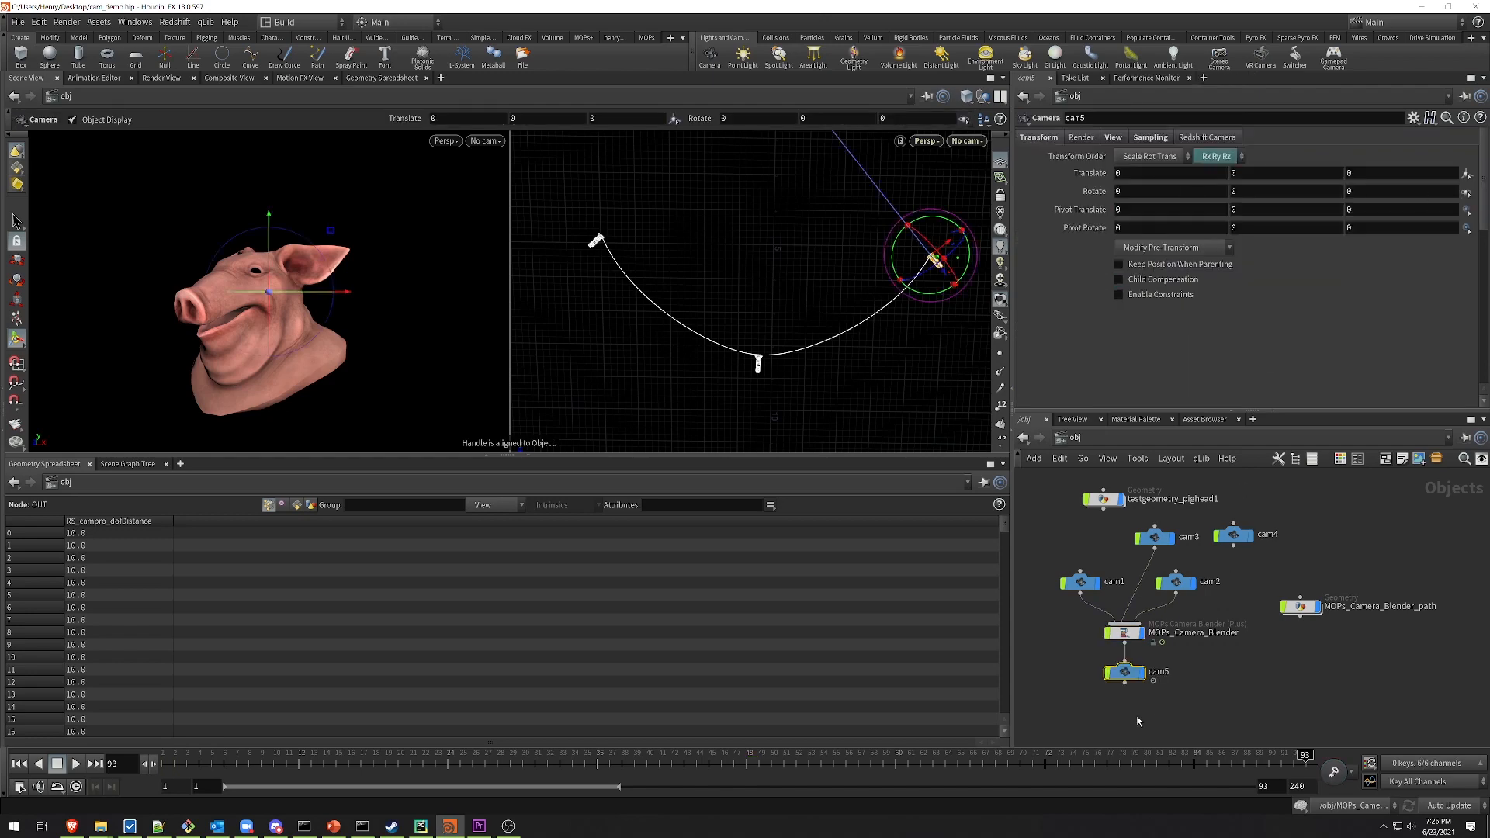
Step: Rename the newly generated linked camera to BLENDCAM
left_click_drag(1125, 673, 1125, 679)
left_click(1159, 676)
type("BLENDCAM")
key("Return")
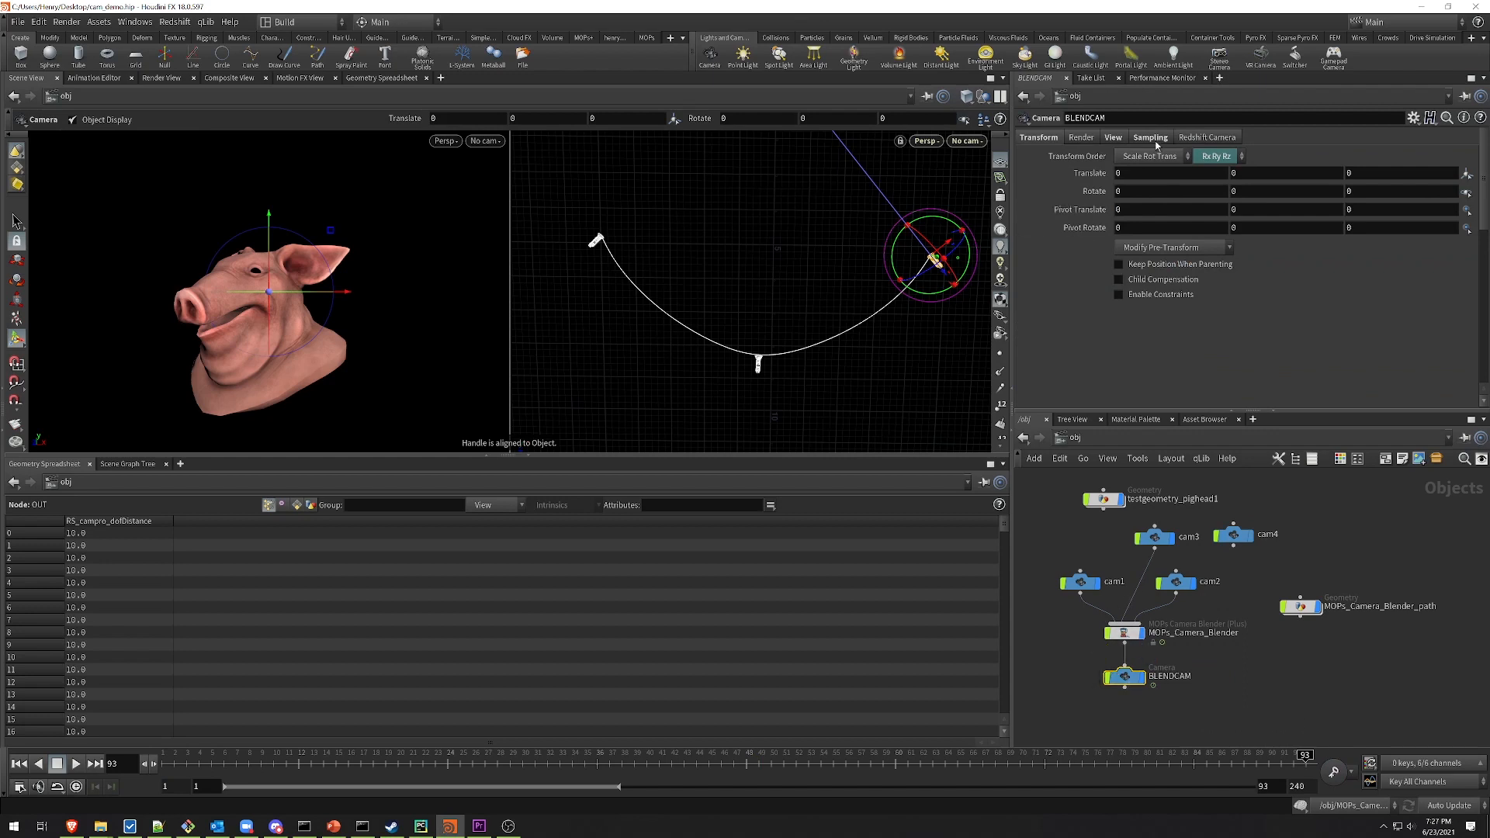
Step: Enable DOF in the new BLENDCAM's Redshift settings with Use Houdini camera focus/fstop turned off
left_click(1192, 135)
left_click(1069, 156)
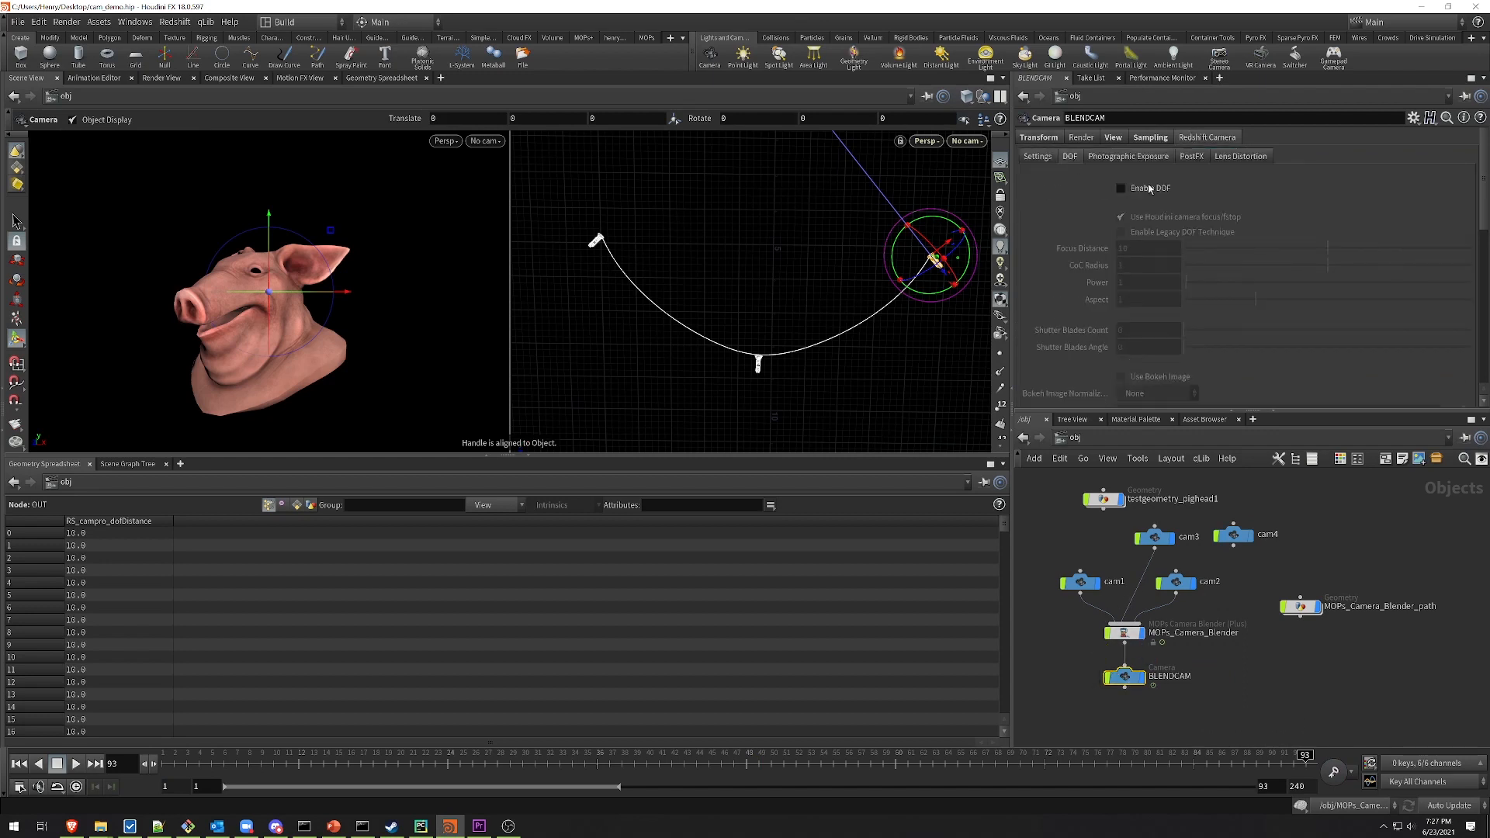
left_click(1150, 189)
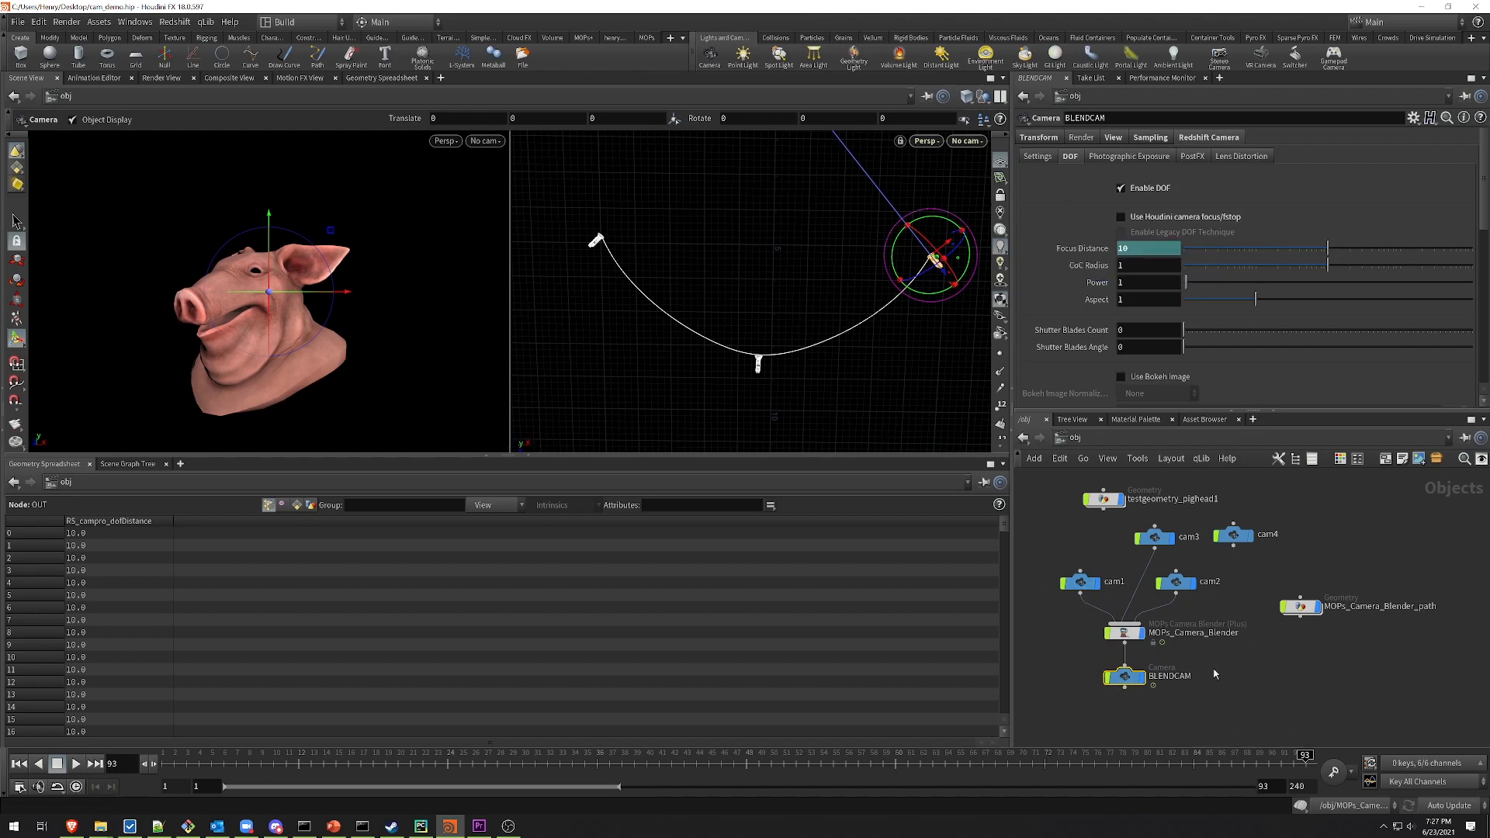
Step: Check the extra camera parameter on MOPs_Camera_Blender and bake the linked camera over frames 1 to 93
left_click(1154, 631)
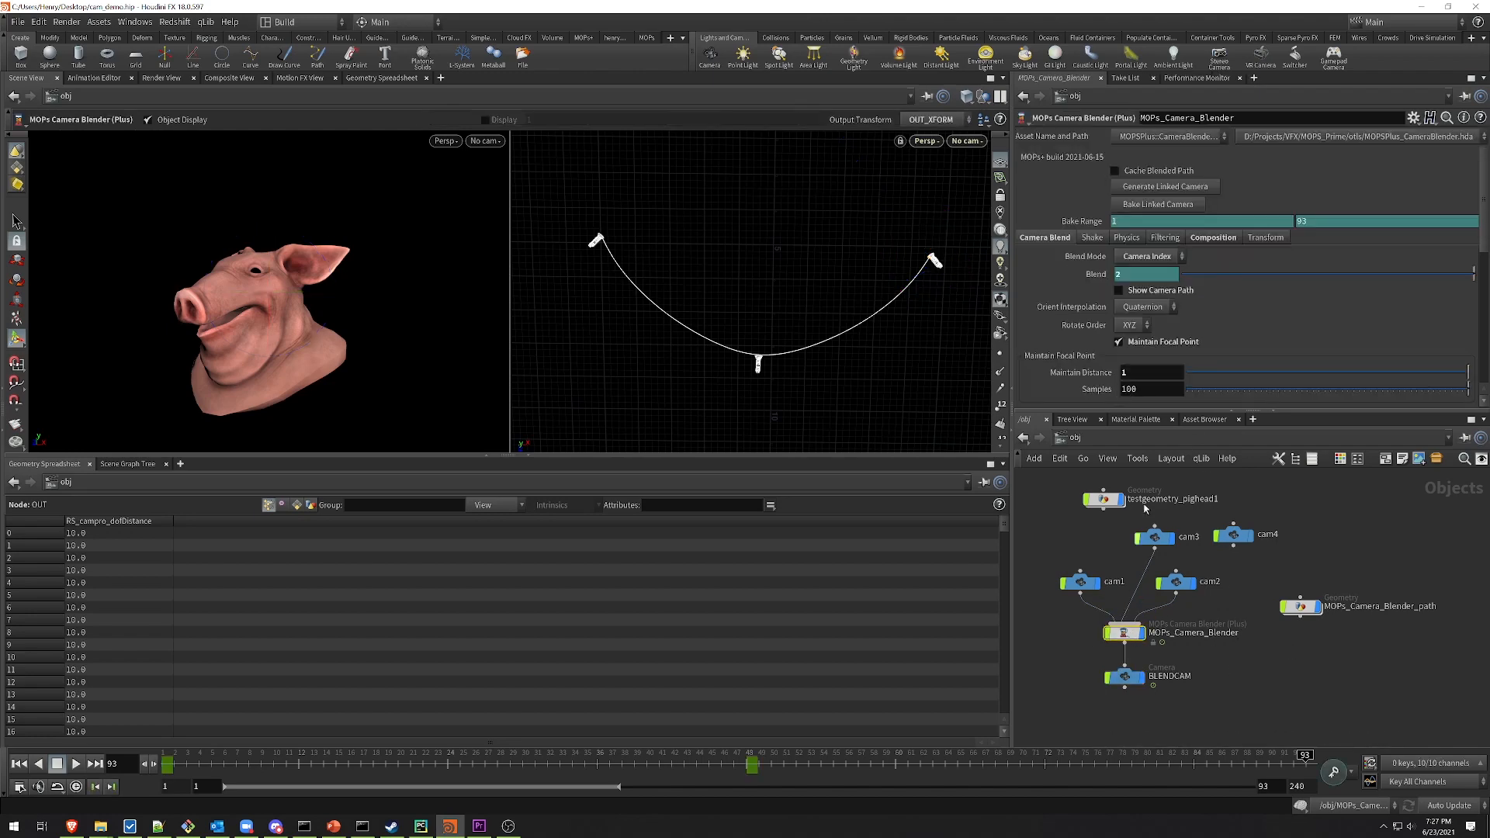
left_click_drag(1482, 252, 1482, 389)
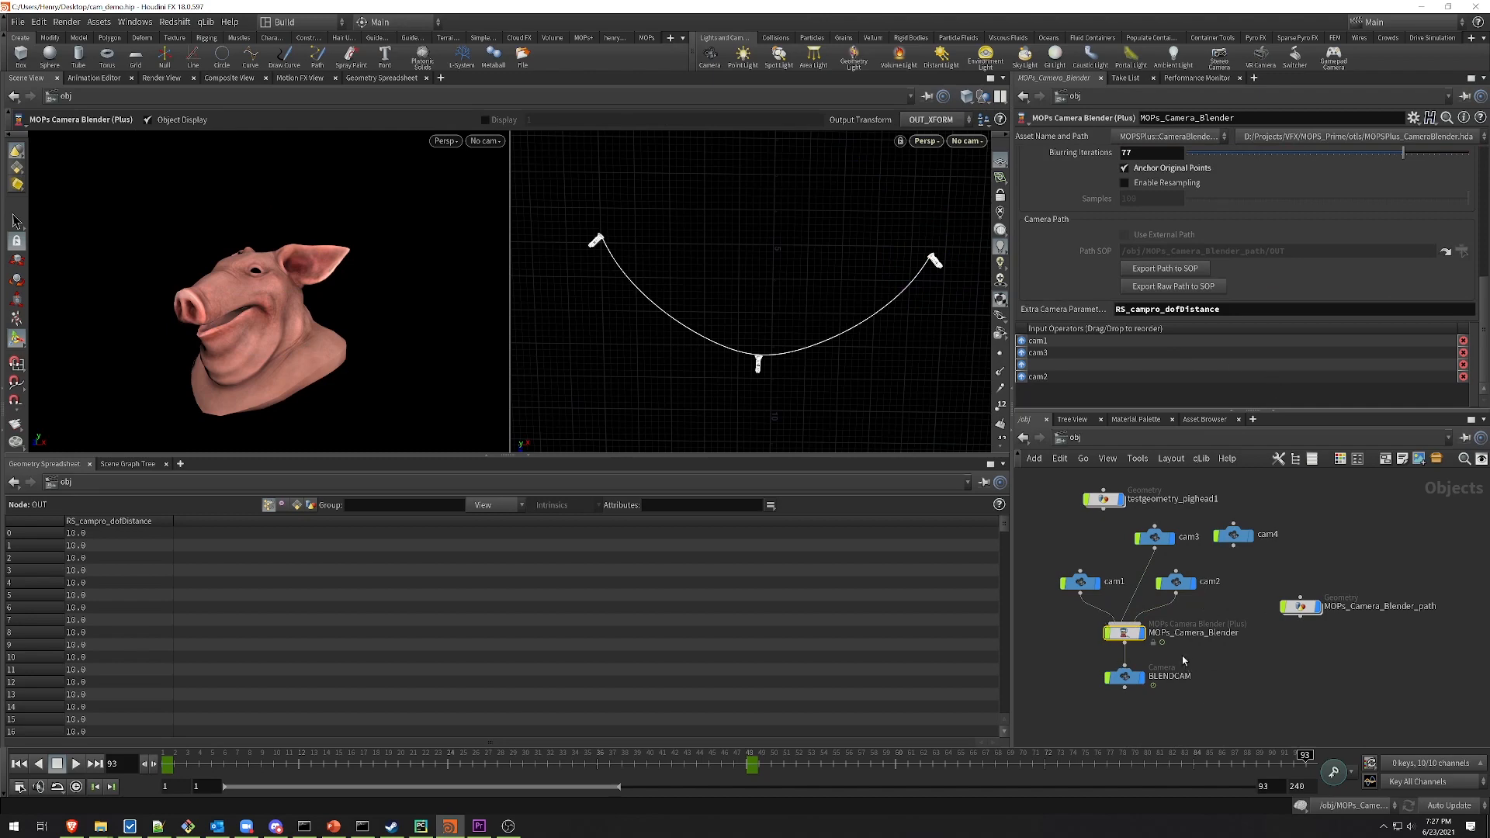
left_click_drag(1485, 354, 1484, 219)
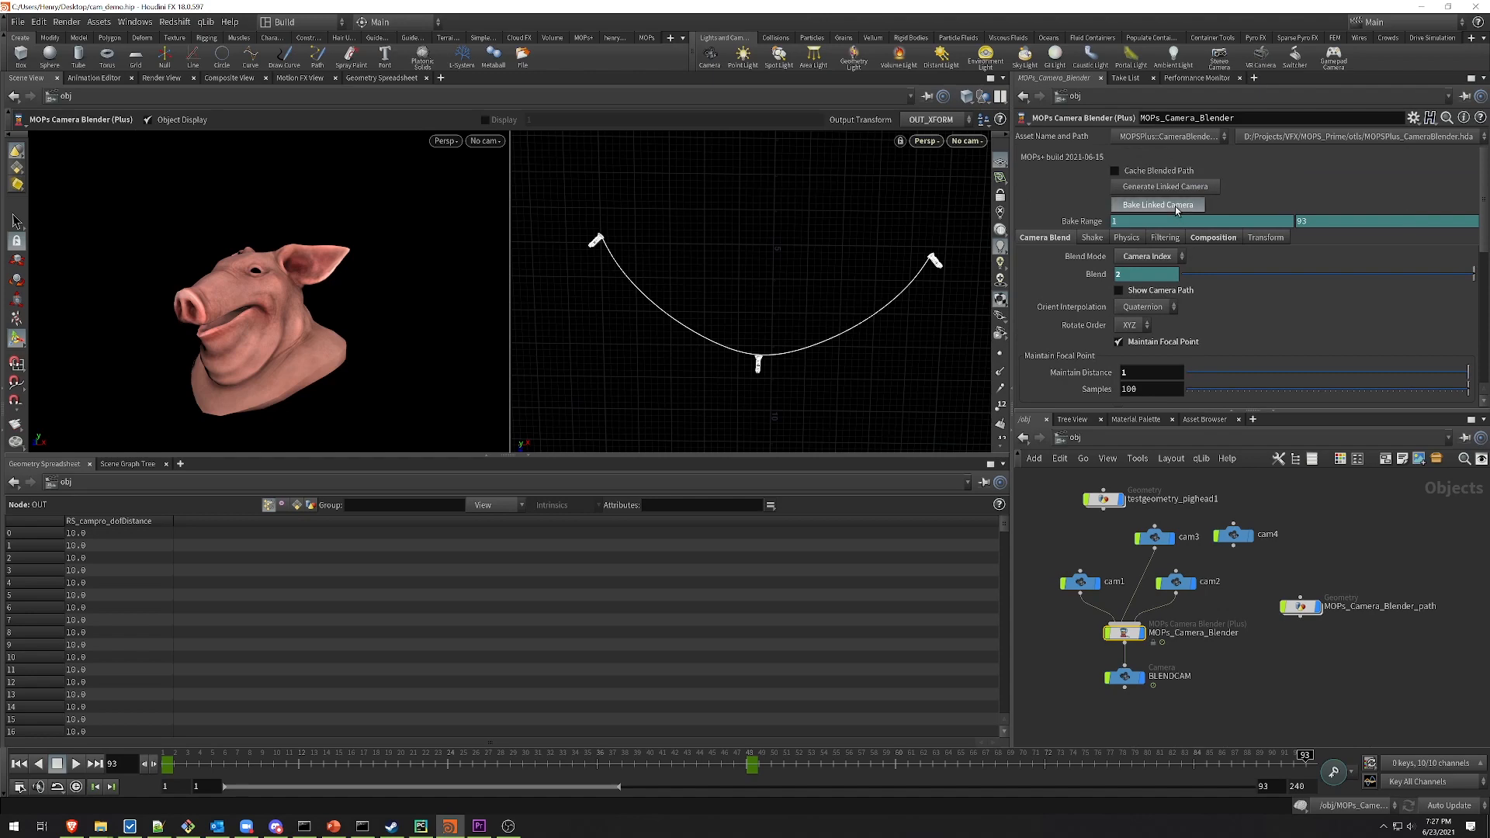
left_click(1177, 208)
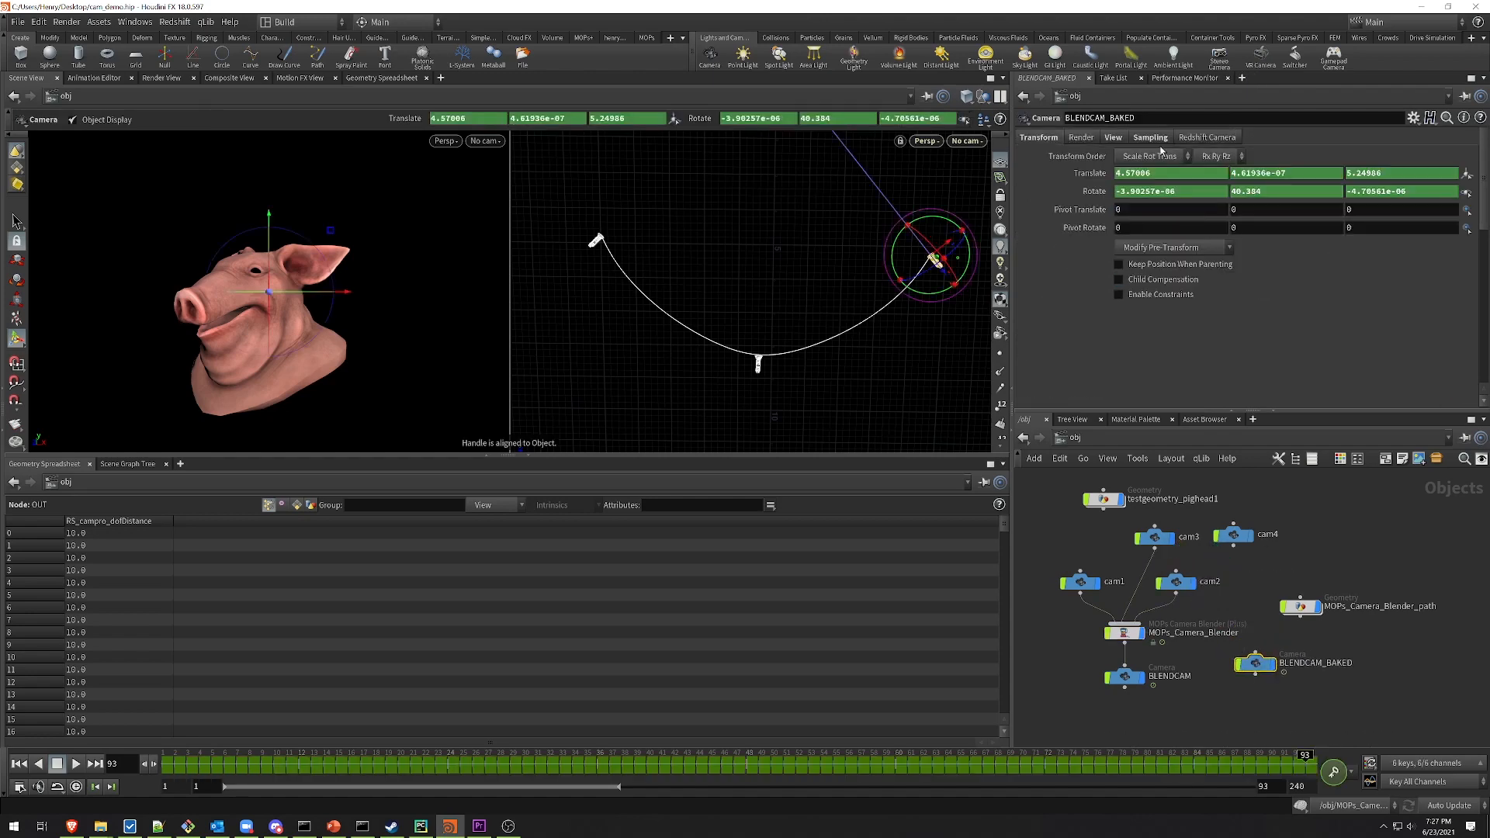
Step: Turn off Use Houdini camera focus/fstop in BLENDCAM_BAKED's Redshift DOF settings and inspect its Focus Distance
left_click(1206, 137)
left_click(1070, 156)
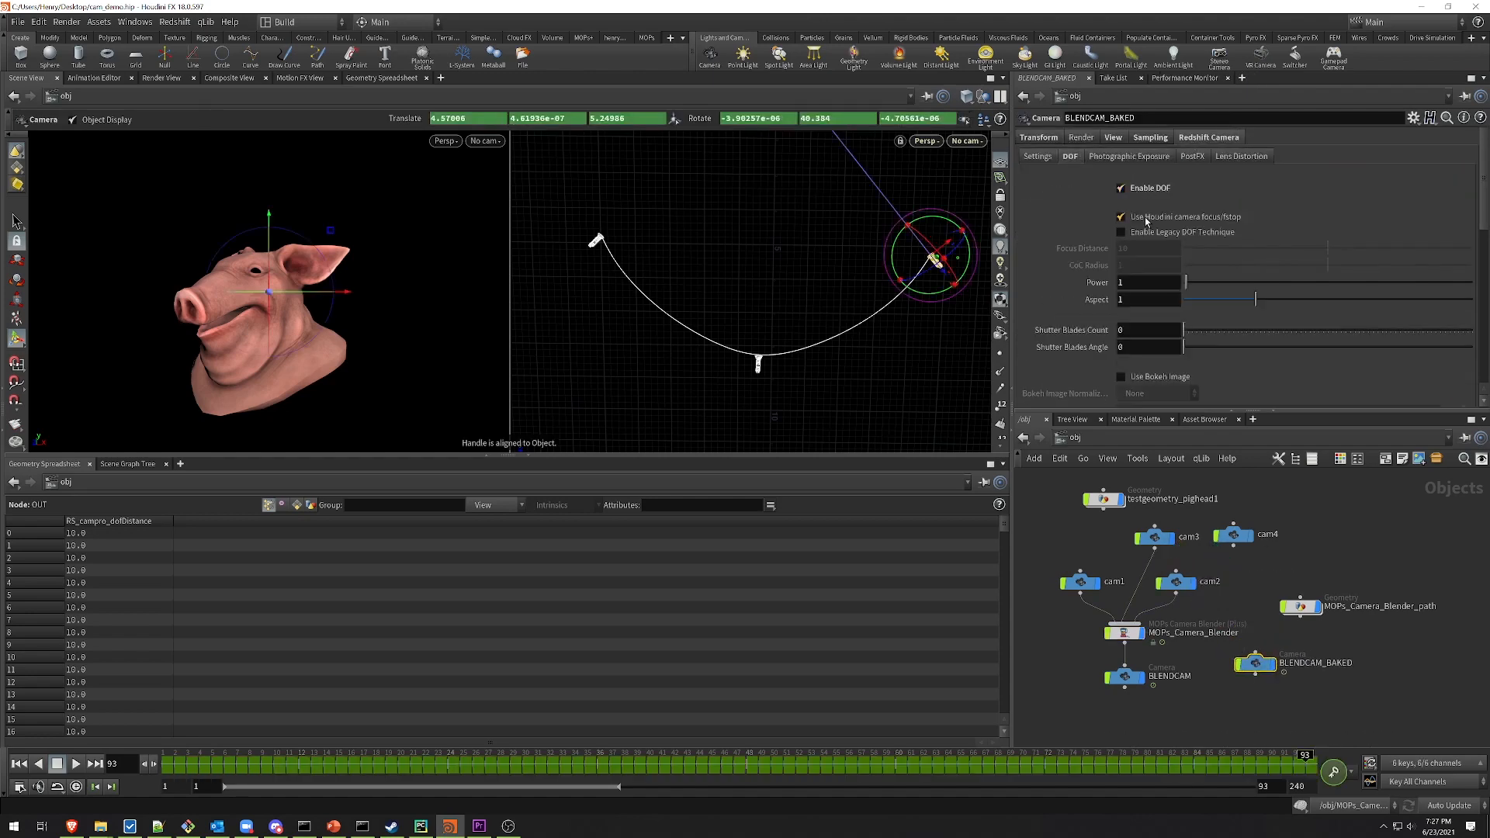
left_click(1145, 218)
left_click(1097, 248)
left_click(1100, 249)
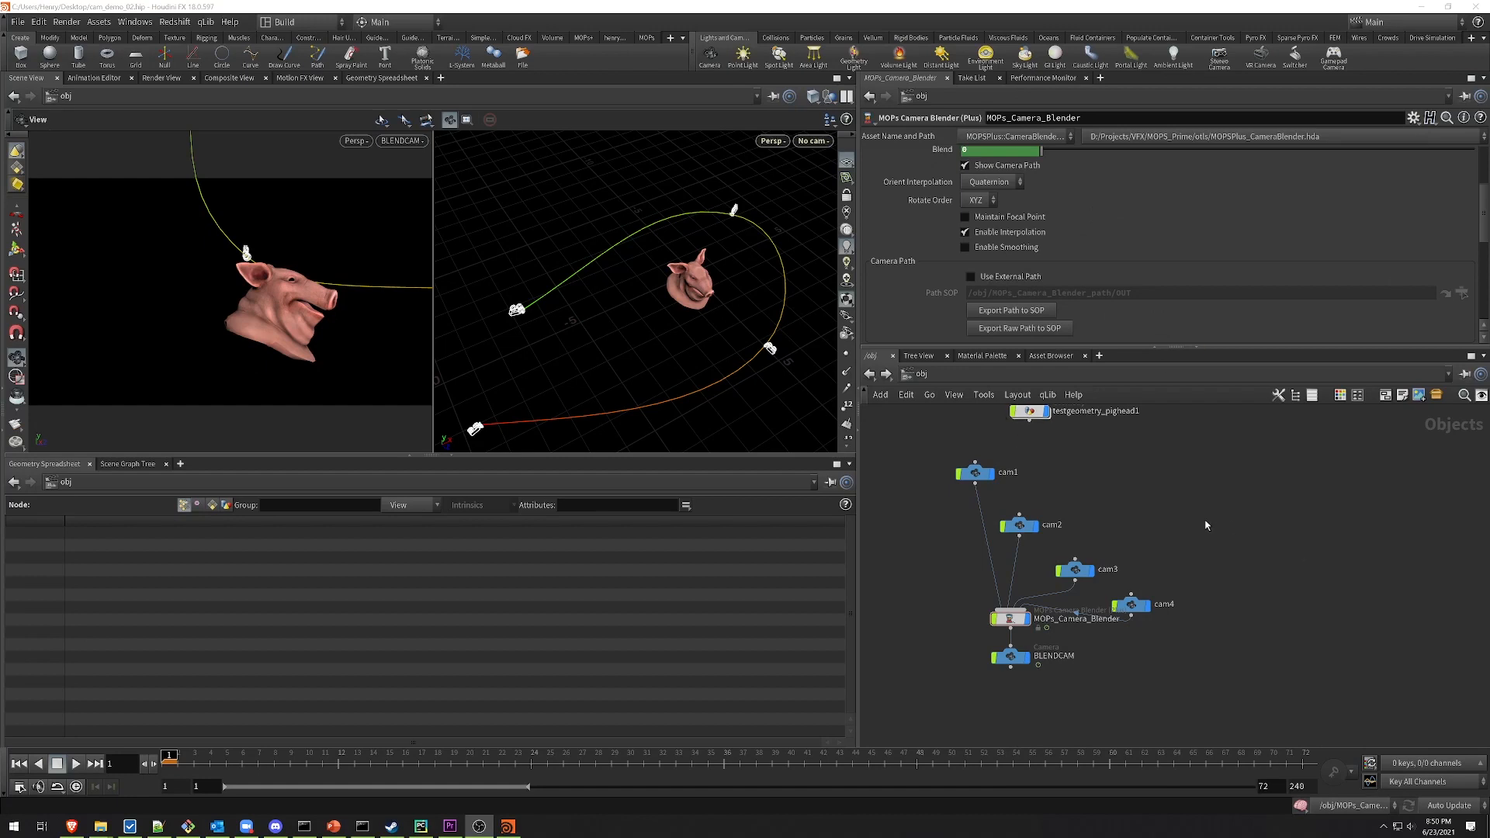
Step: Turn on Maintain Focal Point on MOPs_Camera_Blender, preview the blend up to frame 16, and leave Maintain Distance at 0
middle_click_drag(1182, 512, 1207, 519)
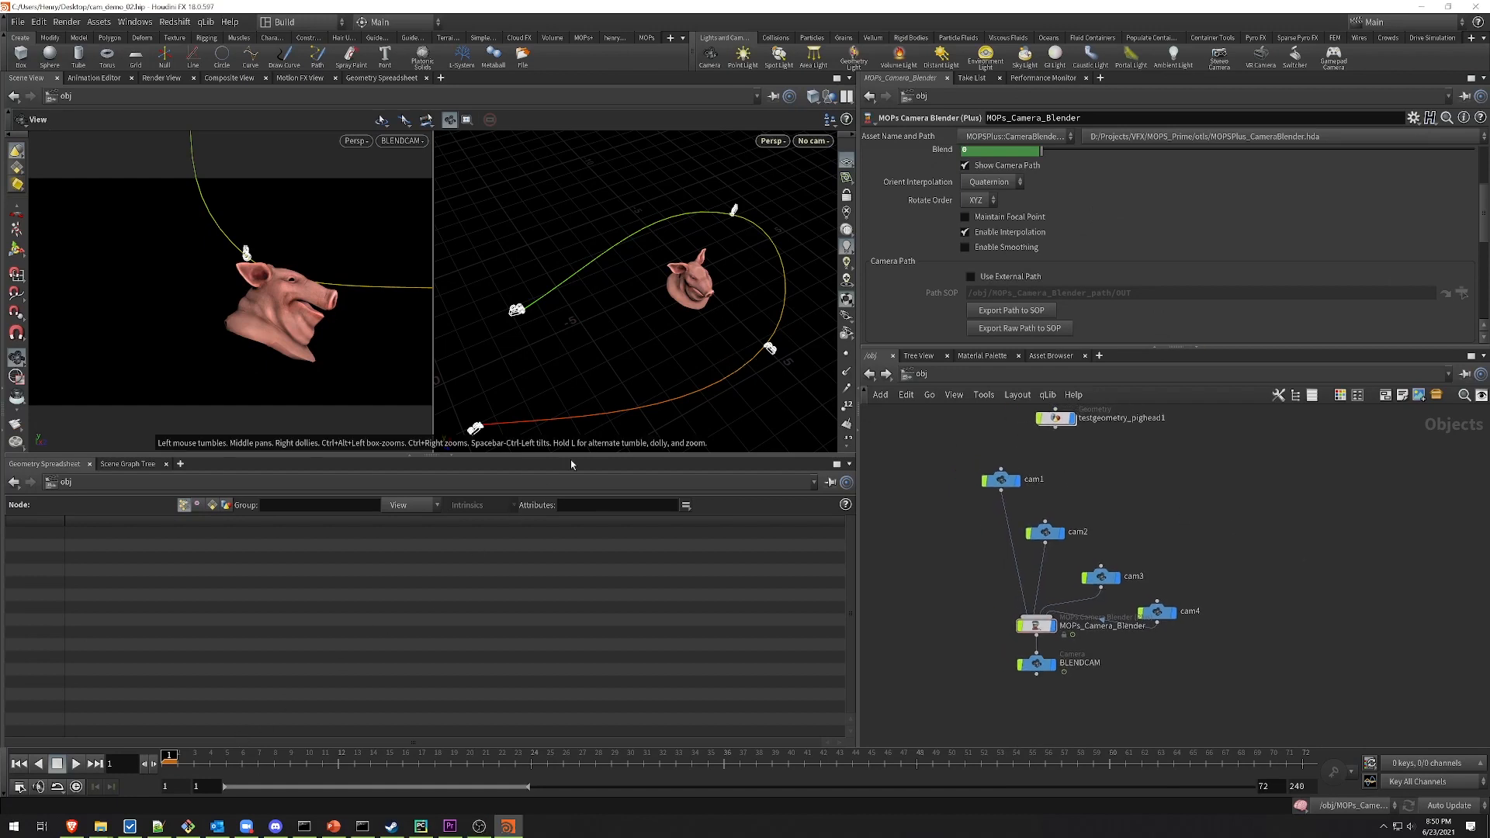
left_click(180, 756)
mouse_move(180, 757)
left_mouse_down()
mouse_move(892, 733)
mouse_move(699, 706)
mouse_move(186, 751)
left_mouse_up()
left_click(1030, 218)
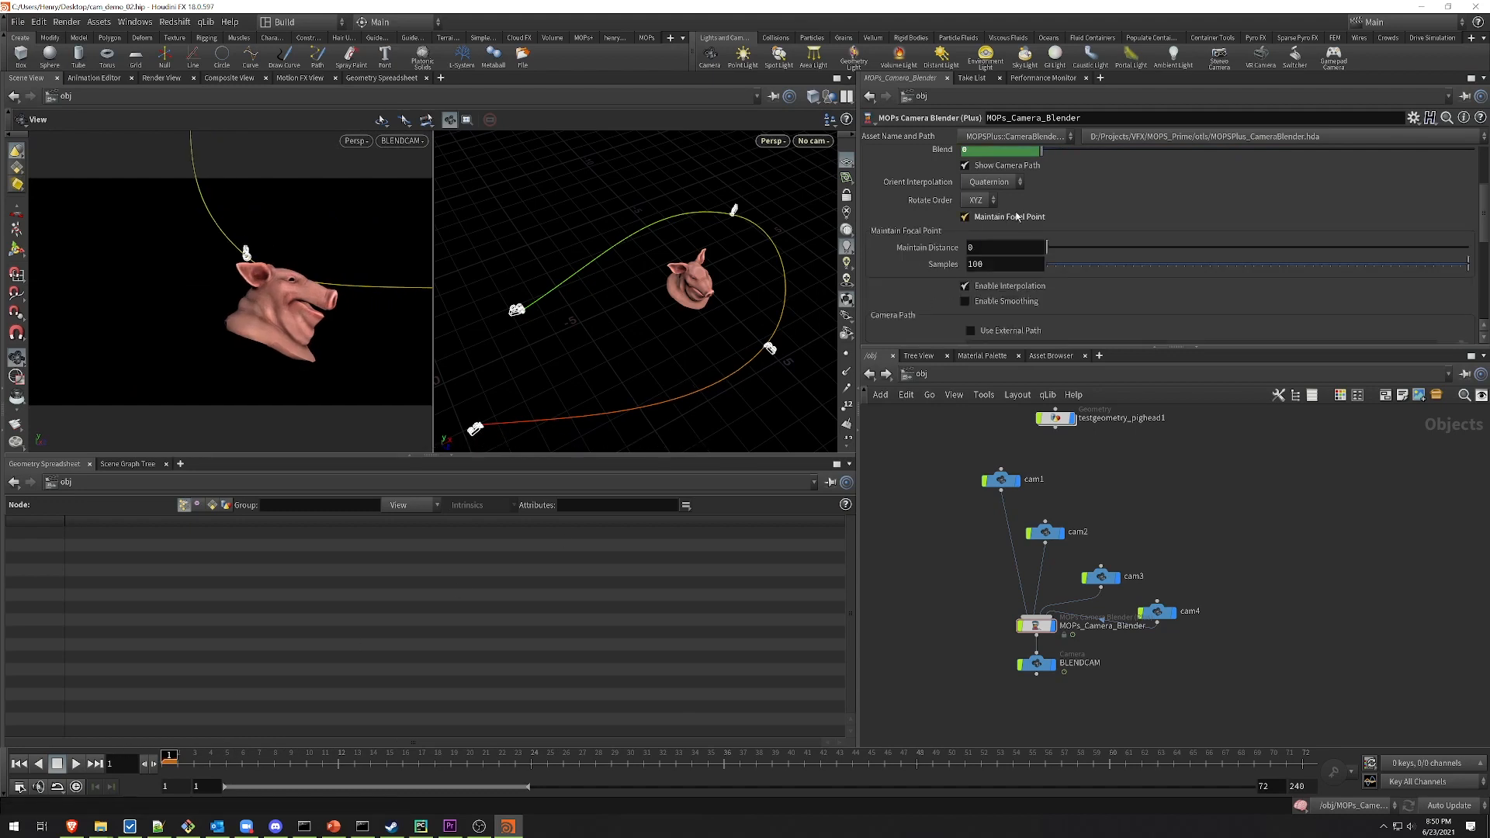
left_click_drag(169, 757, 405, 665)
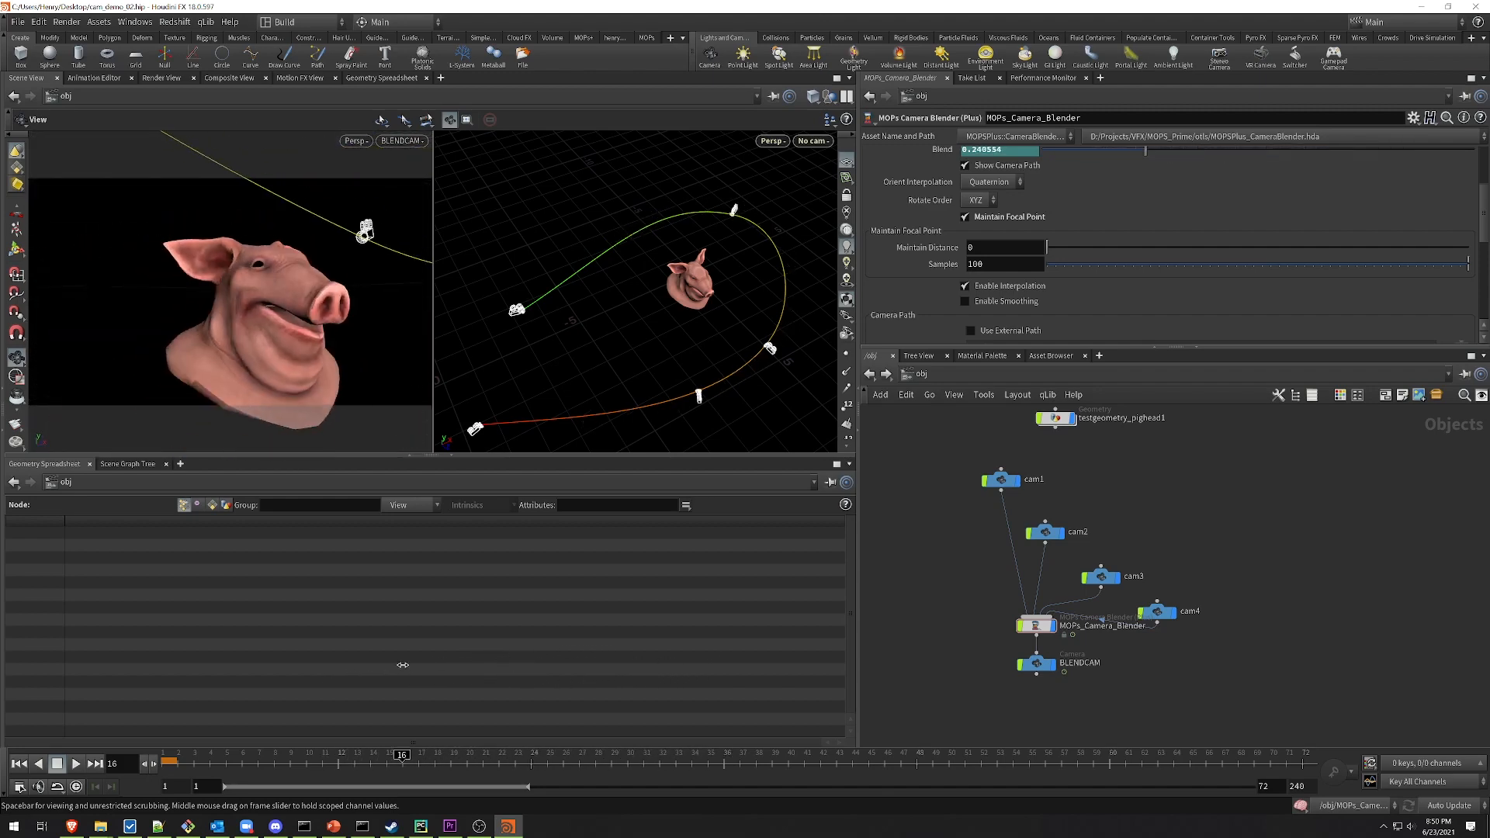
left_click_drag(1047, 248, 993, 243)
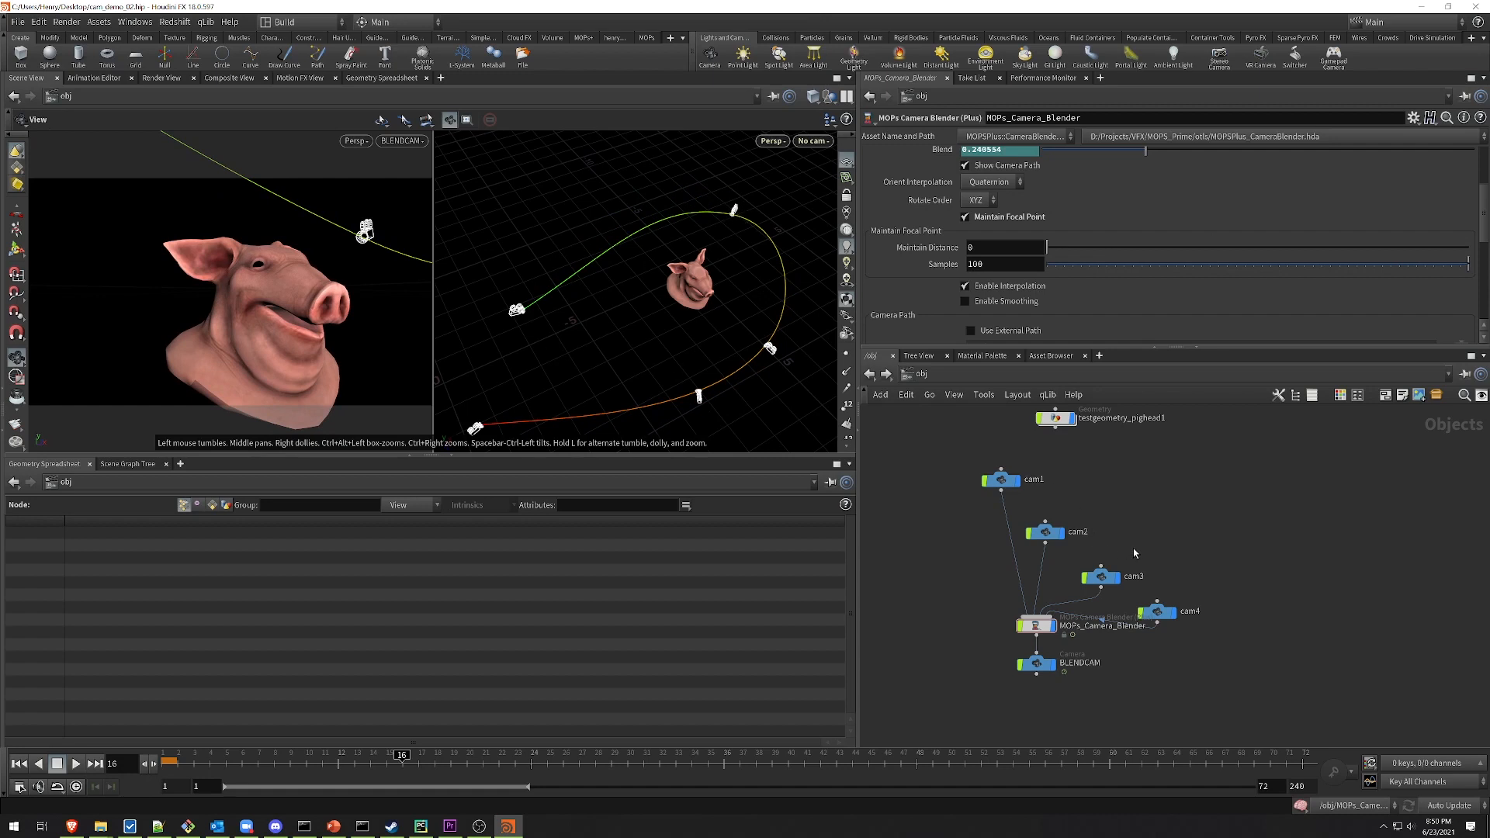
Step: Export the blended camera path to a SOP and move MOPs_Camera_Blender_path clear of the camera nodes
middle_click_drag(1238, 562, 1218, 512)
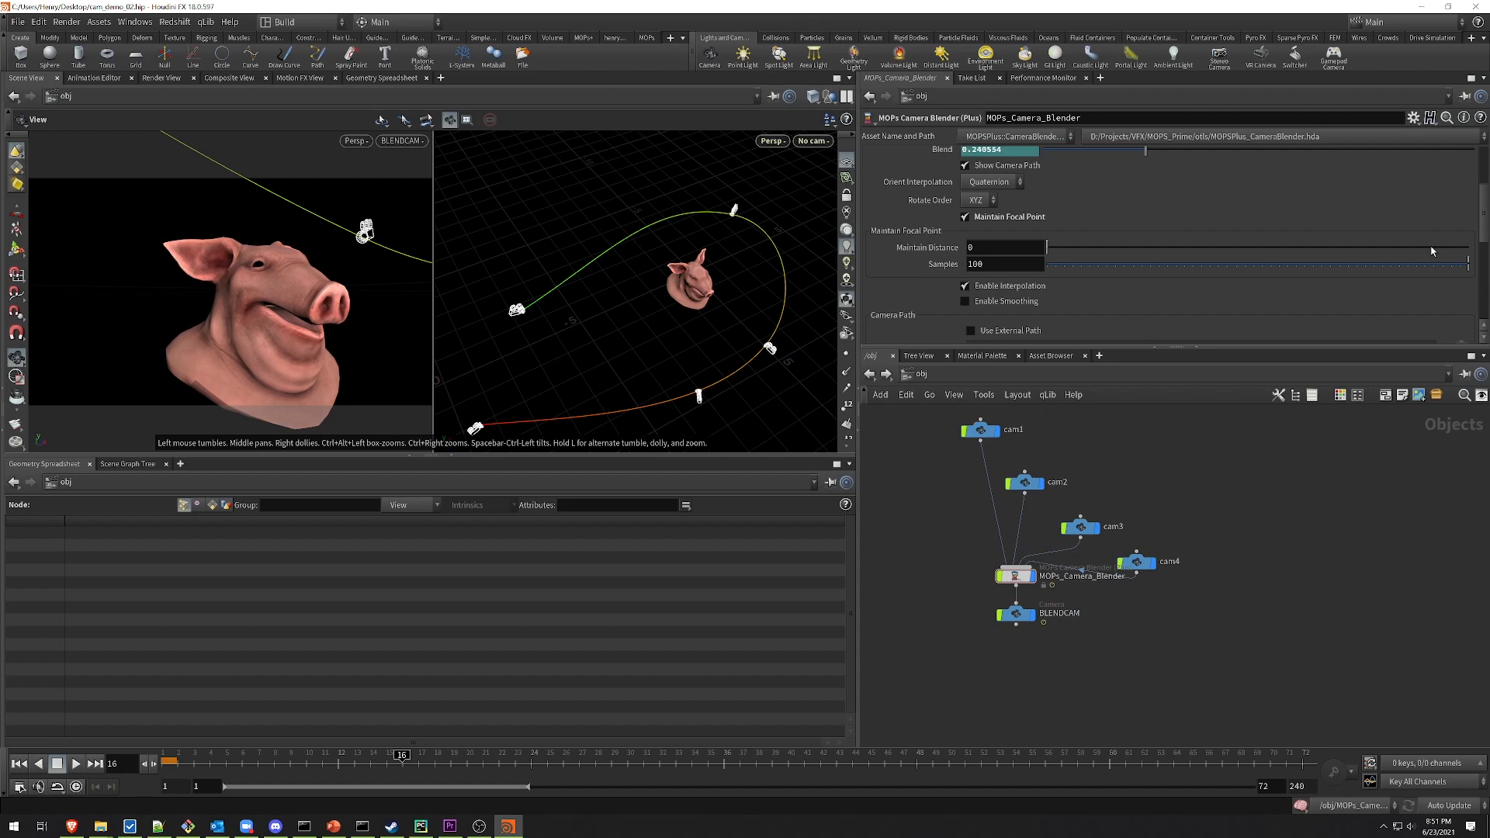
left_click_drag(1484, 223, 1478, 246)
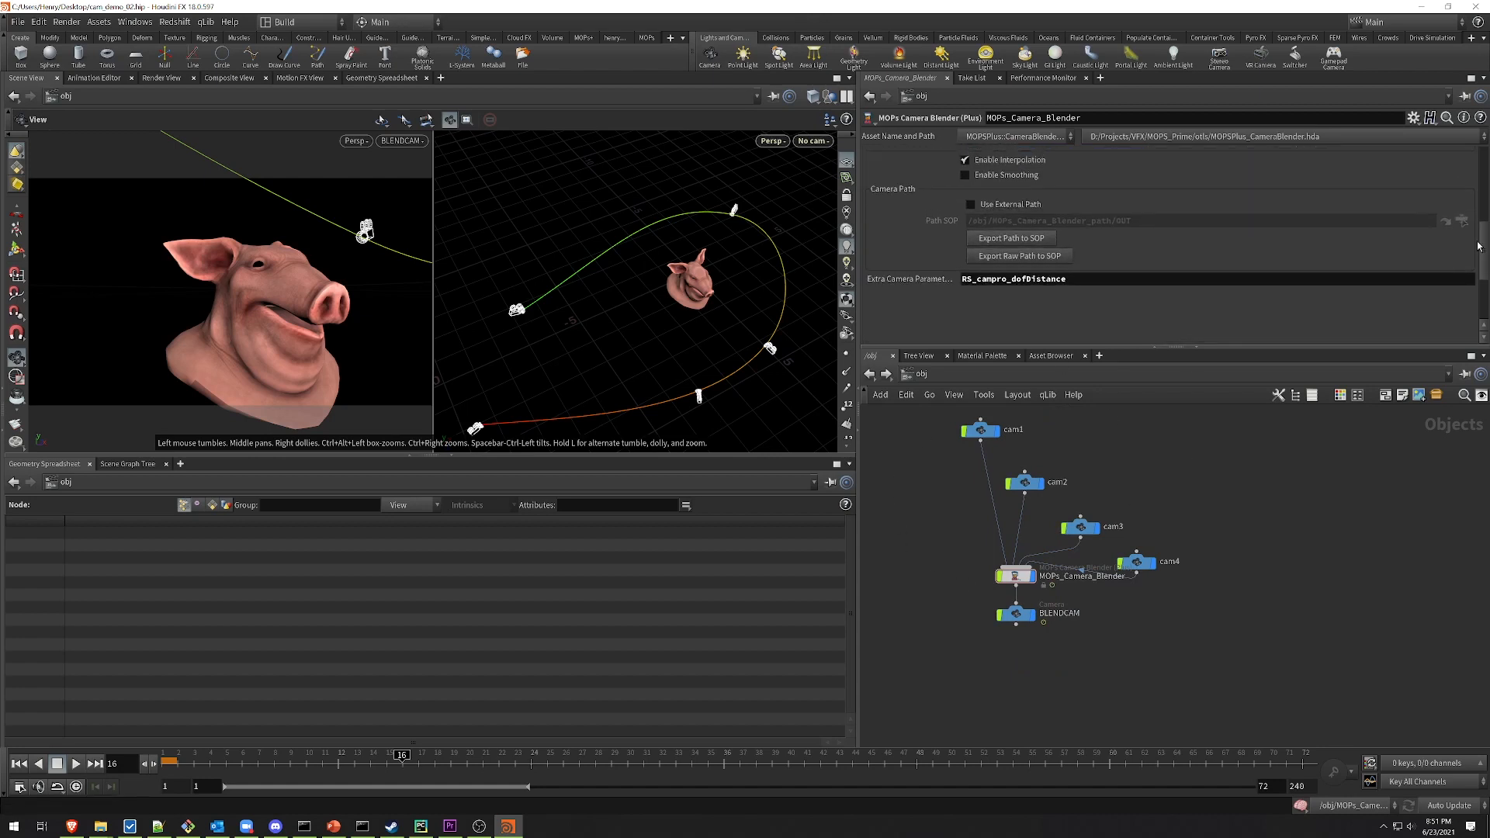
left_click(1013, 239)
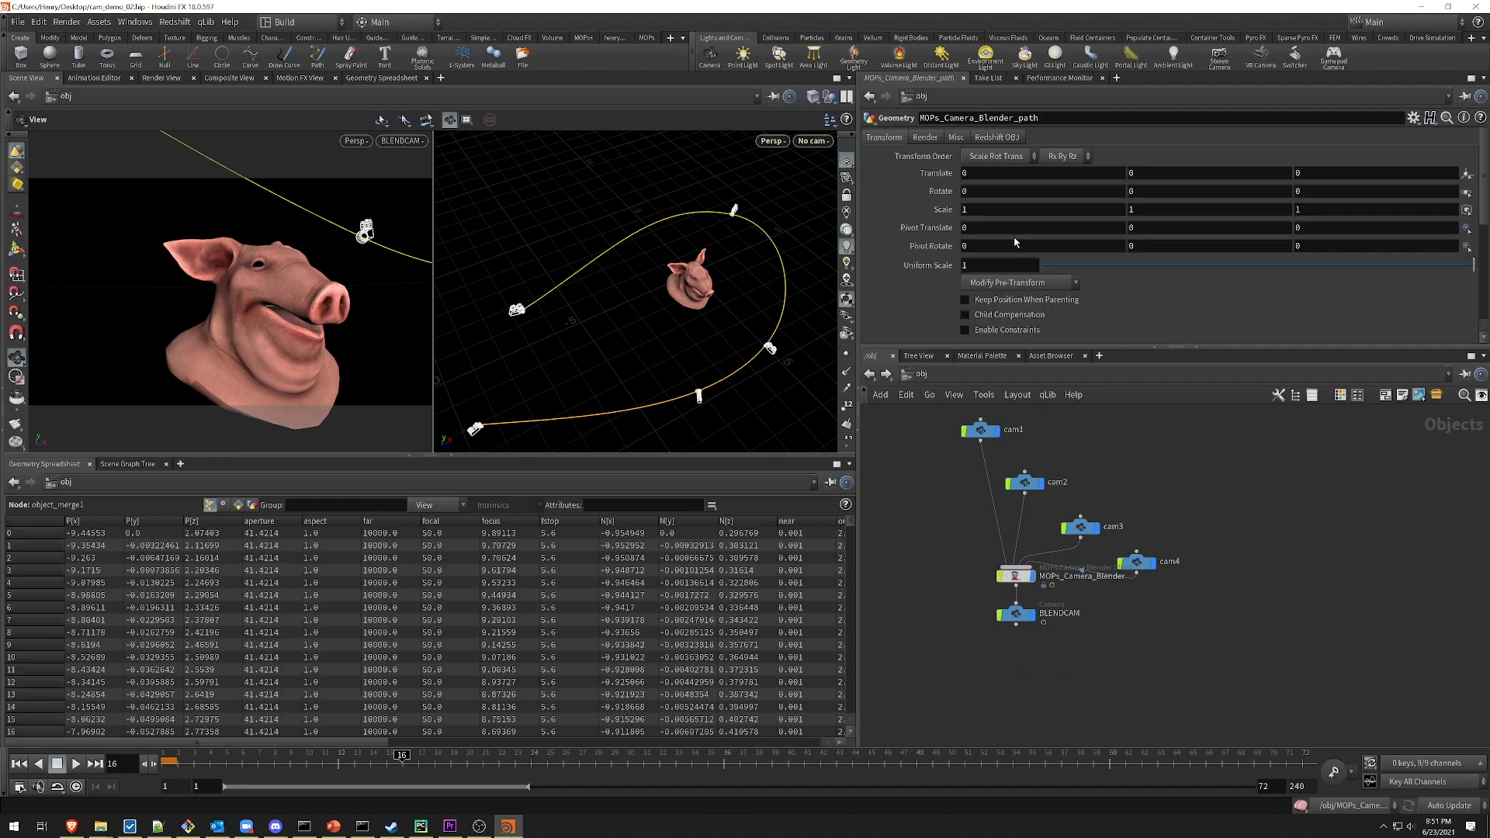
left_click(1193, 476)
key("h")
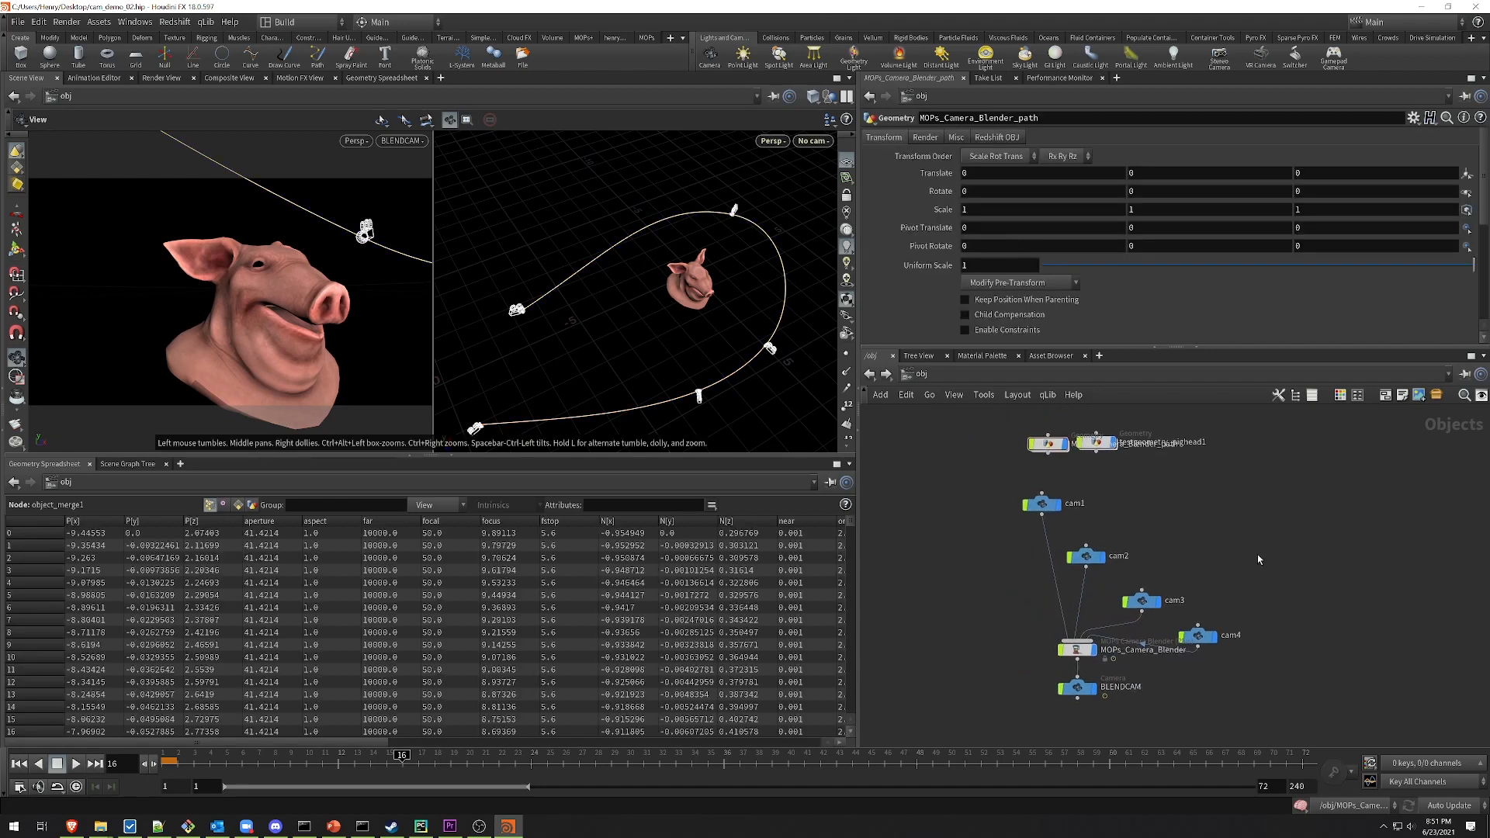
left_click_drag(1047, 443, 1329, 604)
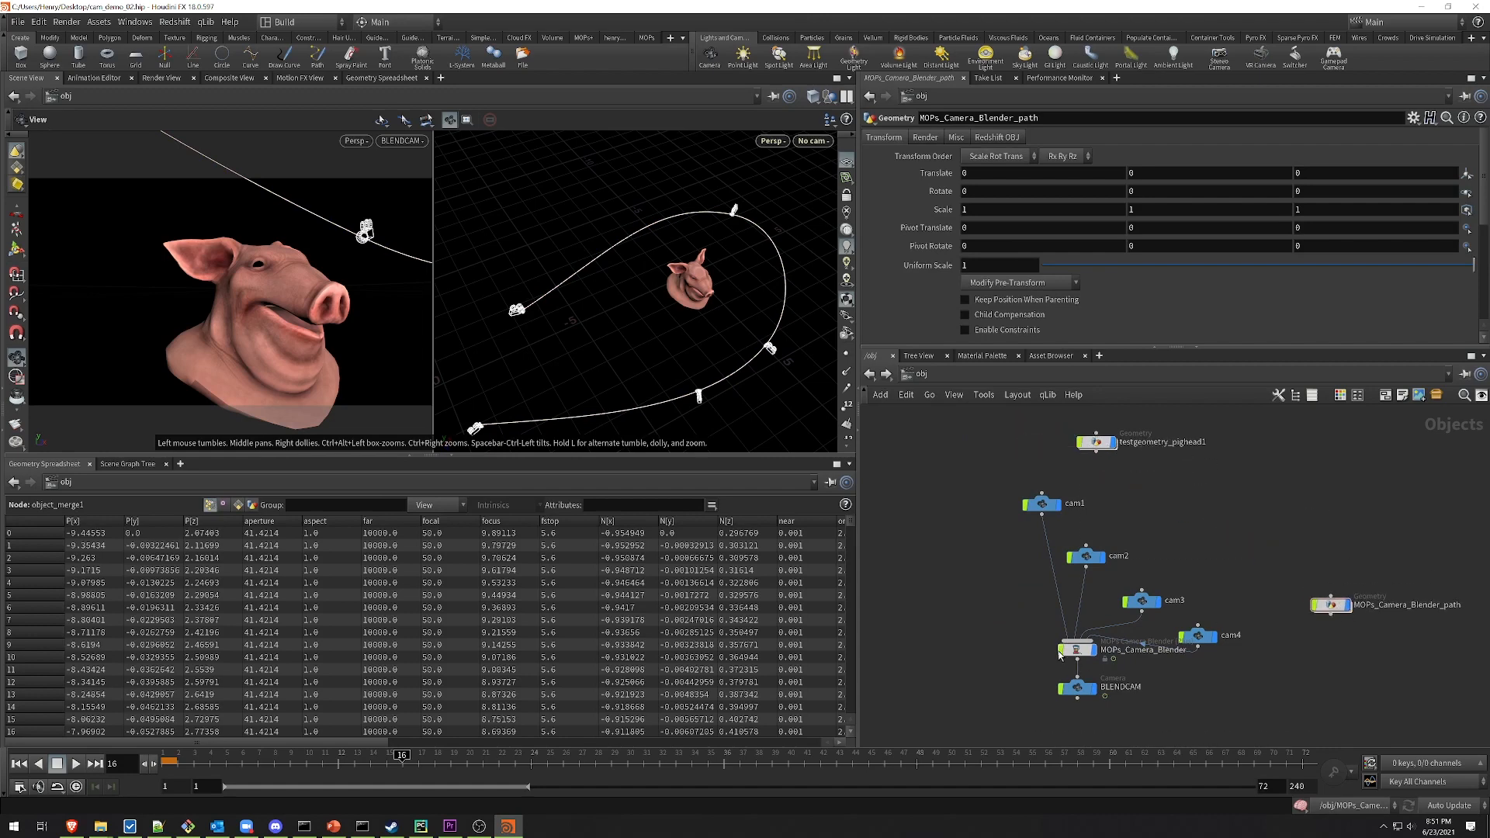
middle_click_drag(1306, 539, 1198, 488)
left_click_drag(1227, 556, 1251, 581)
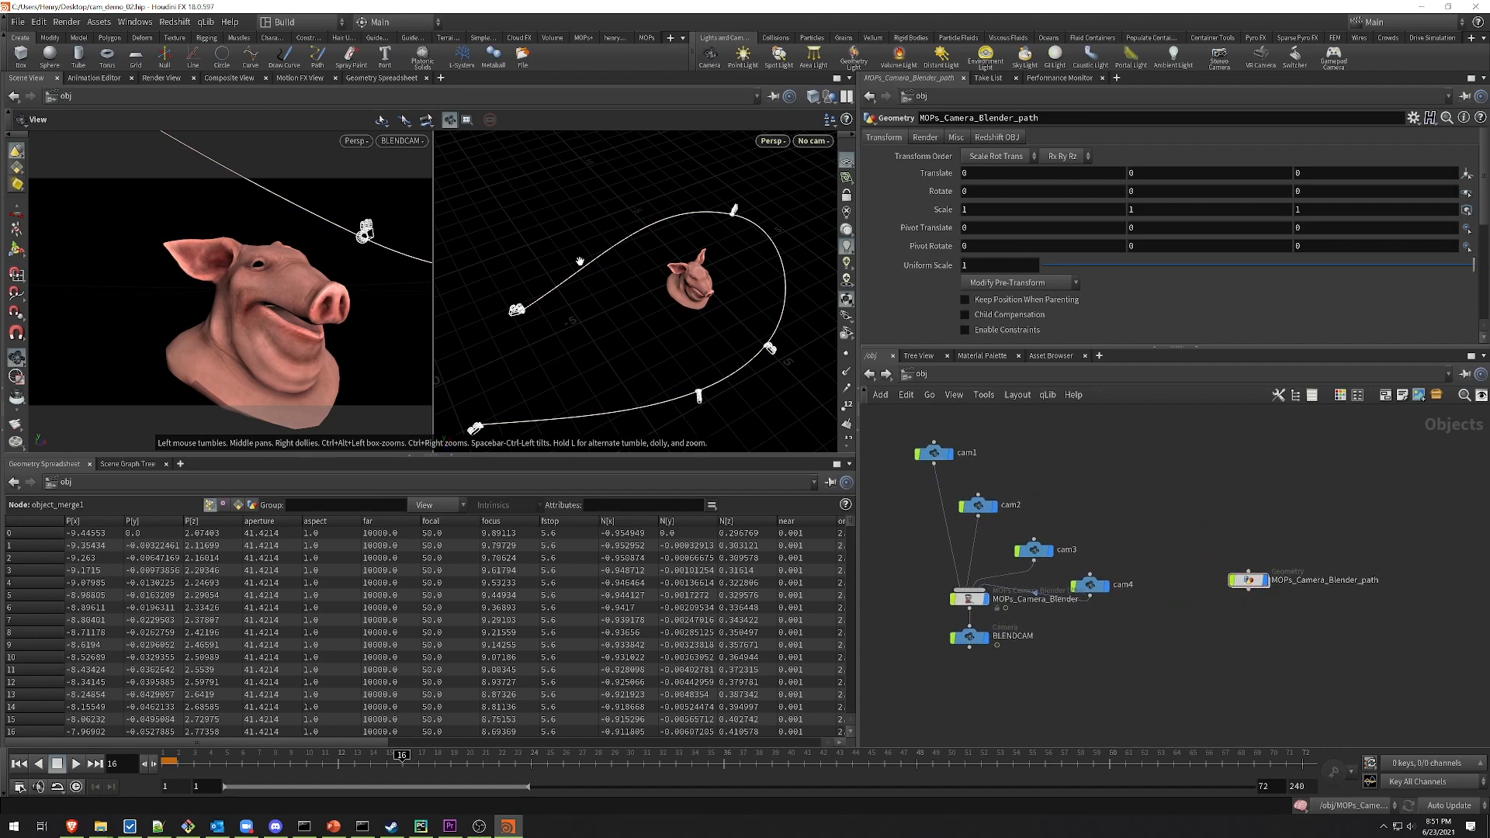
Step: Enter the MOPs_Camera_Blender_path network, return to frame 1, and make room between object_merge1 and OUT
double_click(1249, 583)
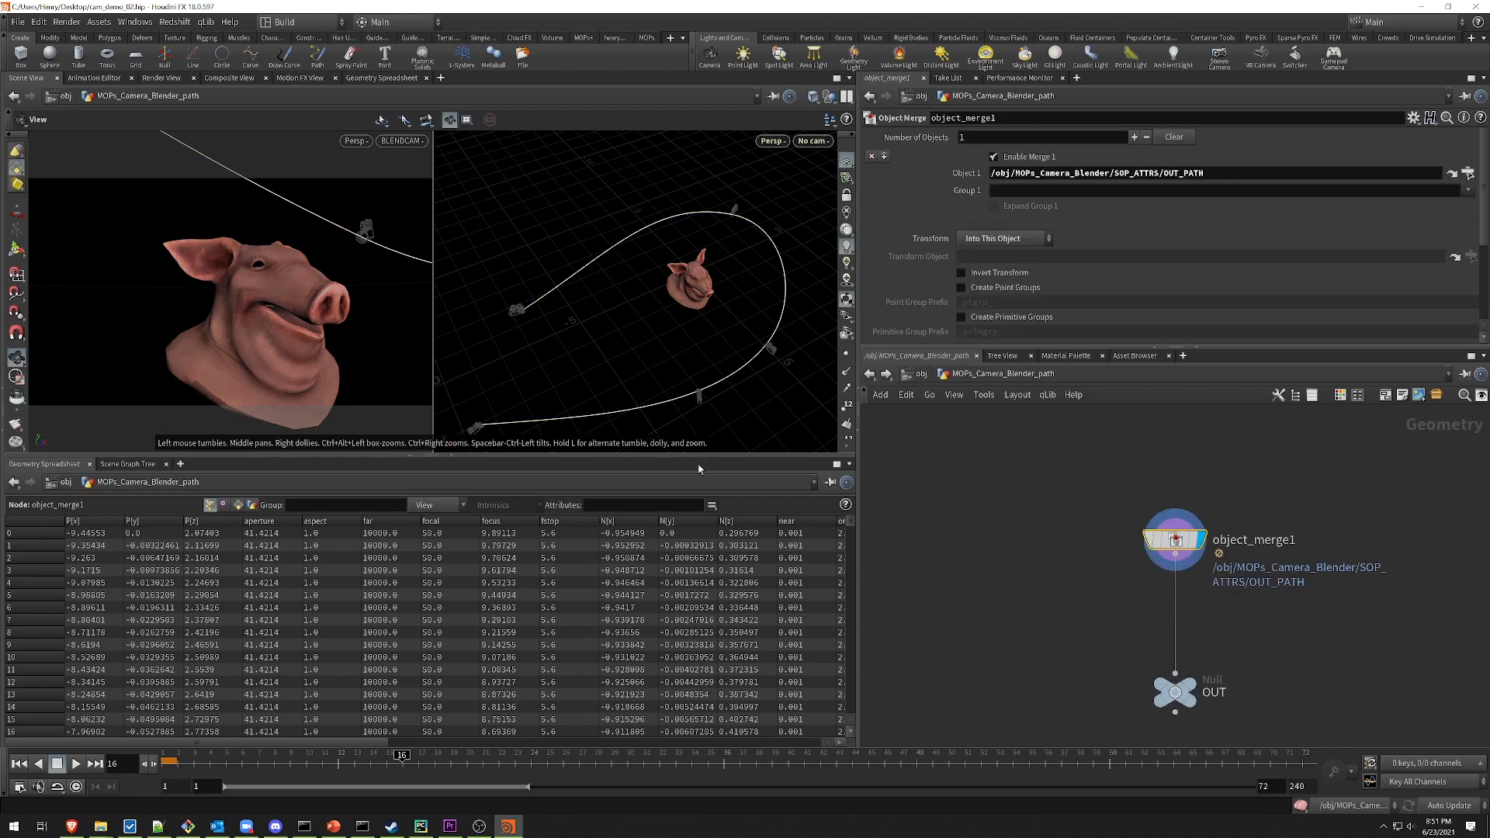
left_click_drag(306, 759, 401, 726)
left_click(844, 353)
left_click(847, 355)
left_click_drag(366, 744, 276, 713)
middle_click_drag(1079, 550, 1017, 464)
left_click_drag(1113, 606, 1113, 657)
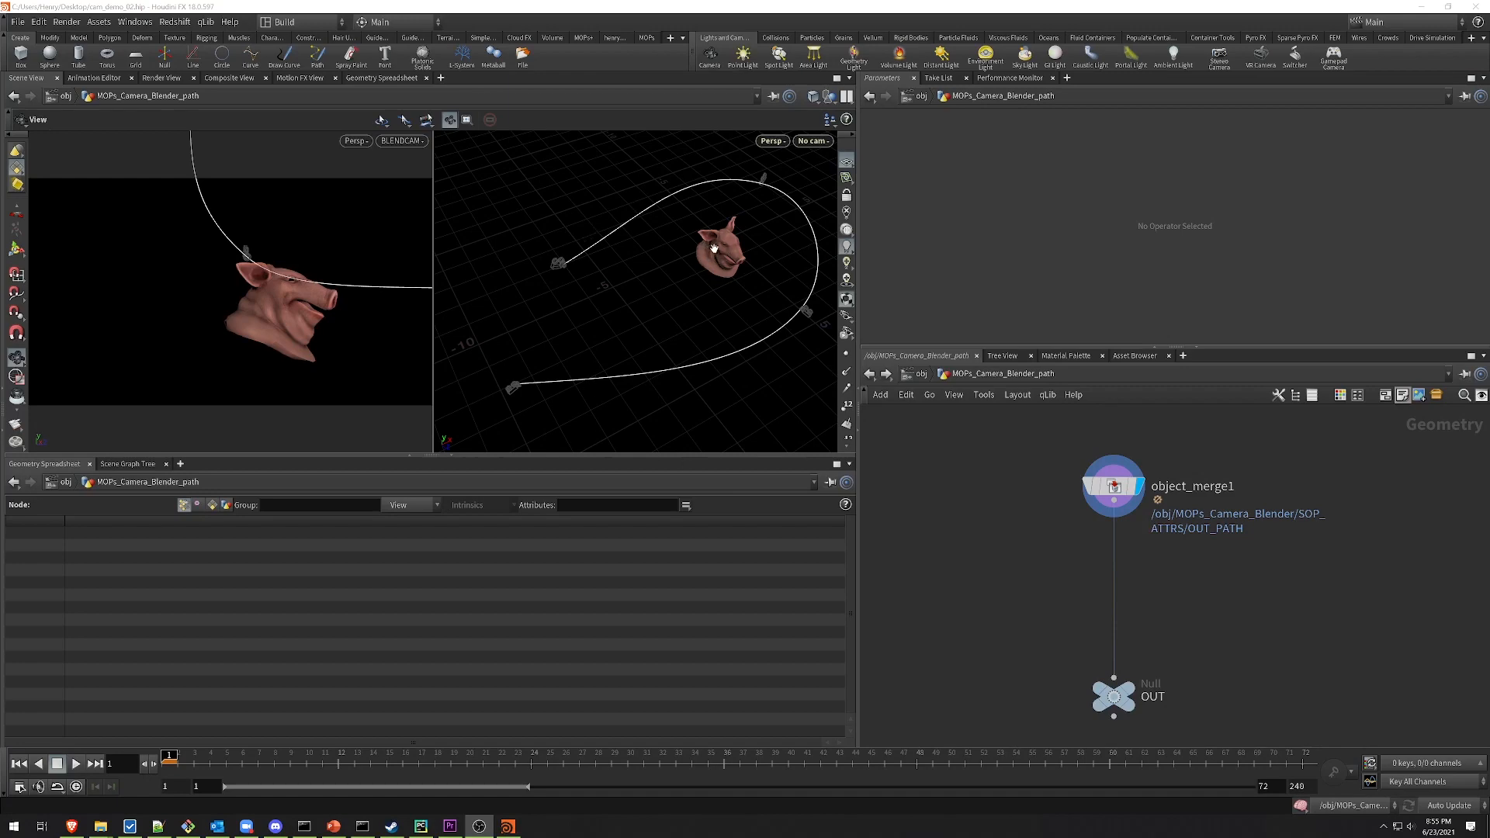
Step: Insert a MOPs Aim node between object_merge1 and OUT
key("Tab")
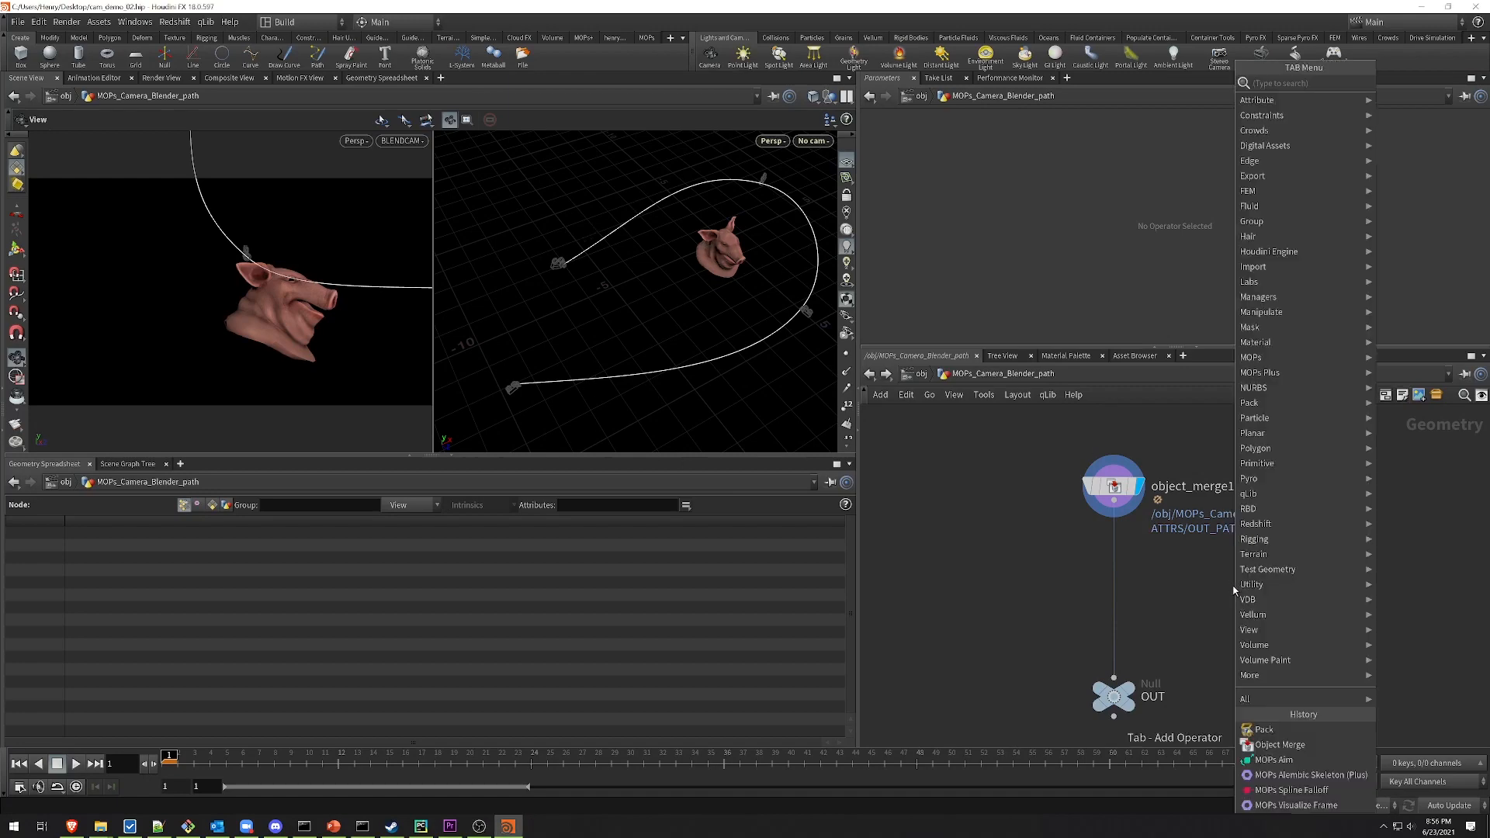
type("mops a")
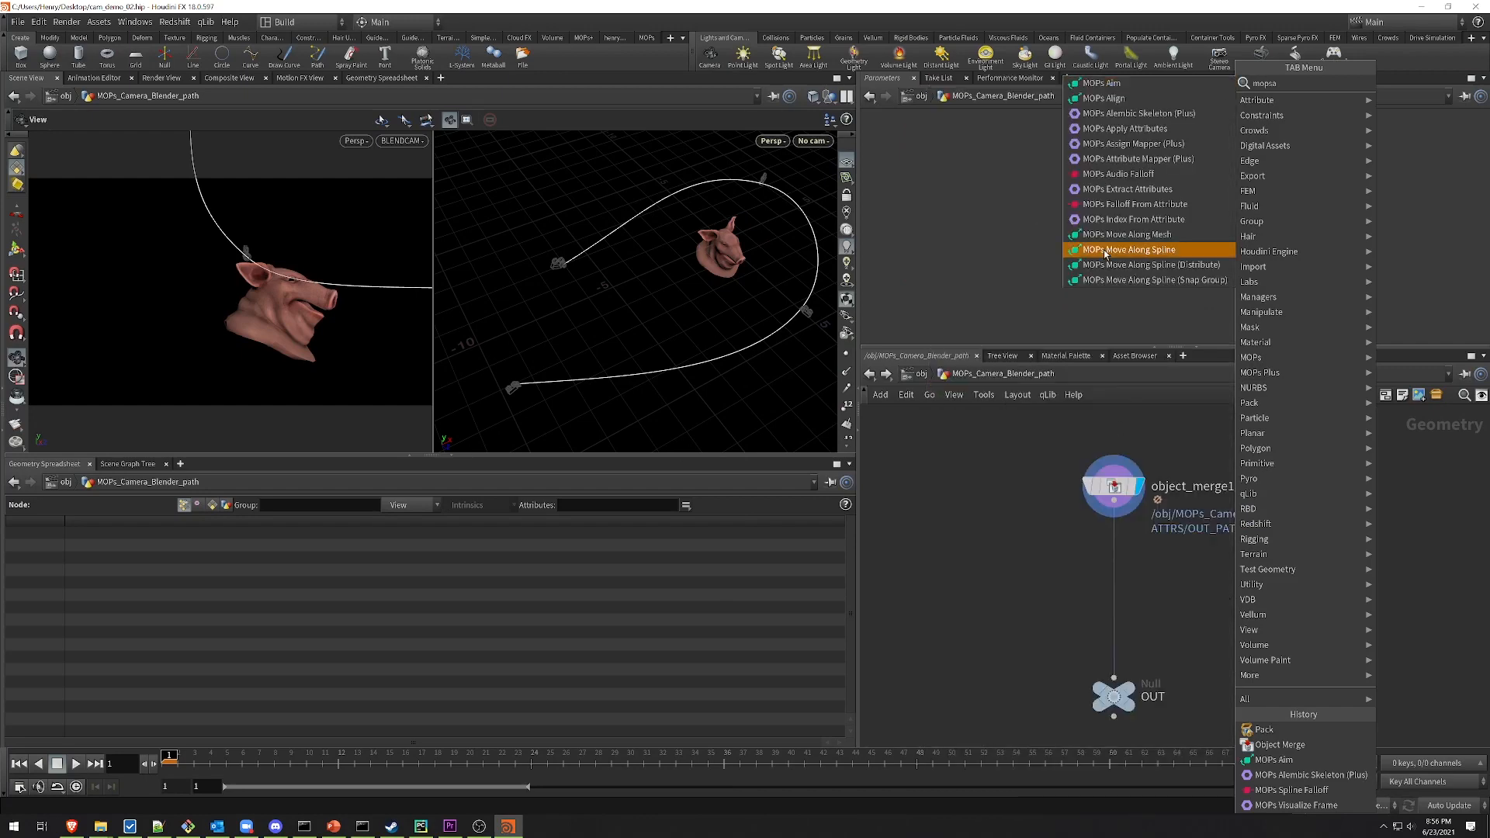
left_click(1136, 85)
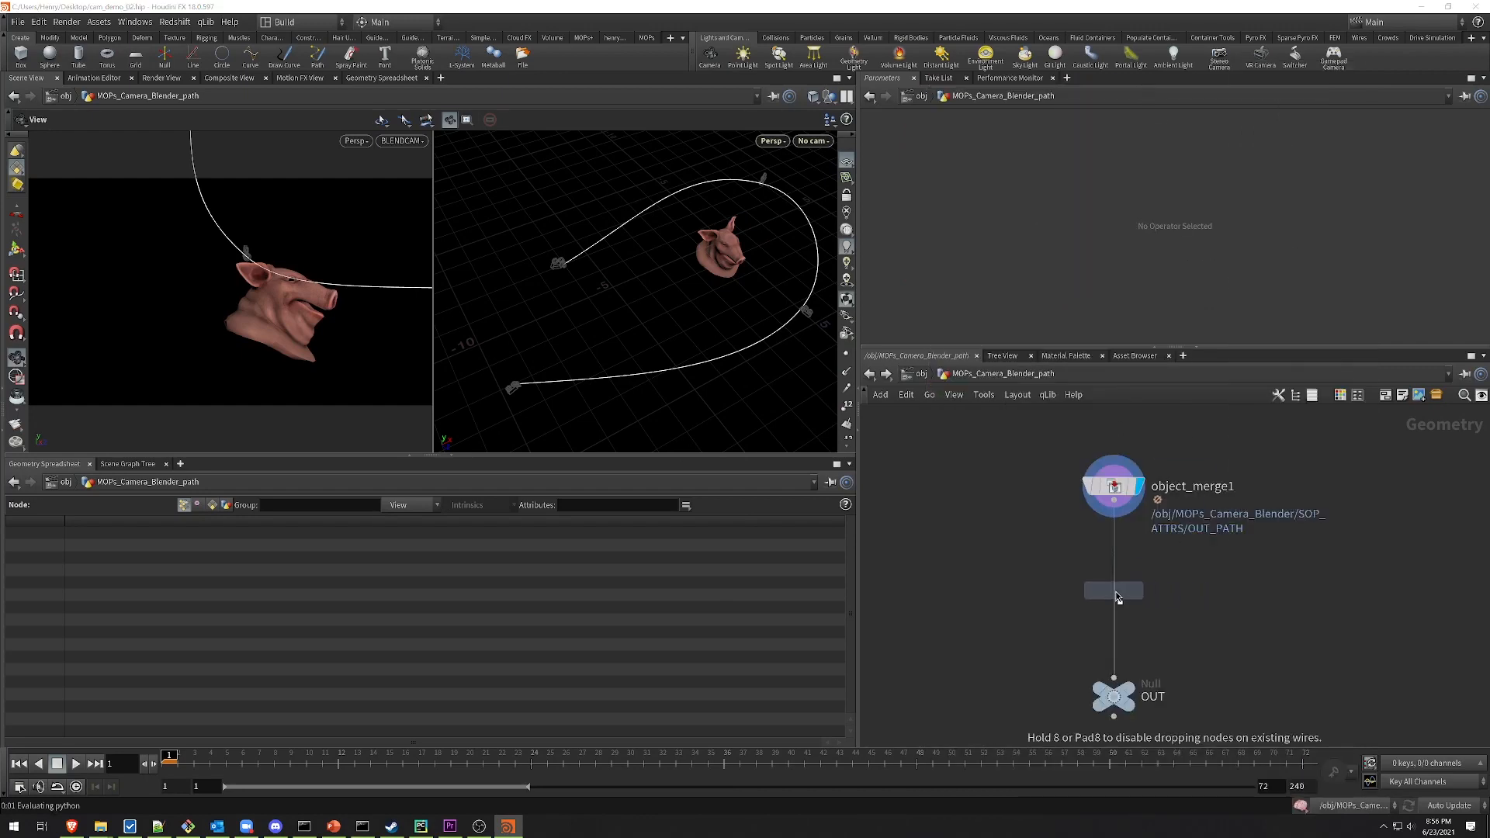
left_click(1118, 597)
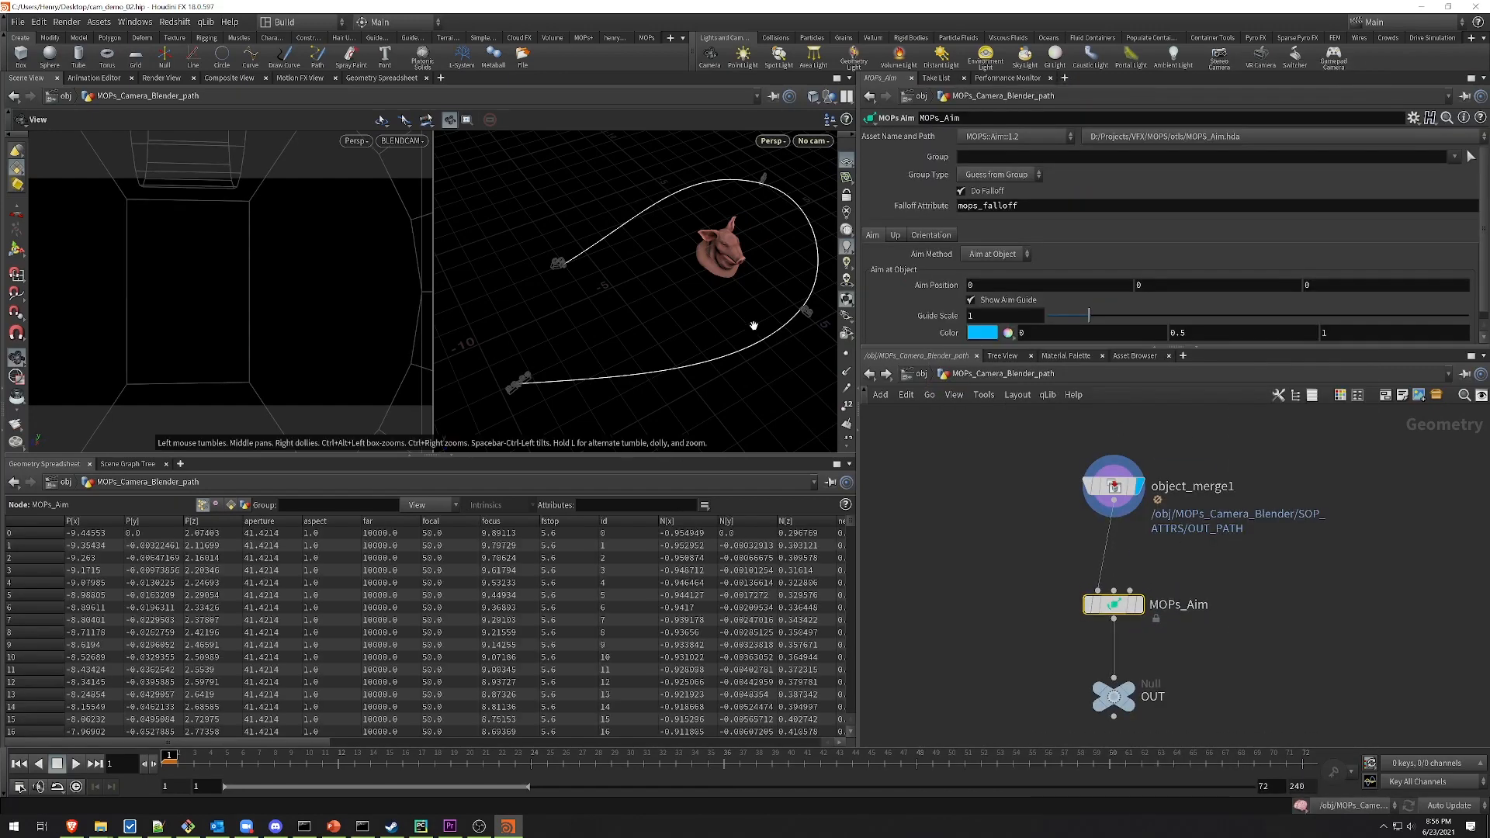
Step: Add a second Object Merge beside the chain that imports /obj/testgeometry_pighead1/testgeometry_pighead1
key("Tab")
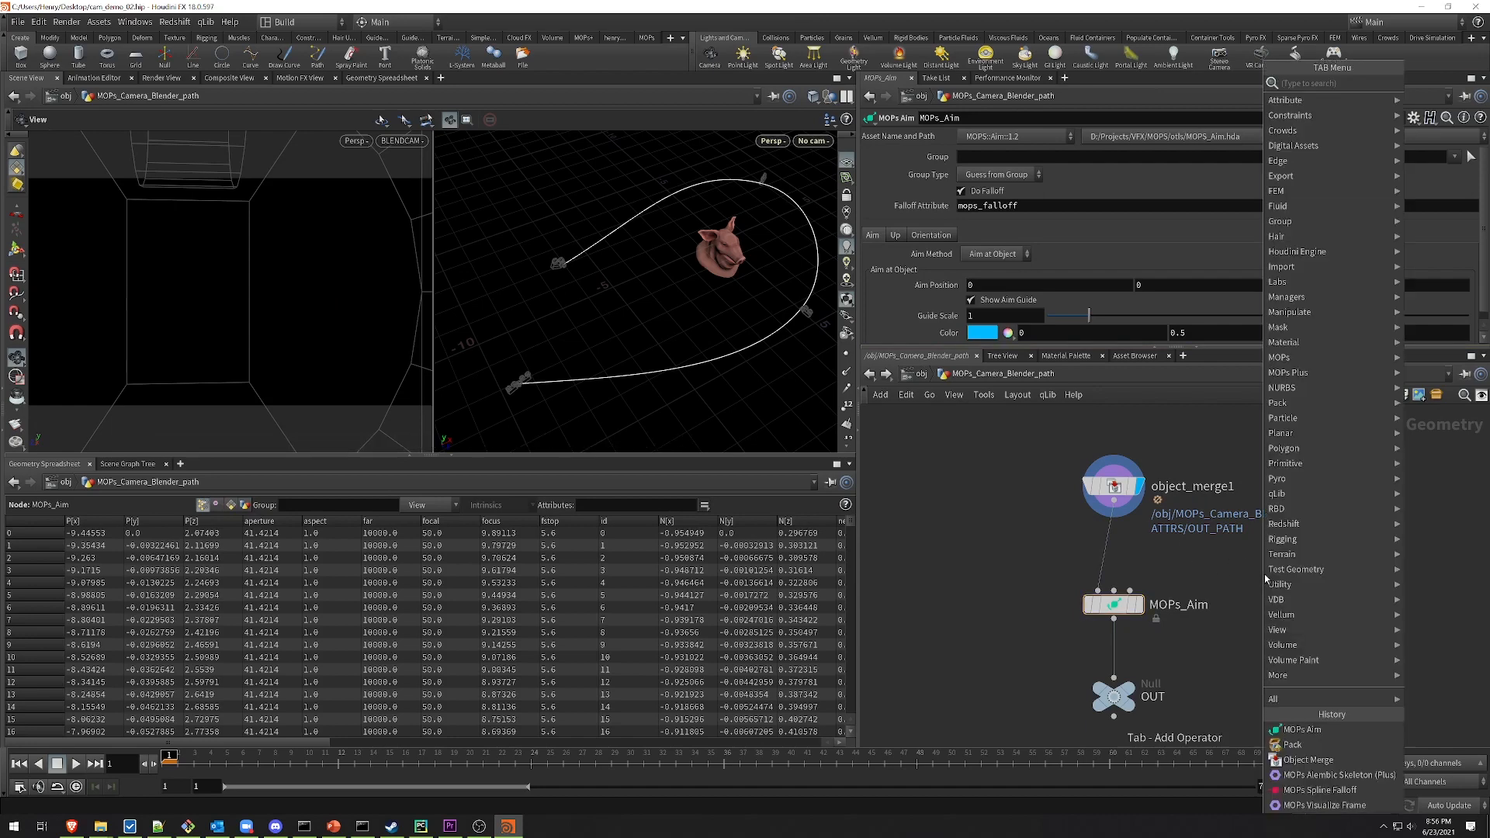
type("obj")
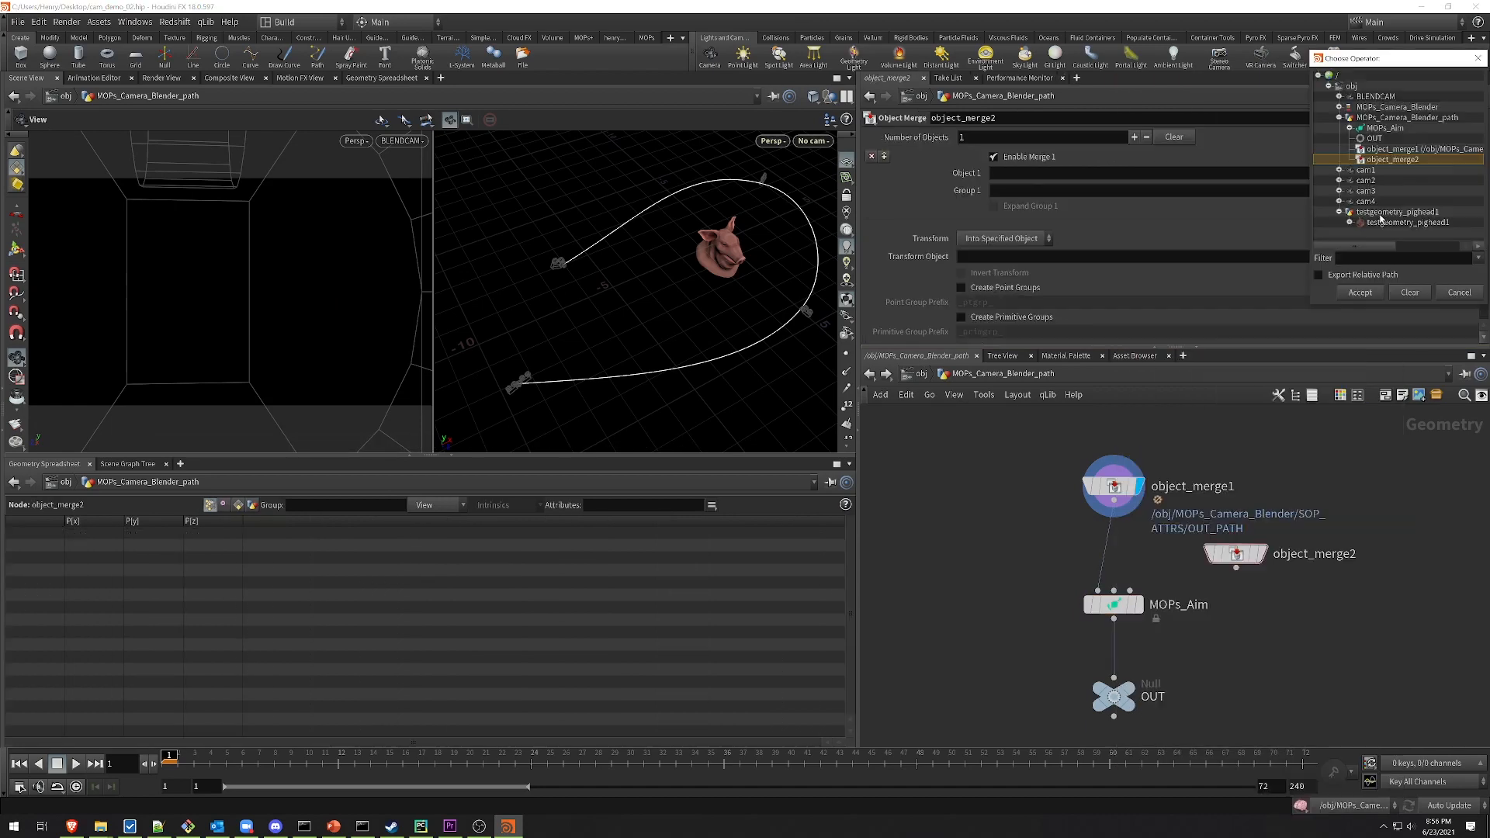
left_click(1380, 222)
left_click(1366, 294)
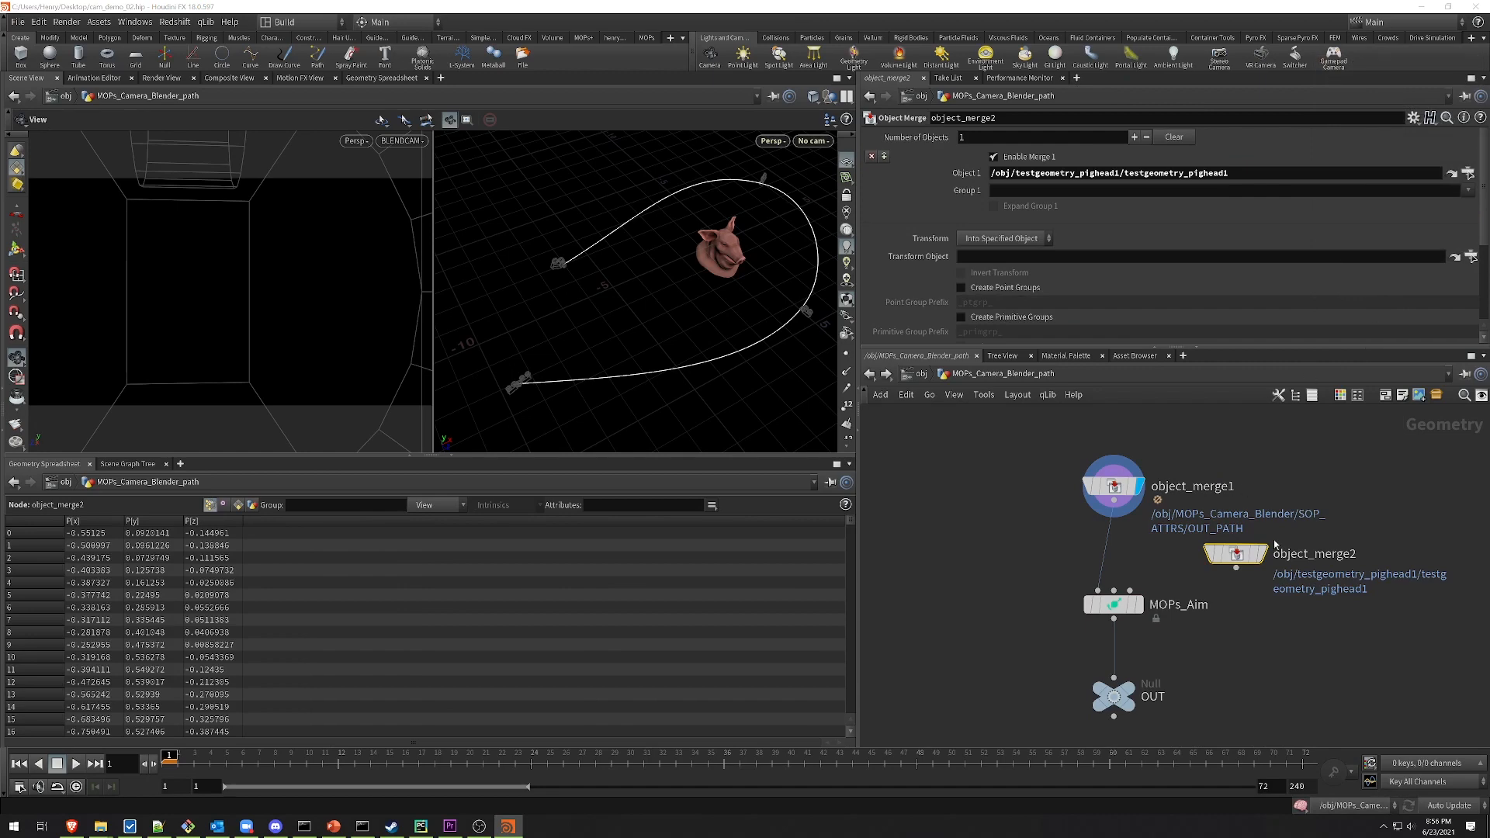
Step: Add a Pack node below object_merge2 and wire its output into the optional Aim Target input of MOPs_Aim
key("Tab")
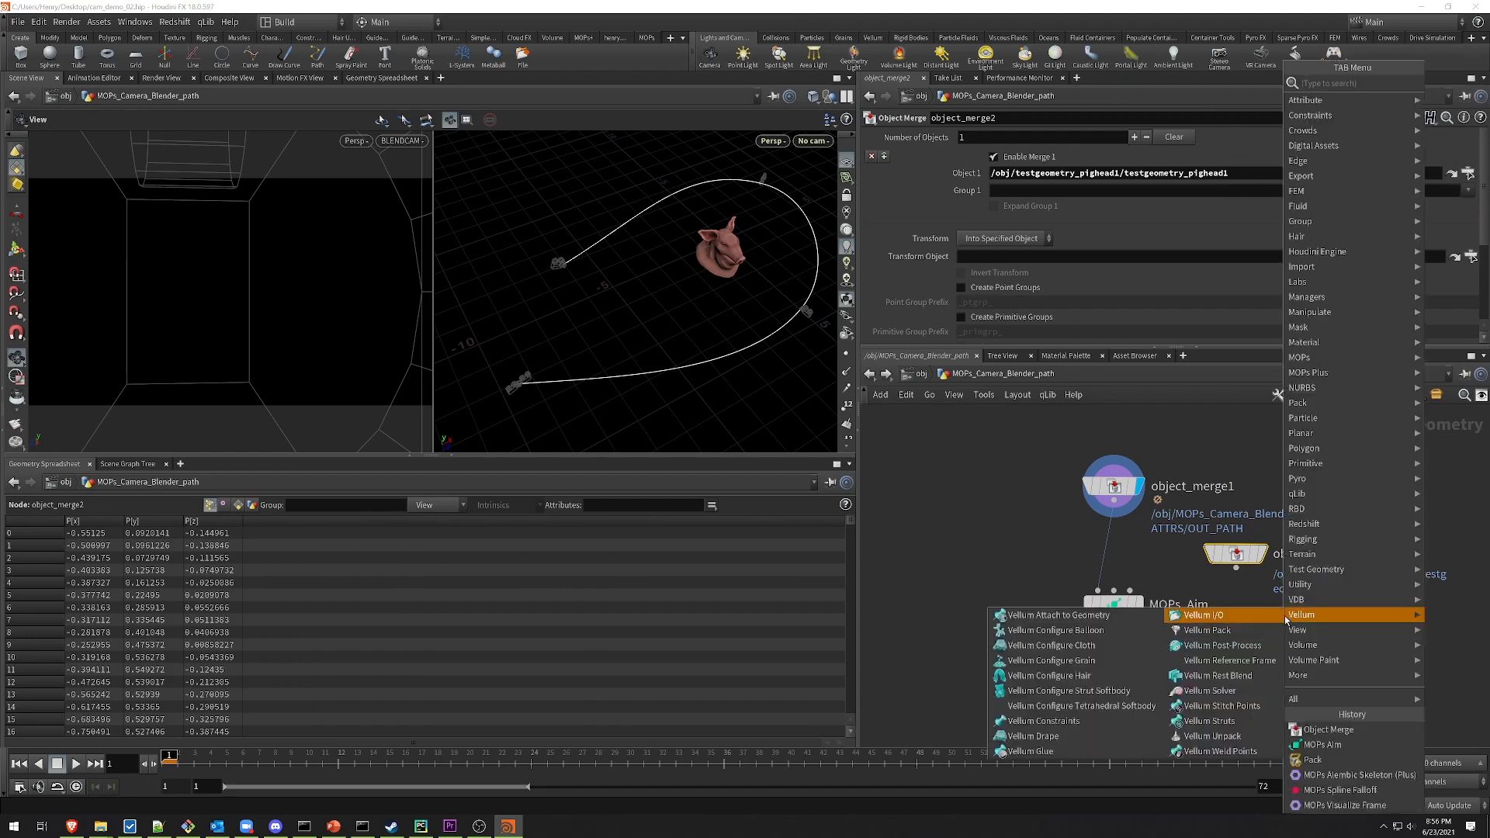
type("p")
key("Escape")
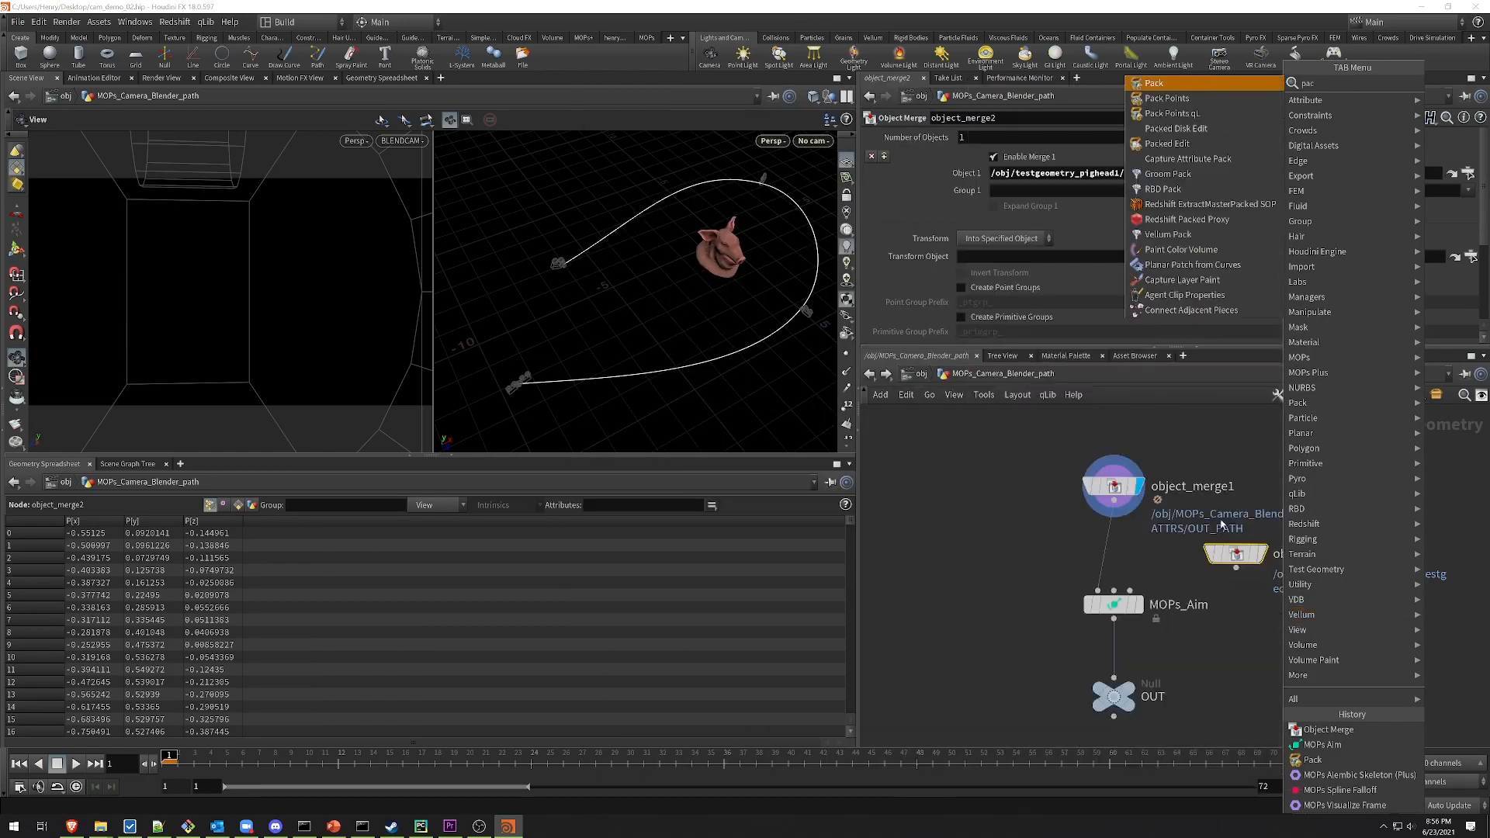
left_click(1235, 613)
left_click(1236, 568)
left_click(1235, 600)
left_click(1235, 626)
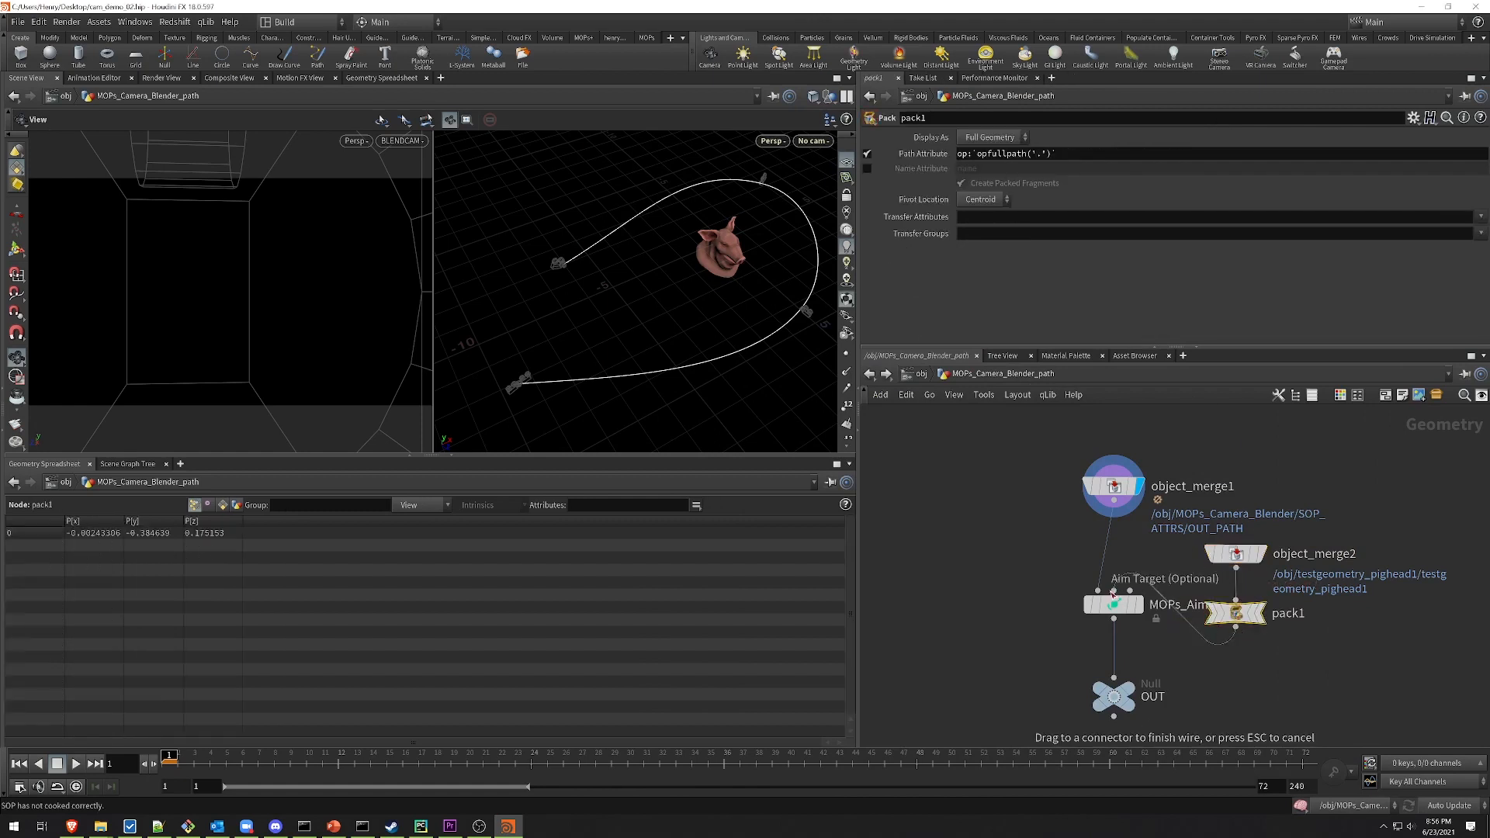
left_click(1113, 593)
Step: Display the OUT node and, at frame 11, enable Invert Aim in MOPs_Aim's orientation settings
left_click_drag(1114, 605, 1115, 626)
left_click(1144, 665)
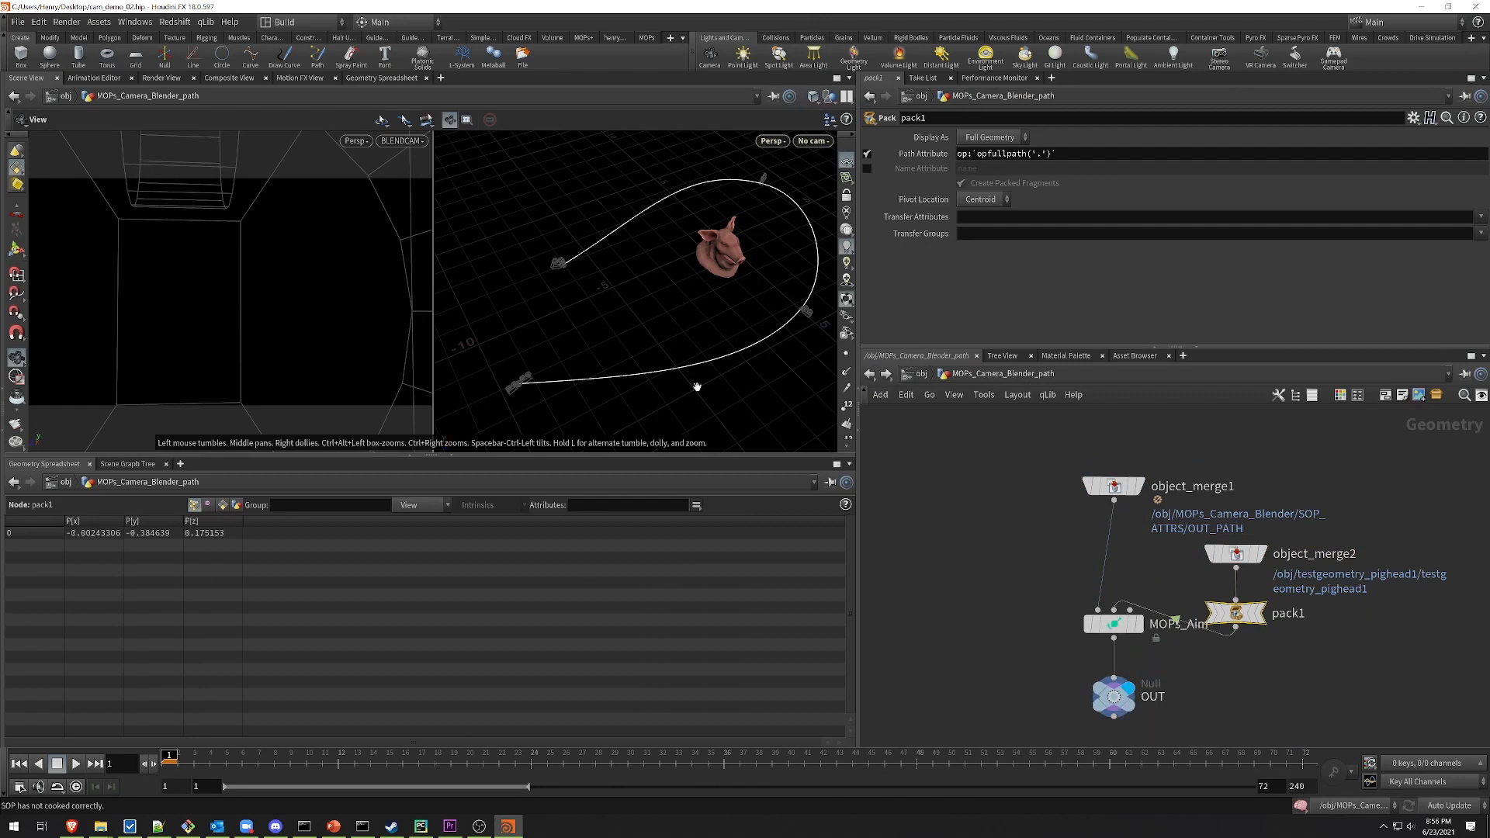
left_click_drag(233, 758, 330, 758)
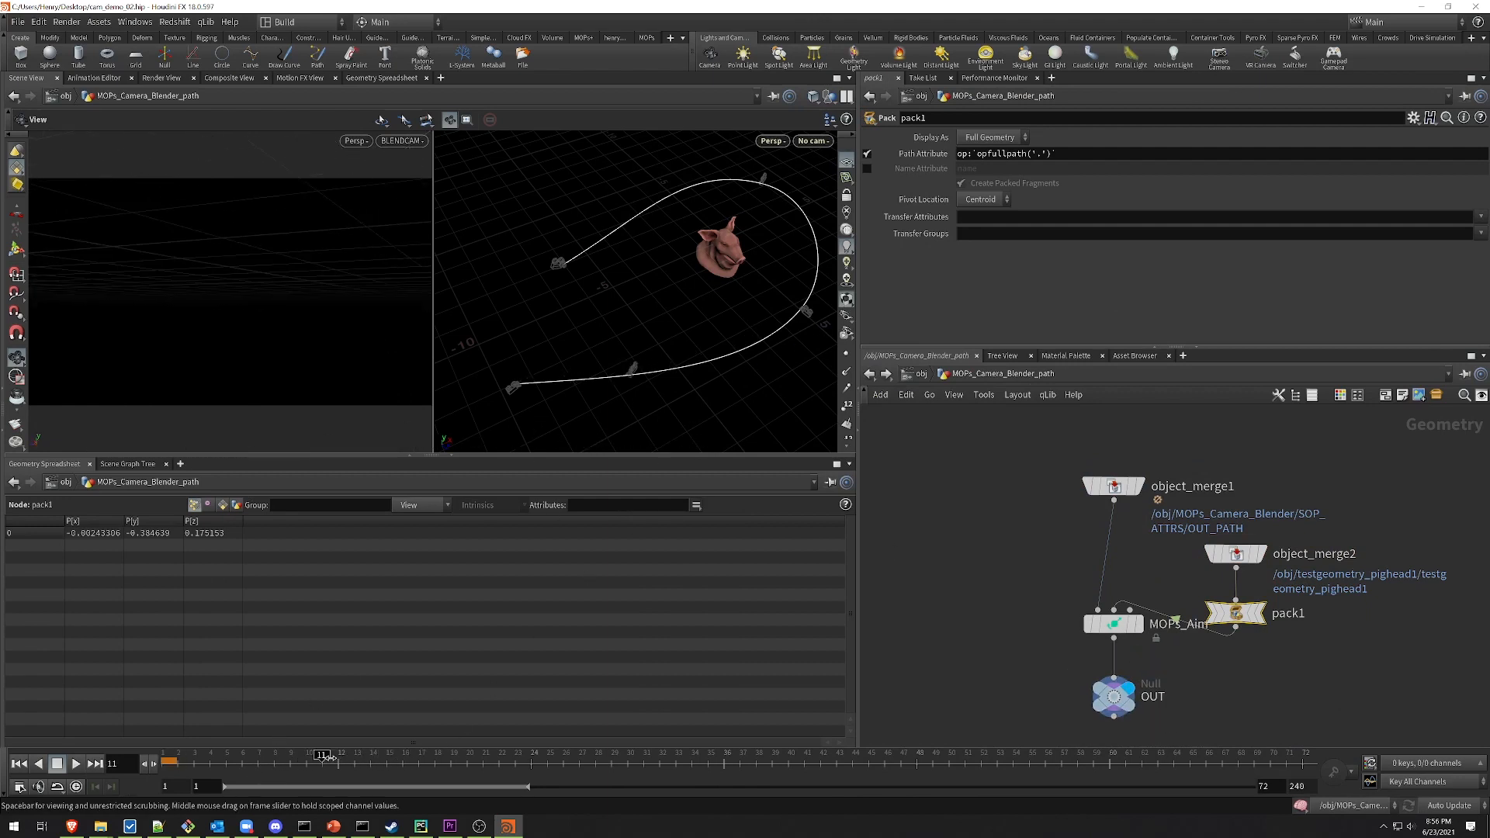
left_click(1114, 623)
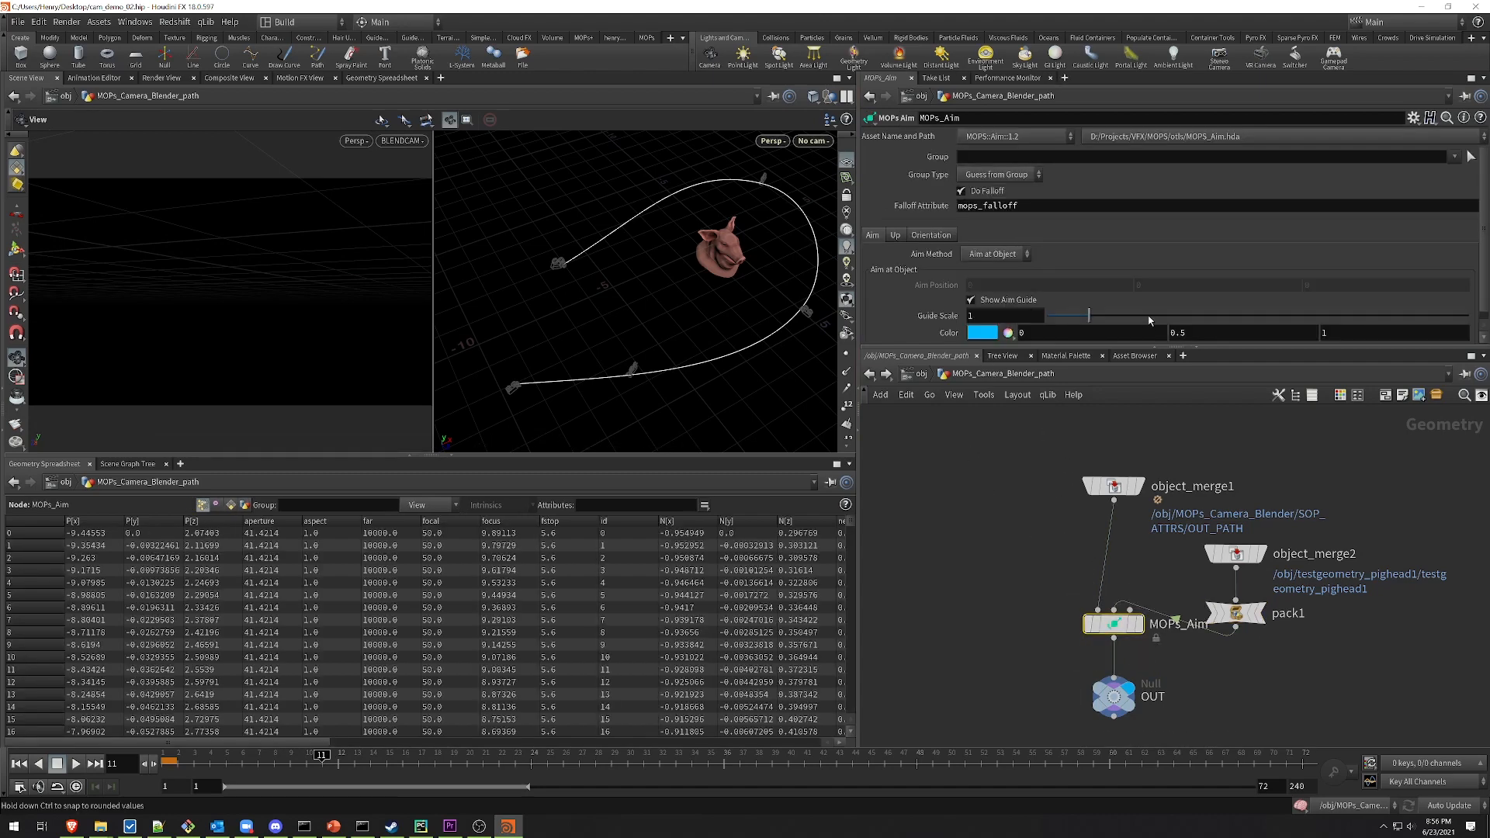
left_click(930, 235)
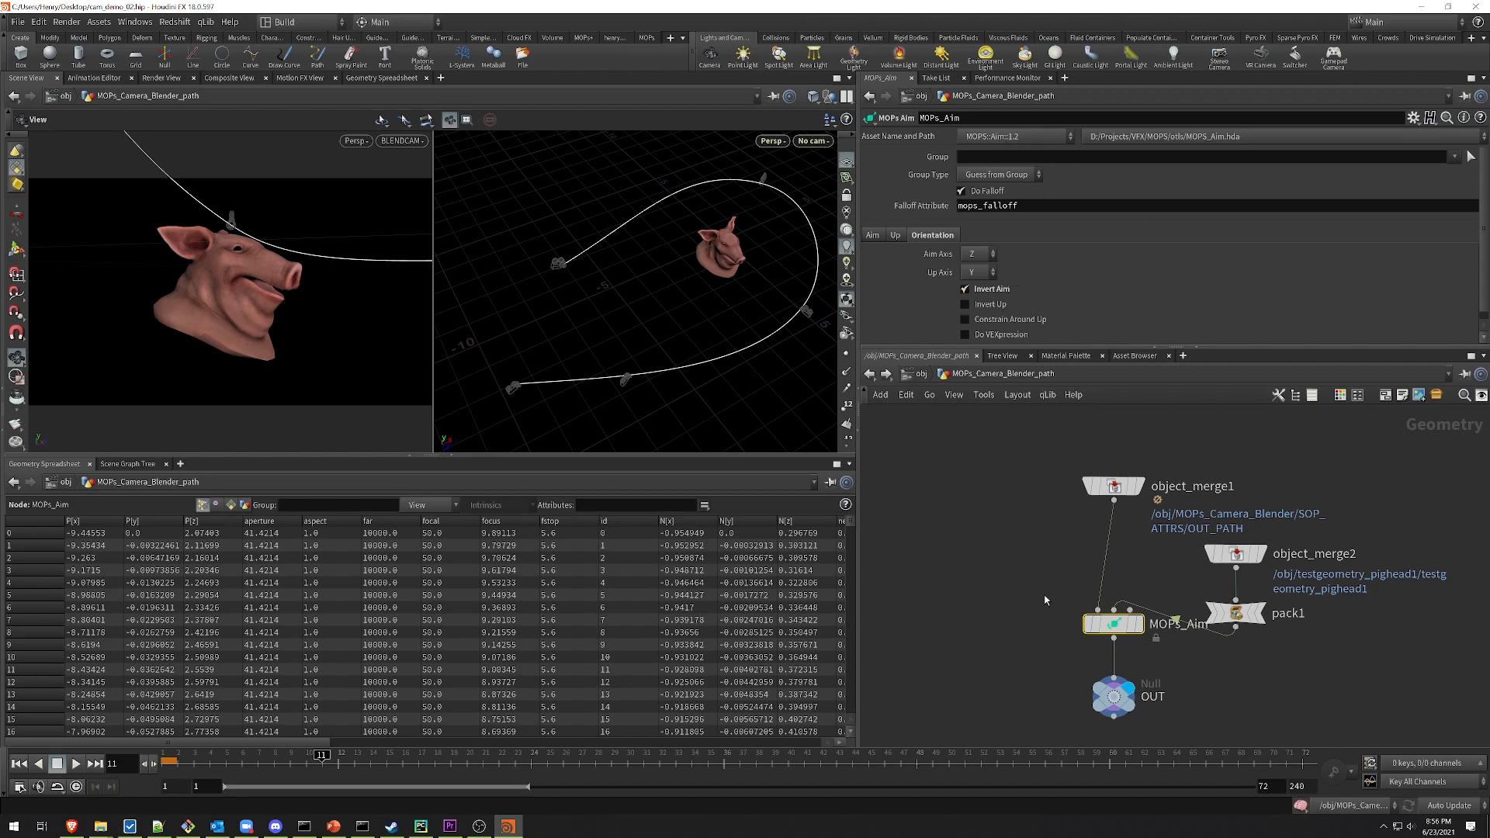
Step: Return to frame 1 and examine how the blended camera is oriented relative to the first camera and the pig head
left_click_drag(328, 742, 148, 593)
middle_click_drag(536, 406, 605, 340)
right_click_drag(605, 340, 614, 380)
middle_click_drag(614, 380, 654, 351)
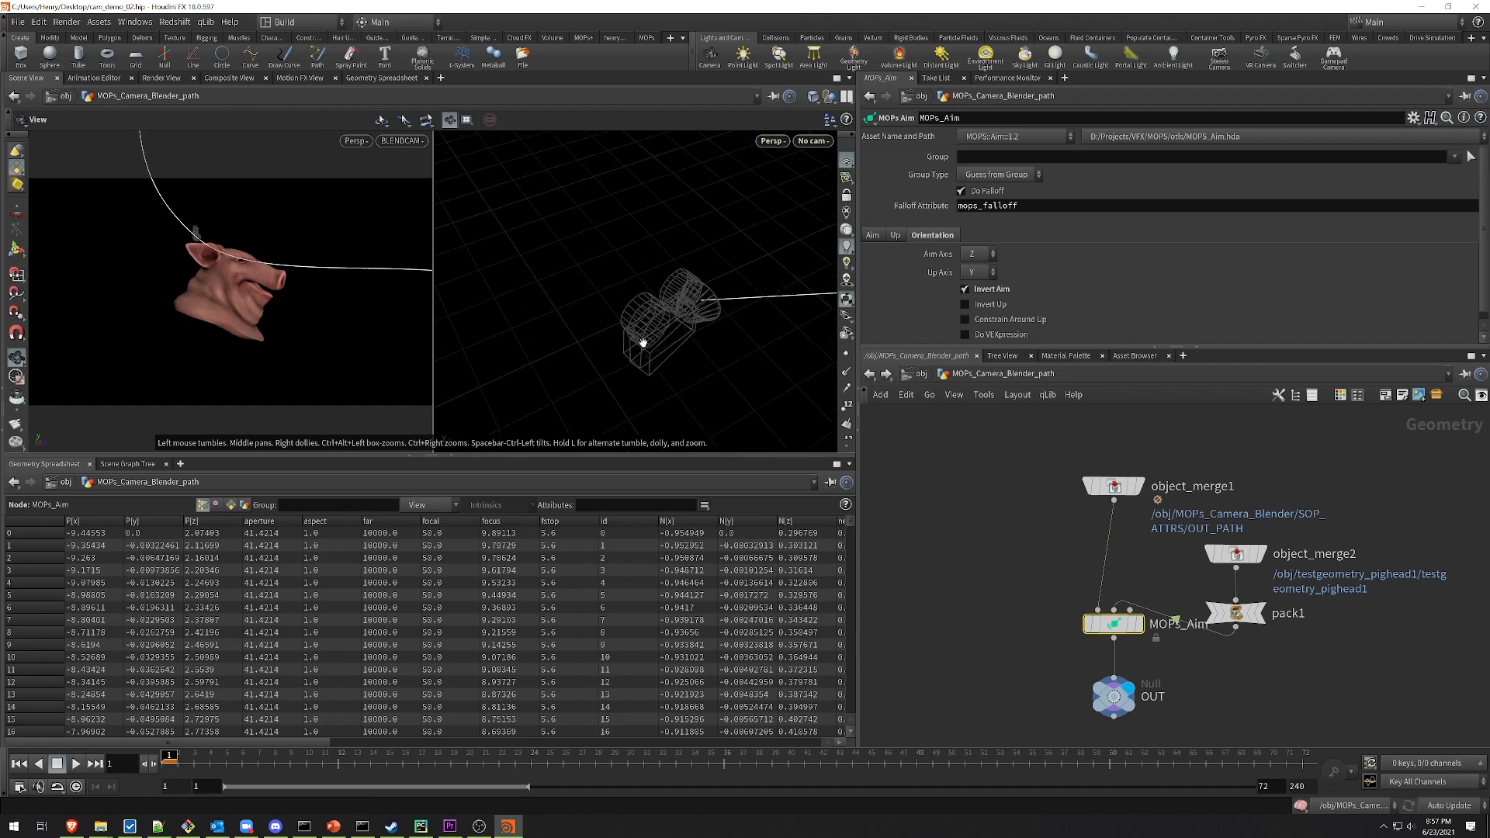
left_click_drag(750, 326, 746, 349)
right_click_drag(746, 349, 681, 343)
middle_click_drag(717, 360, 610, 398)
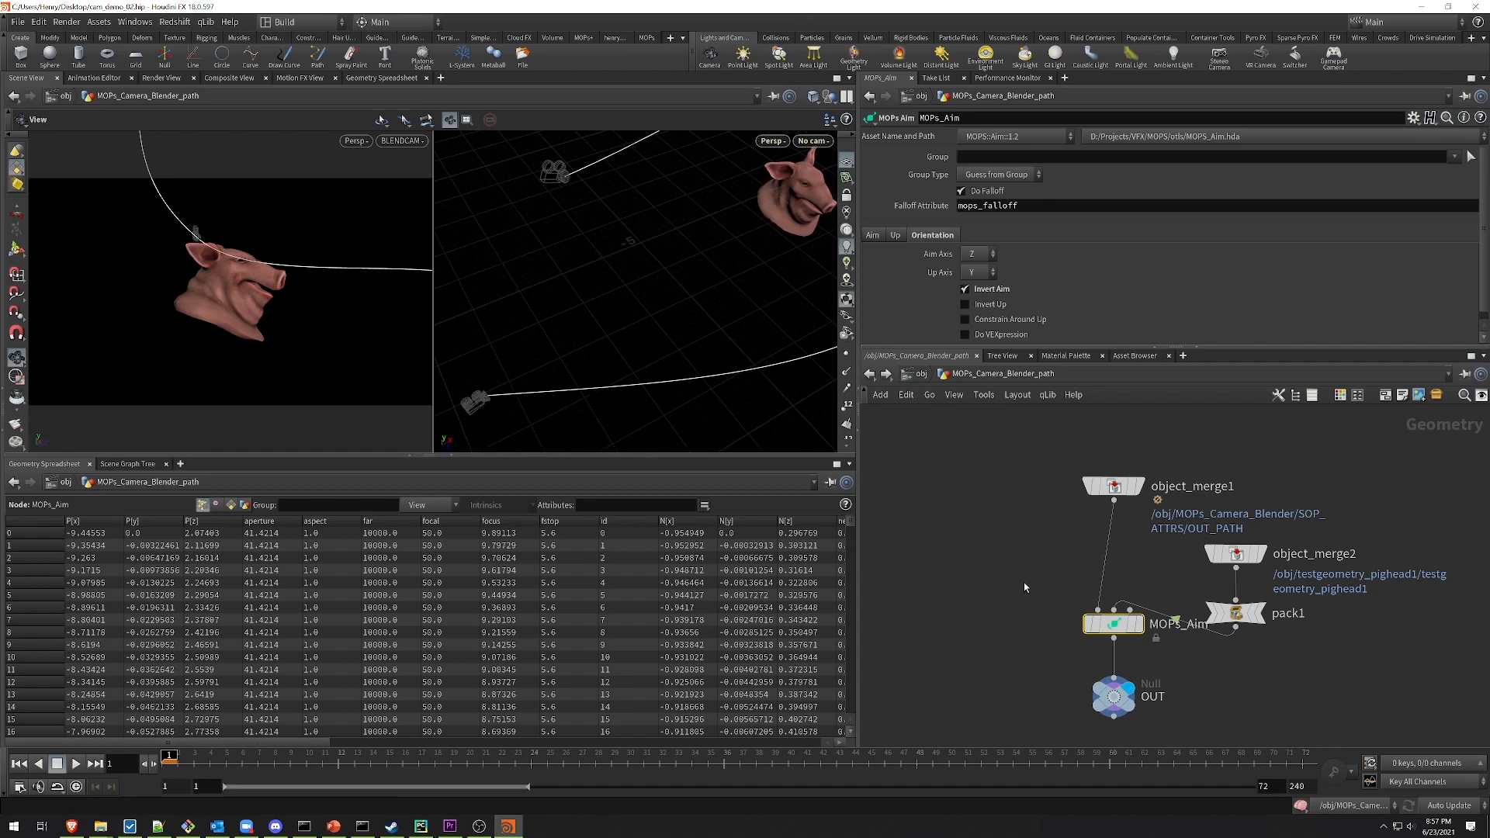
Step: Move object_merge1, object_merge2 and pack1 up to make room above MOPs_Aim
middle_click_drag(1126, 652, 1107, 610)
middle_click_drag(1024, 442, 1048, 495)
left_click_drag(1121, 496, 1048, 449)
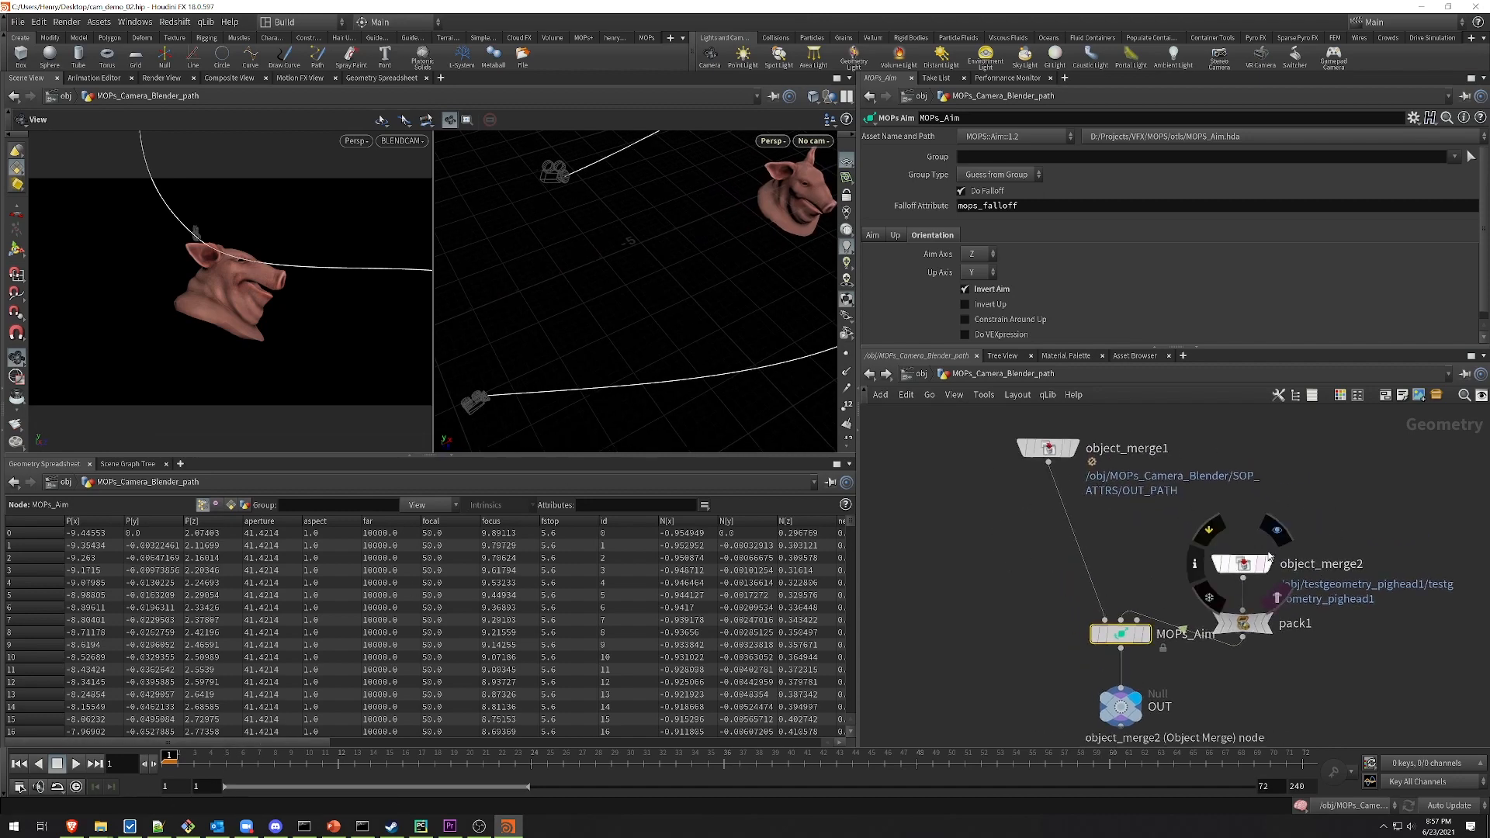
left_click_drag(1243, 566, 1270, 508)
left_click_drag(1242, 624, 1268, 558)
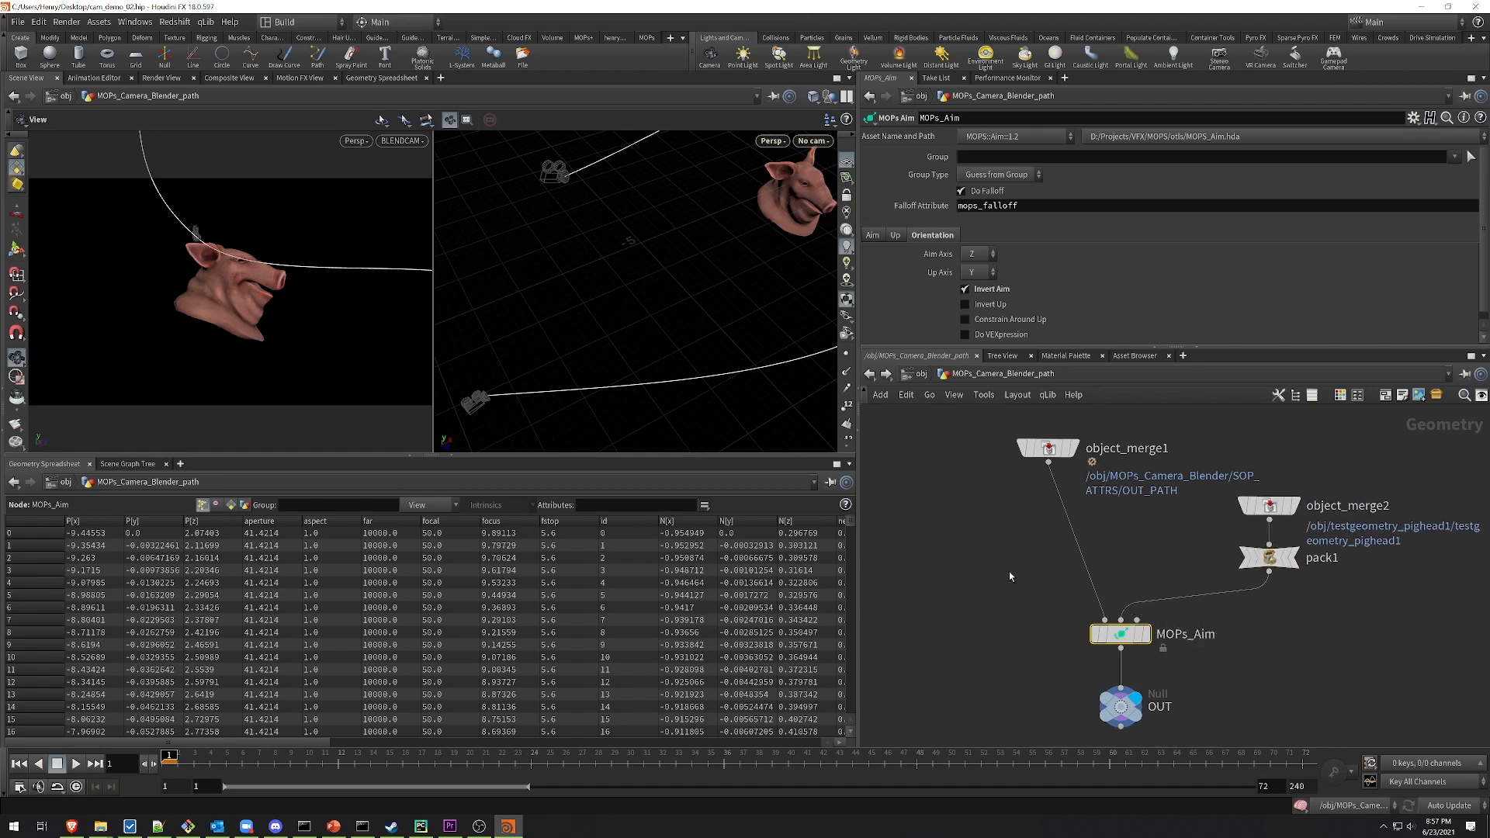
Step: Insert a MOPs Spline Falloff between object_merge1 and MOPs_Aim, and wire object_merge1 into its required Spline input as well
key("Tab")
type("c")
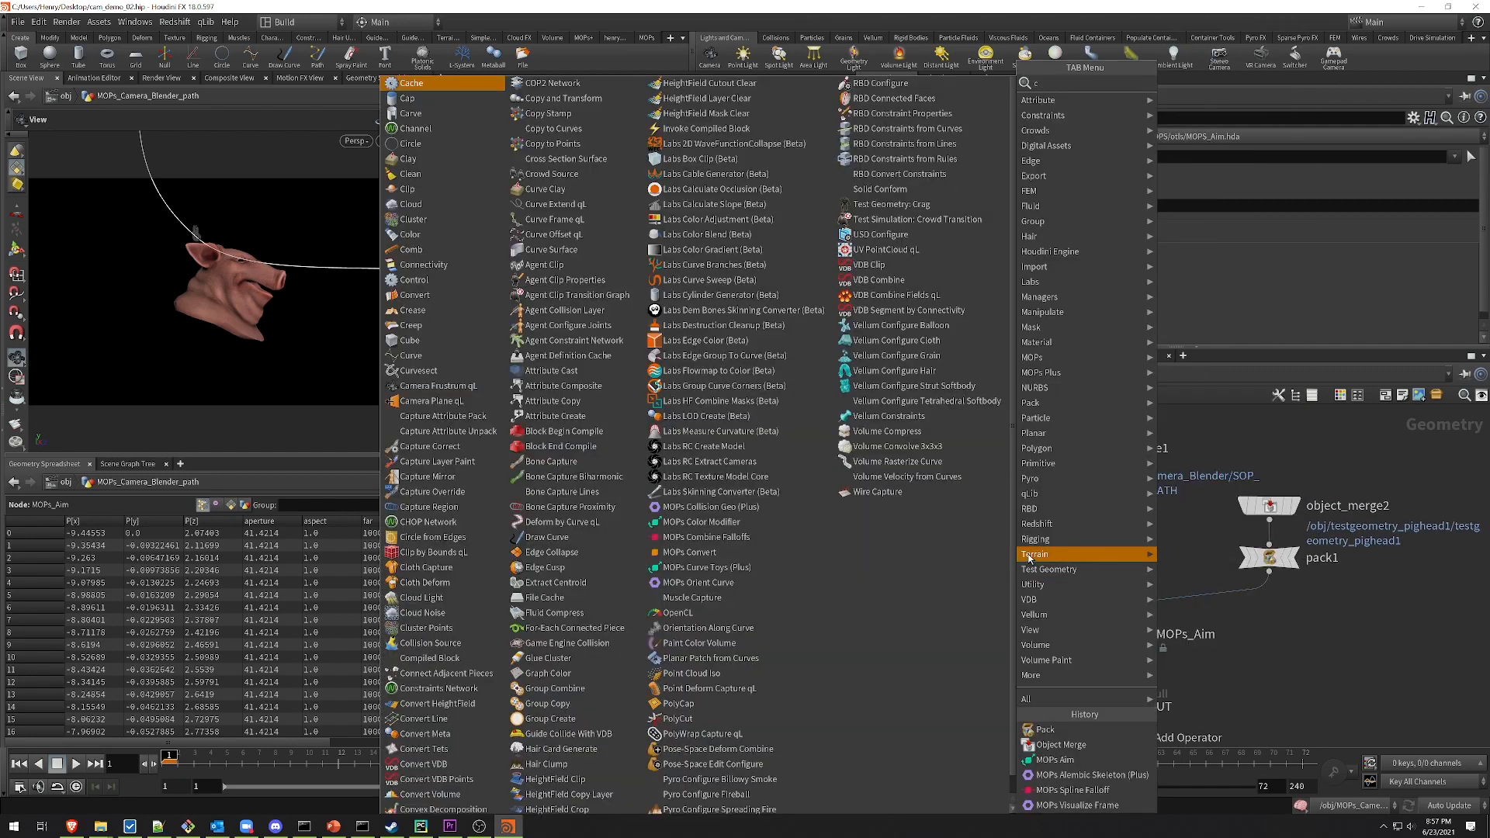
key("BackSpace")
type("splin")
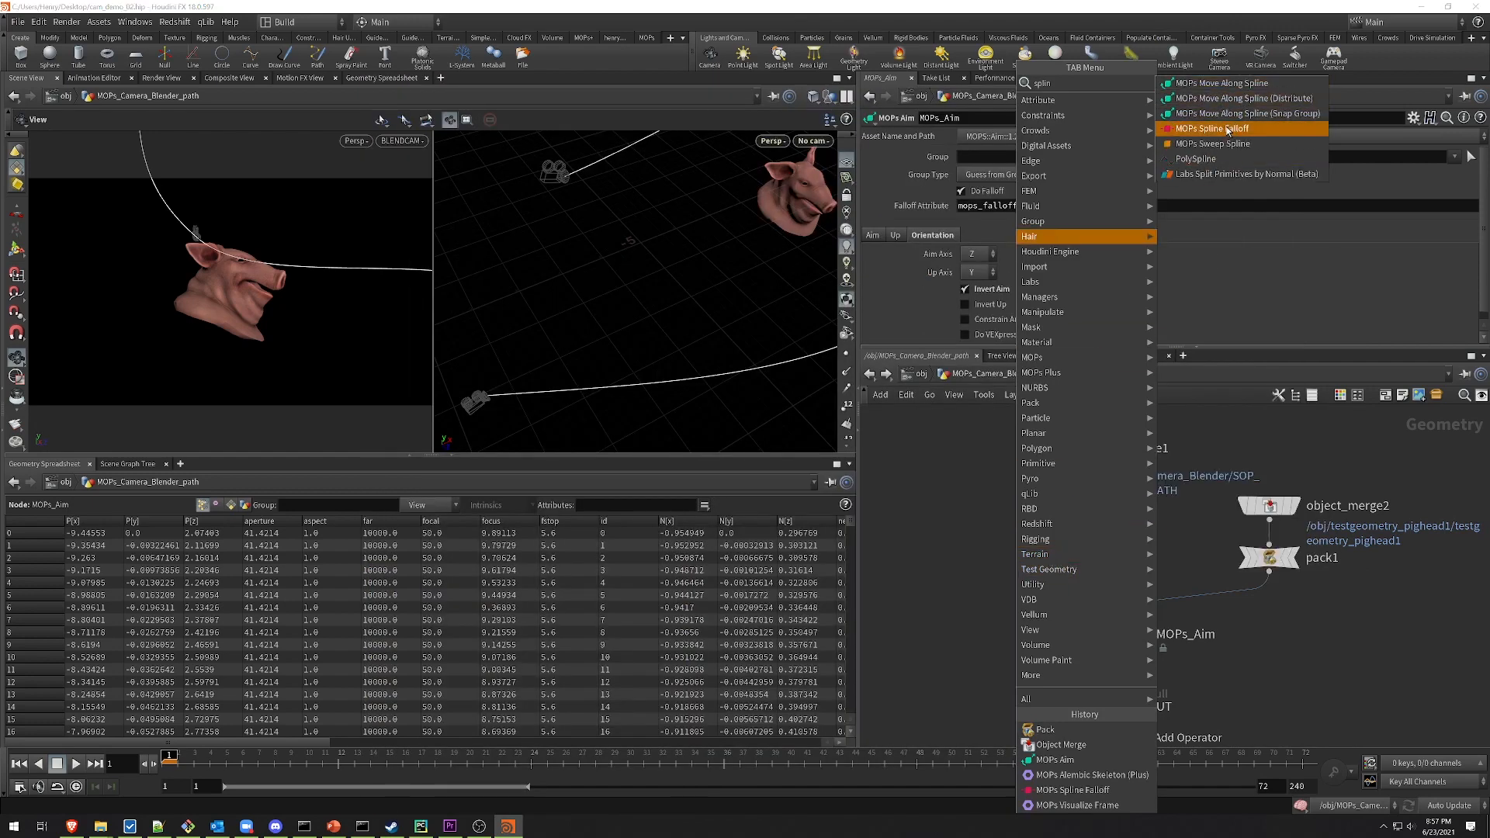
left_click(1228, 131)
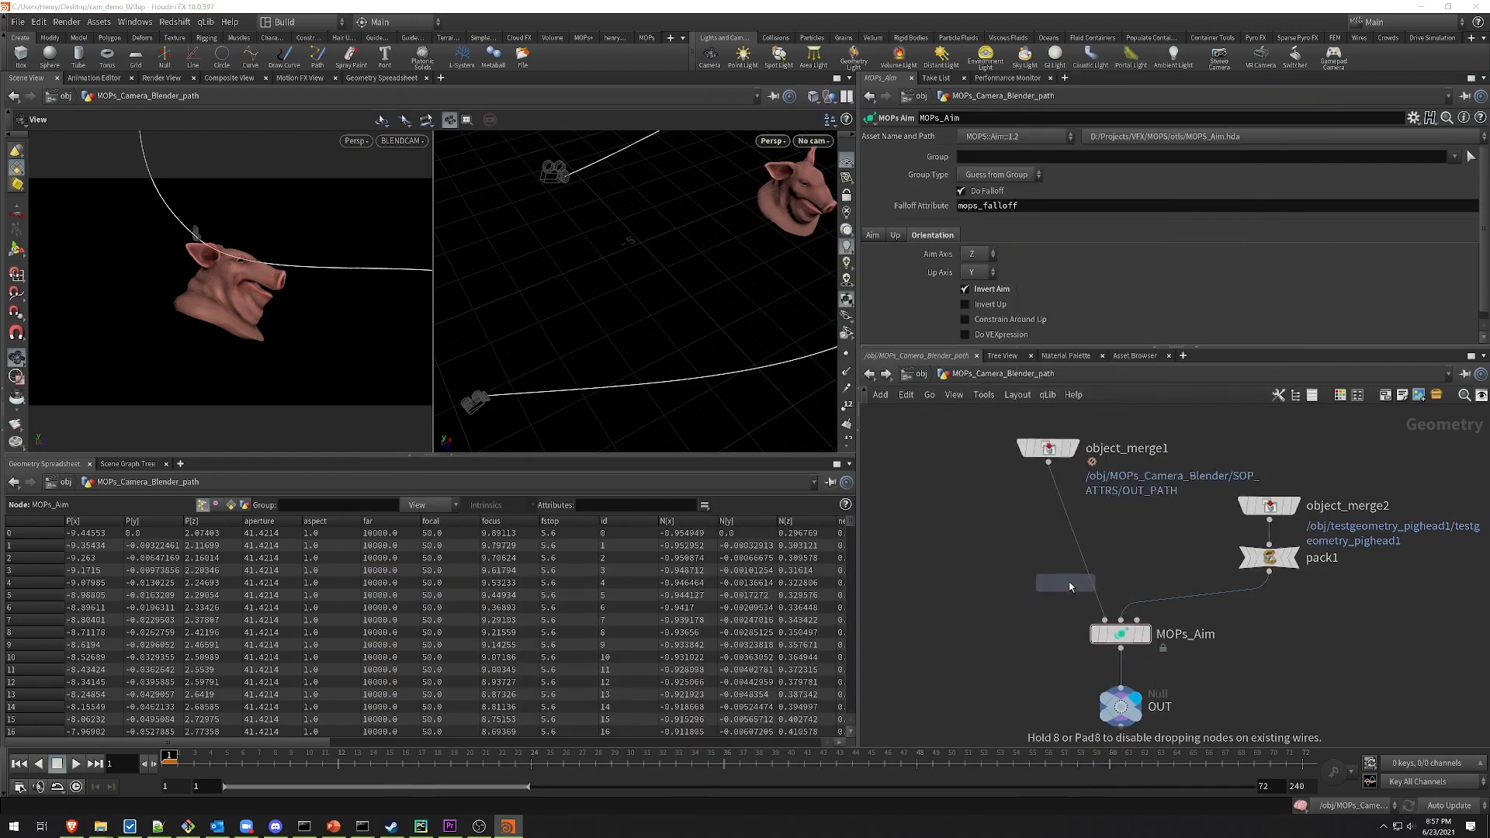
left_click(1098, 559)
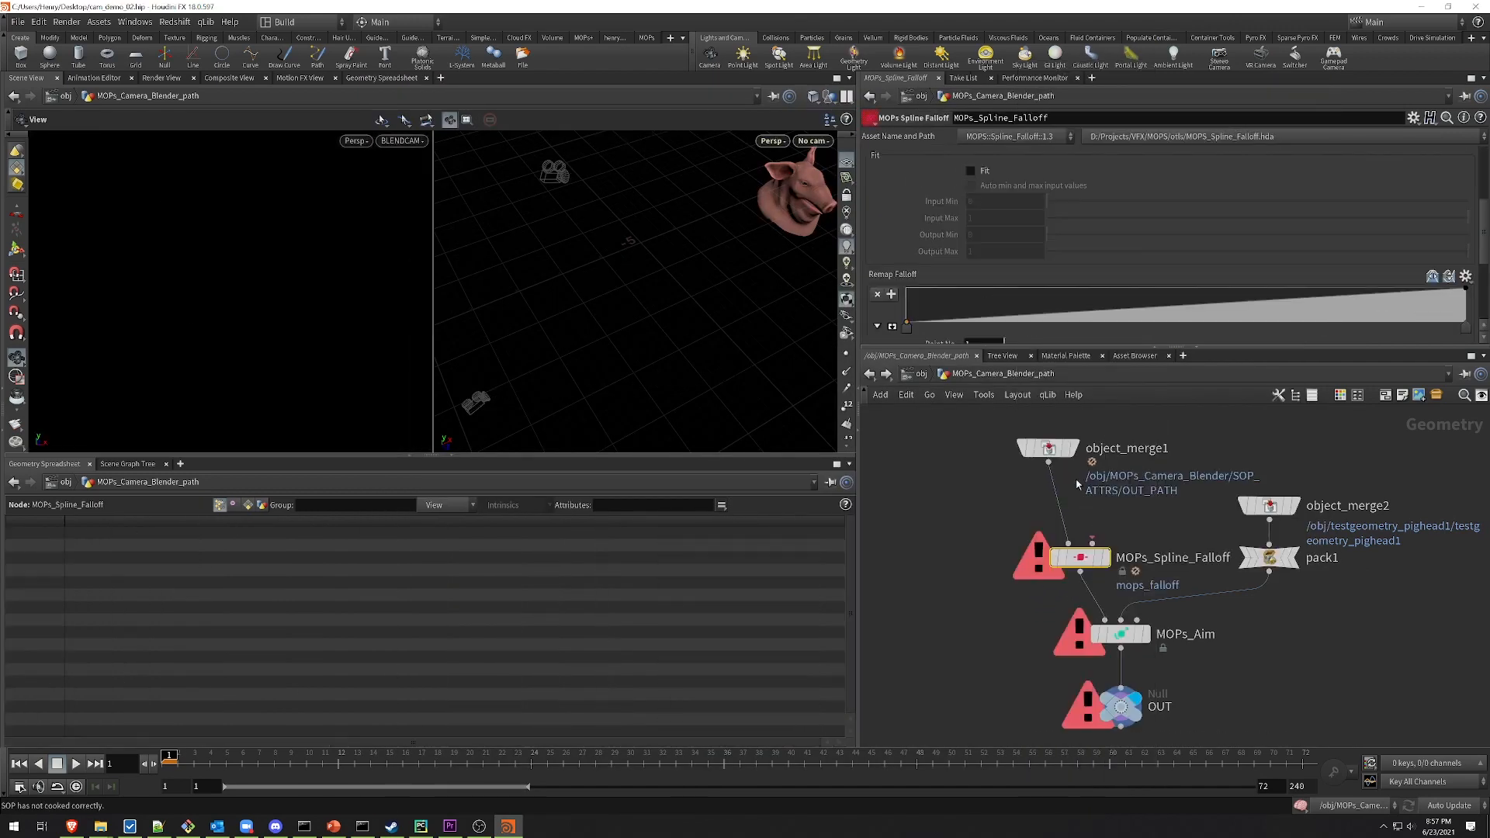
left_click(1048, 464)
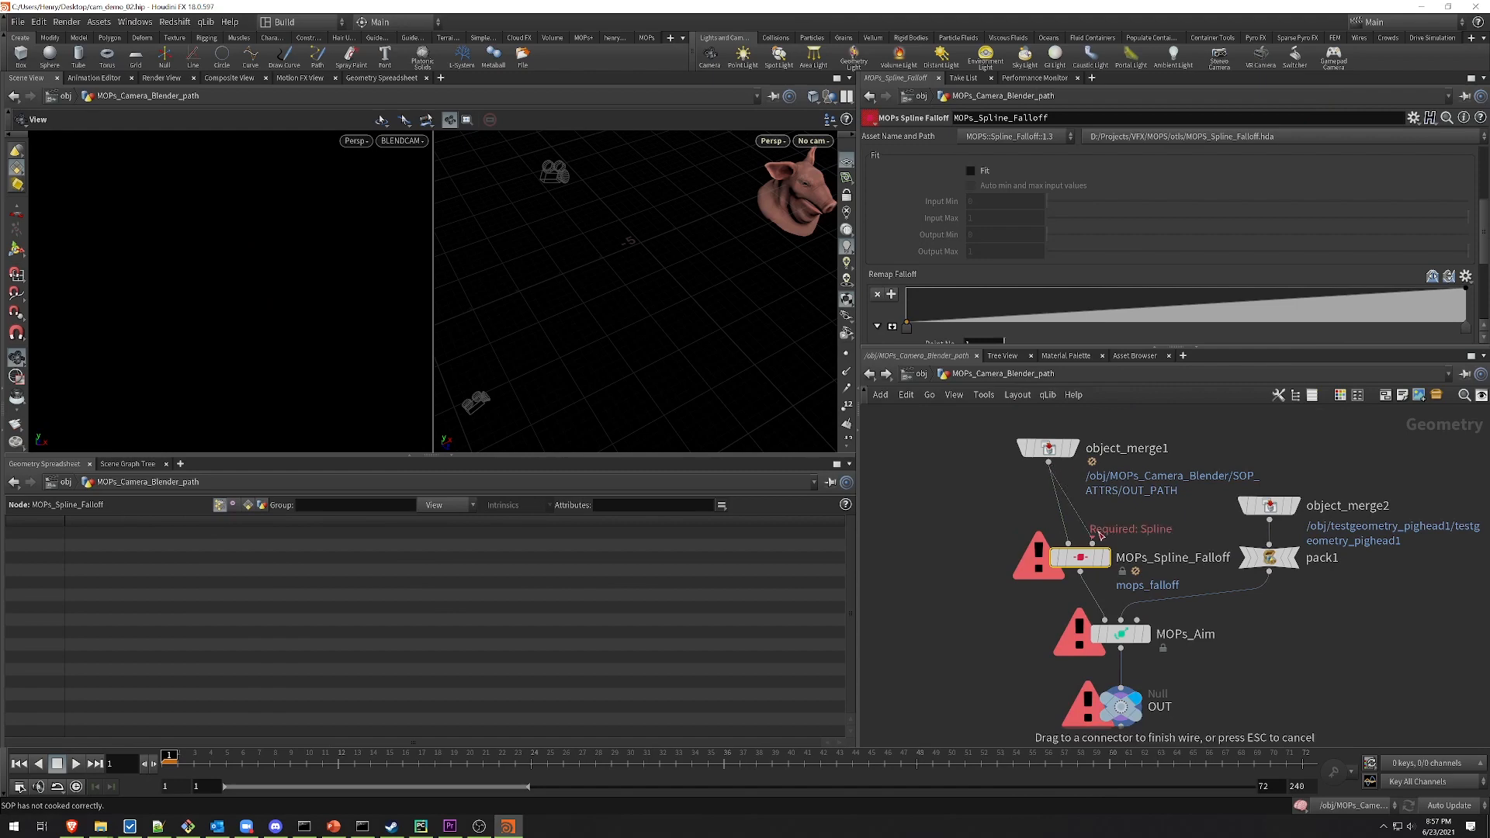
left_click(1093, 542)
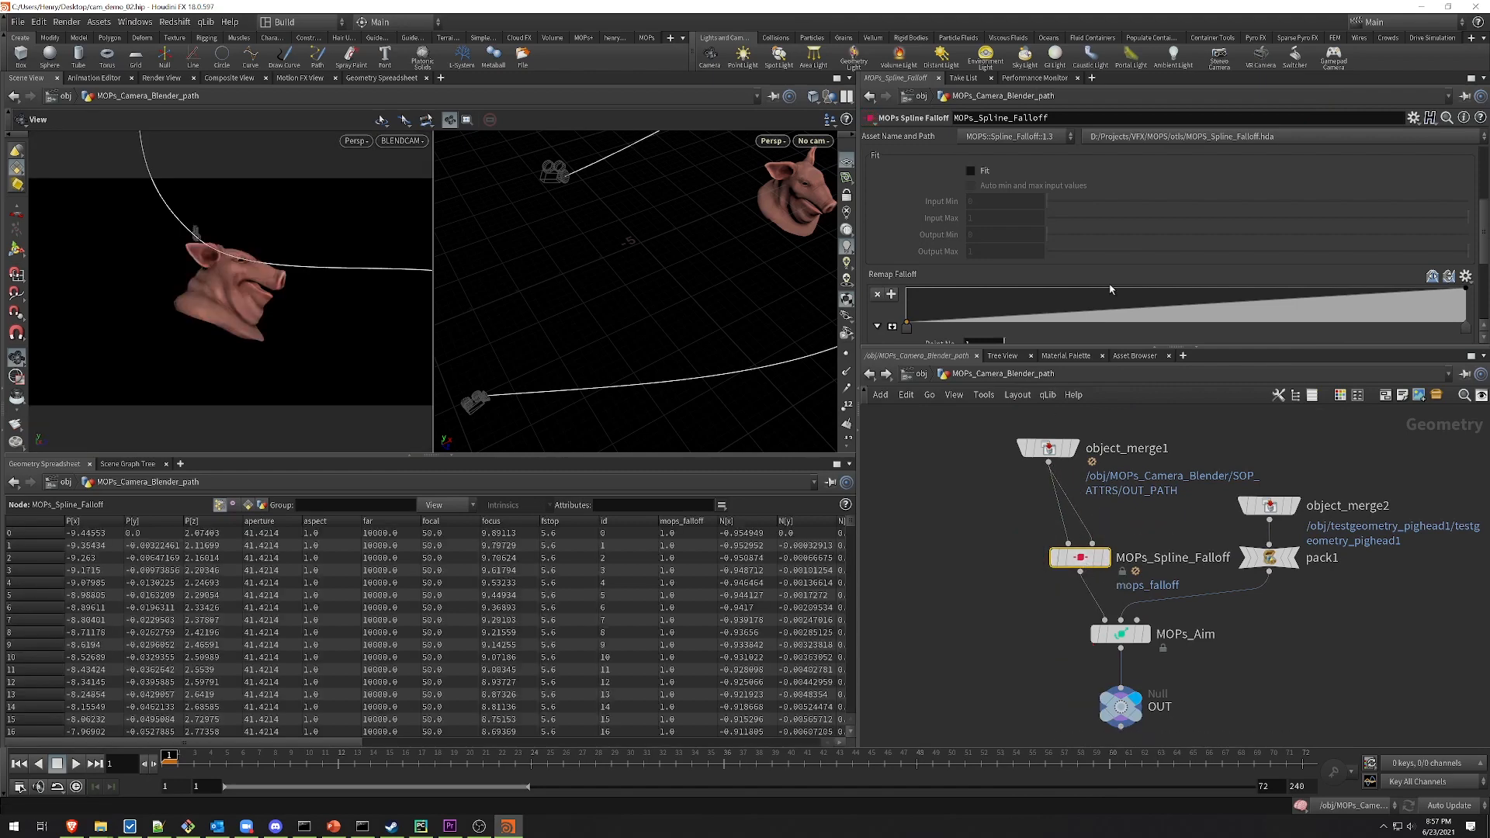
Step: Set the spline falloff's Mode to Curve Position and enable Preview Falloff on the path
scroll(1048, 248, "up", 5)
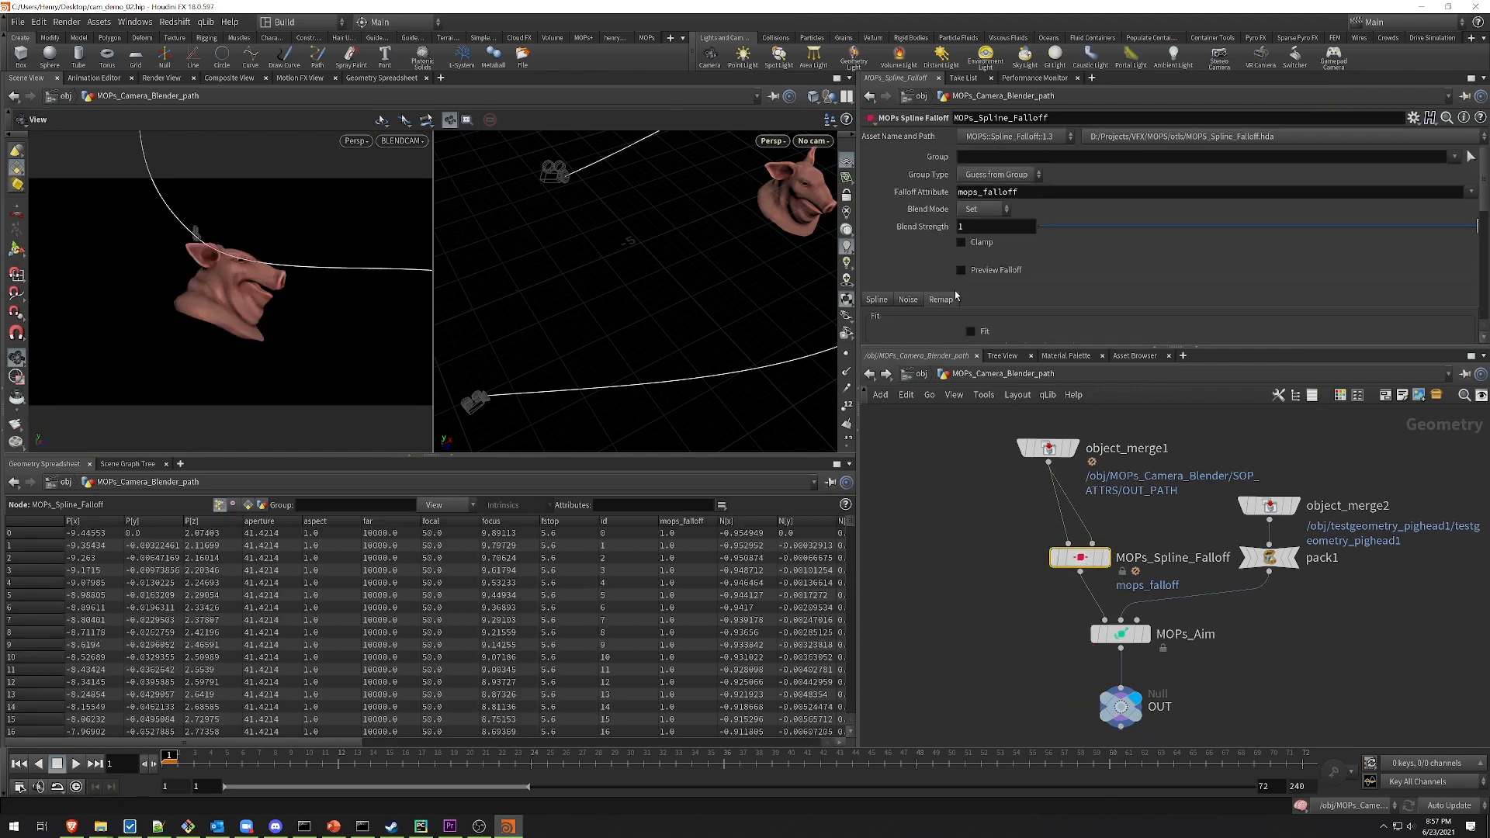
left_click(877, 301)
scroll(1486, 196, "down", 3)
left_click(1016, 231)
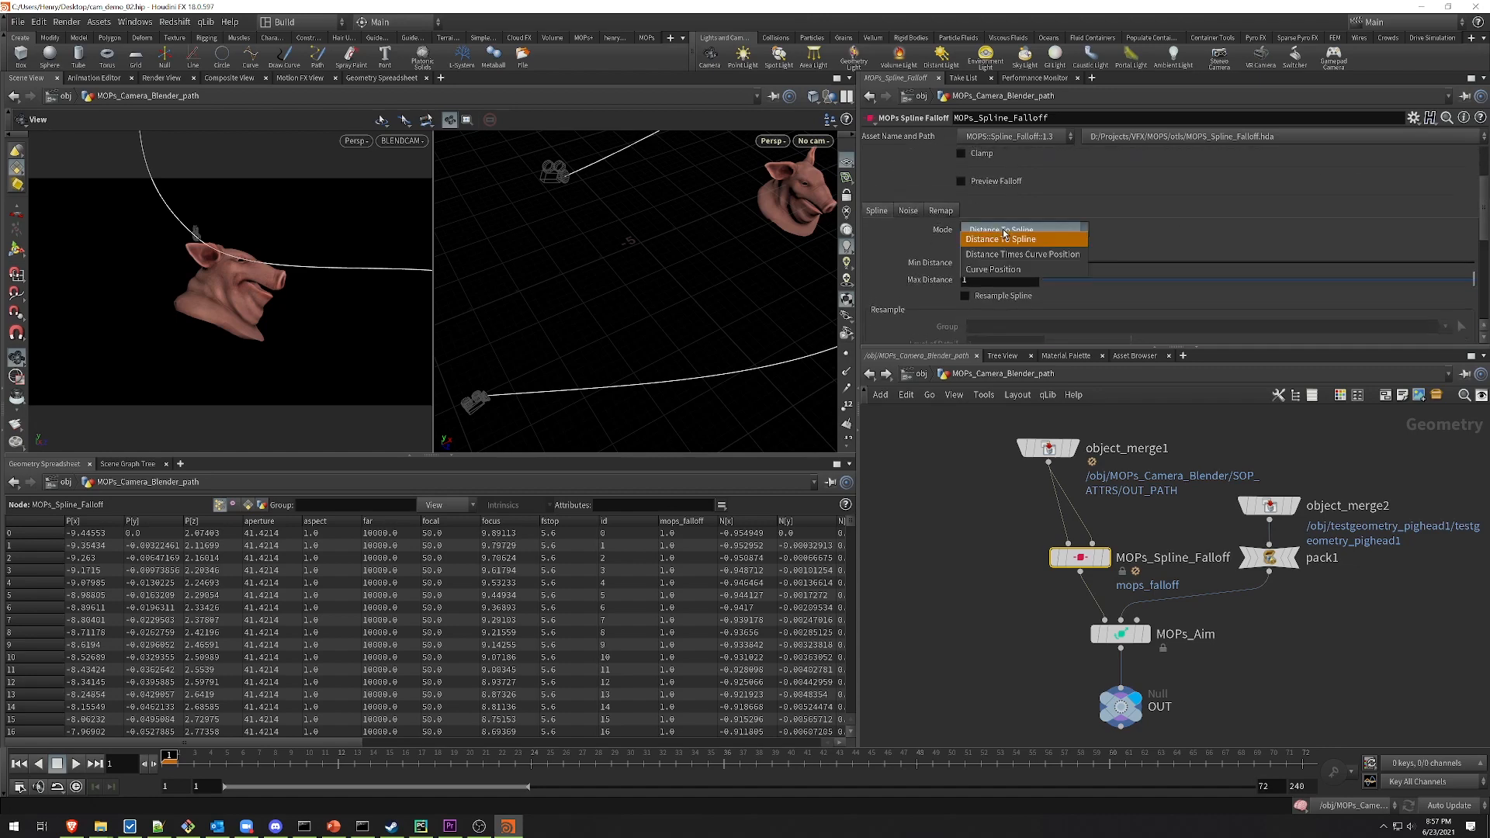
left_click(1007, 270)
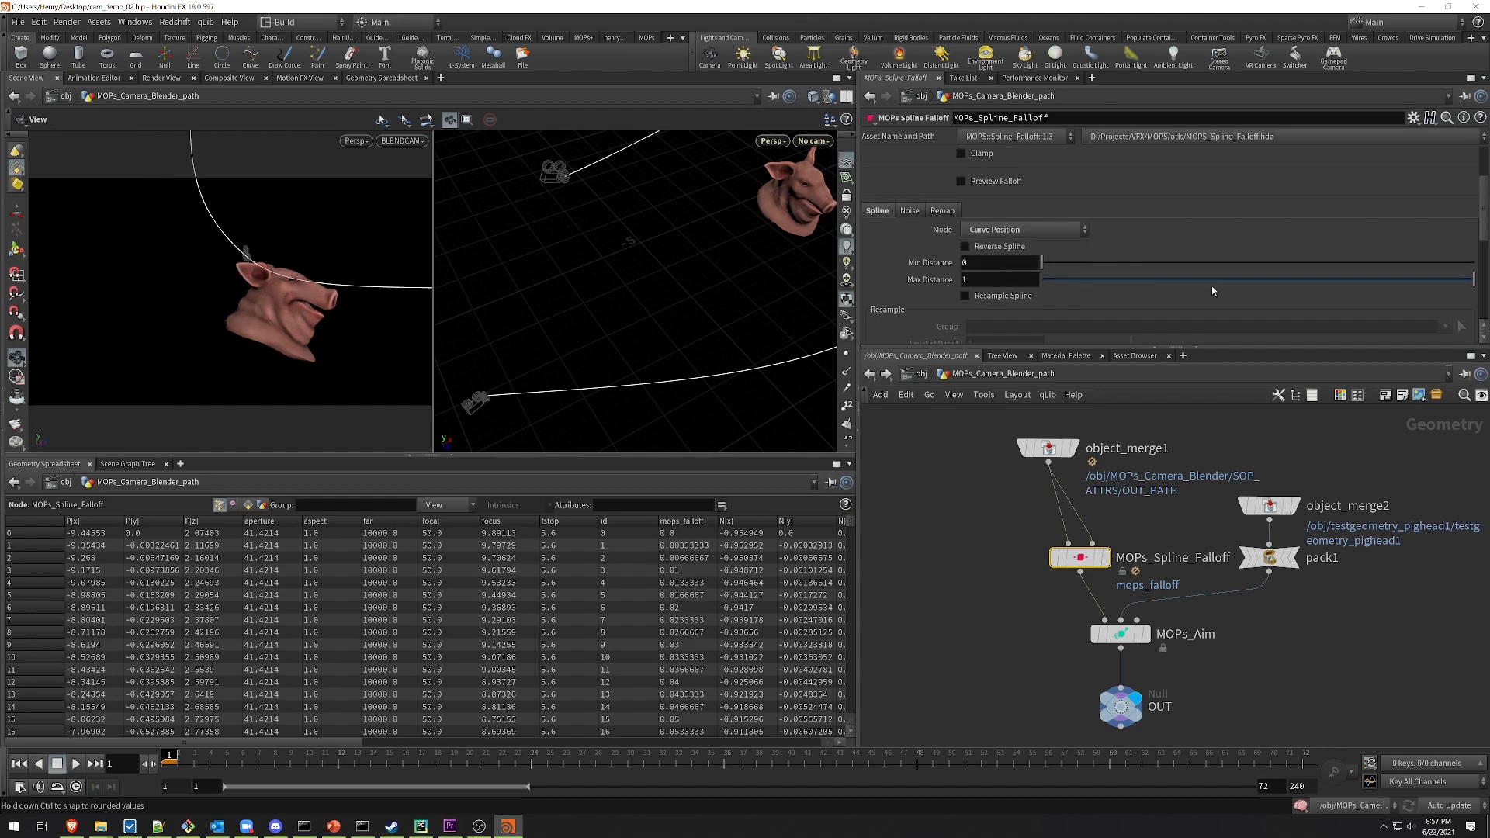
left_click(993, 183)
mouse_move(709, 333)
left_mouse_down()
mouse_move(761, 354)
mouse_move(697, 311)
left_mouse_up()
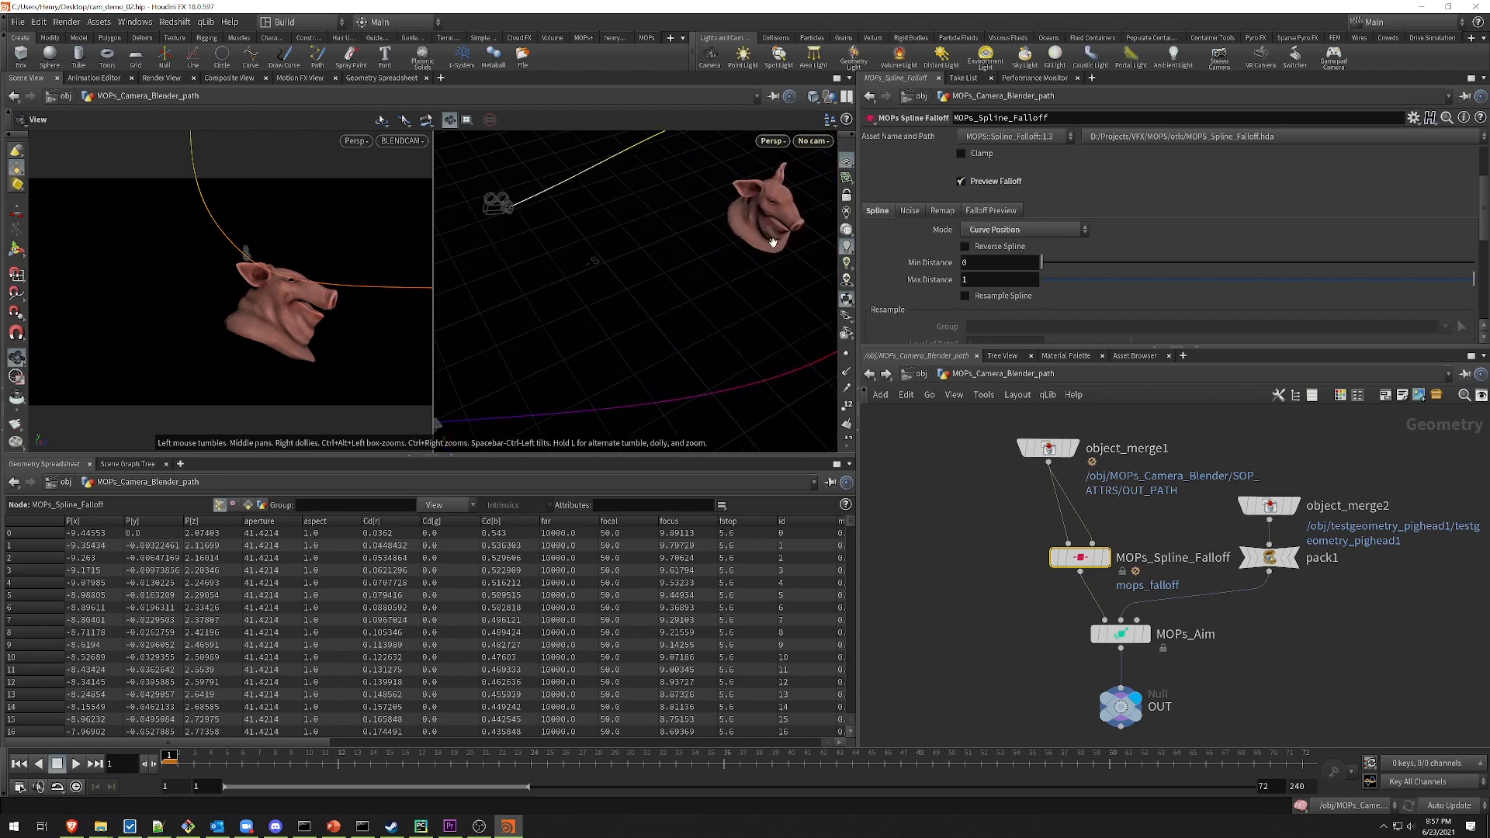
Step: Enable Fit and shape the Remap Falloff ramp to rise to 1 at about 0.15, hold, and fall to 0 at position 1
left_click(941, 210)
left_click(971, 242)
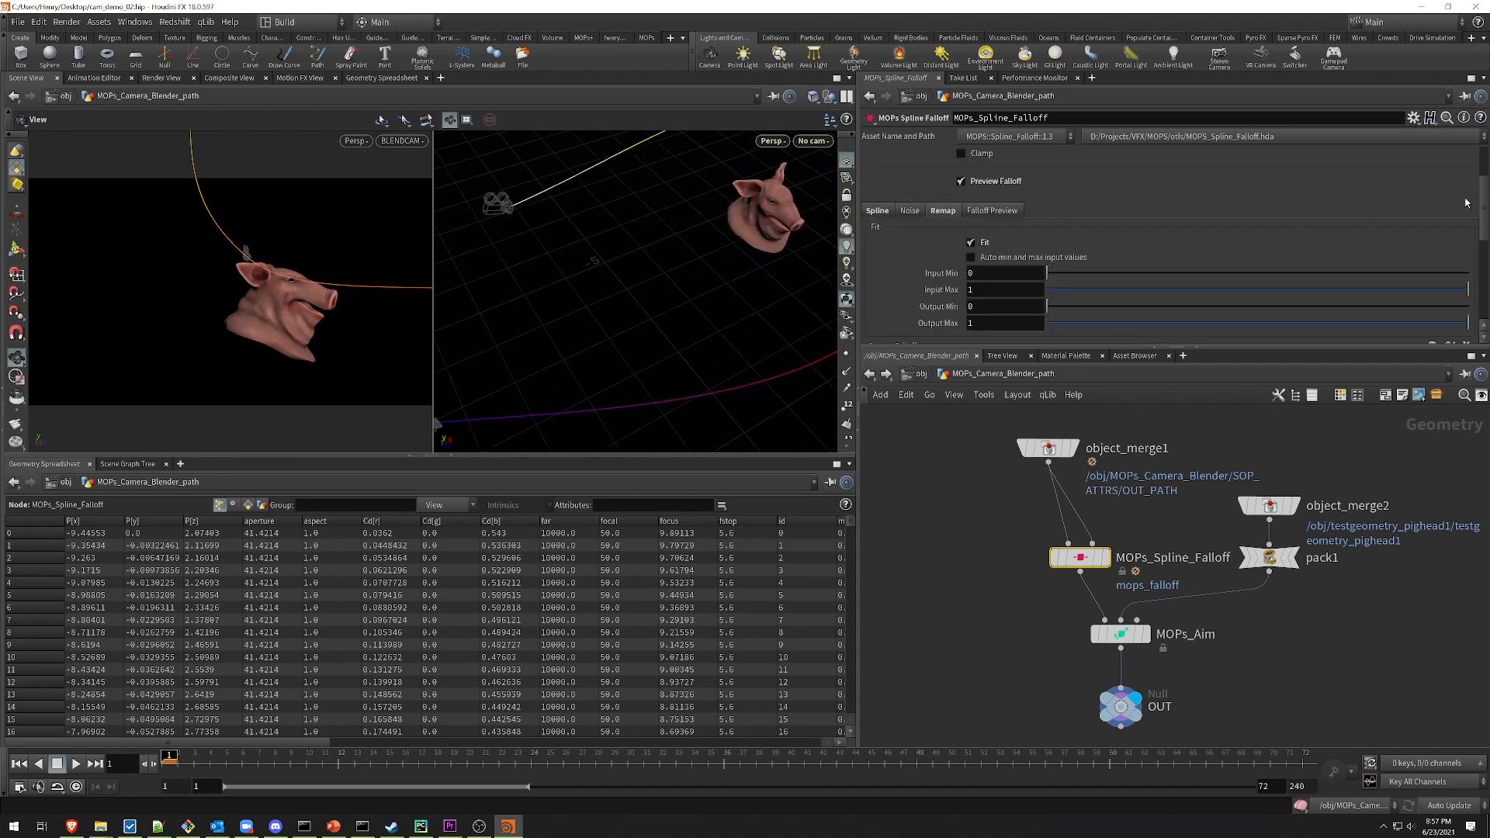
scroll(1455, 198, "down", 4)
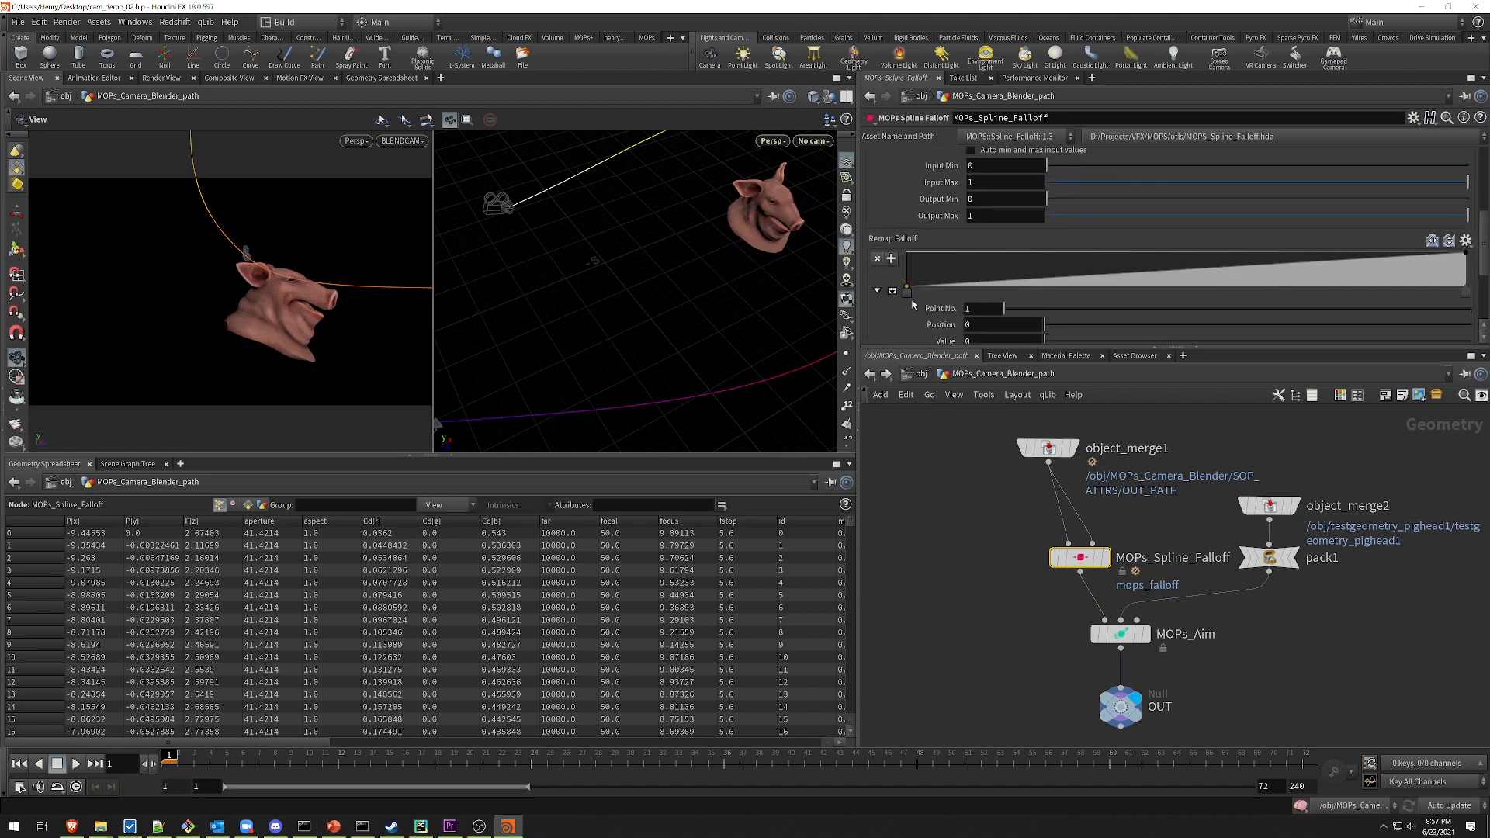
left_click_drag(1458, 294, 987, 295)
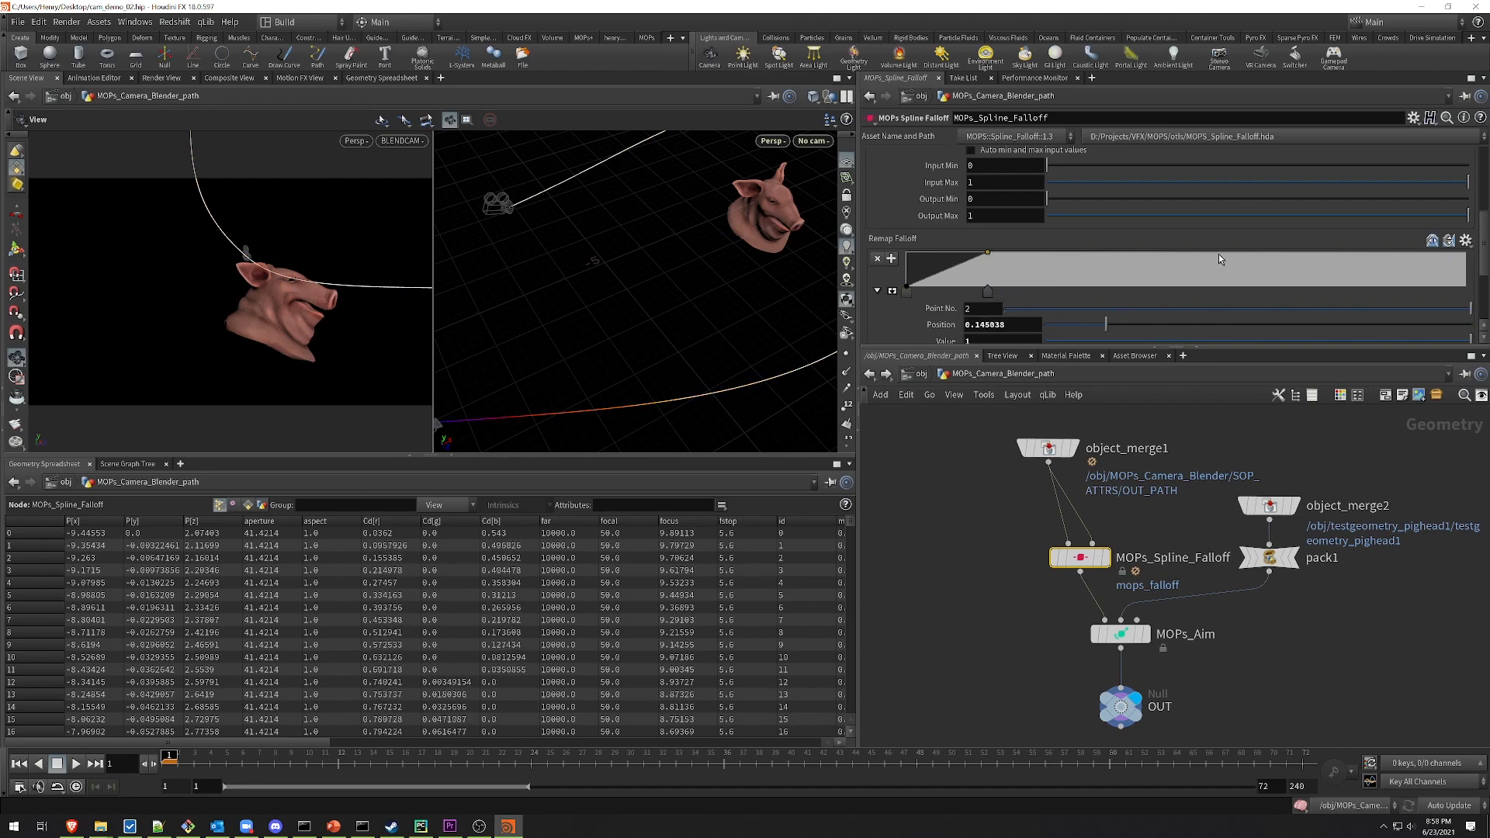
left_click_drag(1347, 254, 1369, 252)
left_click_drag(1465, 253, 1479, 294)
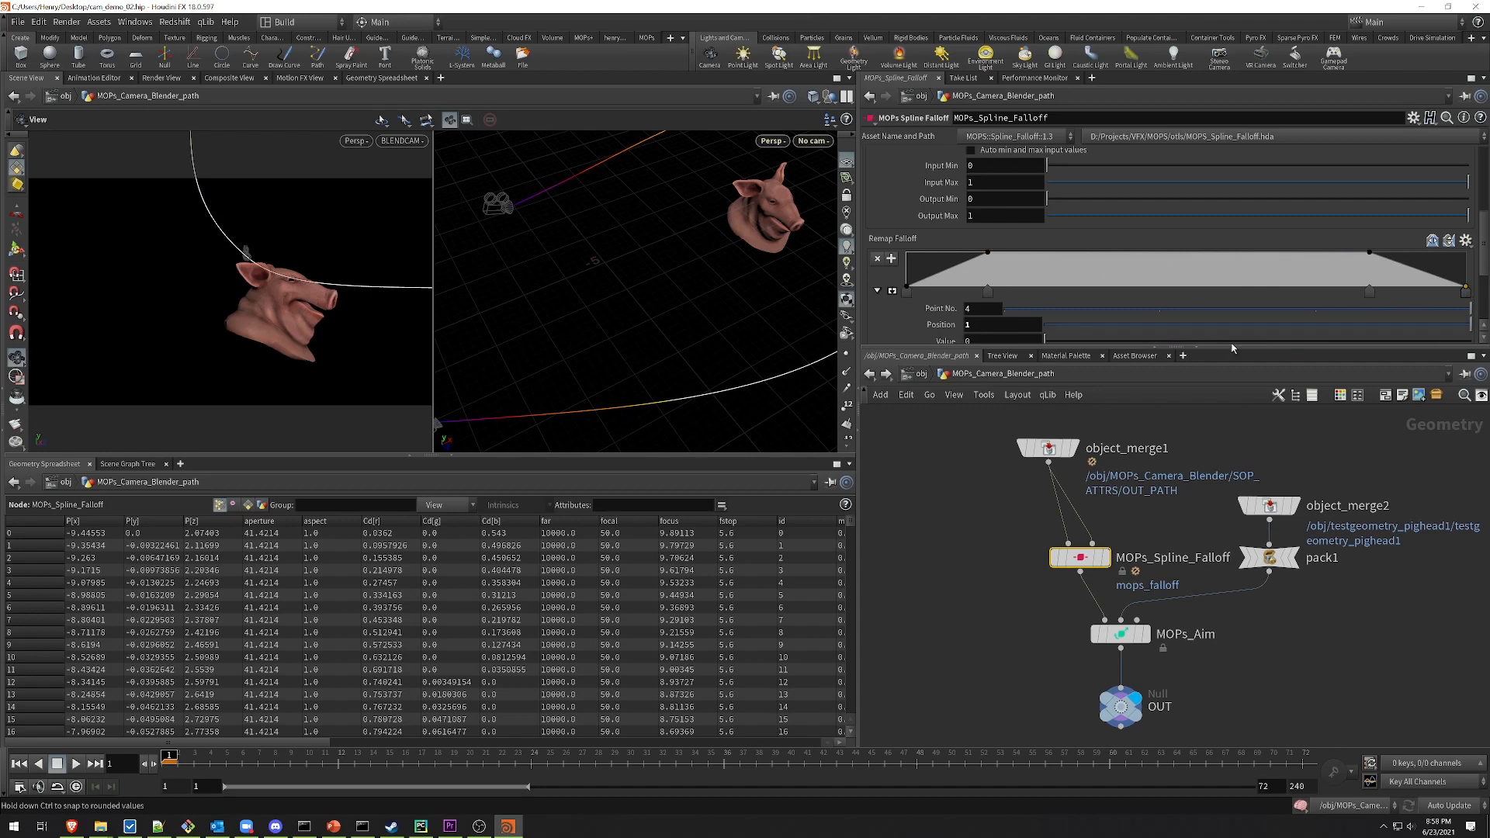
Step: Scrub the timeline to frame 48 to check how the falloff affects the camera's framing of the pig head
mouse_move(705, 336)
left_mouse_down()
mouse_move(663, 334)
mouse_move(688, 336)
left_mouse_up()
left_click(338, 758)
mouse_move(337, 758)
left_mouse_down()
mouse_move(145, 747)
mouse_move(489, 741)
mouse_move(632, 692)
mouse_move(1069, 634)
mouse_move(892, 645)
mouse_move(940, 646)
left_mouse_up()
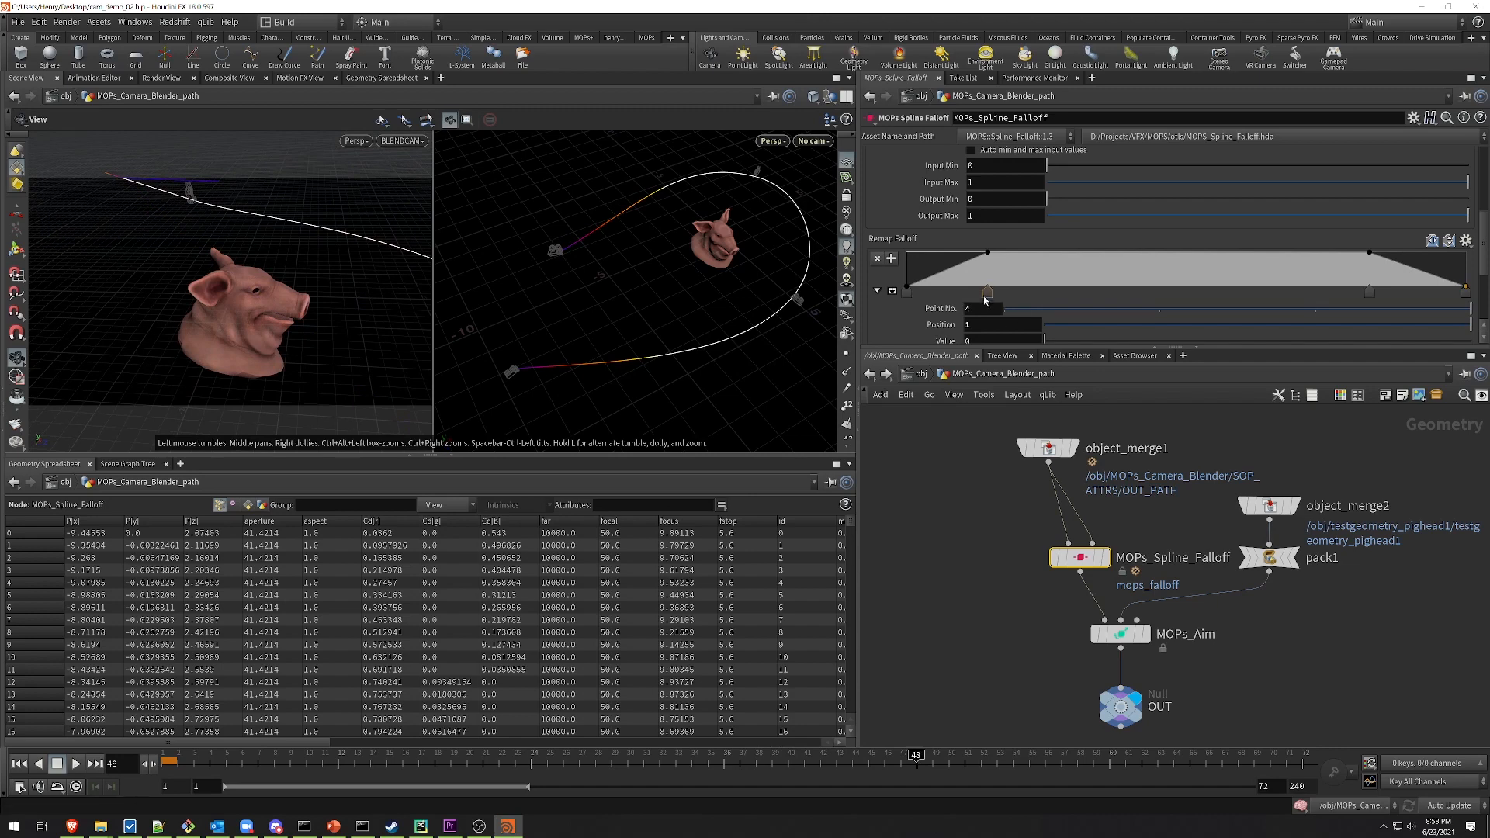
Step: Reposition the first three Remap Falloff ramp points to about 0.50, 0.62 and 0.86
left_click_drag(986, 296, 1214, 284)
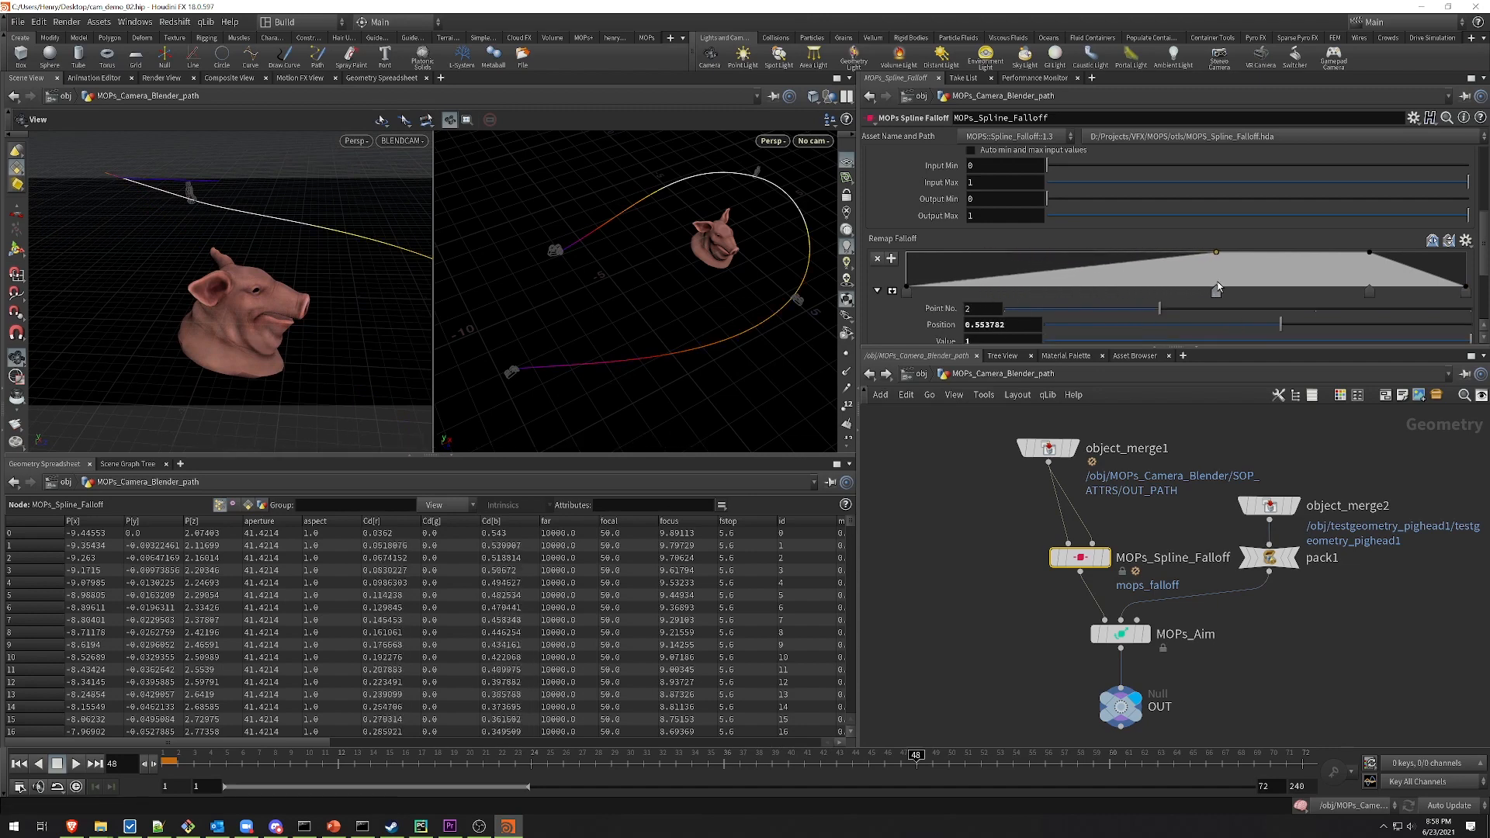
left_click_drag(906, 291, 1049, 291)
left_click_drag(1213, 289, 1259, 289)
left_click_drag(1049, 291, 1187, 291)
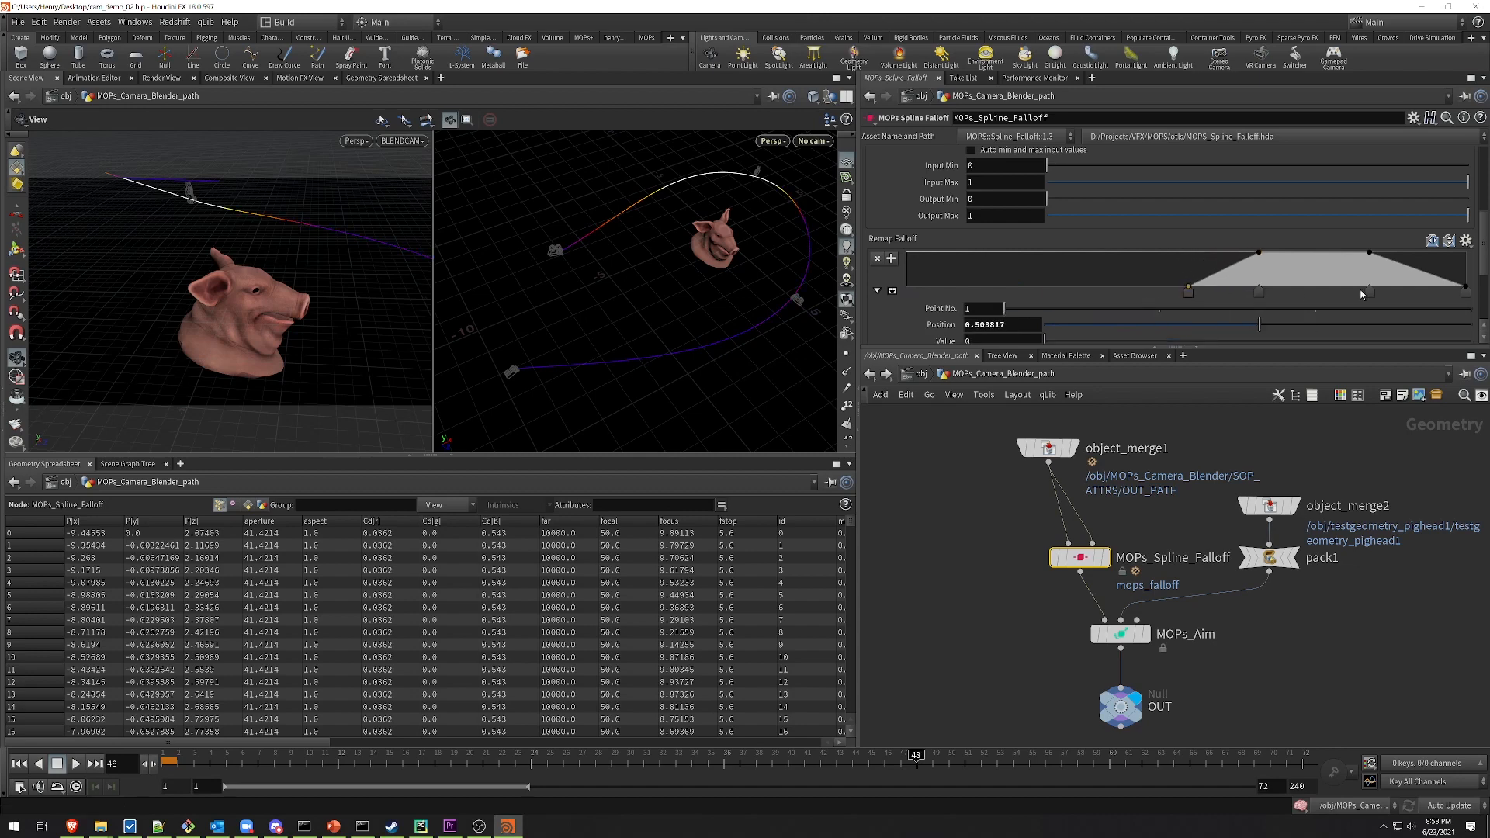
left_click_drag(1369, 293, 1385, 291)
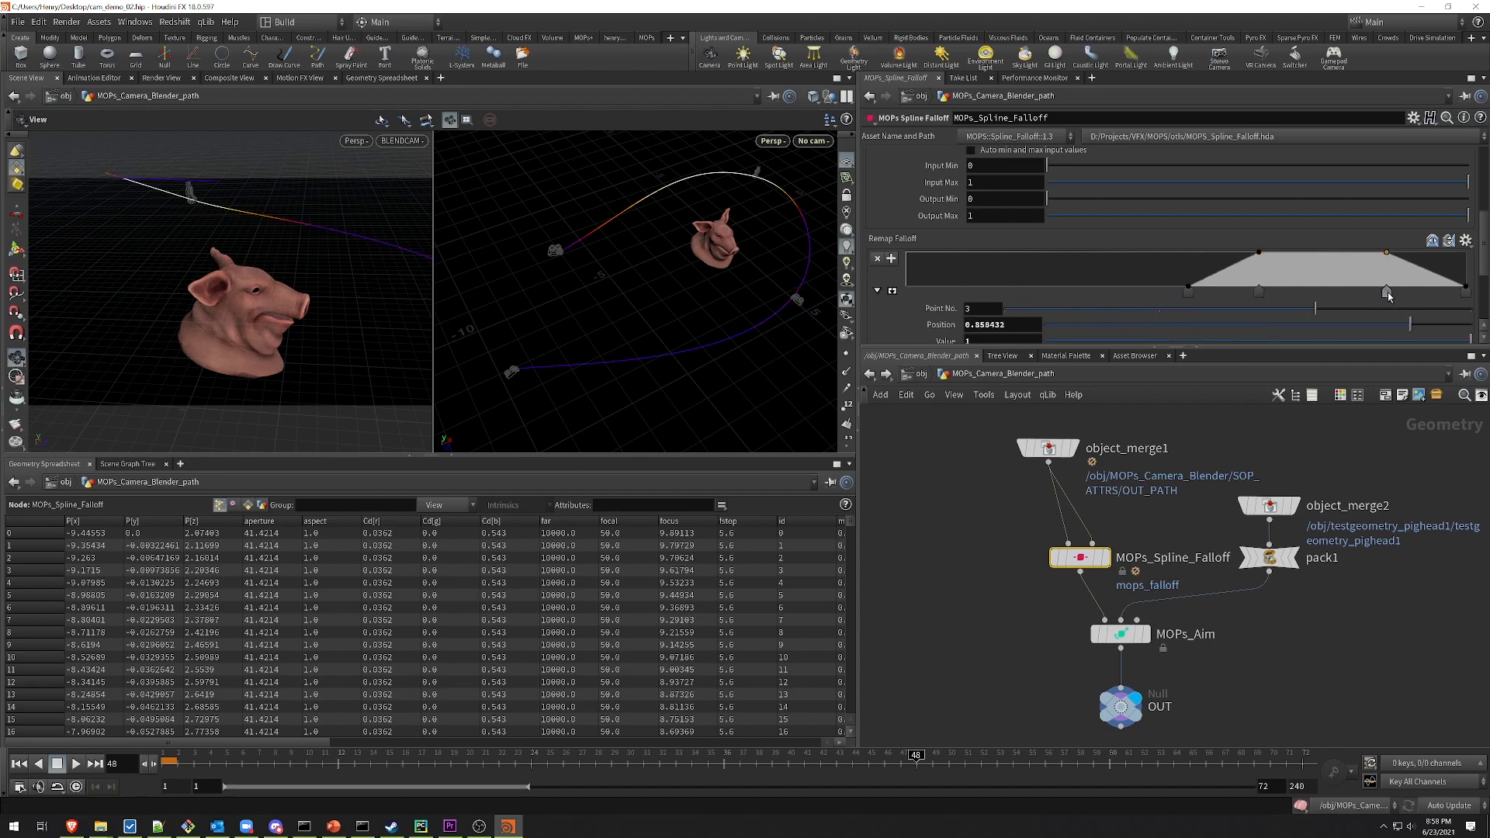
left_click_drag(1258, 291, 1253, 293)
Step: At frame 23, soften the falloff's rise by moving ramp point 1 to about 0.20 and point 2 to about 0.51
mouse_move(339, 762)
left_mouse_down()
mouse_move(166, 758)
mouse_move(512, 707)
mouse_move(931, 675)
left_mouse_up()
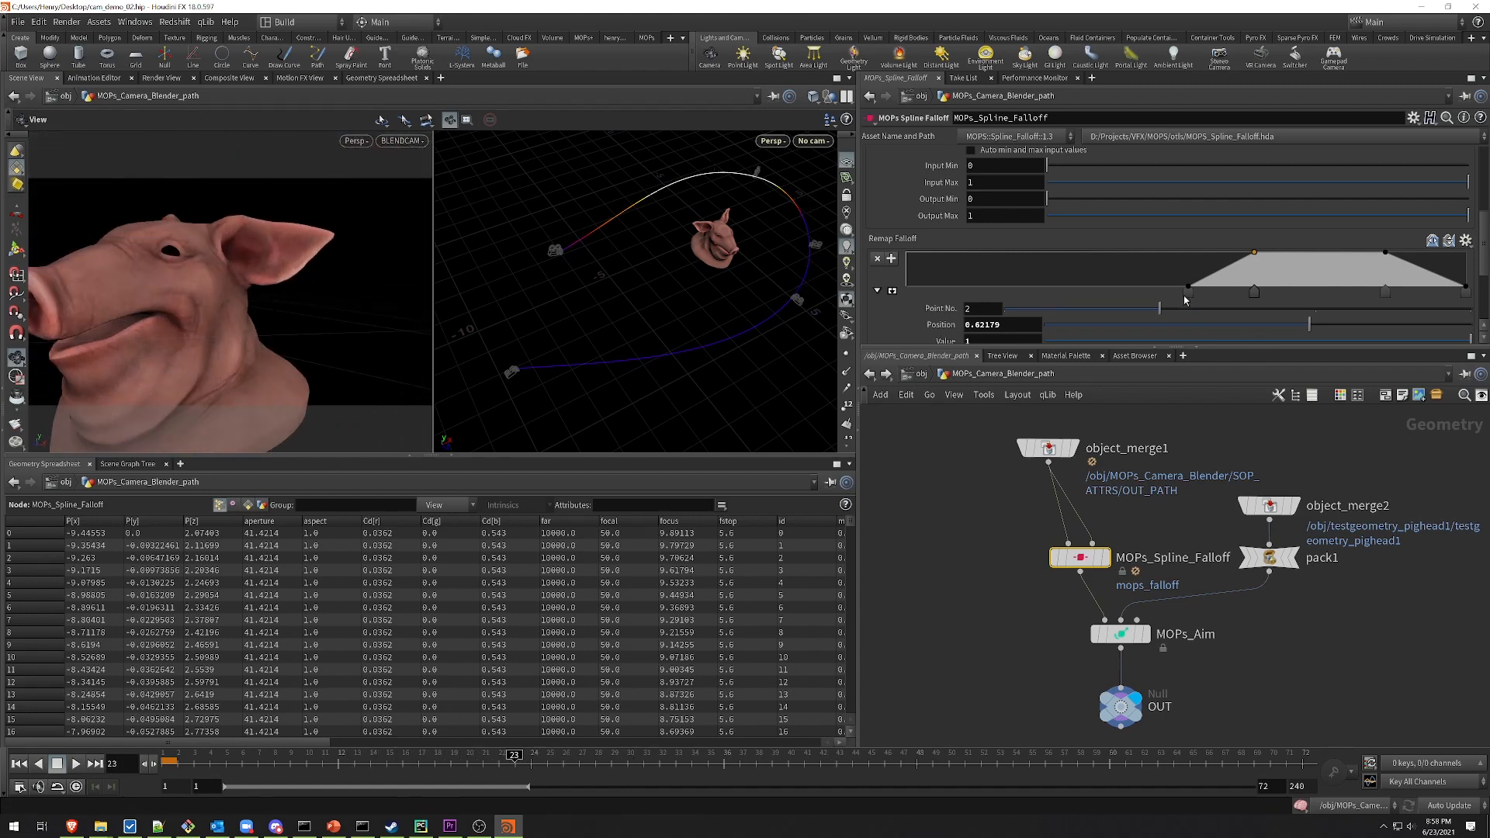
left_click_drag(1187, 291, 1015, 302)
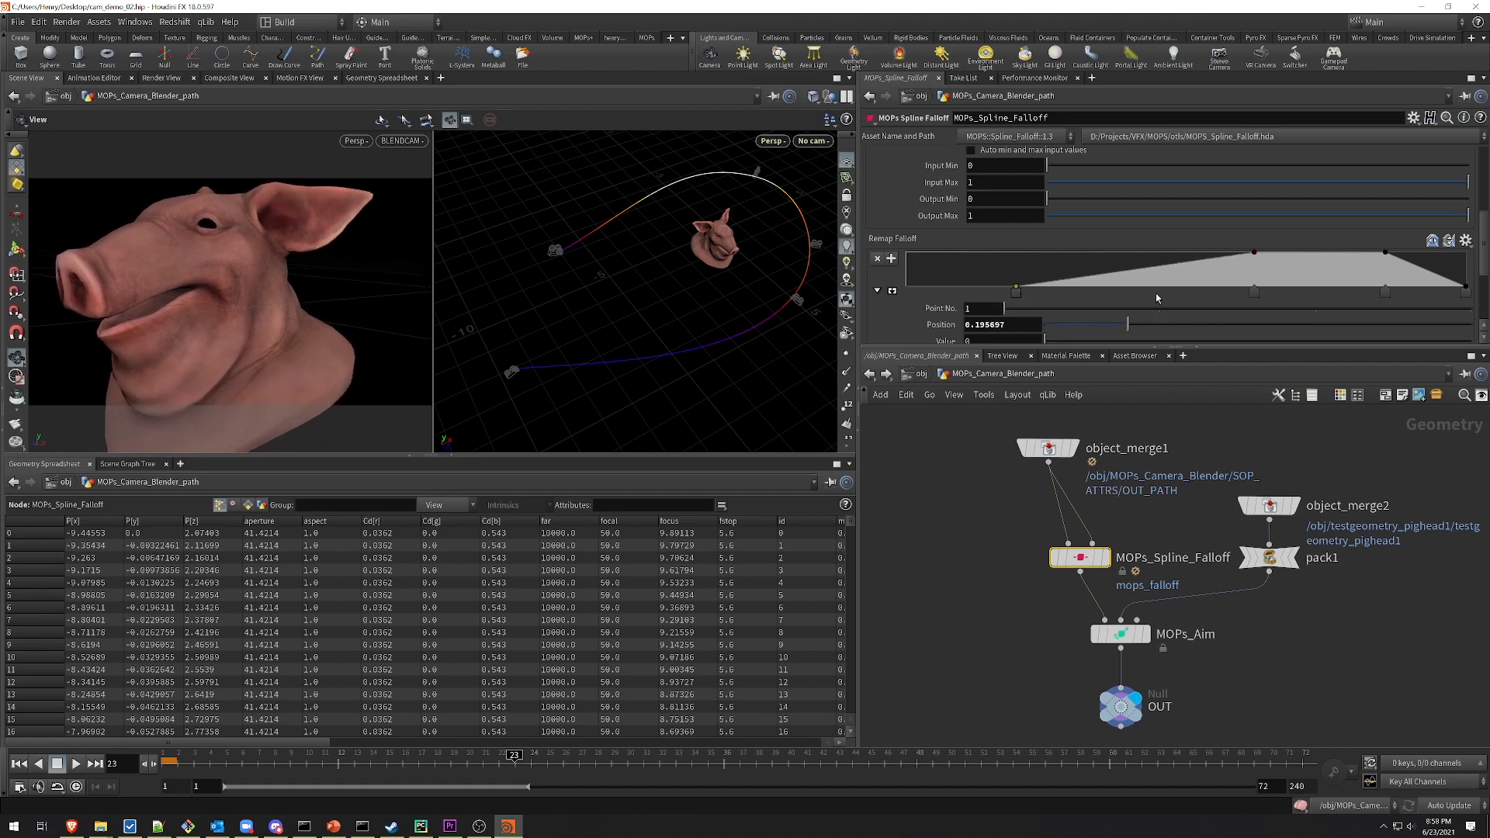
left_click_drag(1260, 293, 1197, 293)
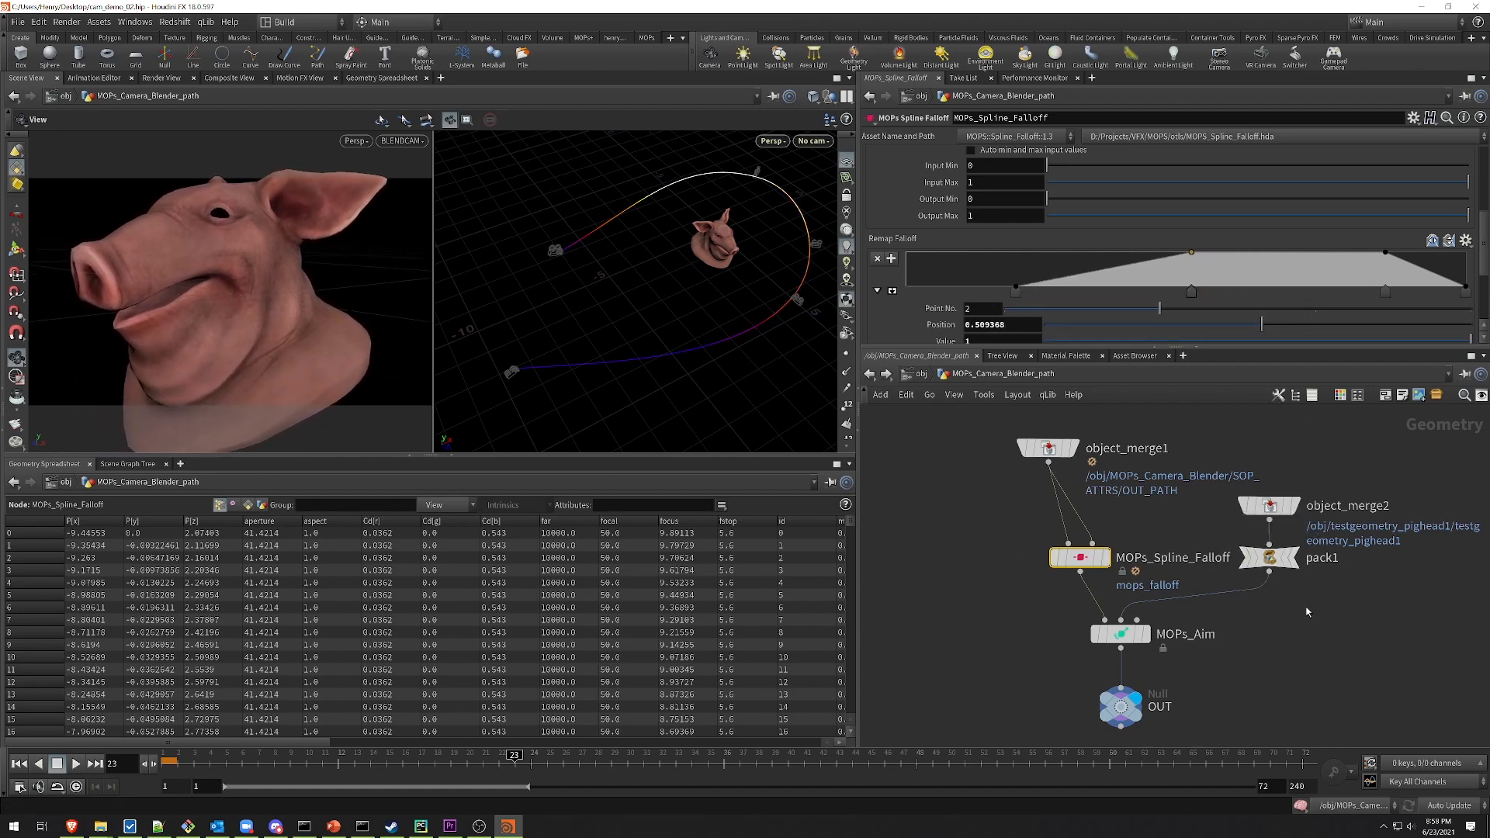
middle_click_drag(1345, 644, 1324, 622)
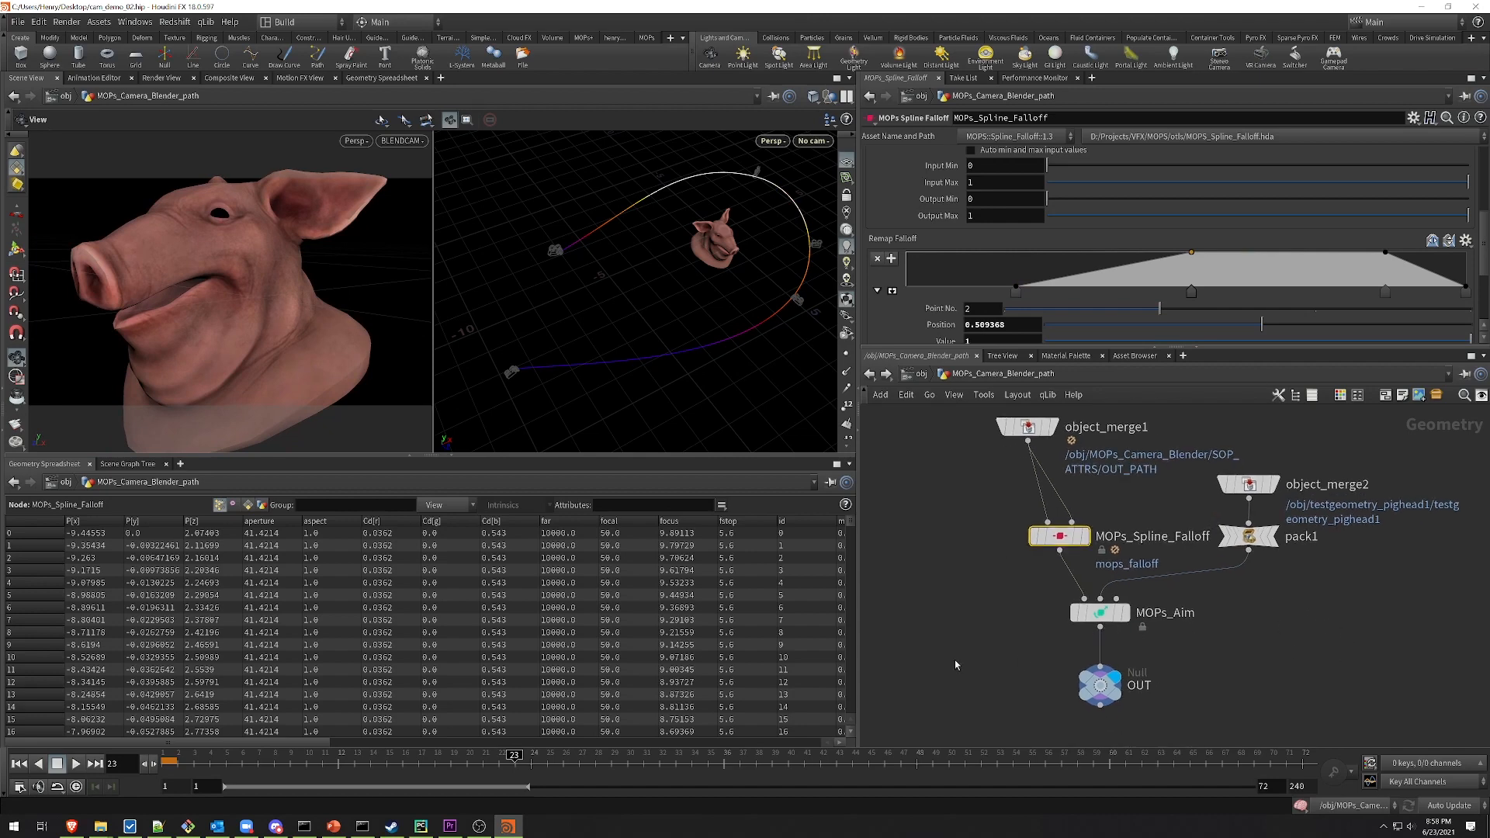